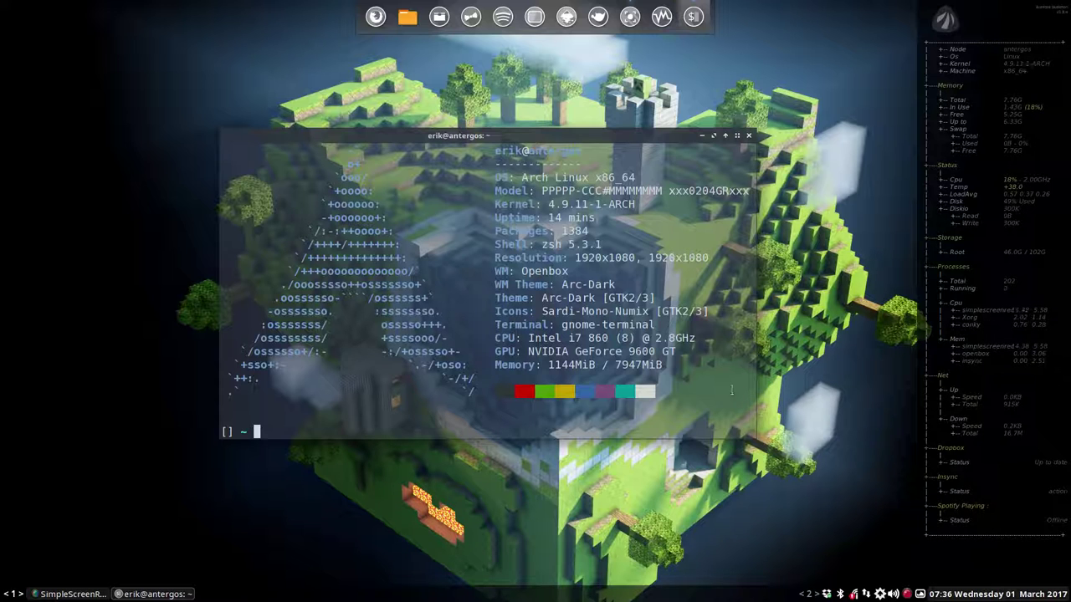
Step: Launch VirtualBox and start the antergos openbox Clone machine
click(749, 135)
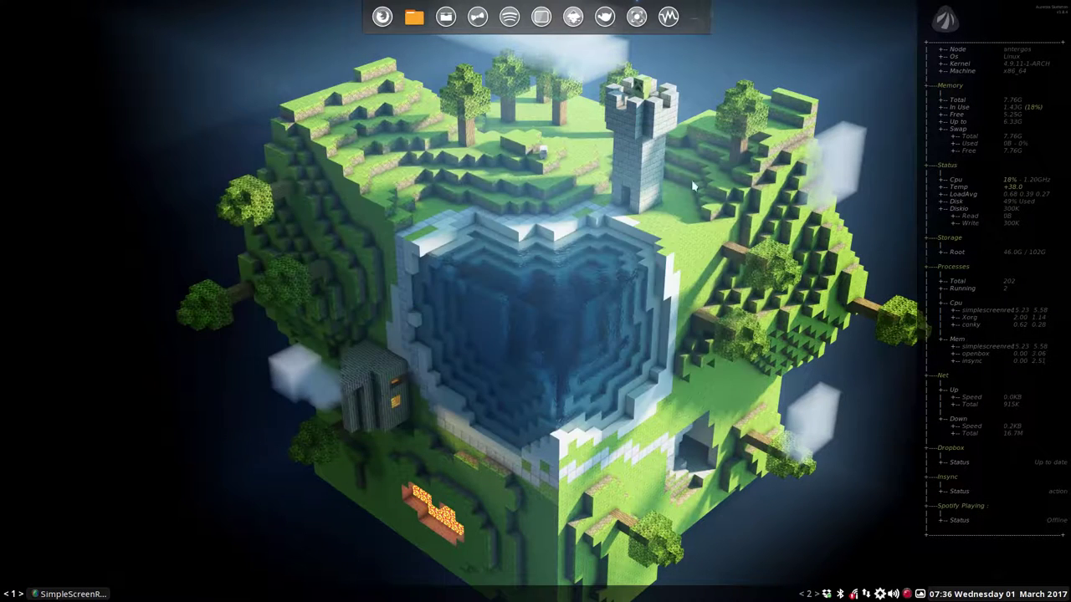
click(668, 17)
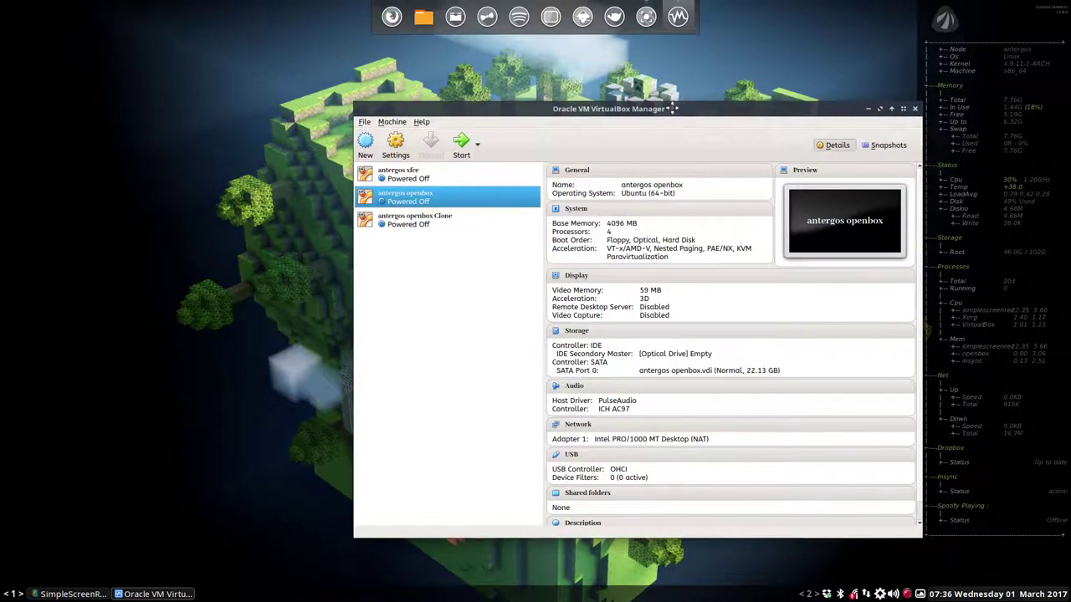
drag(671, 109, 525, 82)
click(276, 194)
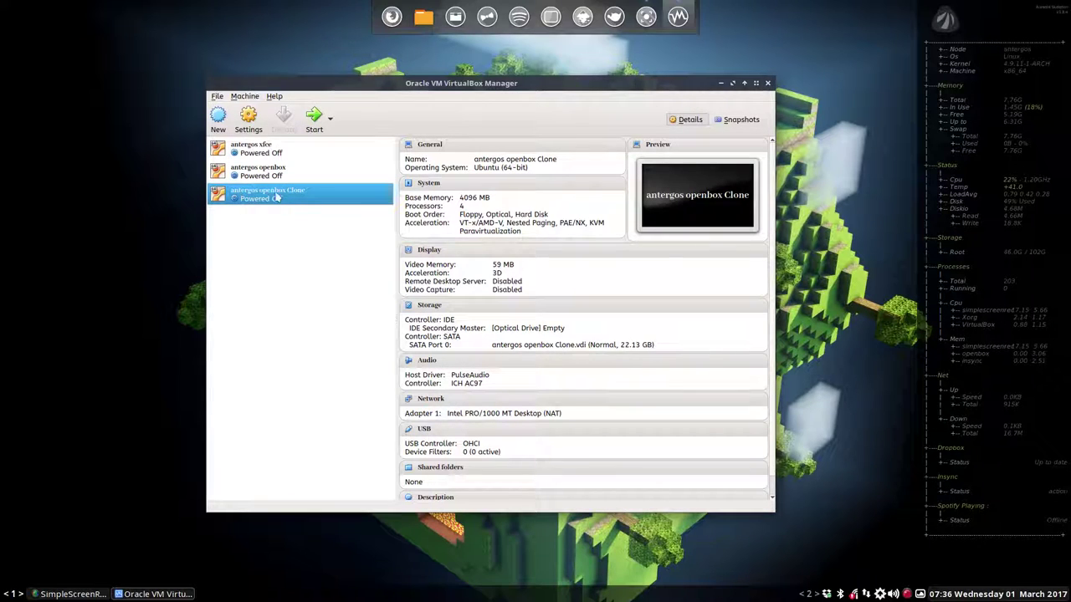
click(314, 117)
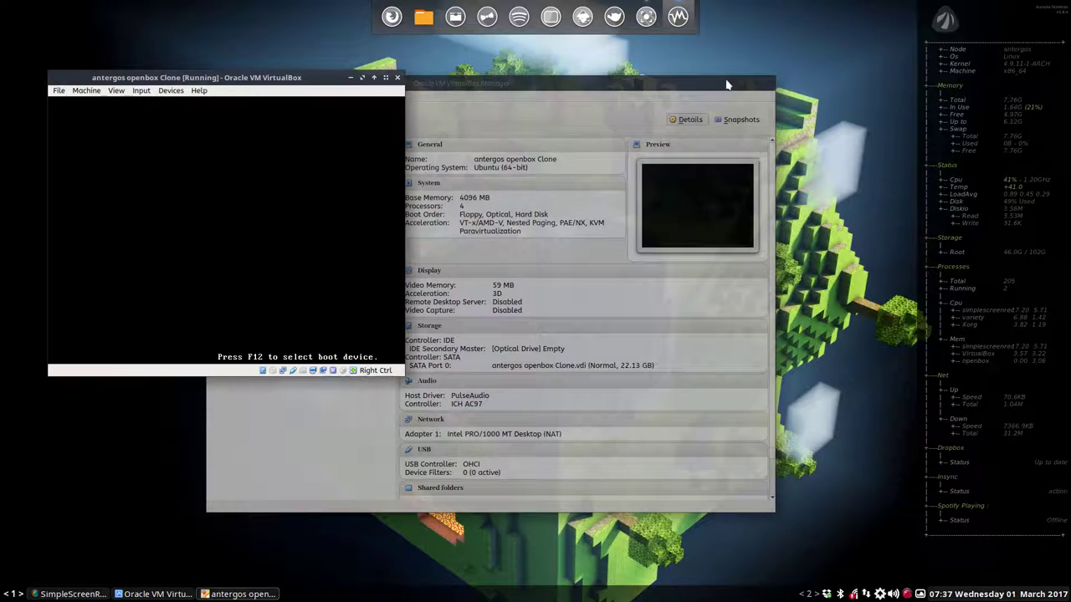
Step: Minimize the VirtualBox Manager and centre the running VM window
click(726, 85)
click(721, 84)
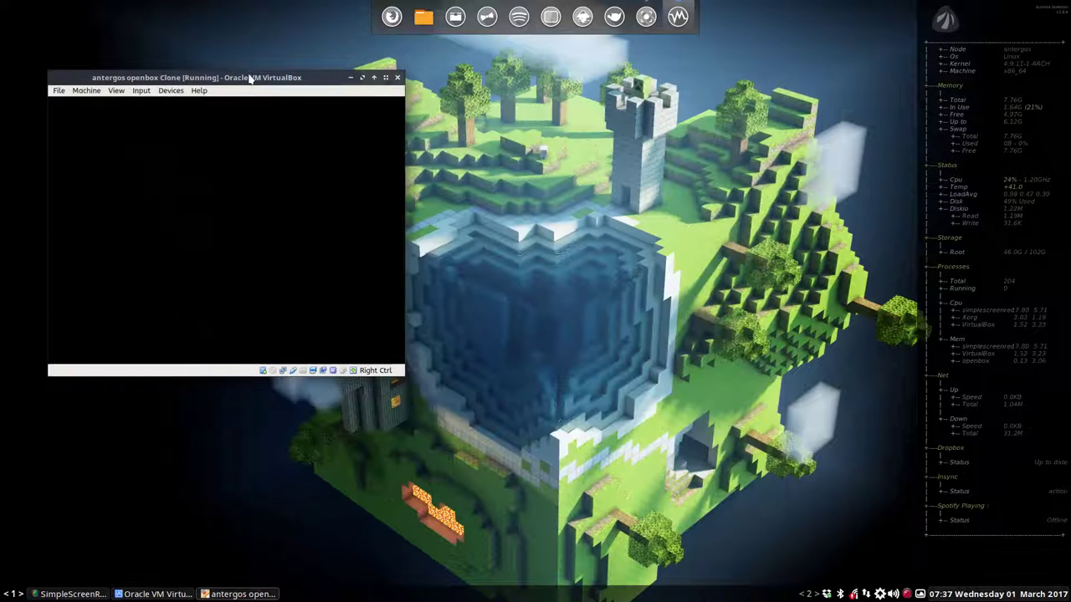
drag(249, 78, 513, 82)
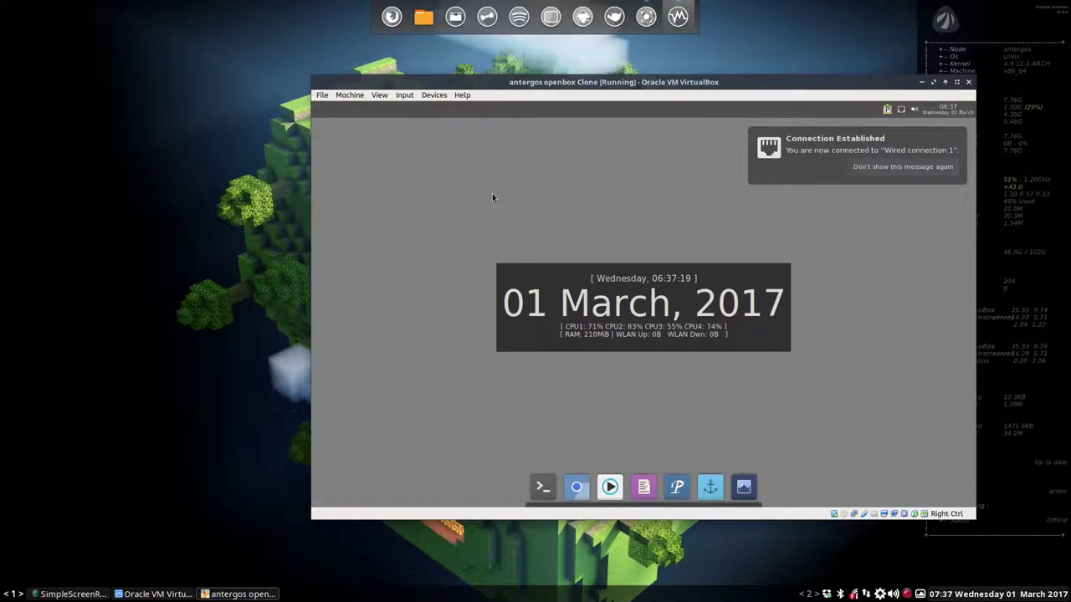
Step: Maximize the clone VM window to fill the screen
drag(669, 79, 497, 51)
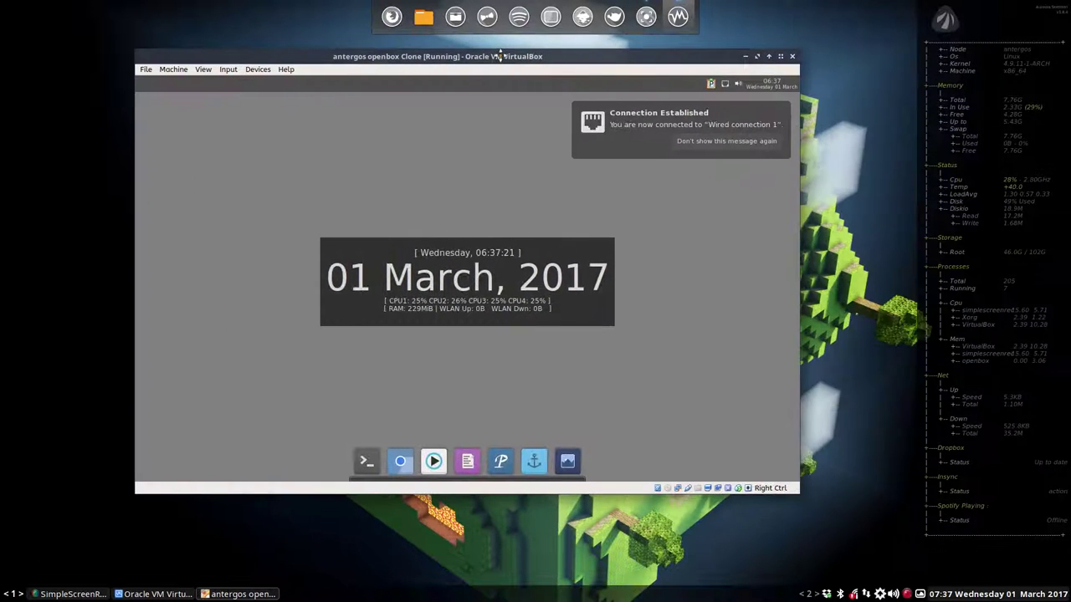
double_click(497, 52)
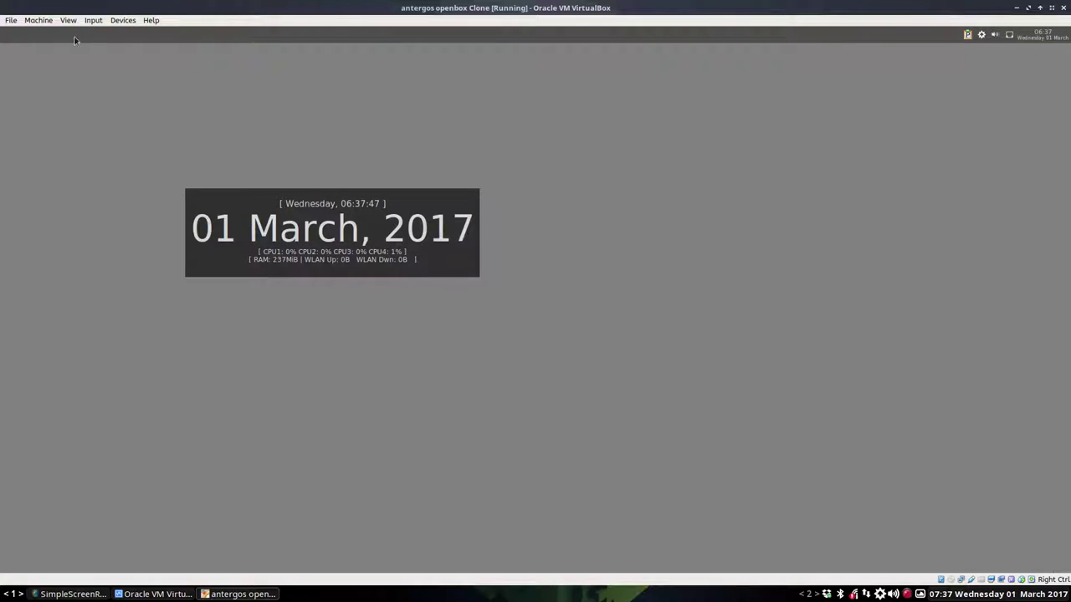
click(38, 21)
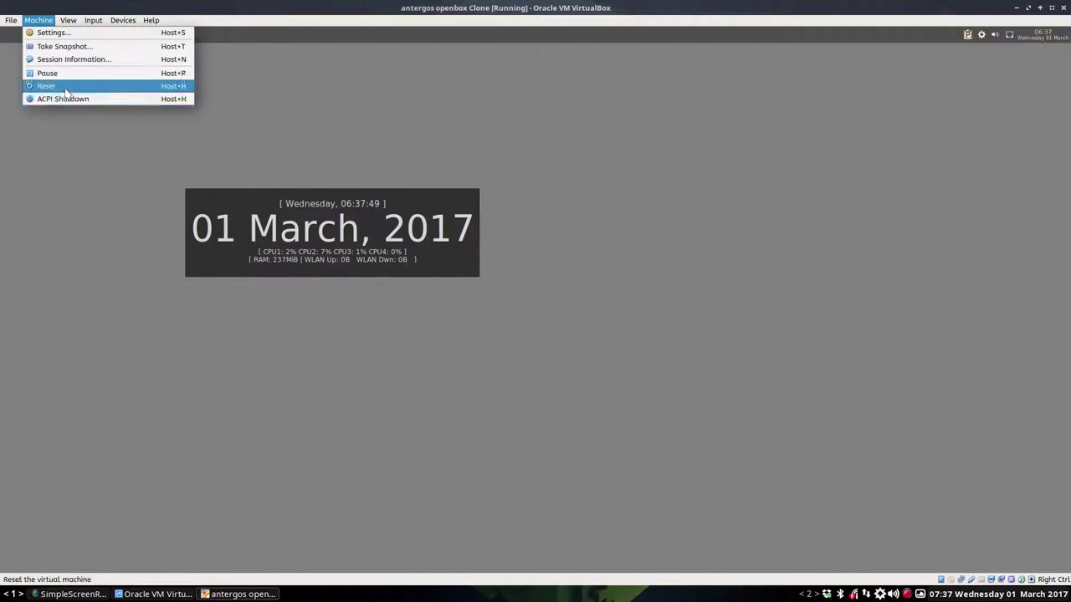
Step: Choose Exit from the guest desktop menu to reach the restart options
right_click(60, 216)
right_click(60, 215)
click(105, 275)
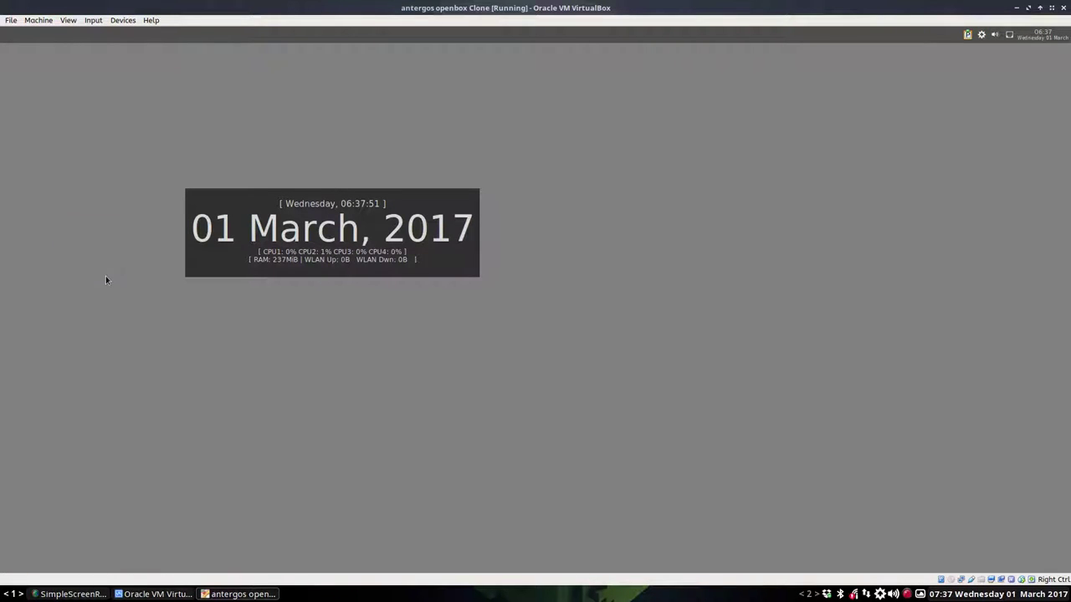
right_click(105, 260)
click(156, 315)
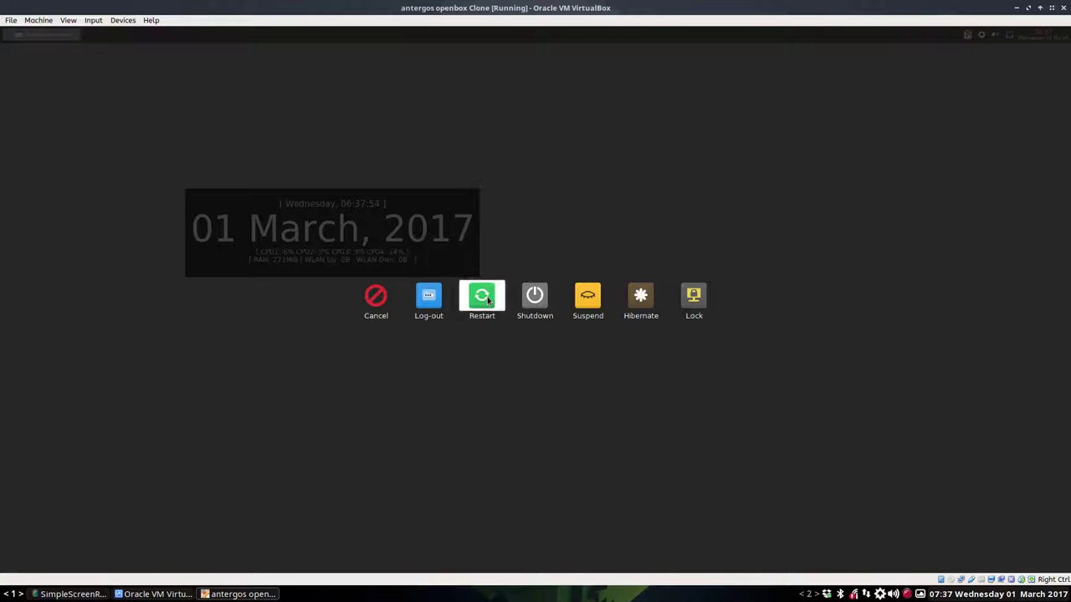
Step: Restart the guest, boot the Antergos GRUB entry, and switch the VM to full-screen mode
click(480, 294)
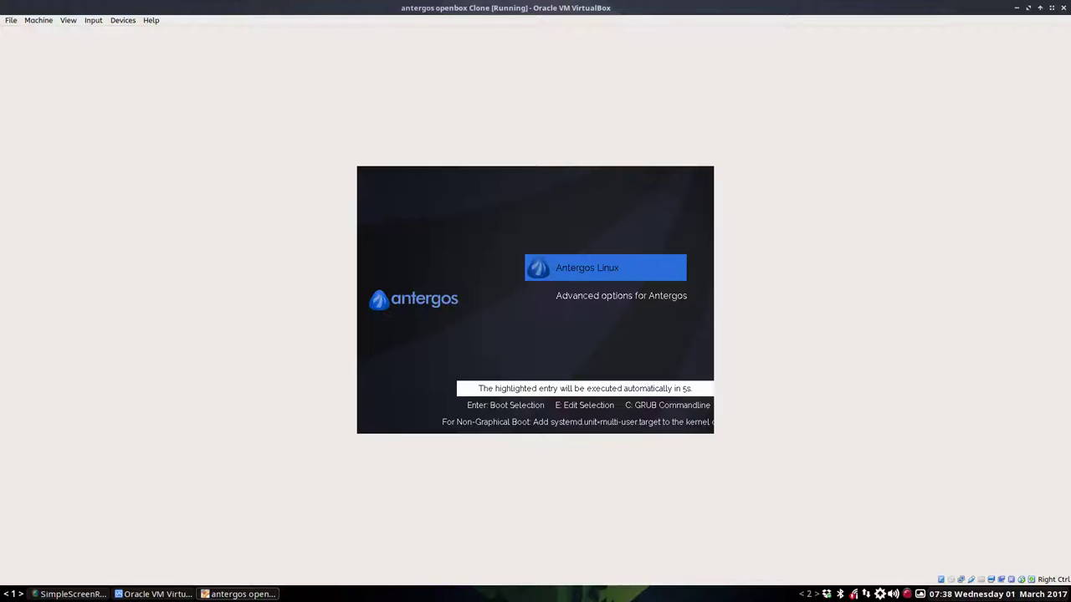
key(Return)
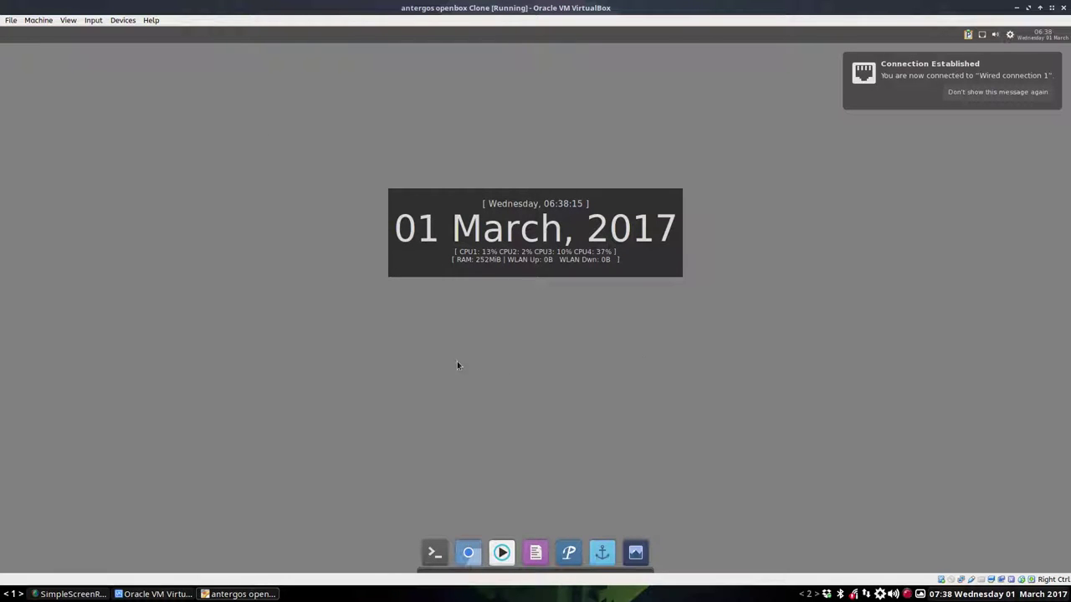
click(69, 20)
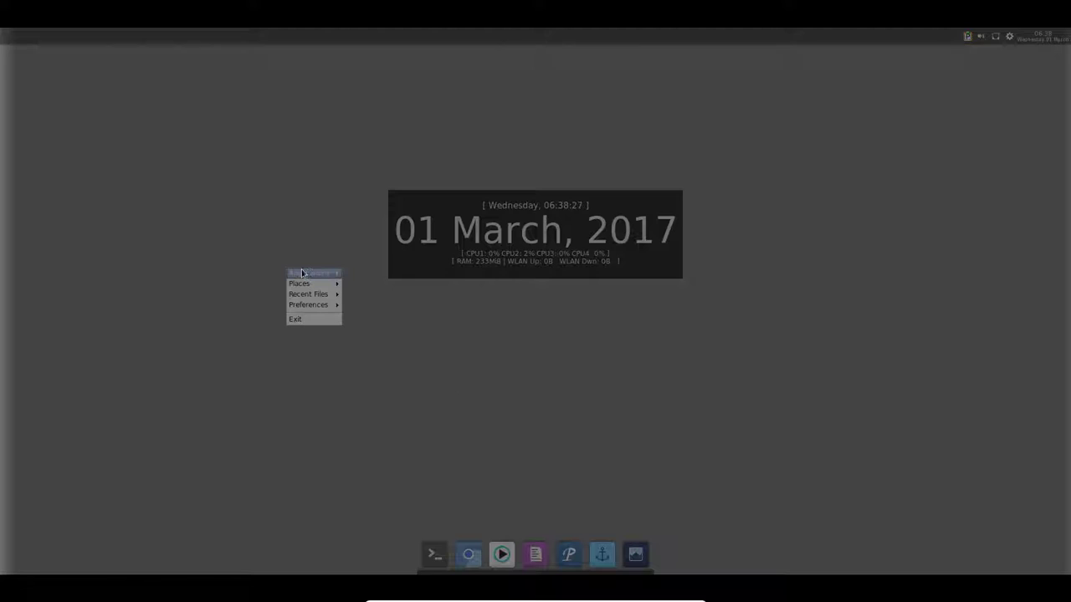
Step: Browse the Openbox Applications submenus such as Accessories, Games and Graphics
mouse_move(311, 274)
mouse_move(376, 280)
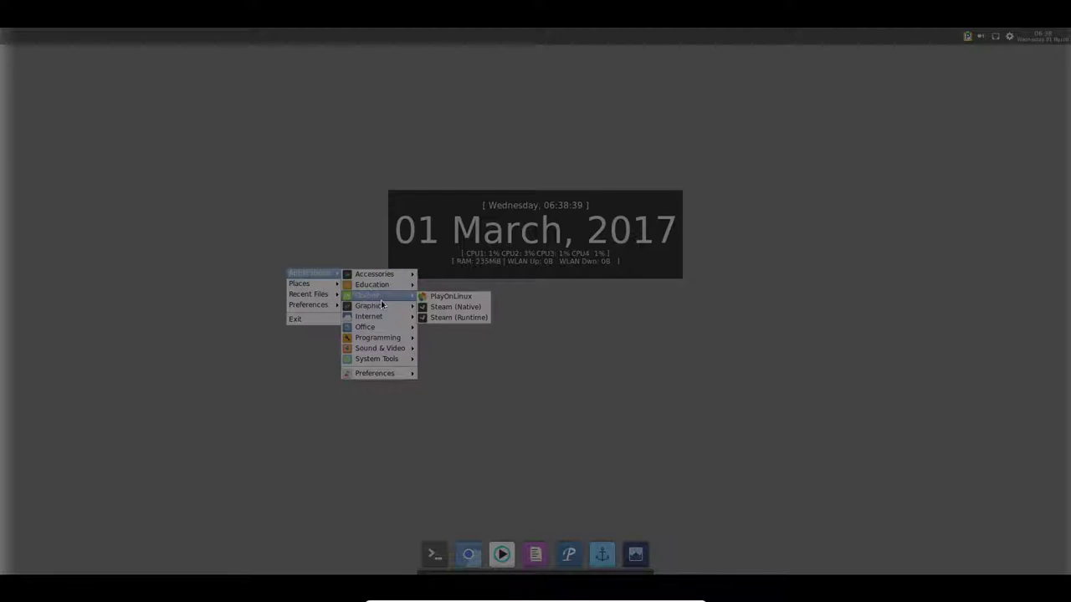
mouse_move(382, 306)
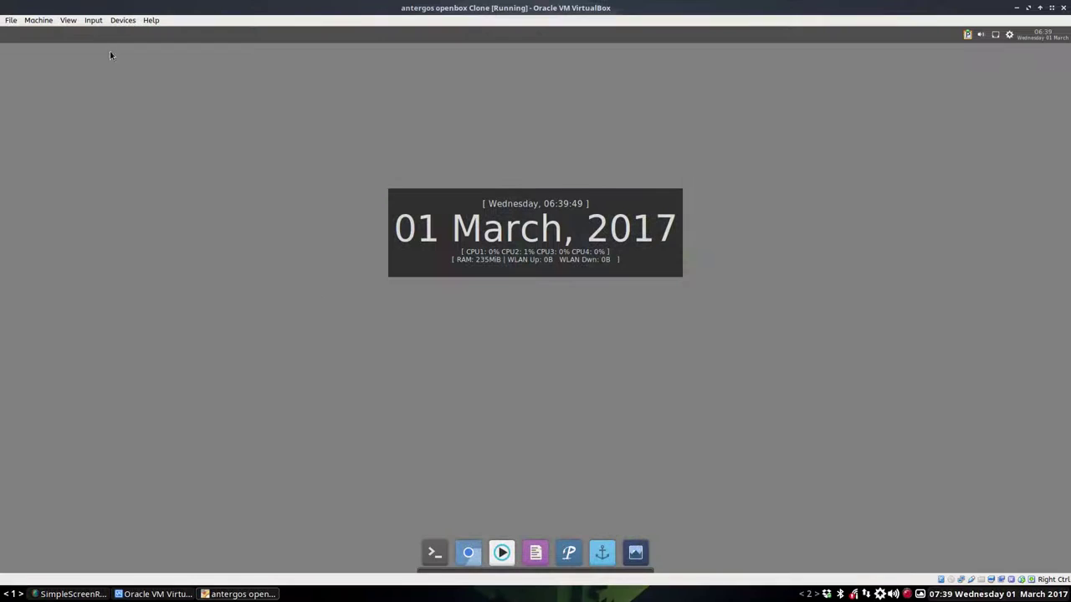
Step: Resize the guest's Virtual Screen 1 to 1920x1080 from the View menu
click(68, 20)
mouse_move(110, 164)
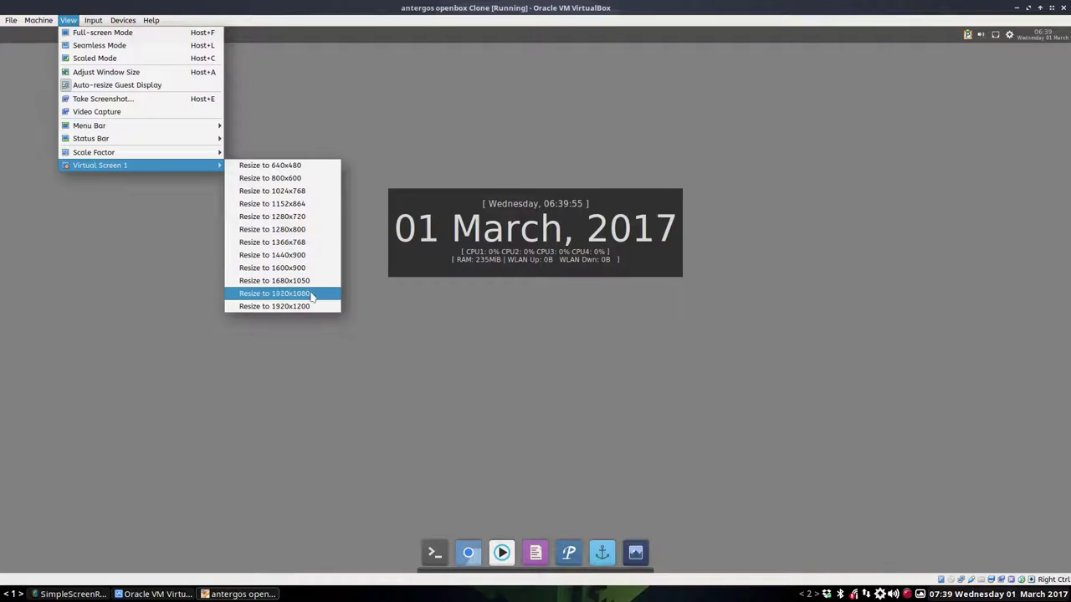
click(310, 295)
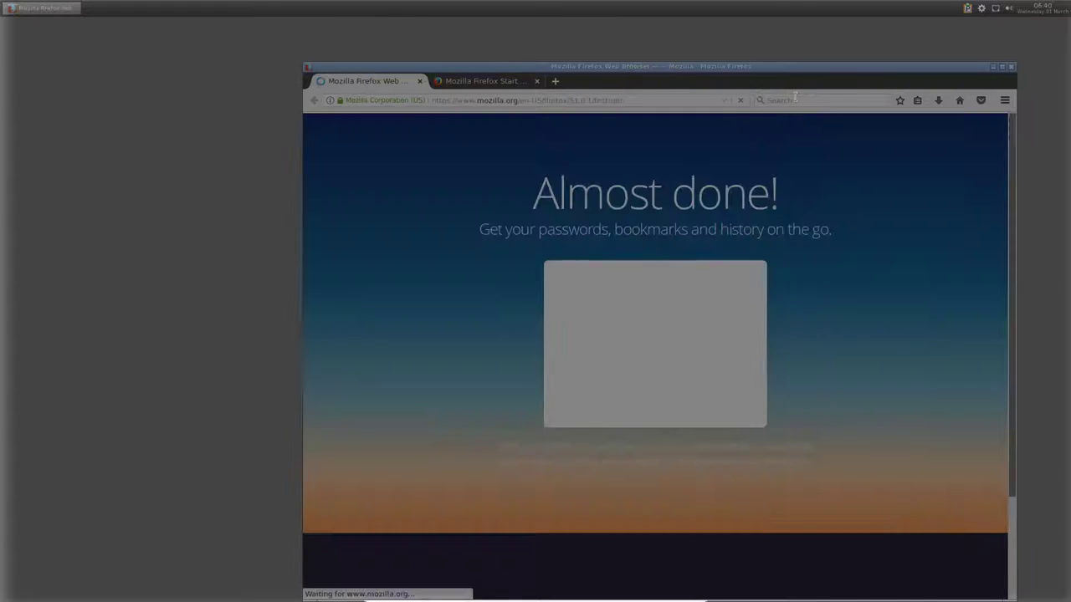
Step: Pin Firefox to the dock in the first position and maximize its window
click(992, 67)
mouse_move(665, 562)
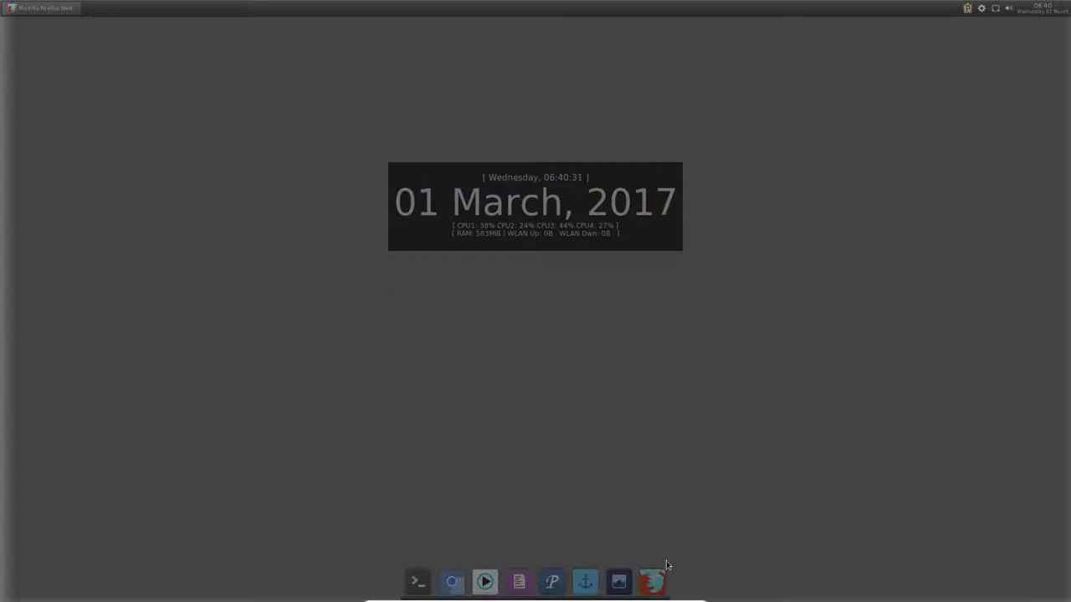
right_click(652, 581)
click(641, 508)
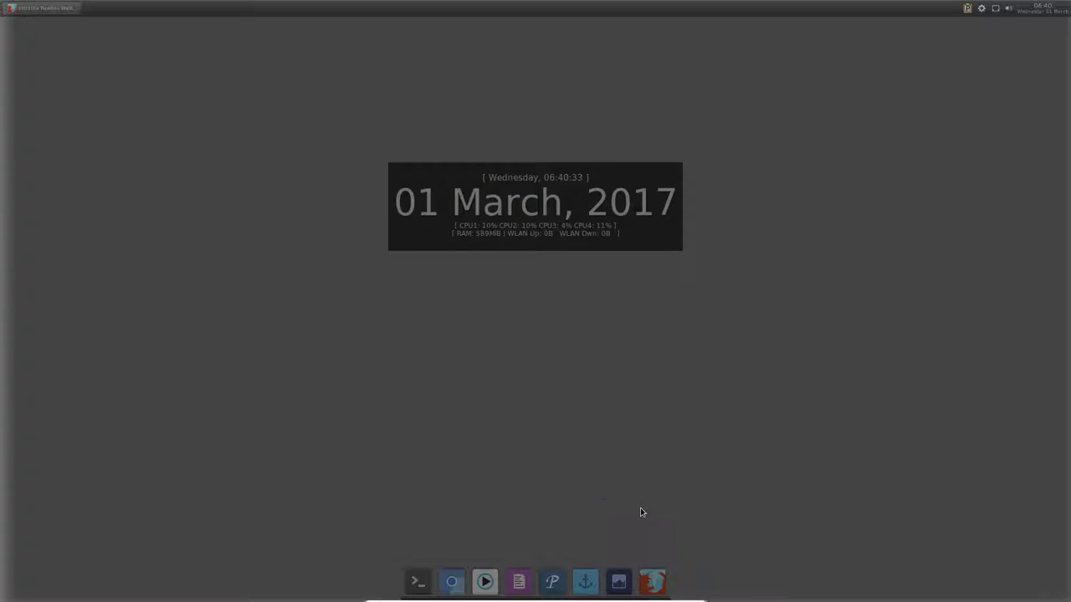
drag(657, 579, 421, 586)
click(421, 586)
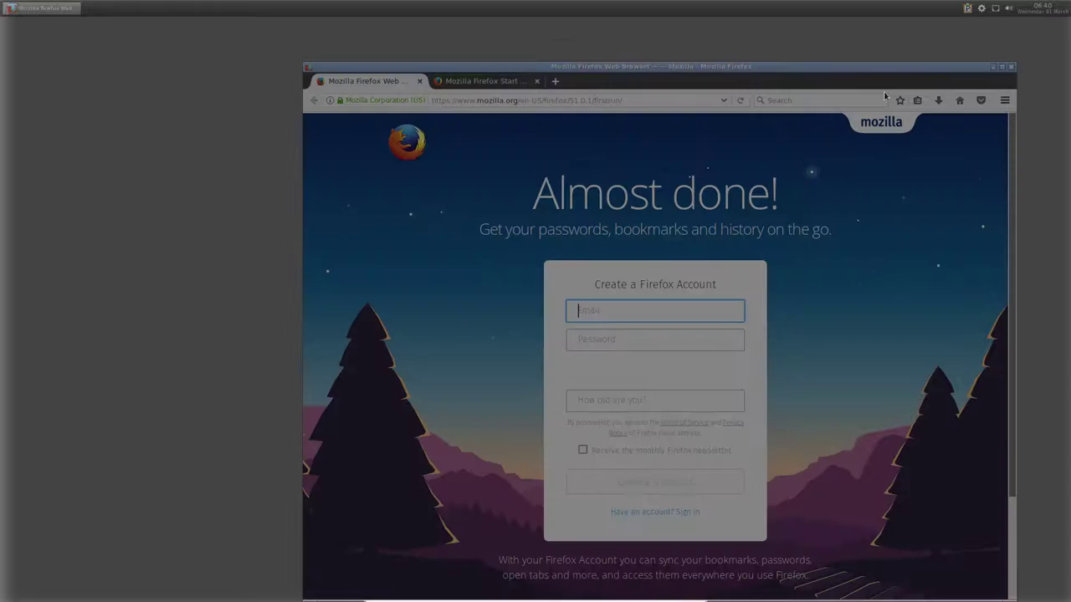
click(1001, 67)
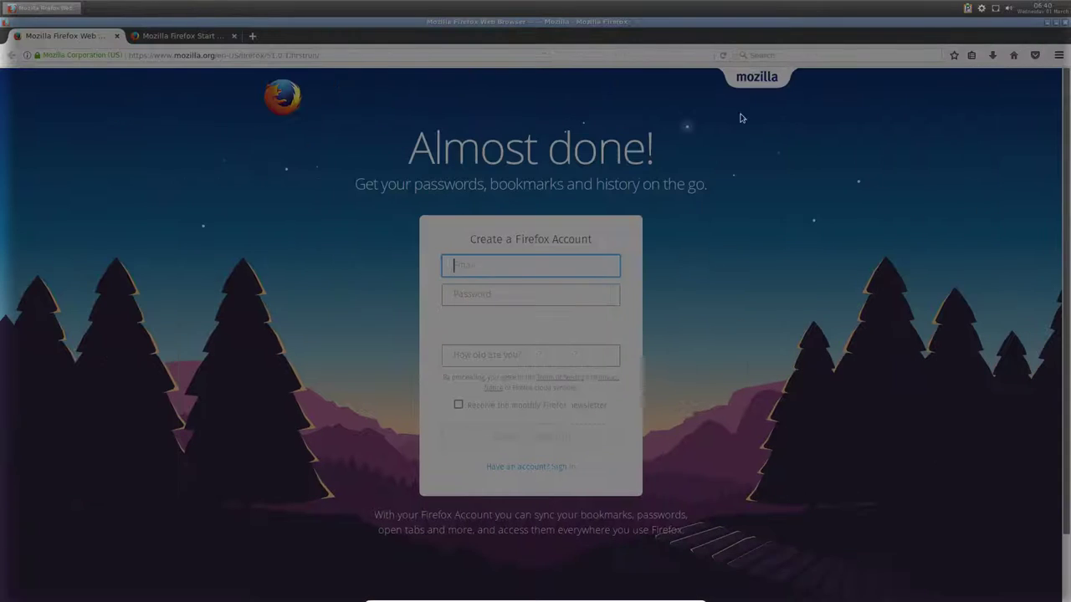
Step: Search for the author's GitHub profile and open the AntergosOpenbox repository
click(771, 55)
text(github erik dubo)
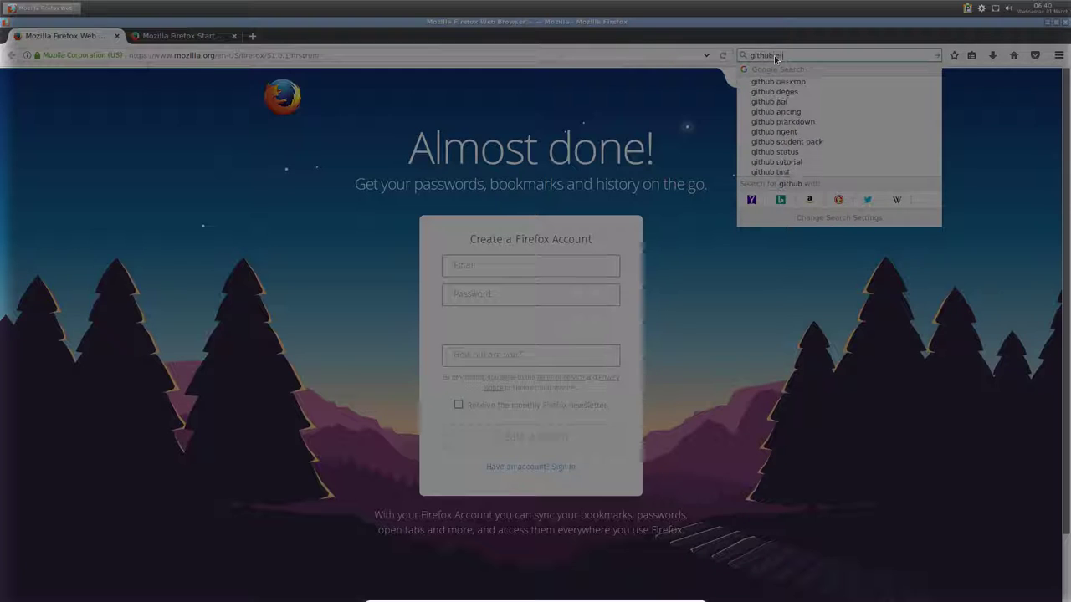
text(is)
key(Return)
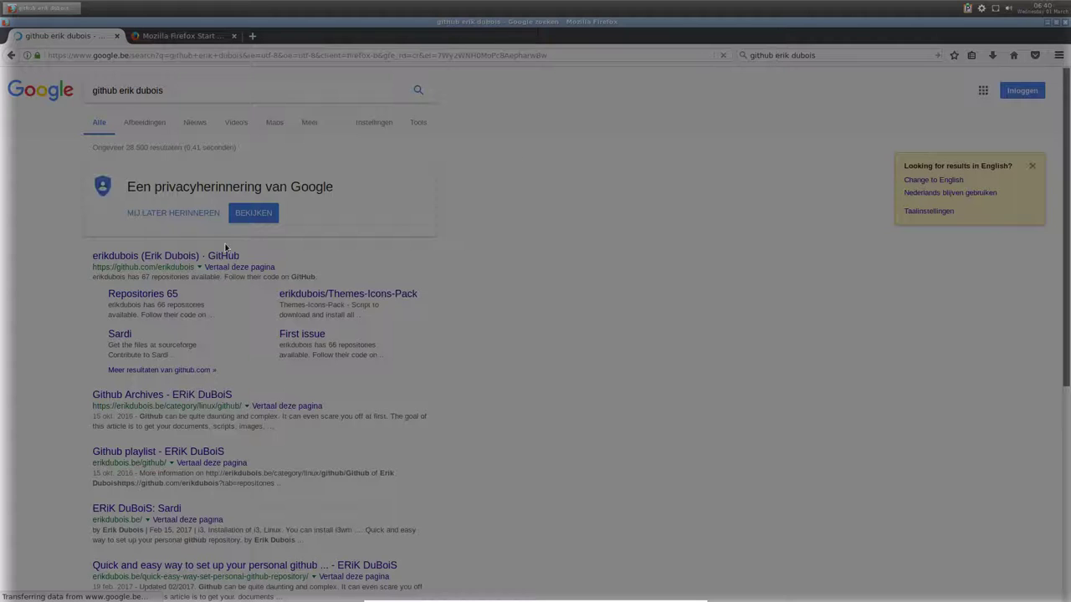
click(181, 260)
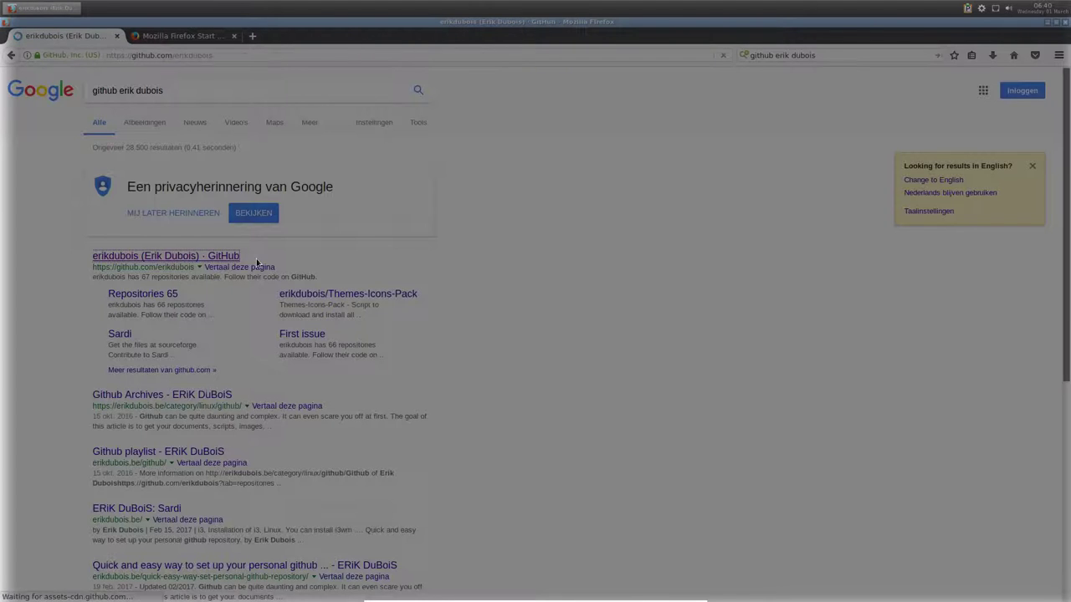
click(502, 138)
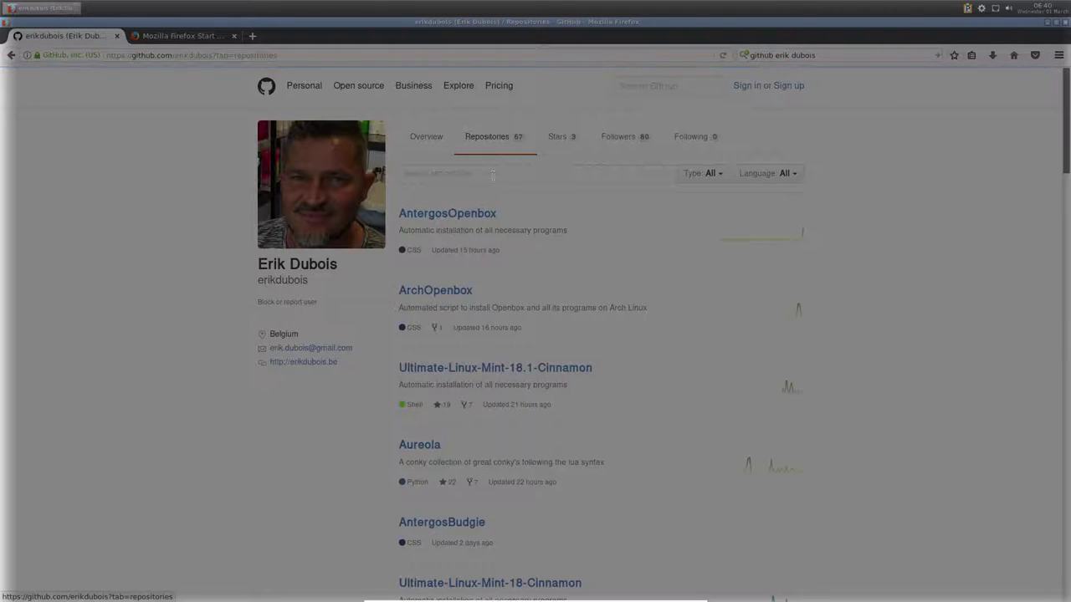
click(461, 219)
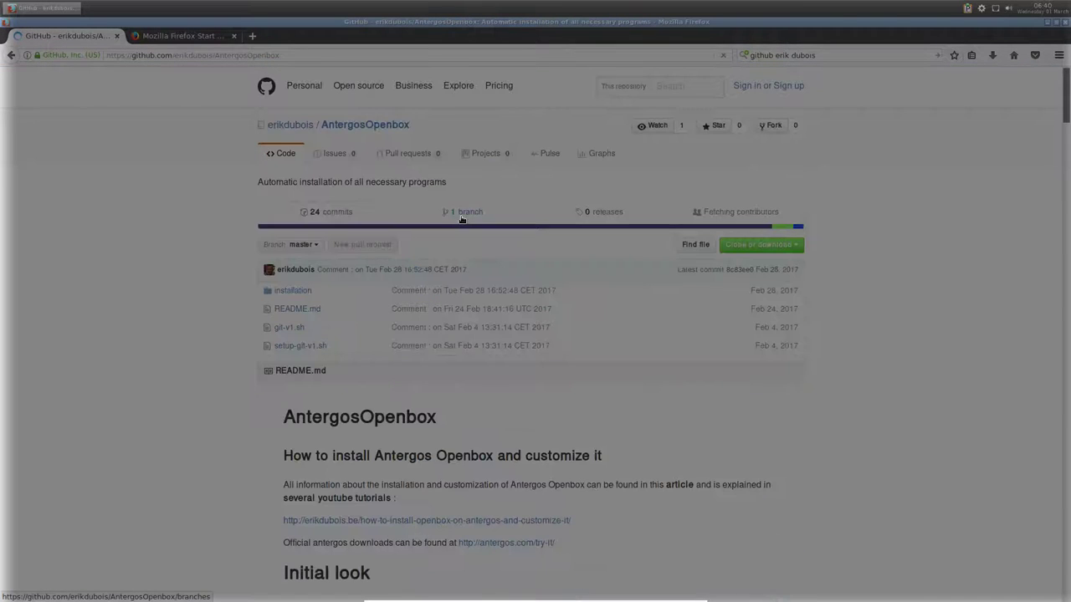
Step: Copy the AntergosOpenbox repository's HTTPS clone URL
click(795, 248)
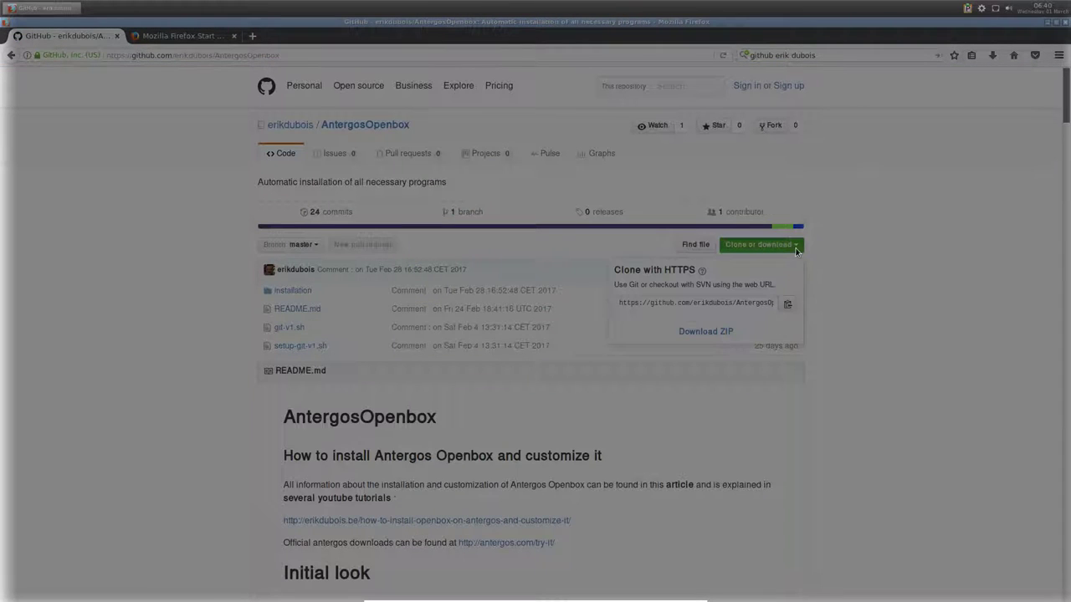
click(788, 306)
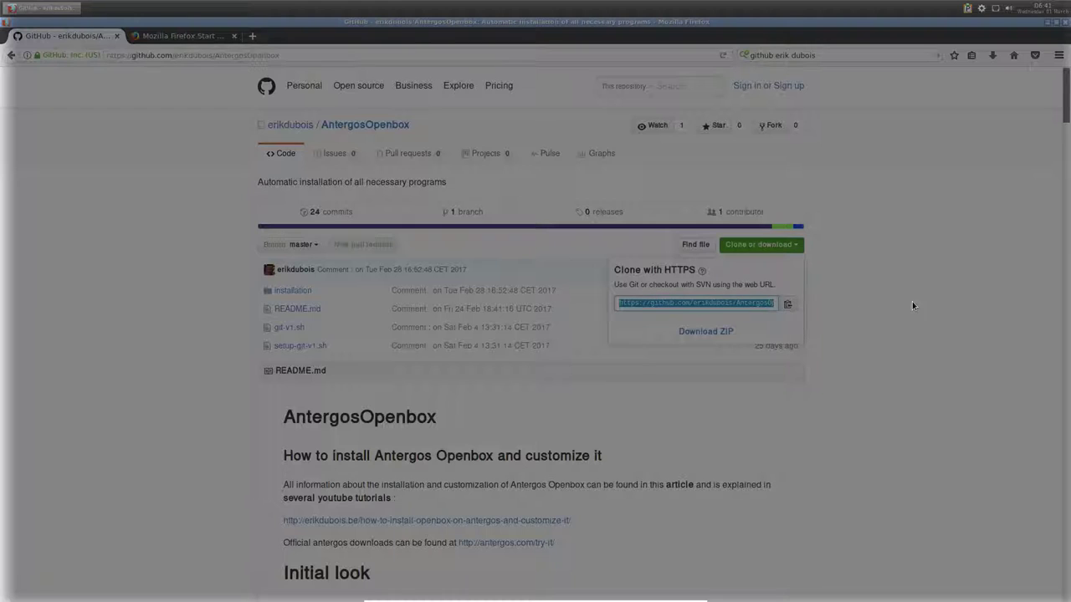
click(863, 266)
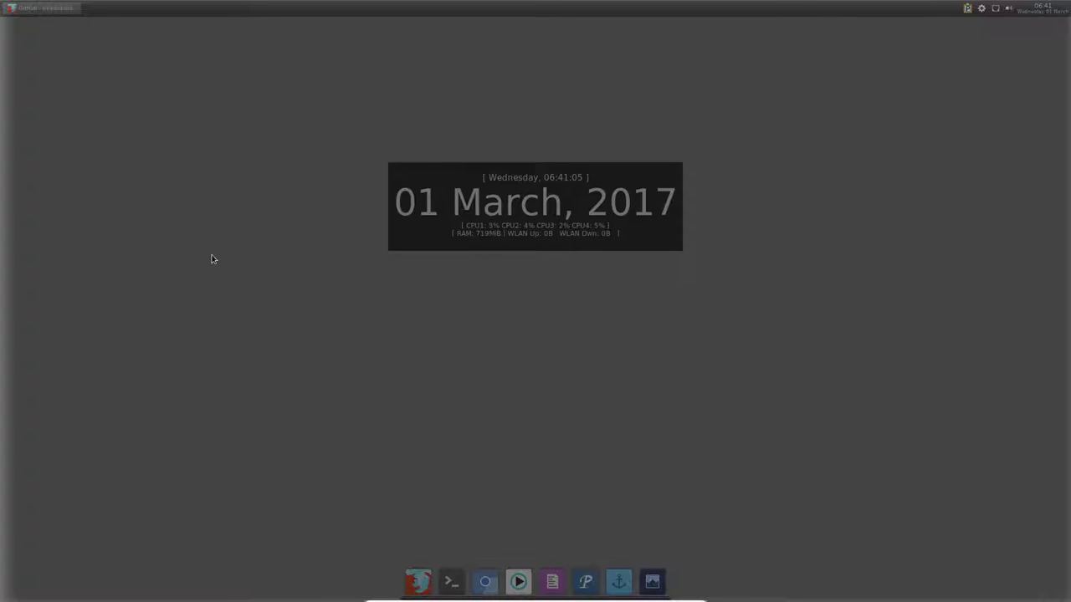
Step: Launch File Manager PCManFM from the desktop menu's System Tools submenu
right_click(207, 224)
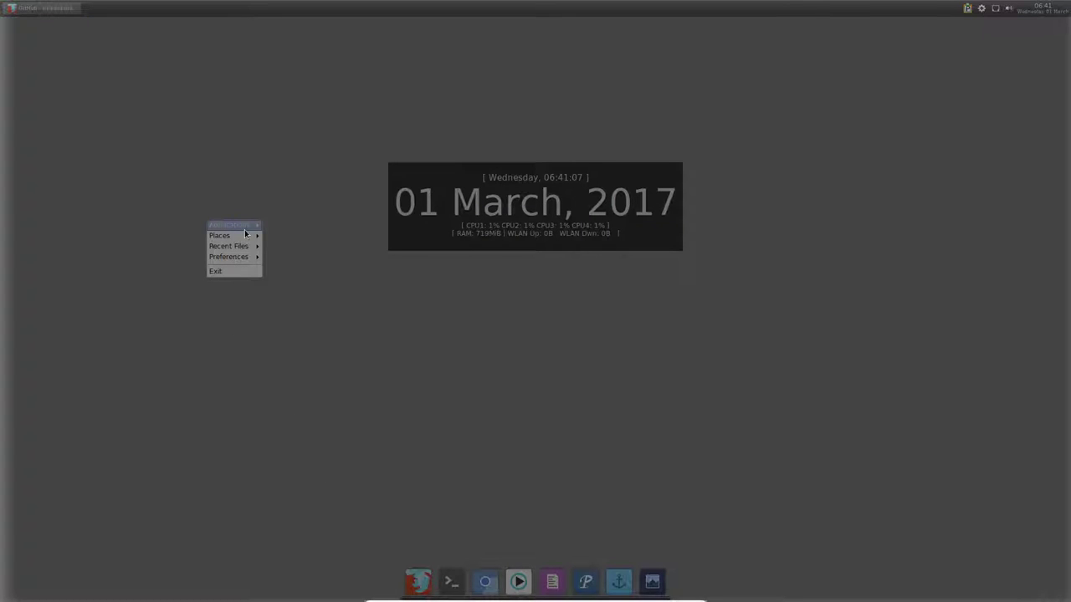
mouse_move(245, 228)
mouse_move(289, 229)
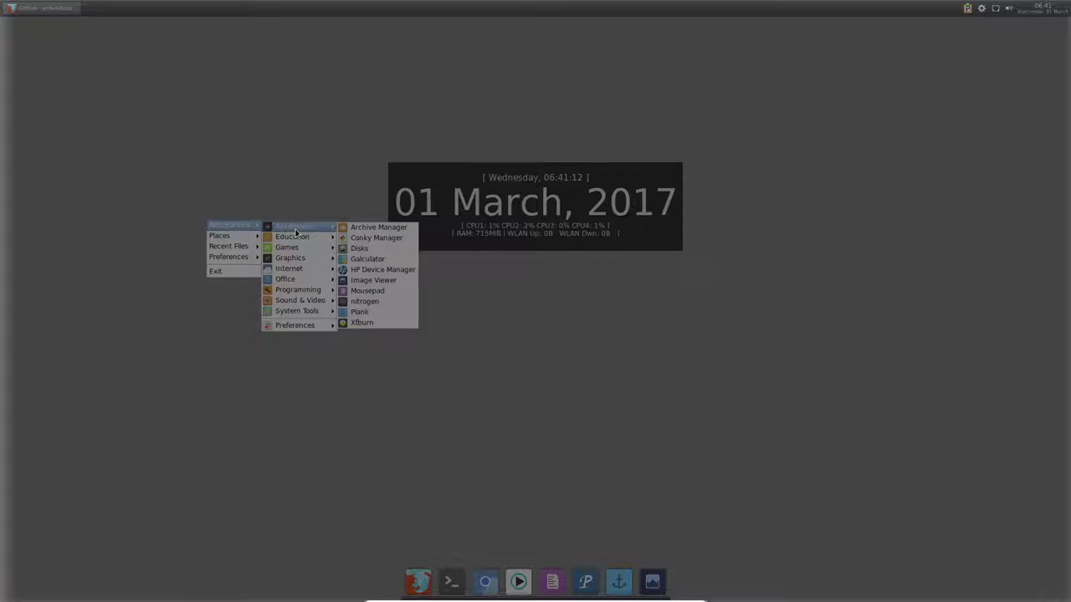
mouse_move(305, 250)
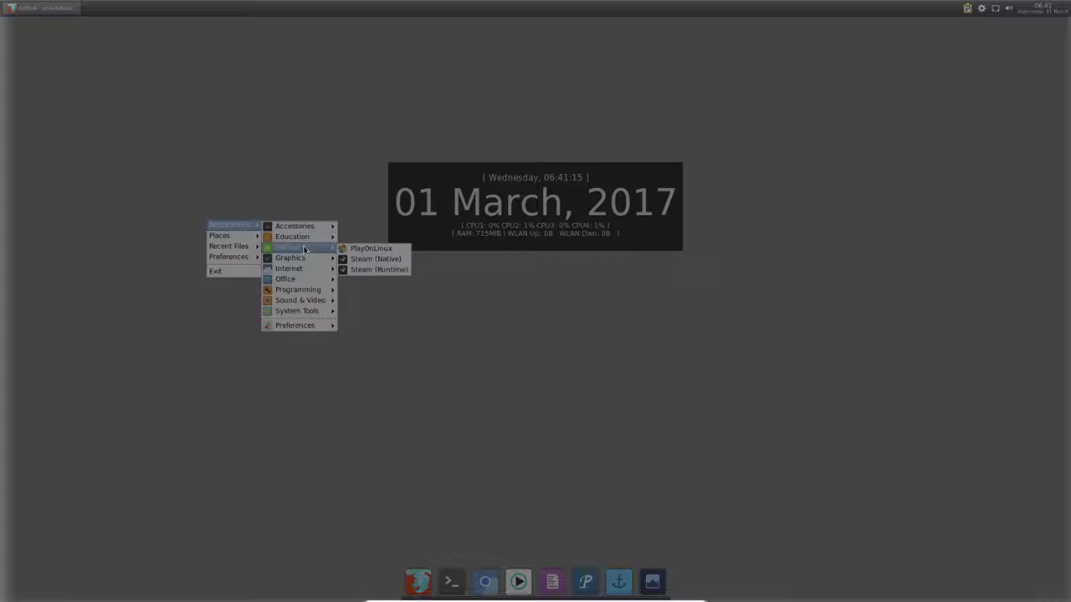
mouse_move(305, 269)
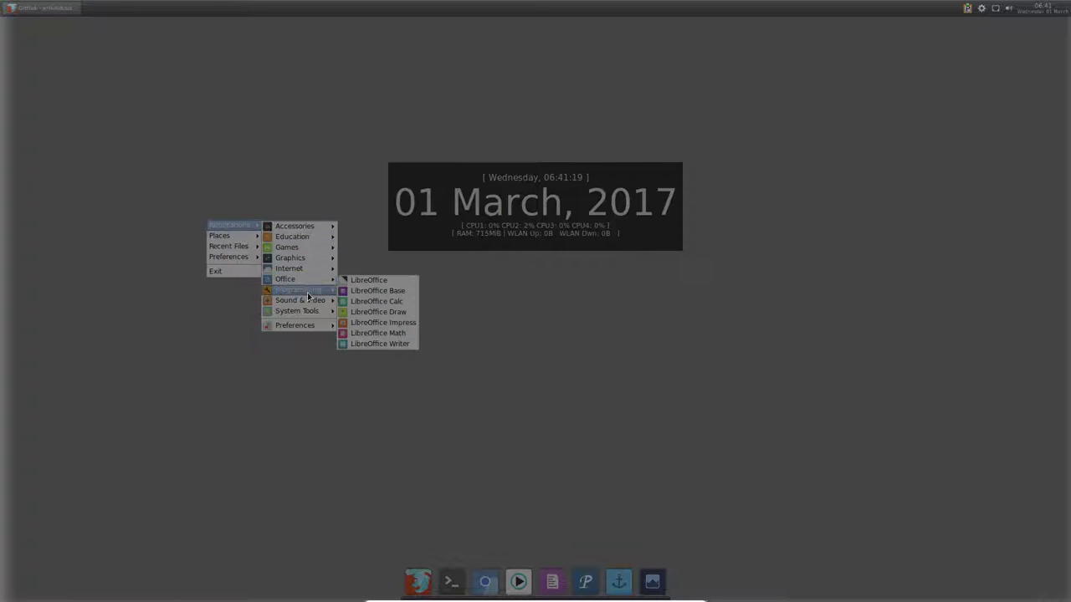
mouse_move(311, 301)
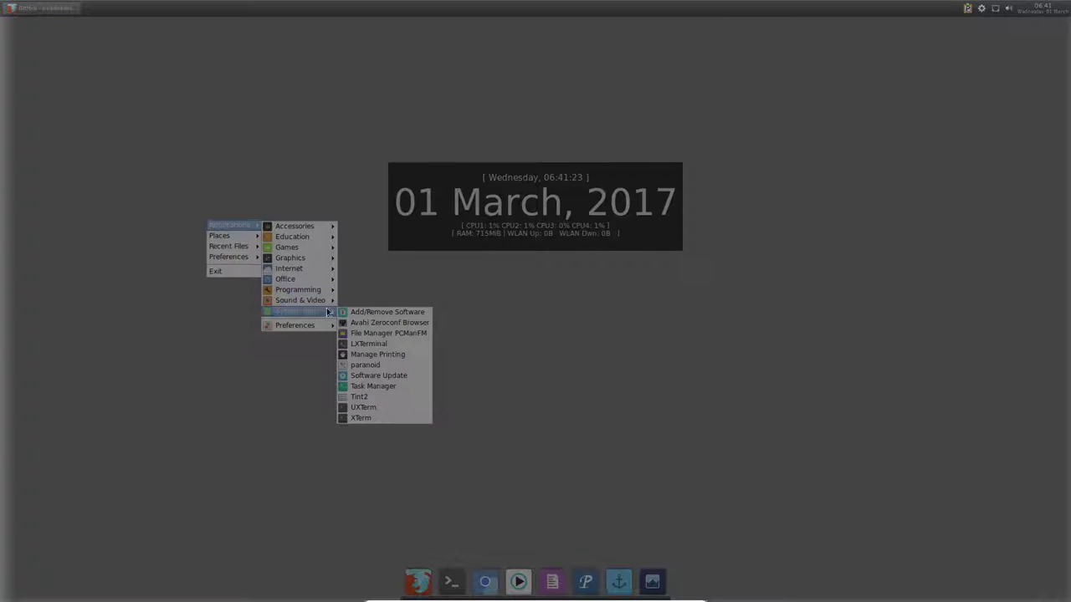
click(371, 335)
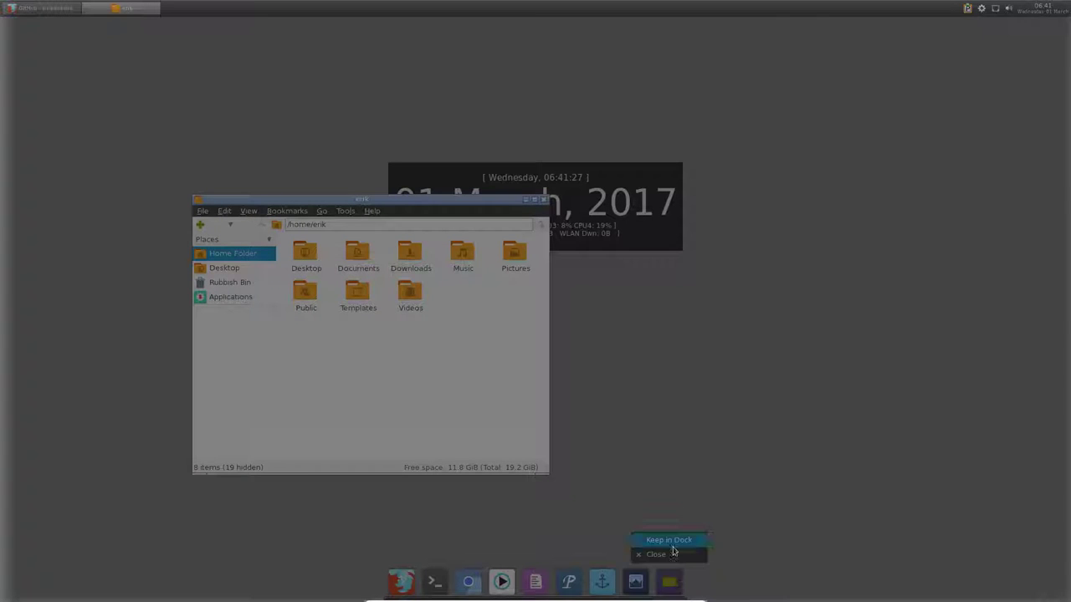
Step: Pin the file manager second in the dock and create a new folder named DATA
drag(674, 583, 434, 579)
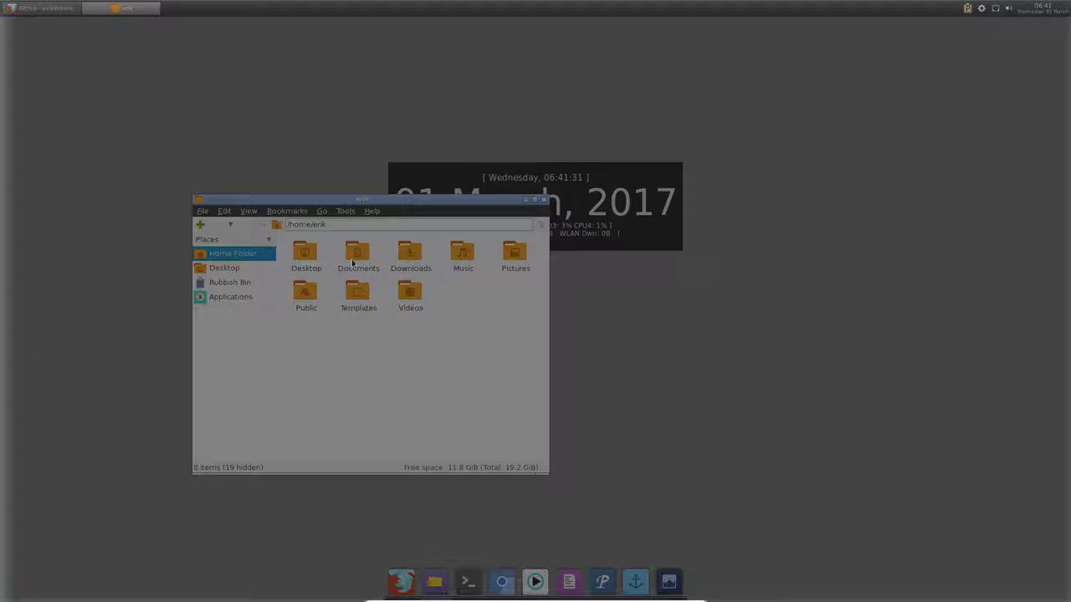
right_click(354, 348)
mouse_move(414, 361)
click(494, 362)
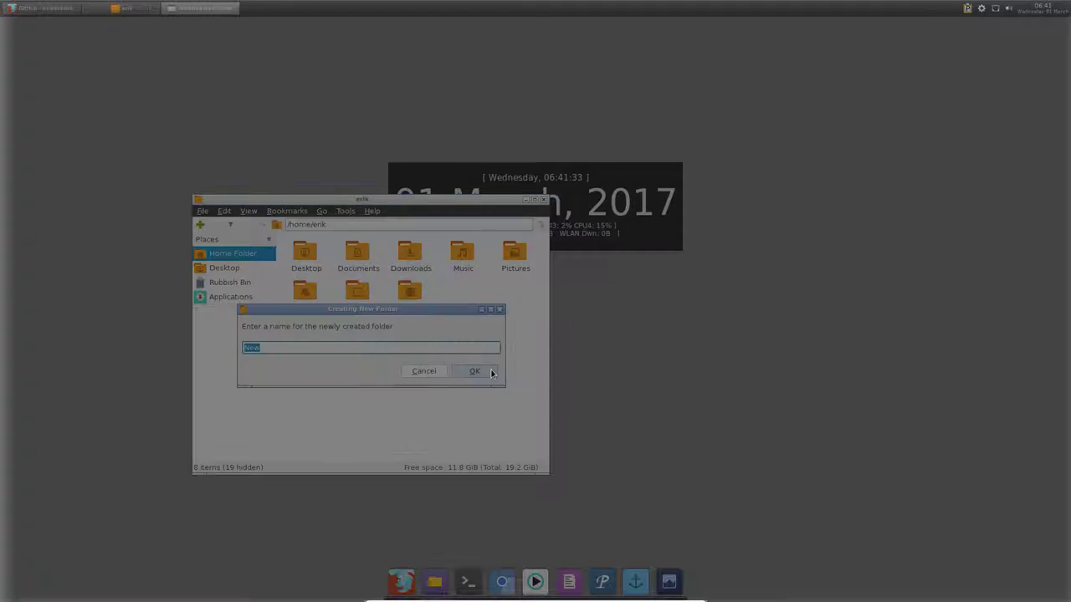
text(DATA)
click(490, 371)
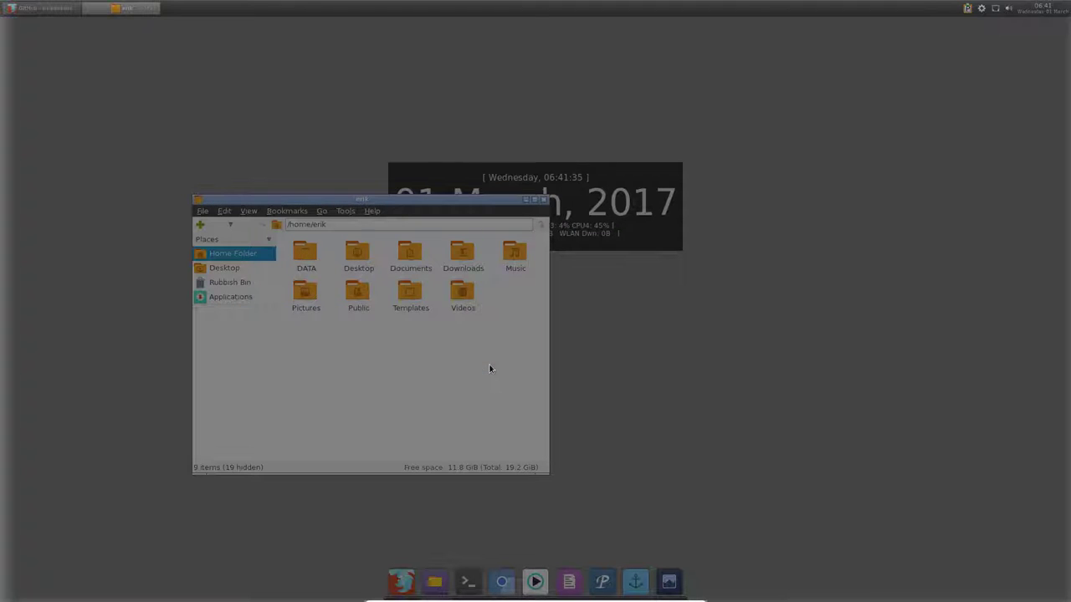
Step: Open the empty DATA folder and move its window toward the screen centre
double_click(300, 255)
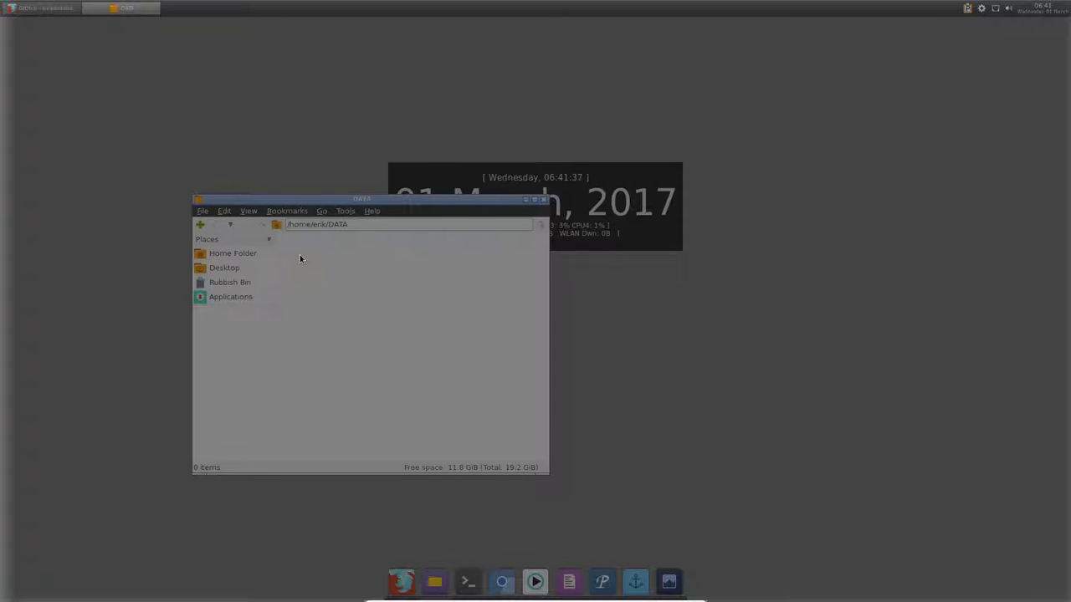
right_click(300, 254)
click(337, 389)
right_click(328, 273)
mouse_move(379, 286)
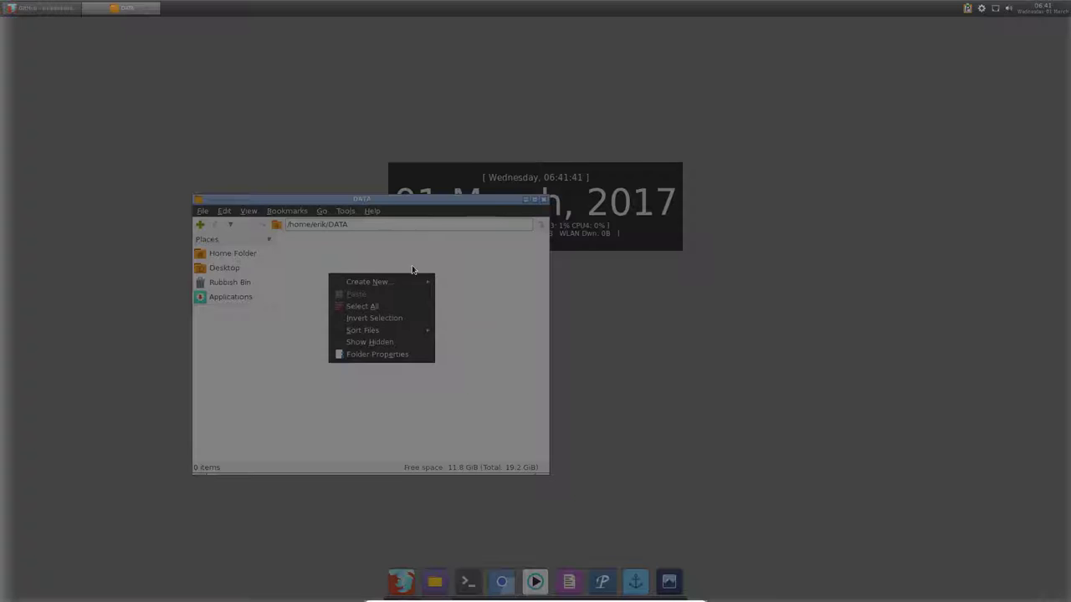
click(412, 432)
drag(386, 204, 556, 98)
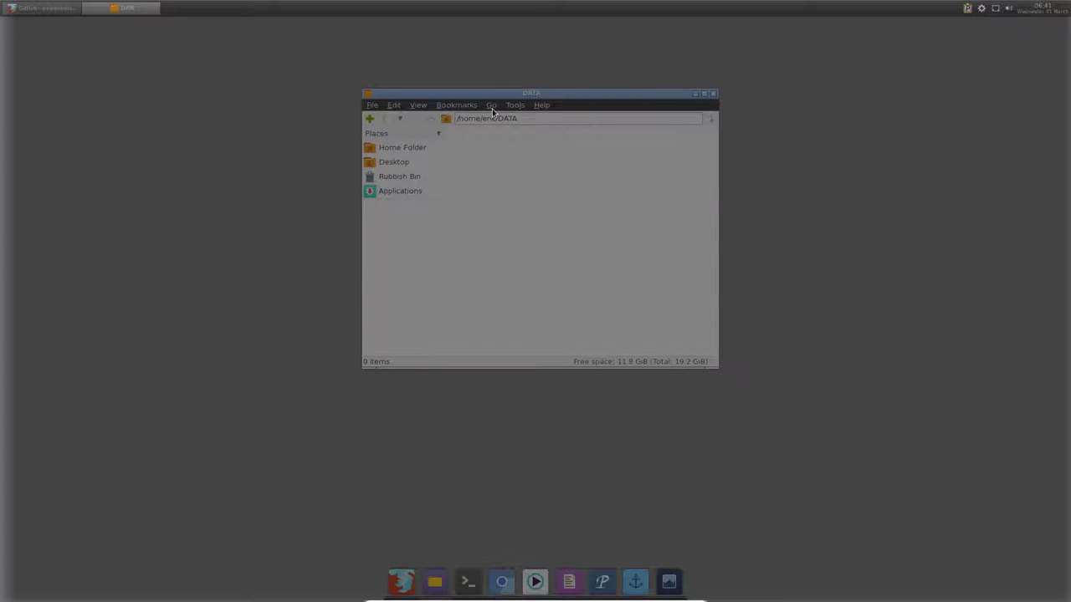
Step: Set the terminal emulator to lxterminal on PCManFM's Advanced preferences page
click(392, 105)
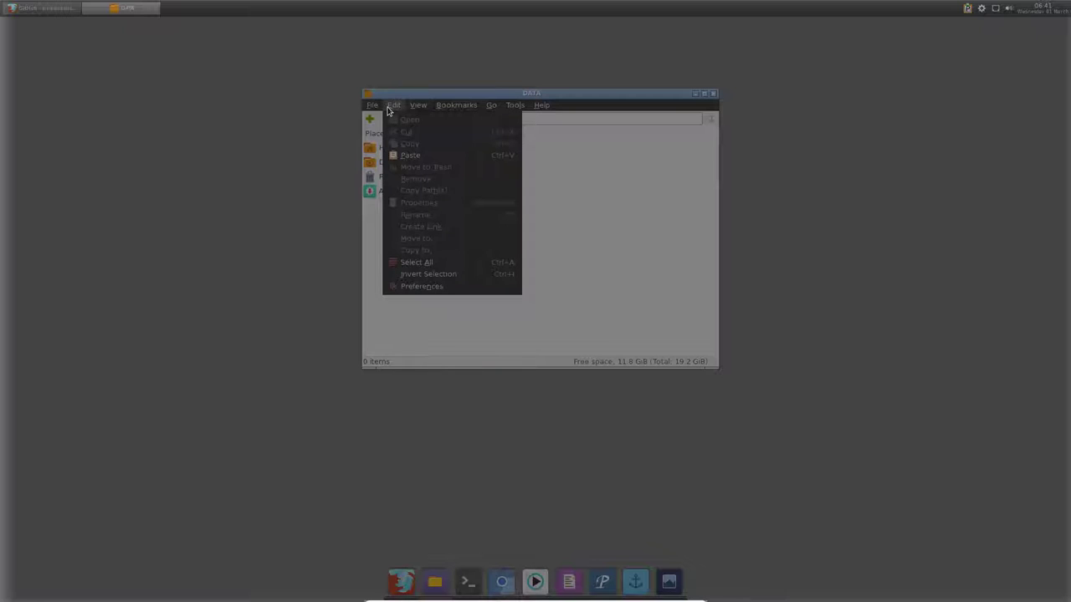
click(423, 287)
mouse_move(574, 99)
mouse_down()
mouse_move(543, 93)
mouse_move(563, 76)
mouse_move(559, 89)
mouse_up()
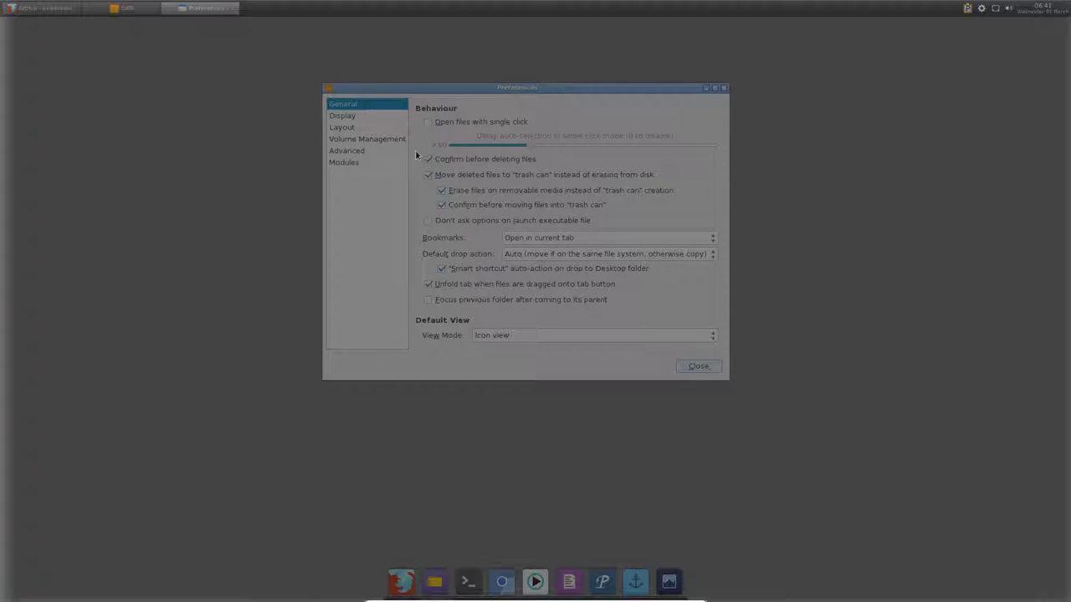
click(354, 153)
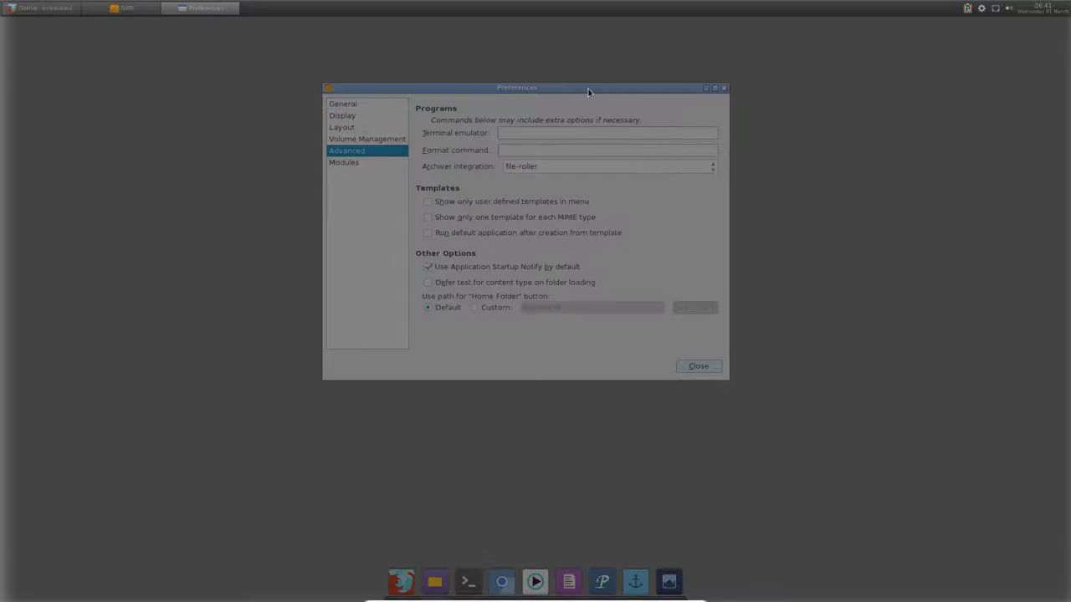
drag(588, 91, 577, 182)
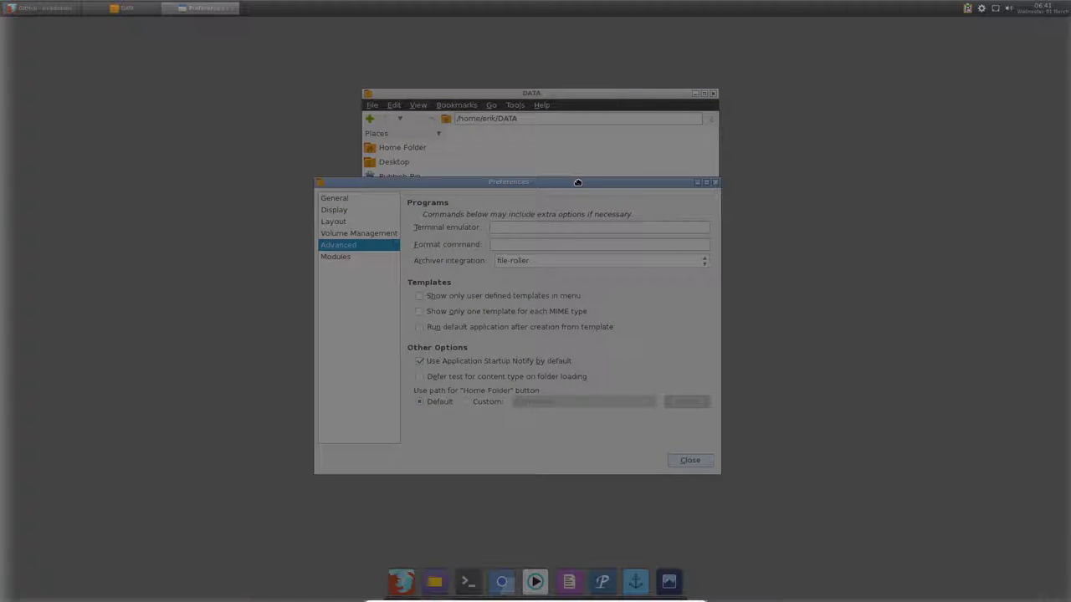
click(508, 227)
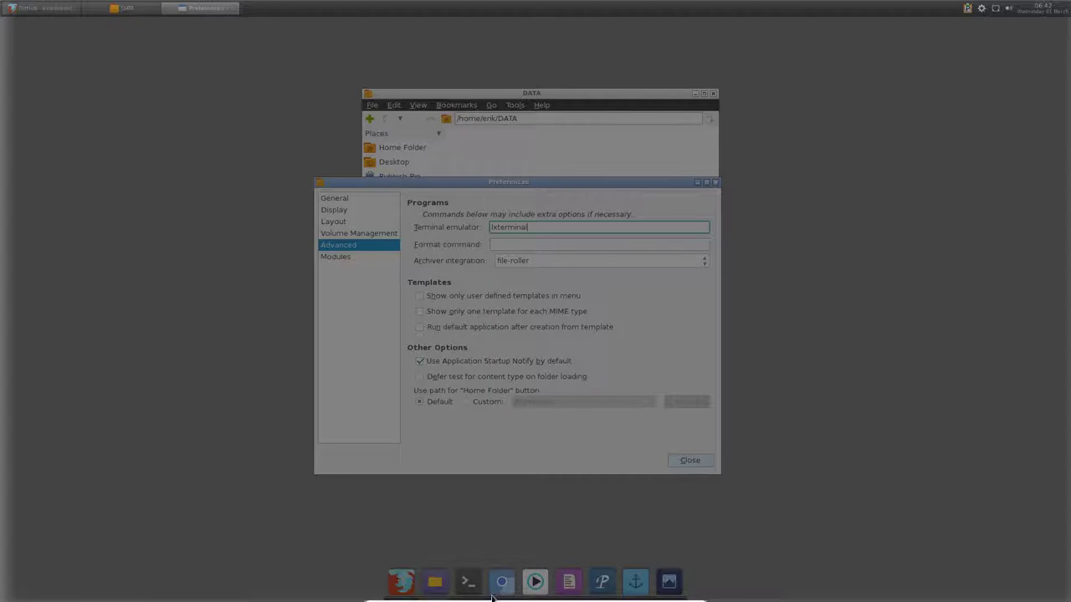
Step: Close Preferences and open the DATA folder in a terminal via Tools
click(702, 464)
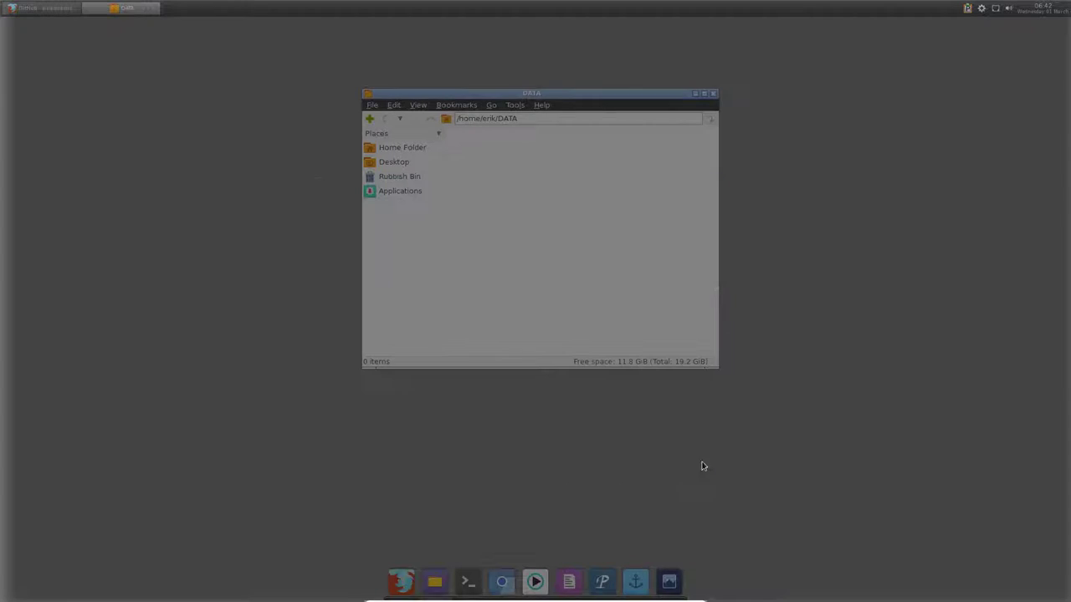
click(509, 108)
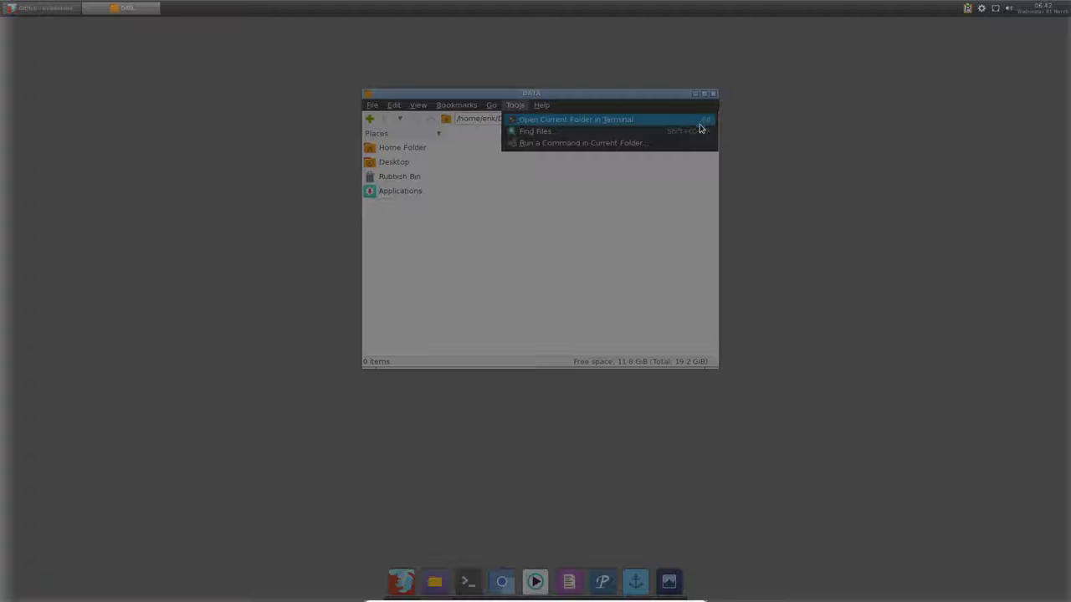
click(552, 229)
click(515, 106)
click(544, 125)
drag(561, 46, 519, 139)
Step: Run git clone with the pasted AntergosOpenbox URL, then close the terminal
text(git )
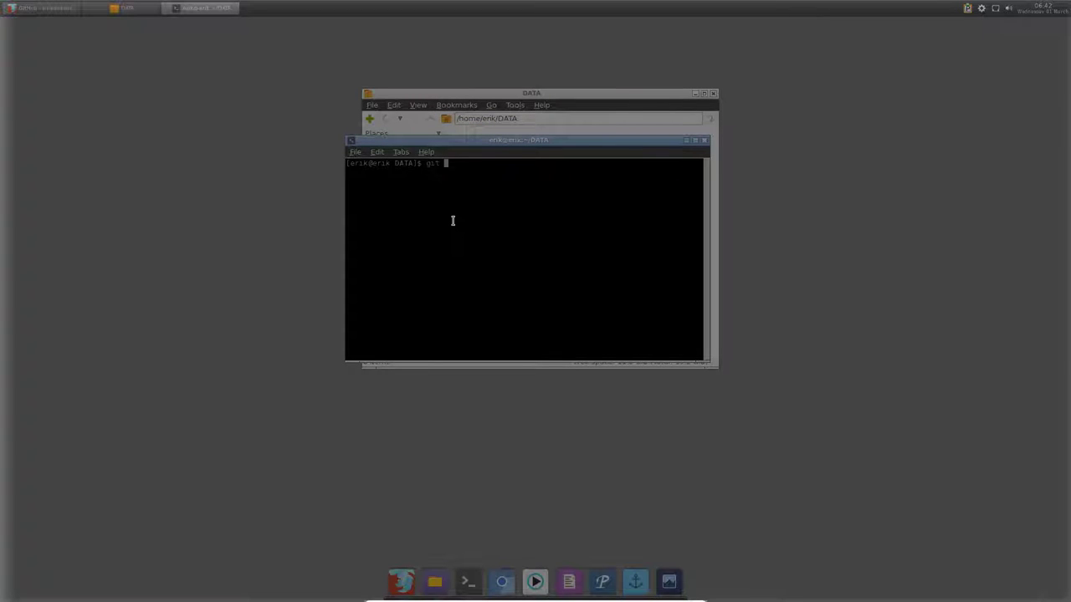
text(clone)
right_click(490, 178)
click(550, 227)
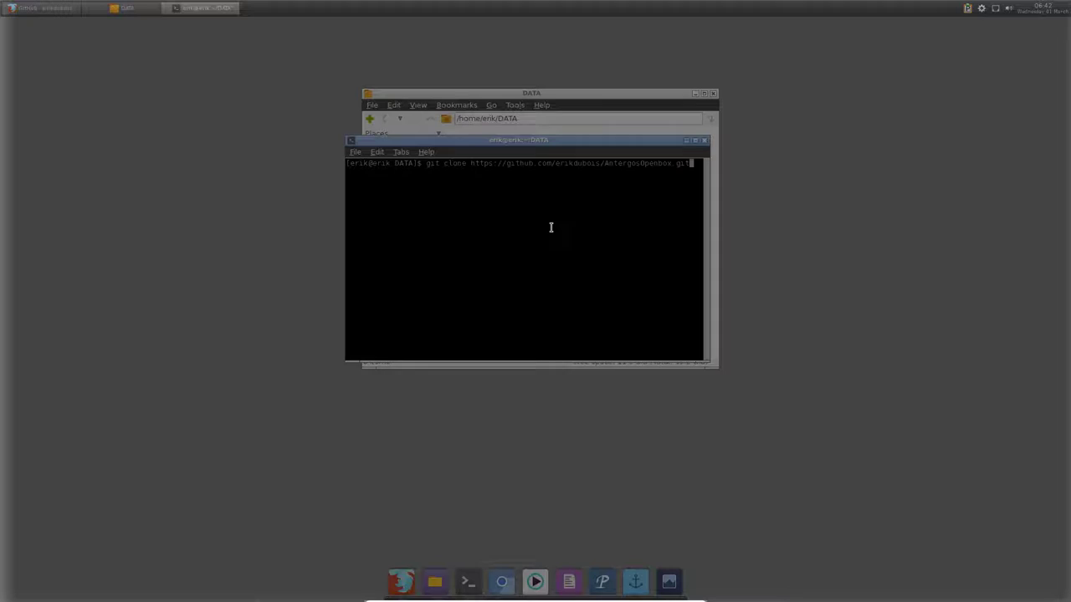
key(Return)
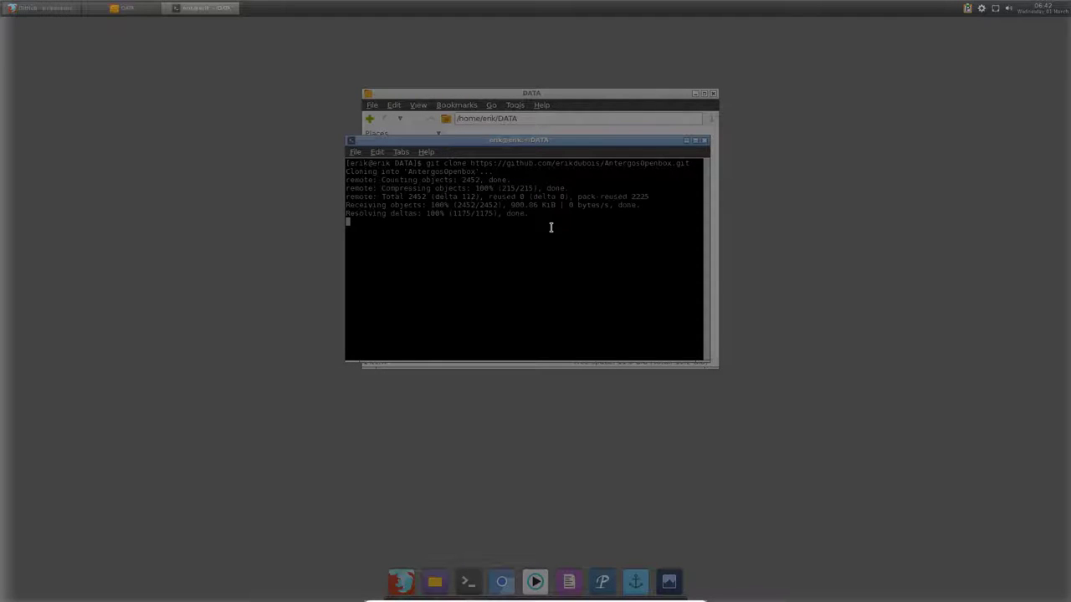
click(704, 142)
Step: Open the cloned AntergosOpenbox folder and its installation subfolder, then go back up a level
double_click(475, 144)
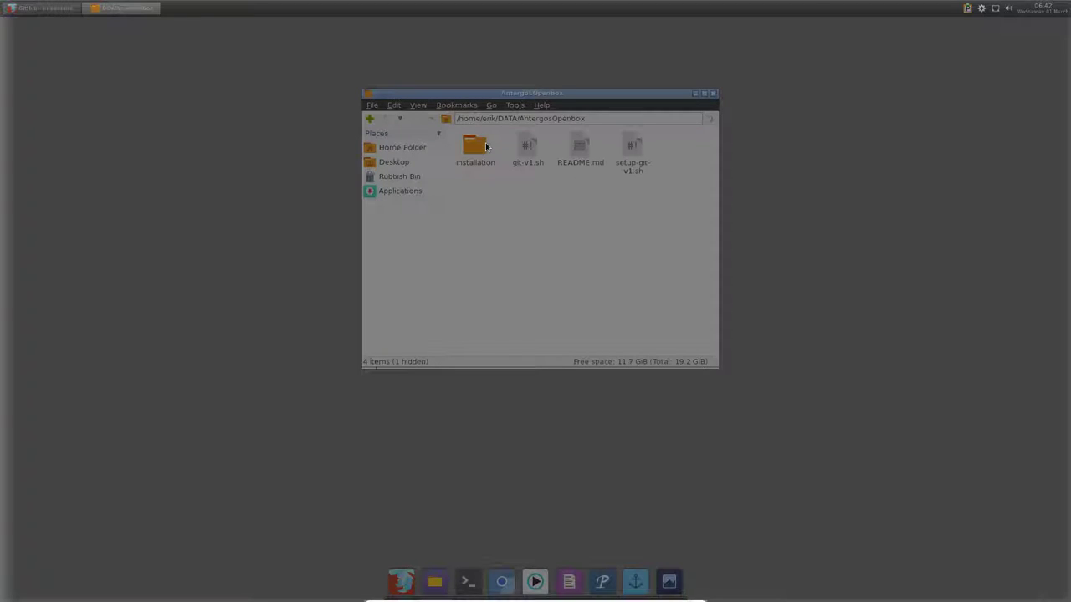
double_click(476, 149)
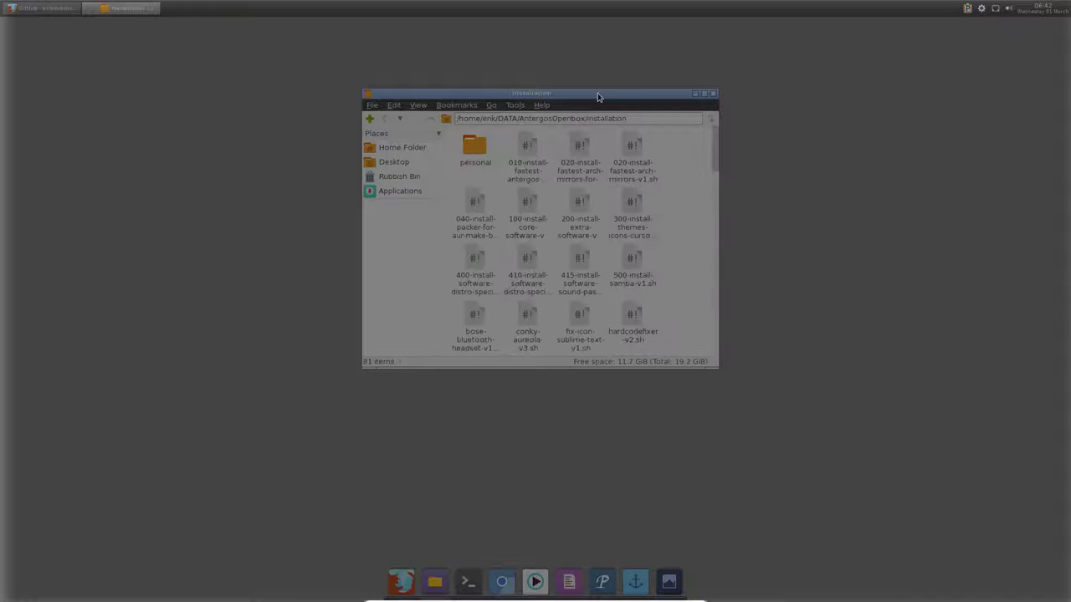
drag(597, 95, 318, 142)
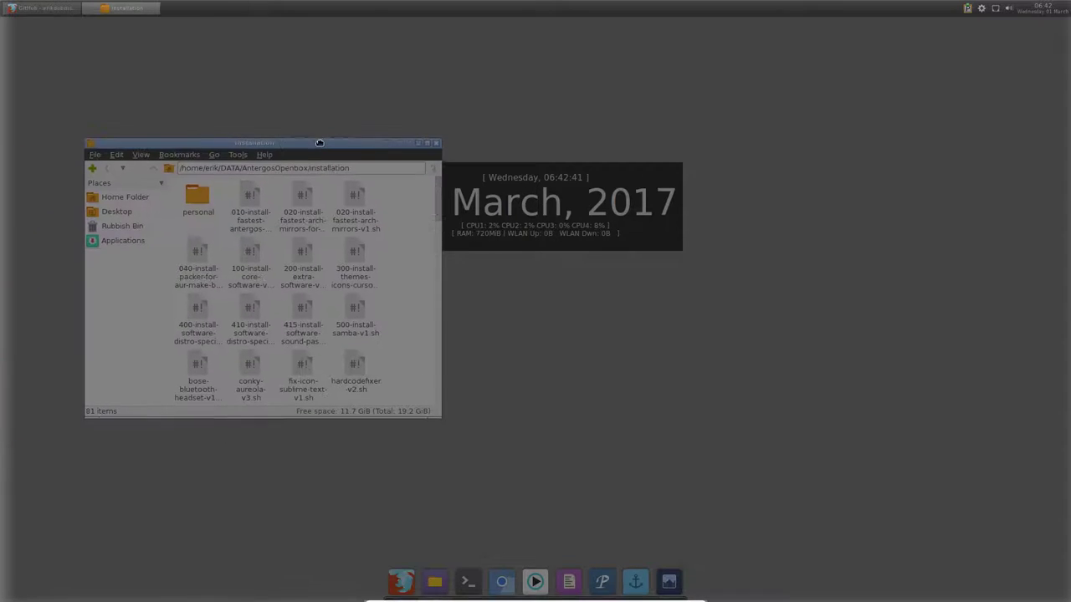
key(BackSpace)
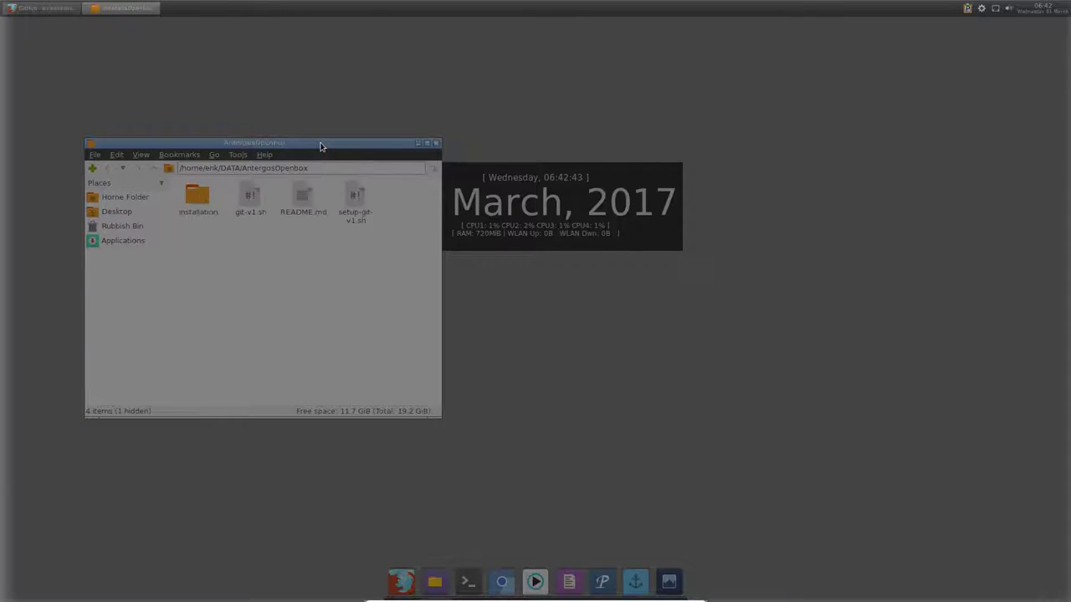
Step: Place the file manager window in the top-left corner and stretch it down to the screen bottom
key(super+Left)
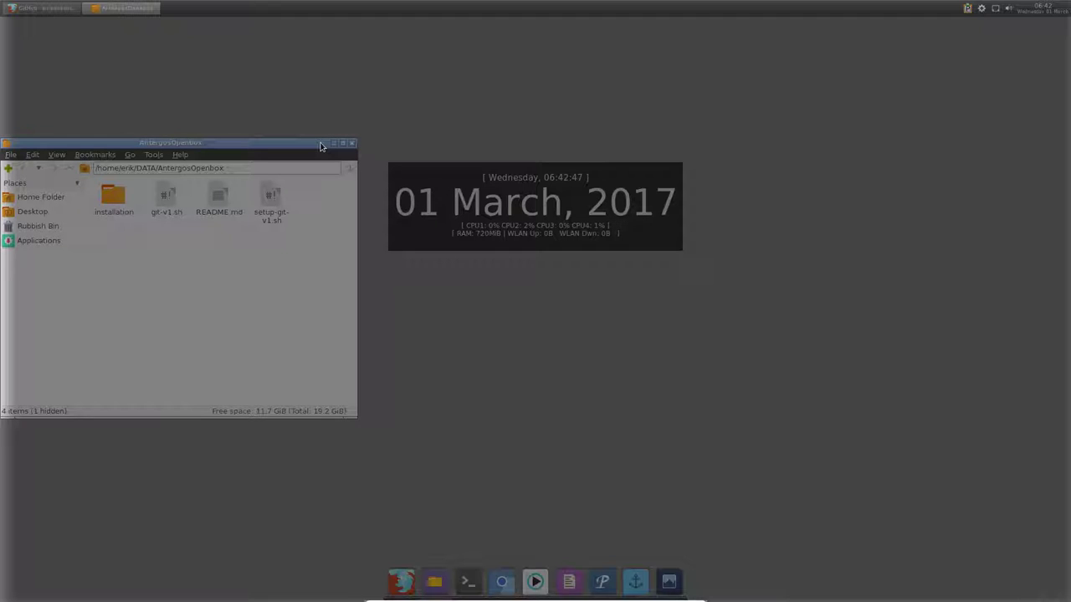
key(super+Up)
key(super+Down)
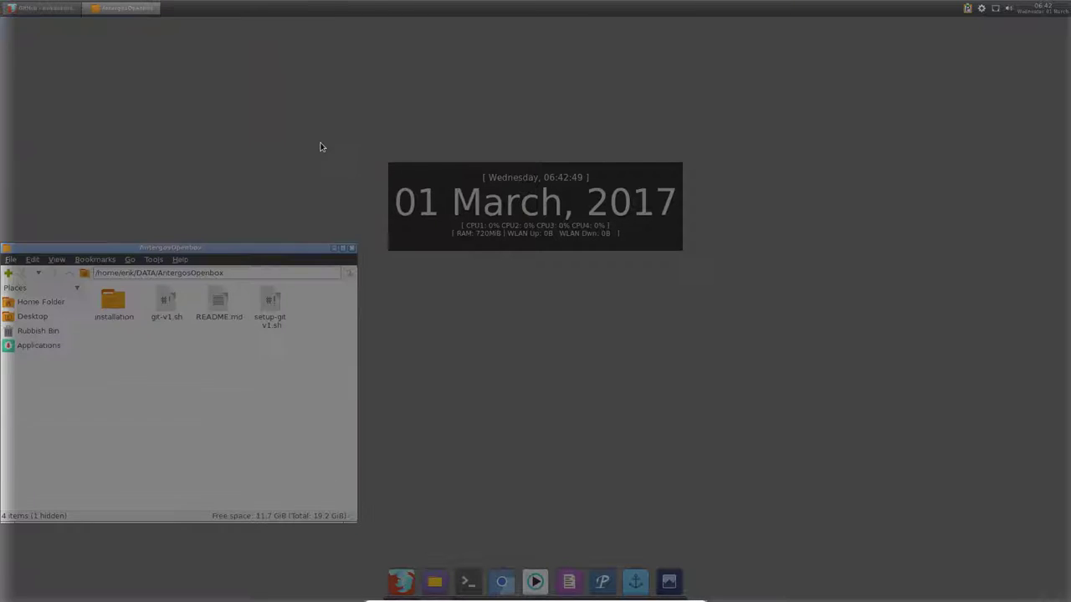
key(super+Down)
key(super+Up)
drag(207, 254, 208, 47)
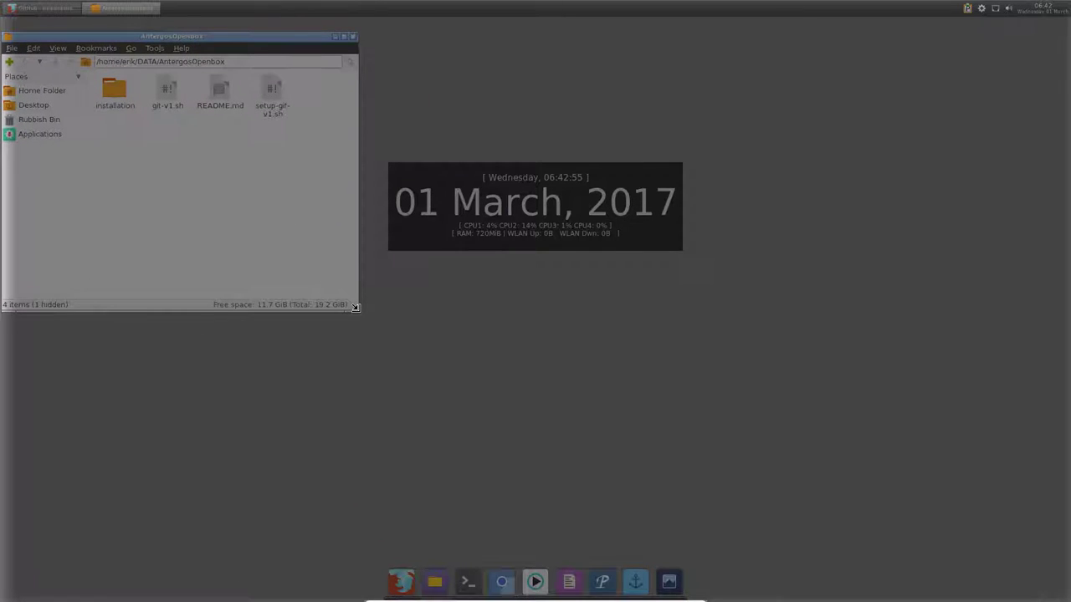
drag(354, 311, 426, 530)
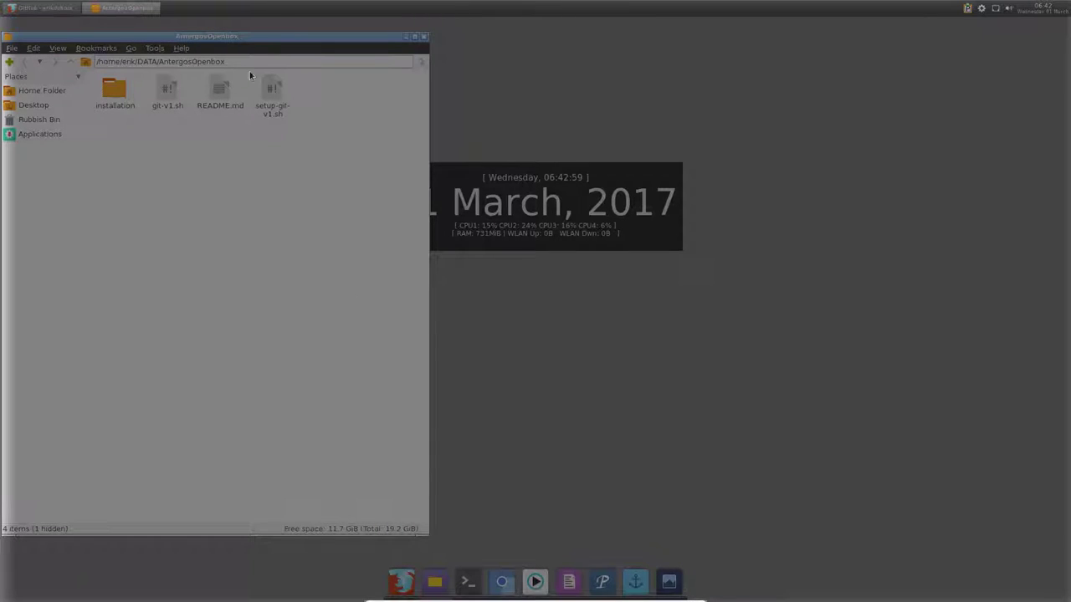
drag(243, 43, 242, 39)
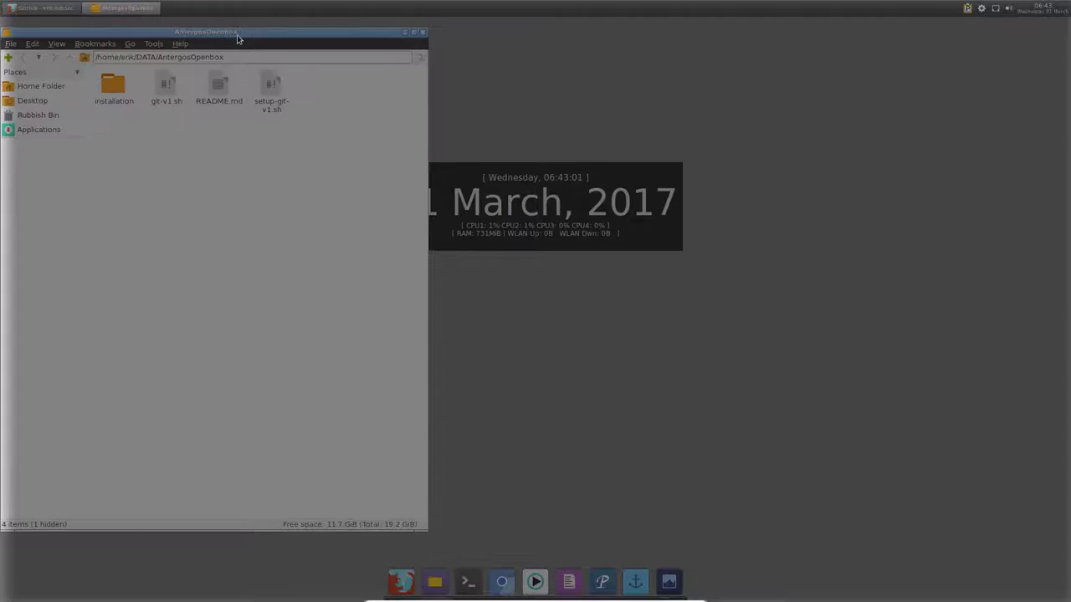
Step: Open a terminal in the installation folder and move it to the upper right
double_click(125, 87)
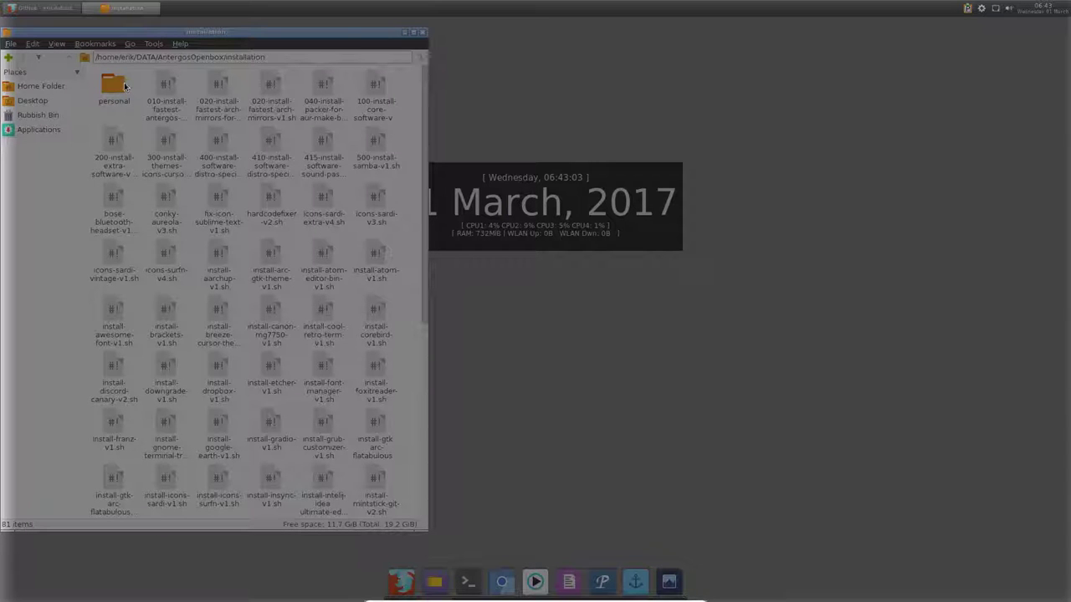
click(153, 44)
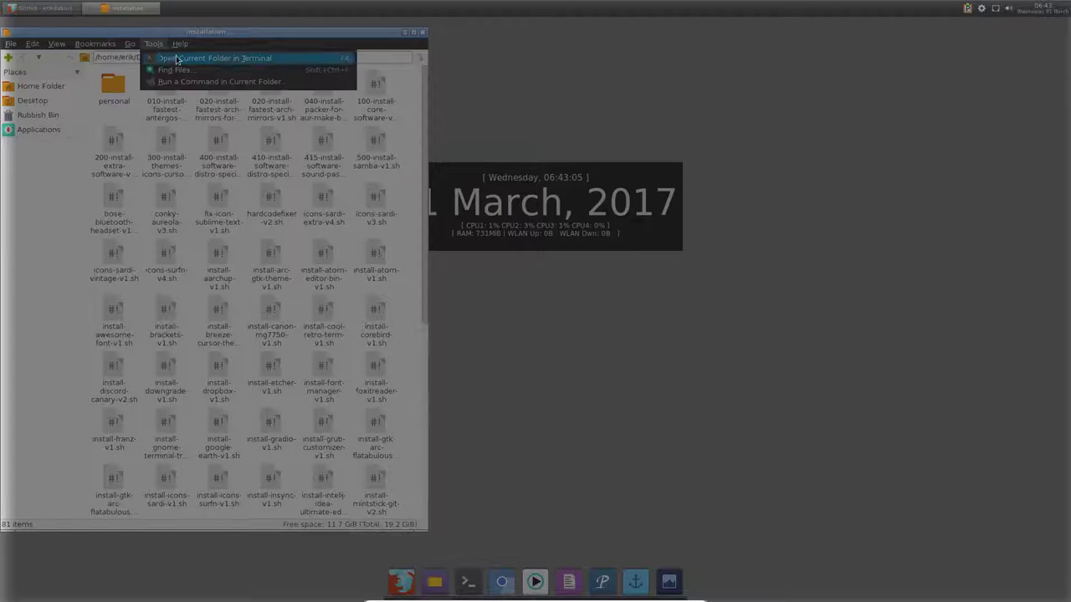
click(191, 57)
drag(269, 38, 815, 29)
Step: Set the LXTerminal font to Monospace 15 in Preferences
click(585, 41)
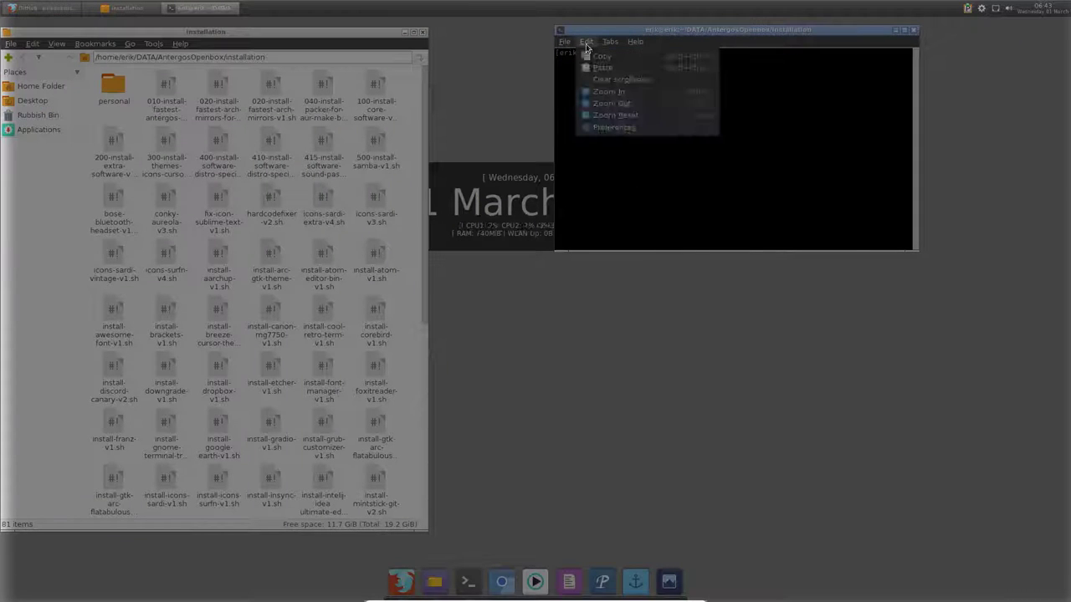
click(612, 127)
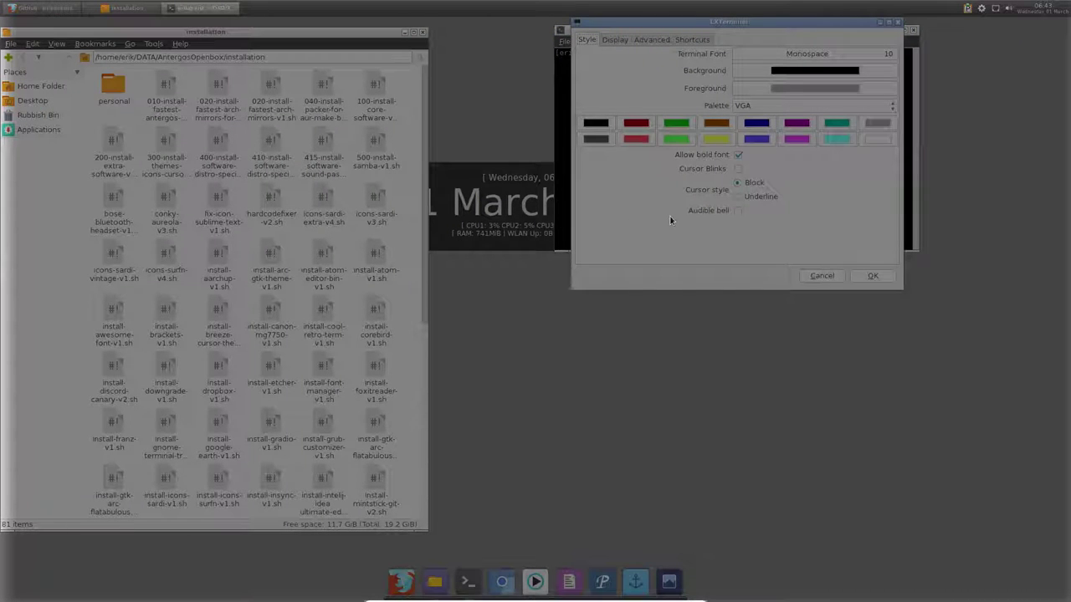
click(890, 54)
click(844, 186)
scroll(843, 168, down, 1)
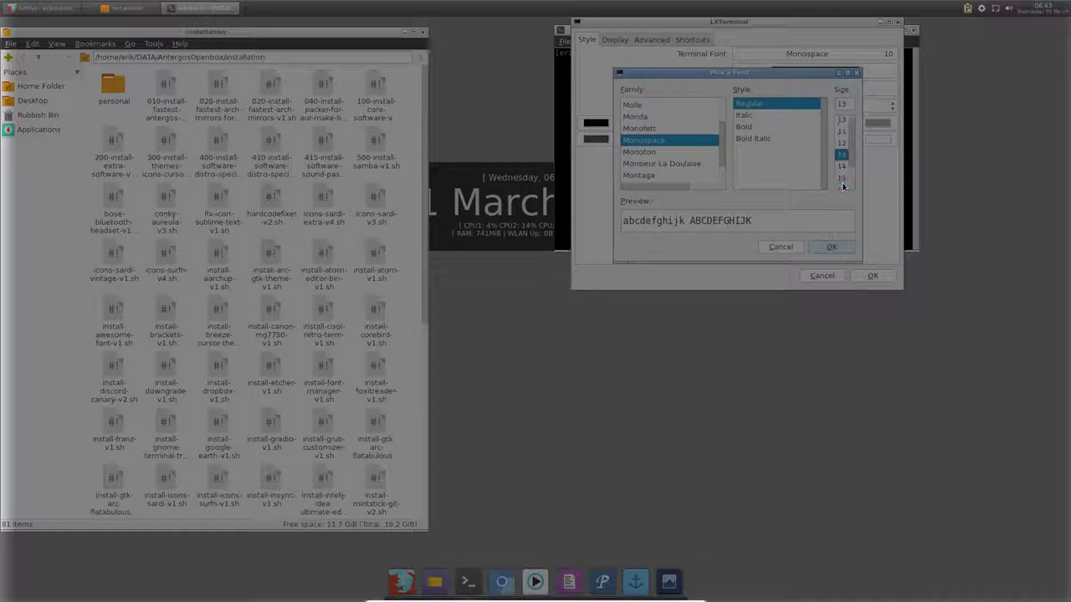
click(842, 178)
click(832, 248)
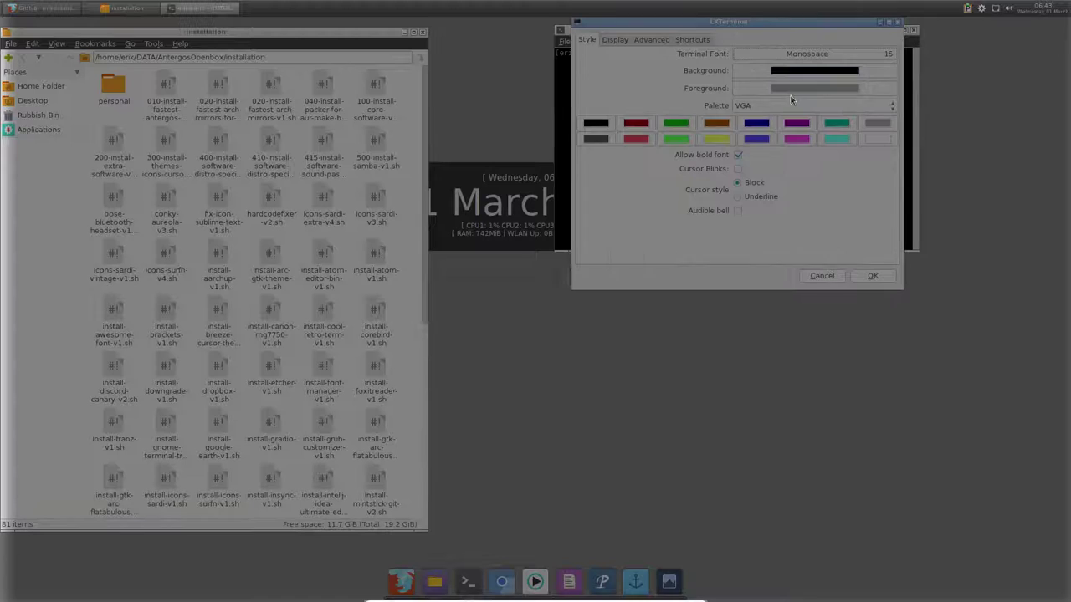
Step: Make the terminal's black background semi-transparent
click(803, 72)
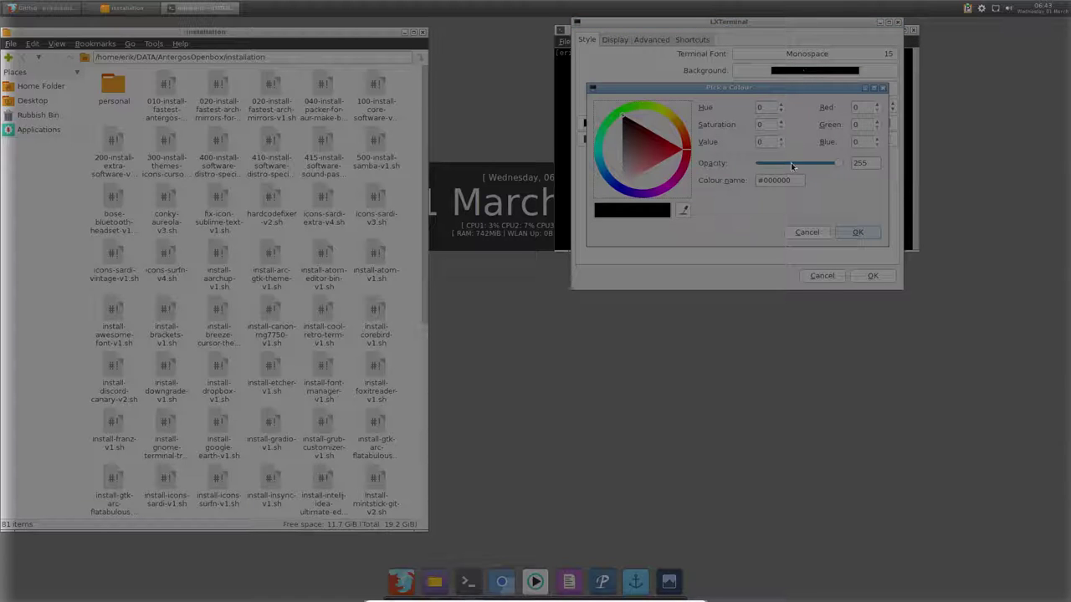
mouse_move(795, 164)
mouse_down()
mouse_move(836, 165)
mouse_move(803, 166)
mouse_up()
click(858, 234)
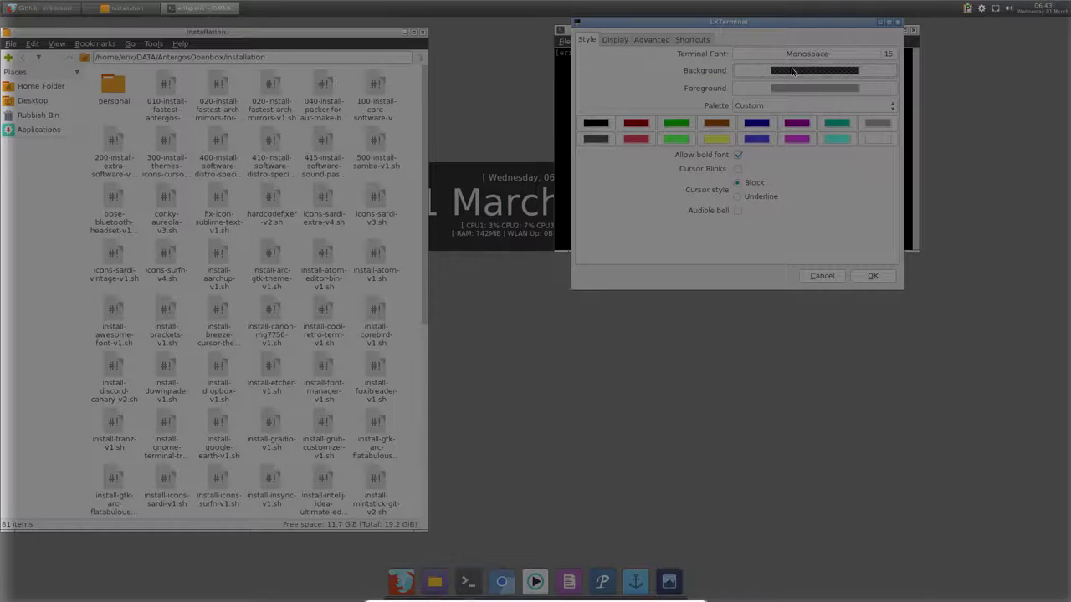
drag(789, 24, 801, 110)
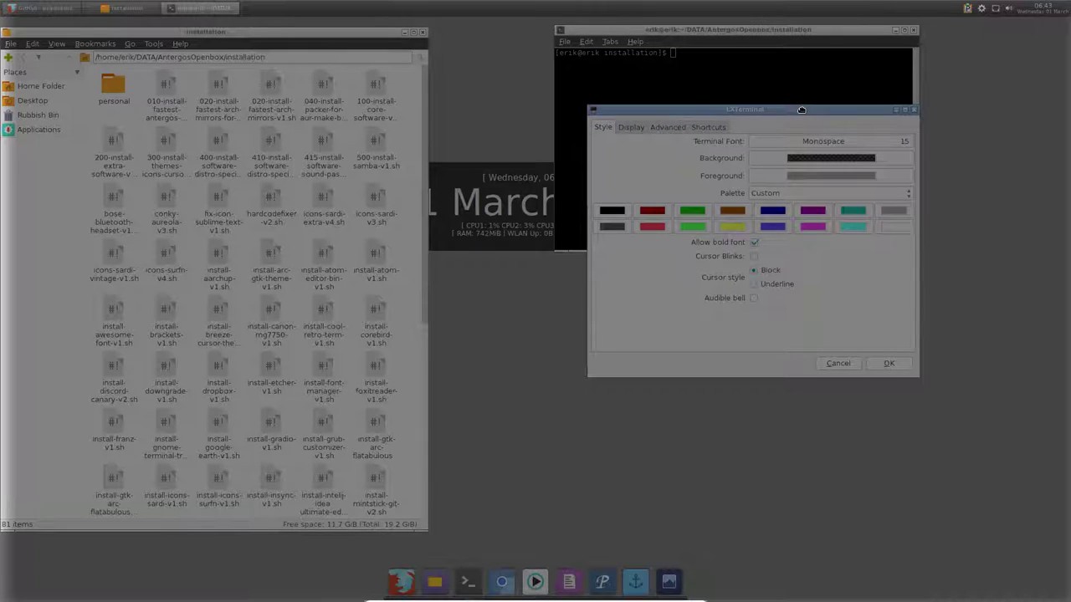
Step: Lower the terminal background opacity further
click(810, 159)
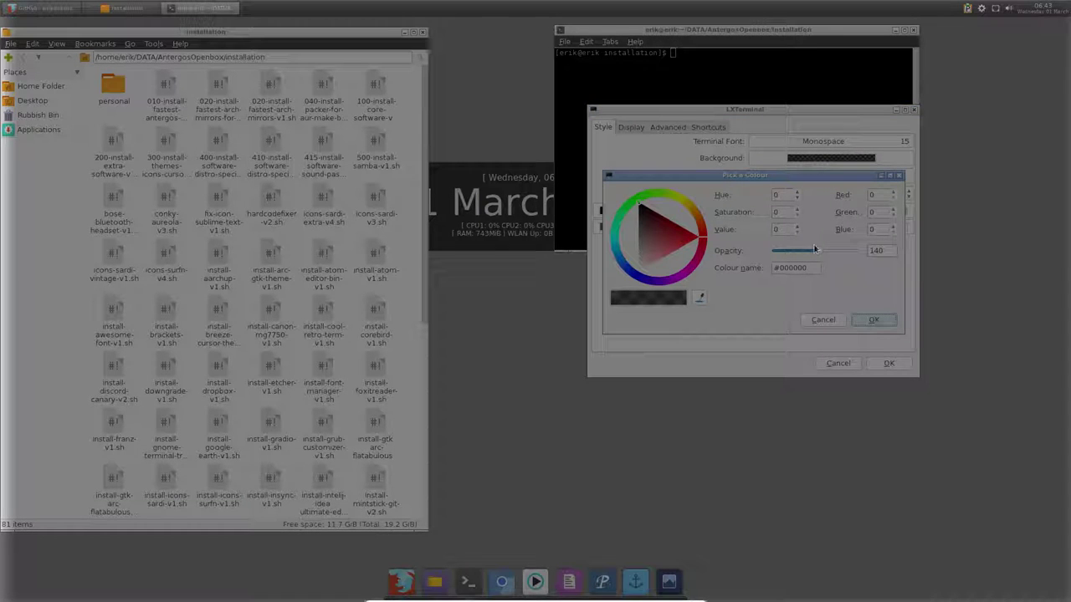
drag(817, 253, 813, 251)
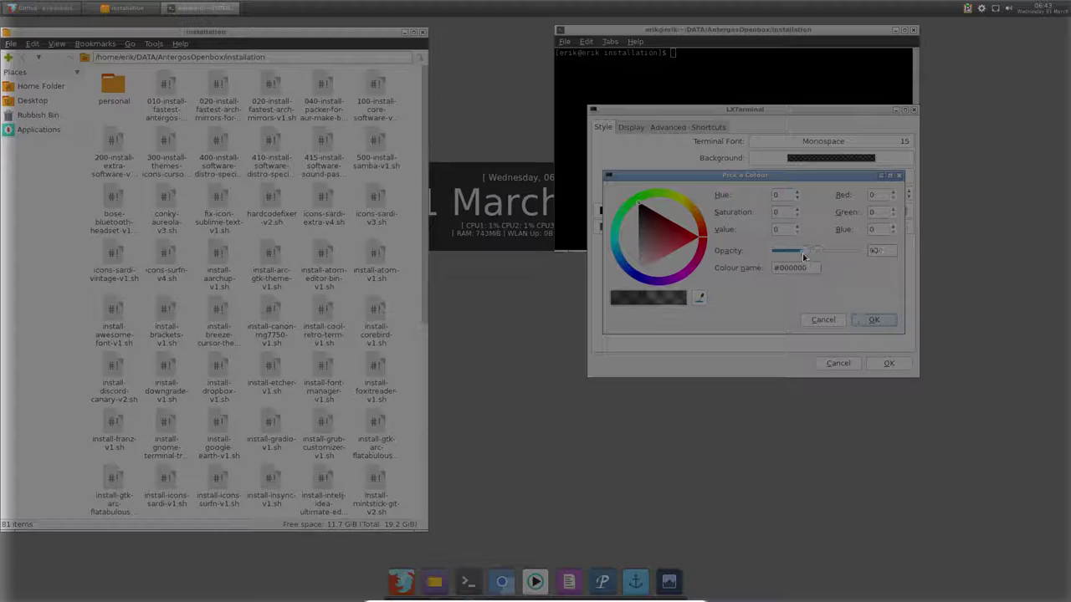
click(873, 321)
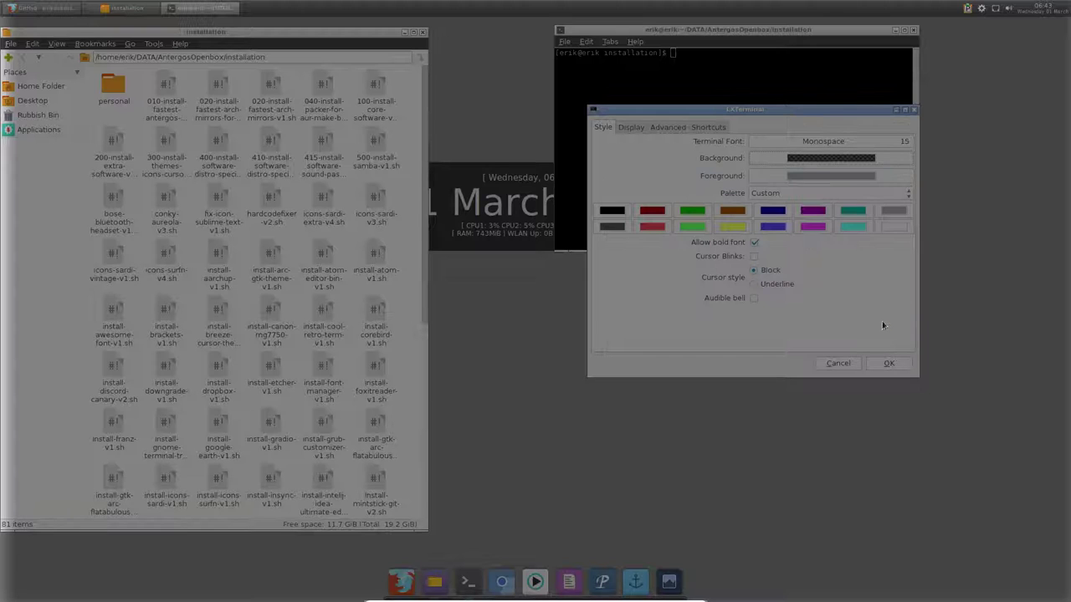
Step: Set scroll-back to 10000 lines, hide the menu bar, and apply the preferences
click(633, 131)
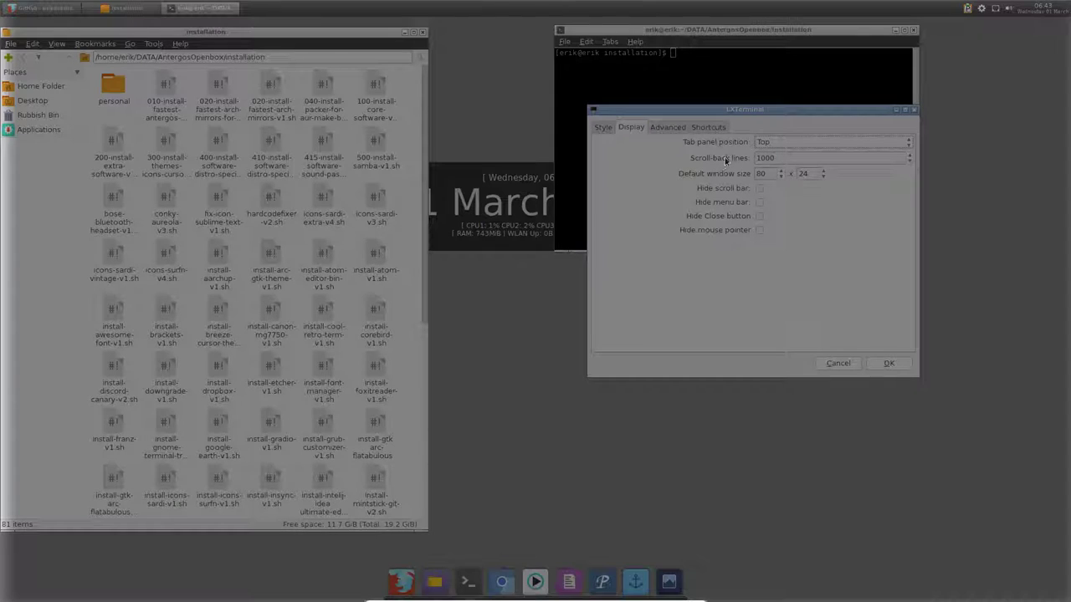
click(780, 159)
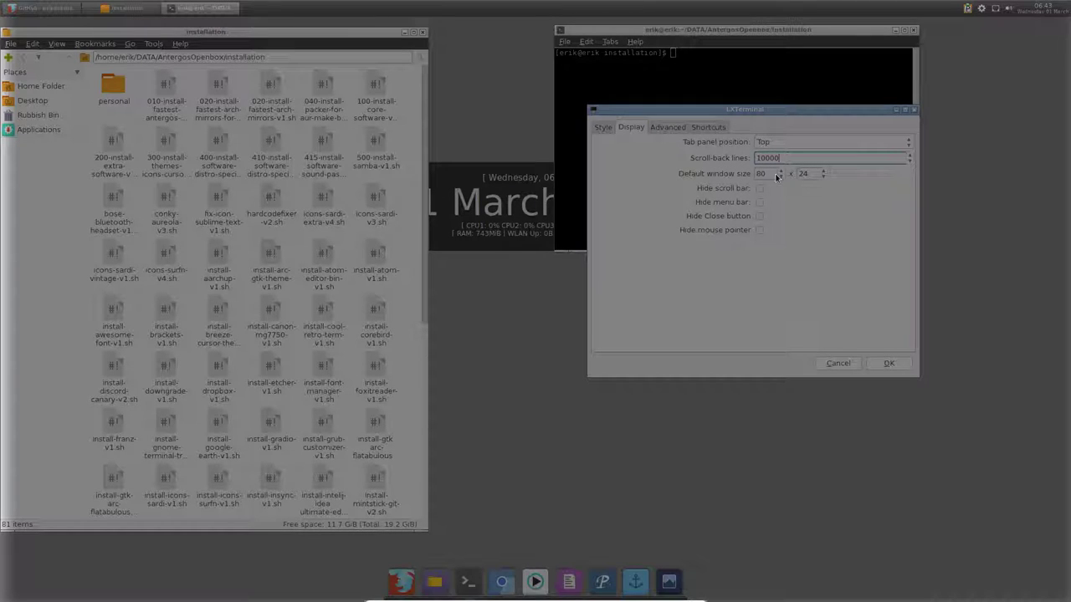
click(760, 203)
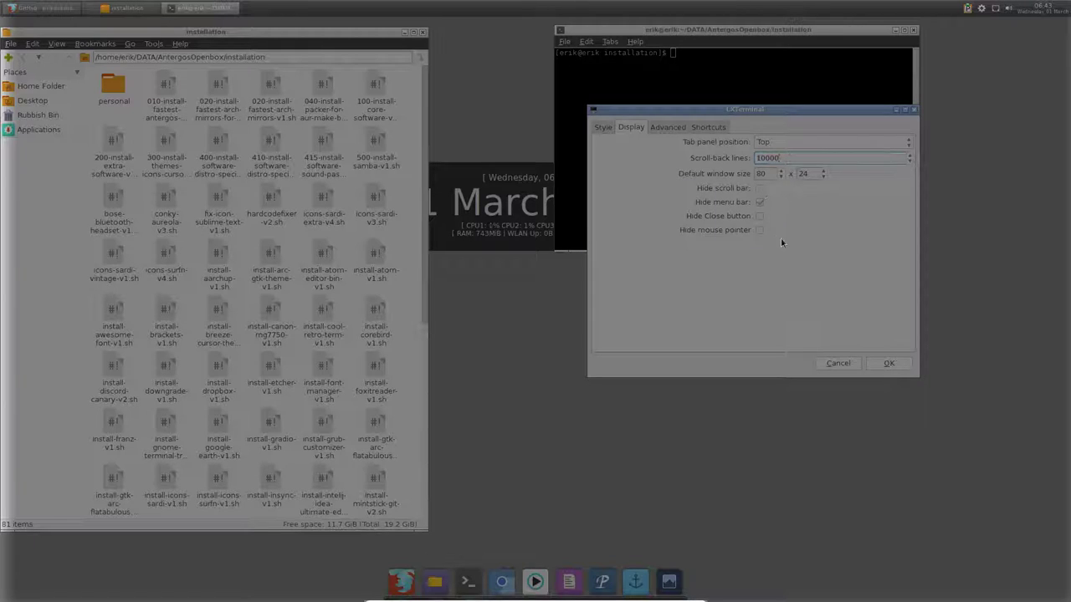
click(669, 127)
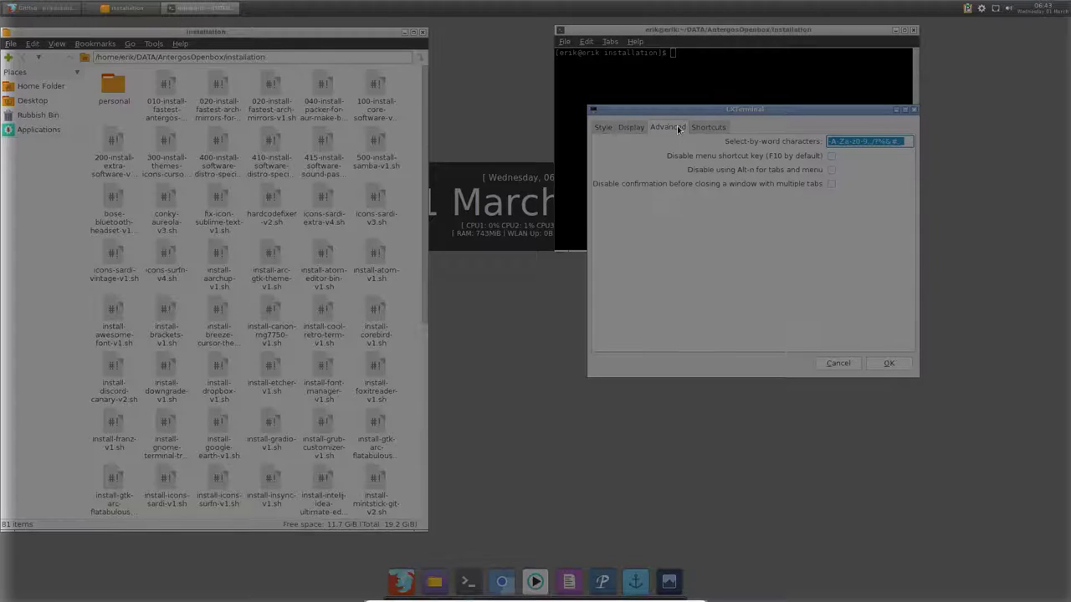
click(633, 128)
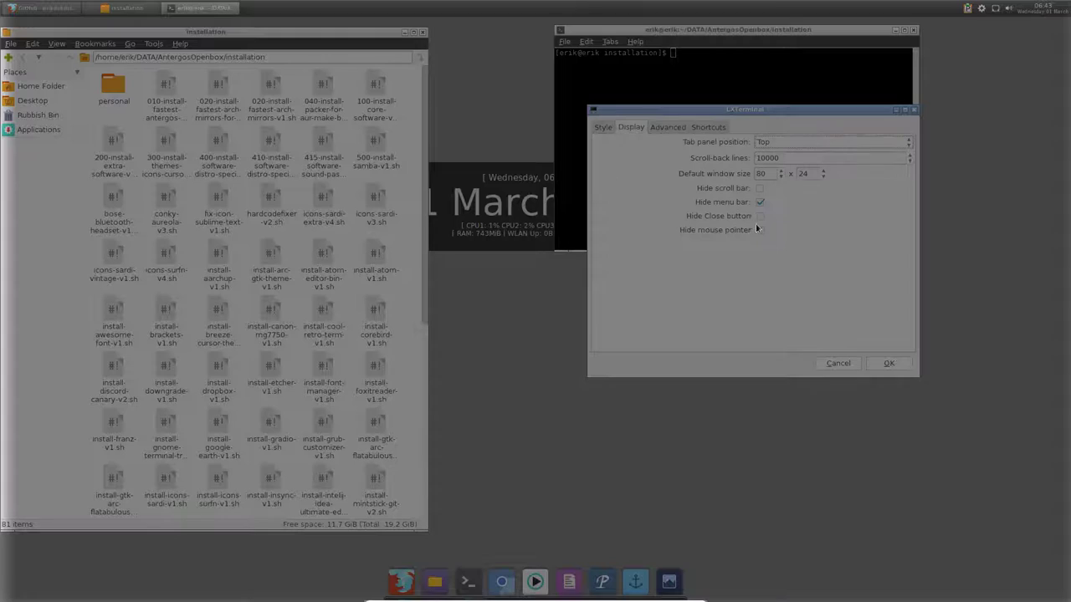
click(680, 129)
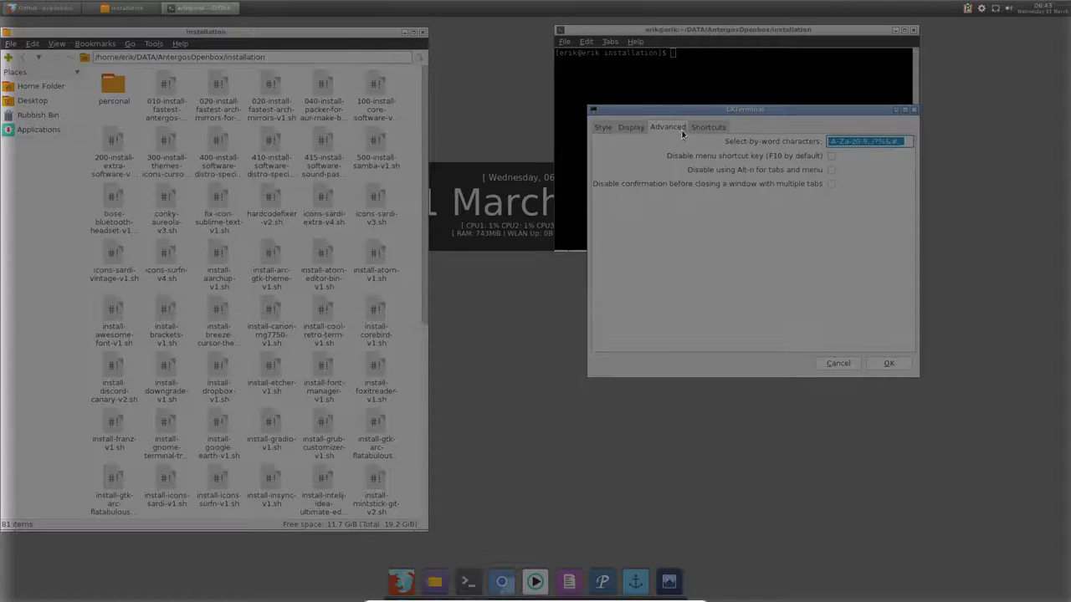
click(713, 128)
click(892, 359)
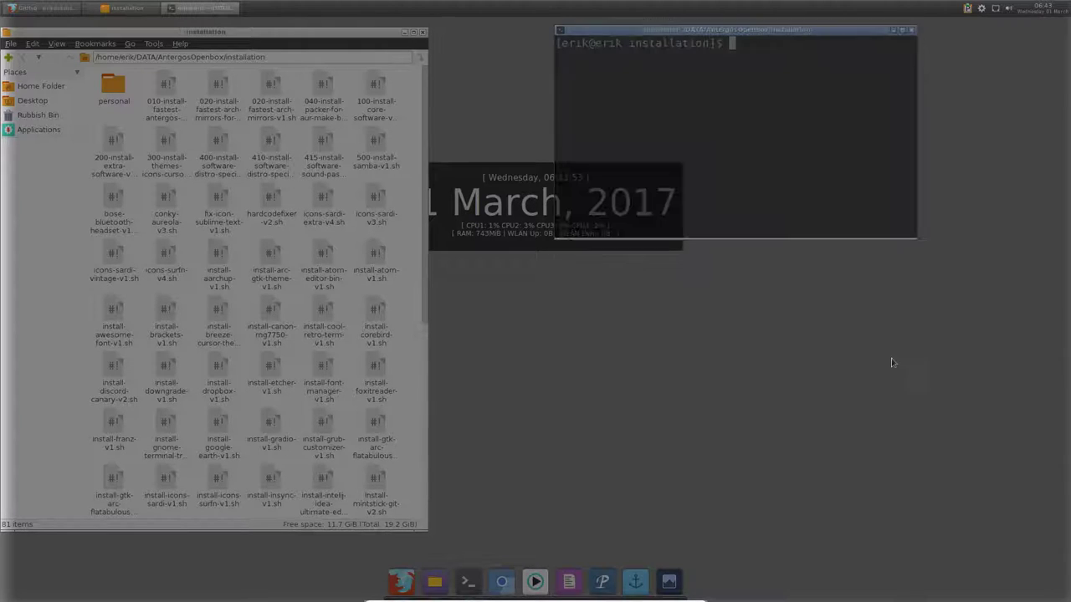
Step: Move the terminal down and right, enlarge it, and start typing ./ at the prompt
drag(809, 31, 818, 113)
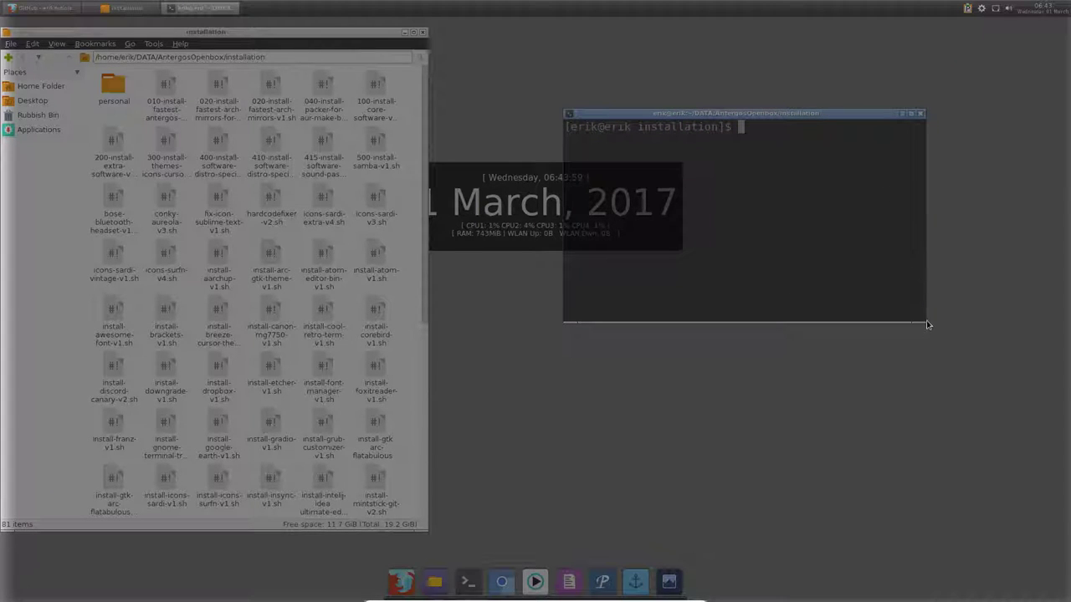
drag(927, 325, 1038, 538)
drag(785, 115, 758, 73)
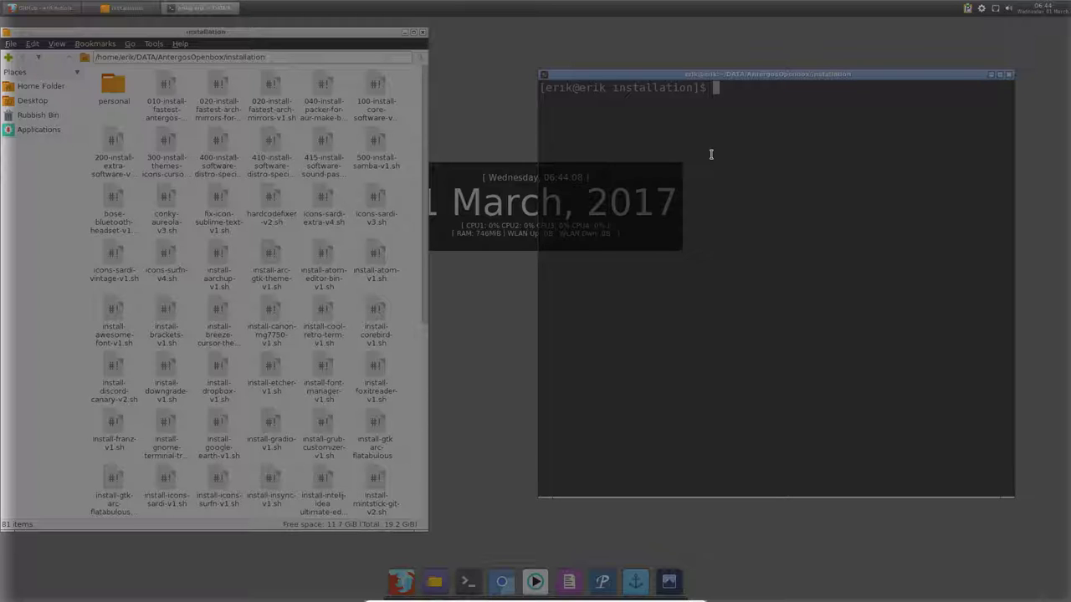
text(./)
Step: Switch the file manager's installation folder to Detailed List View
click(173, 86)
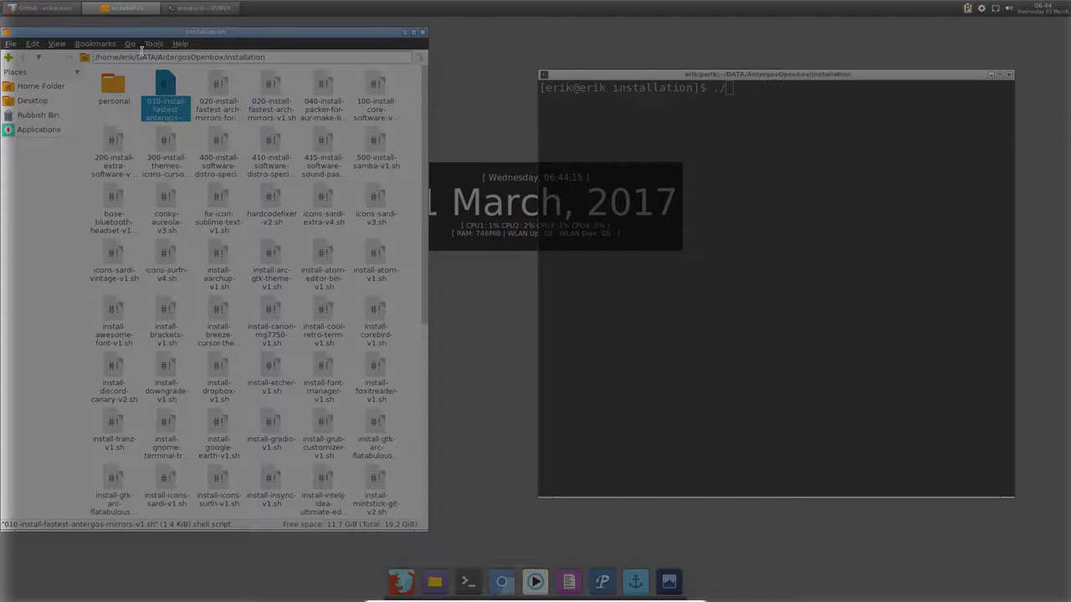
click(86, 46)
mouse_move(62, 48)
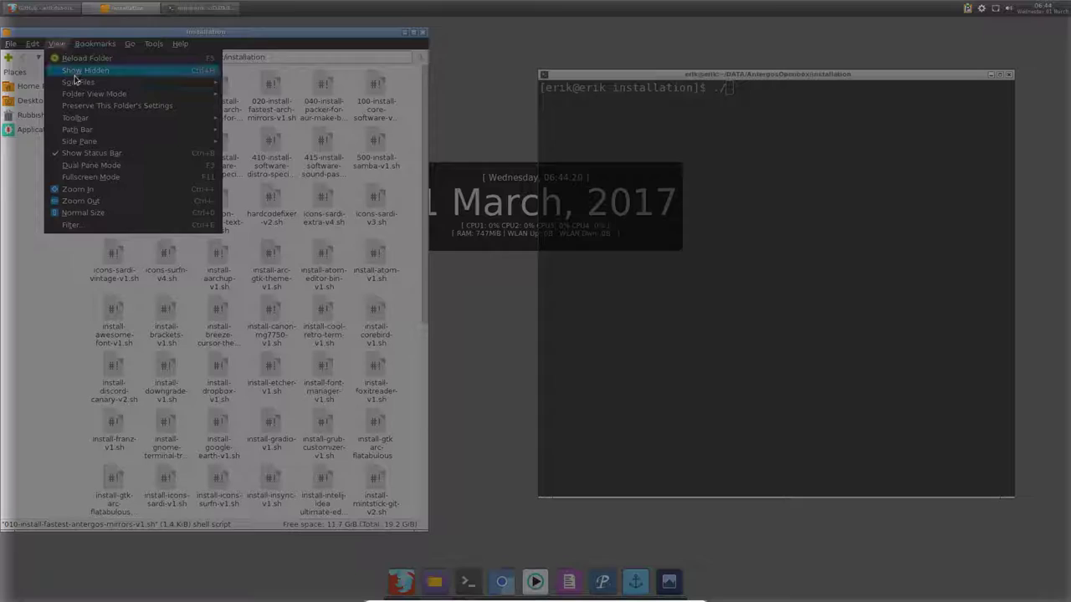
mouse_move(82, 94)
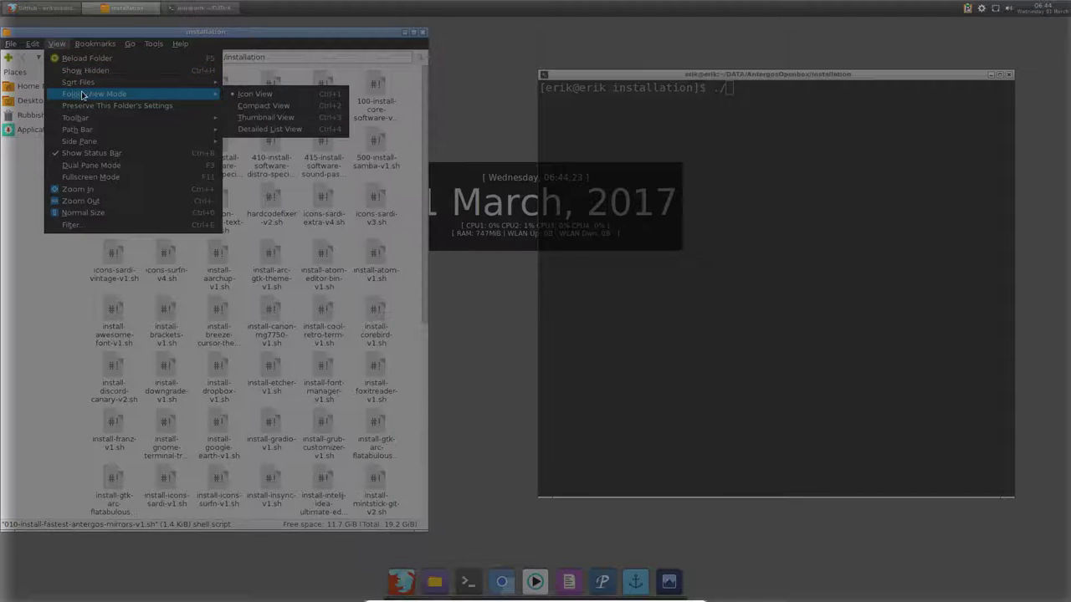
click(234, 129)
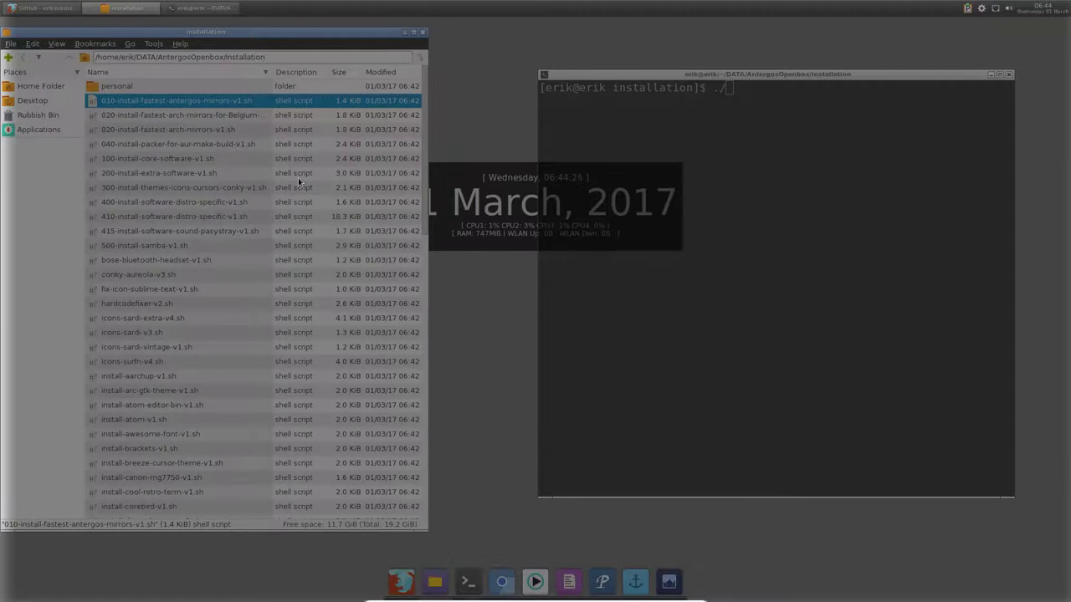
Step: Widen the Name column to read full script names such as the 020 mirror scripts
drag(354, 37, 361, 27)
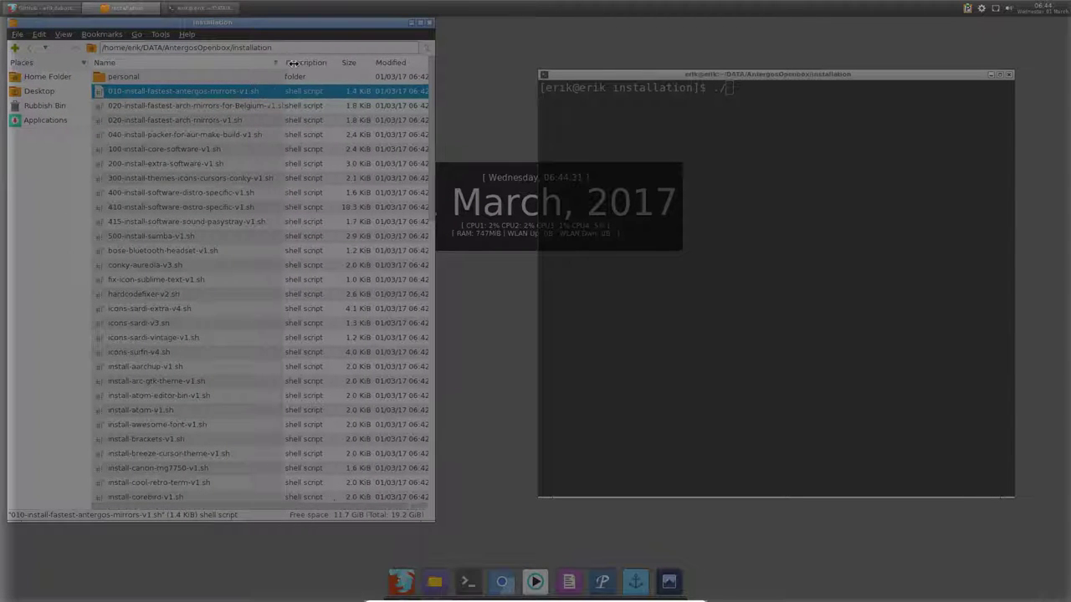
drag(279, 62, 306, 63)
click(209, 104)
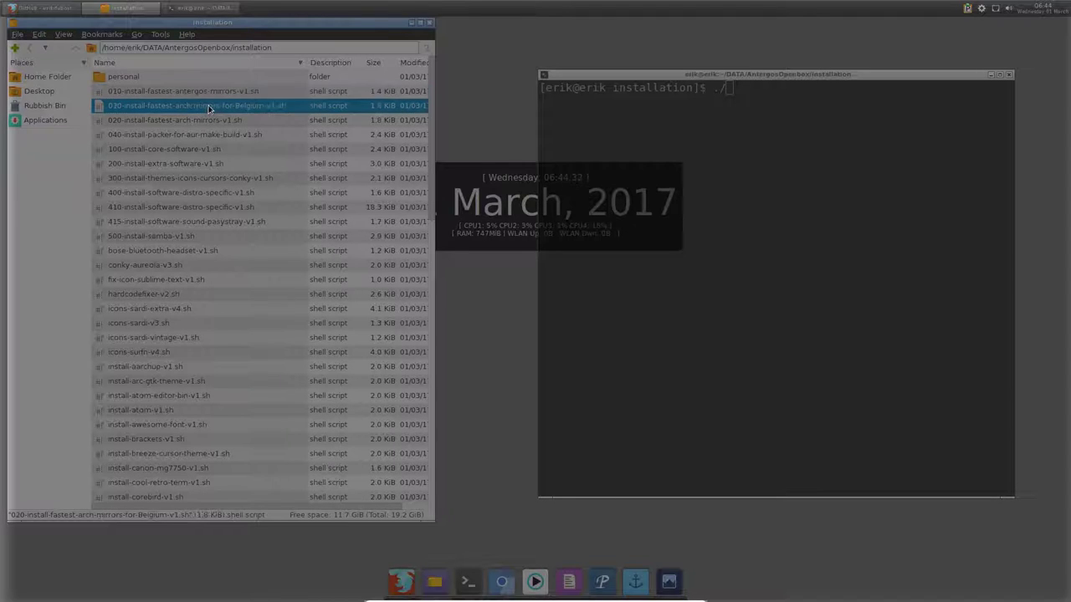
click(202, 122)
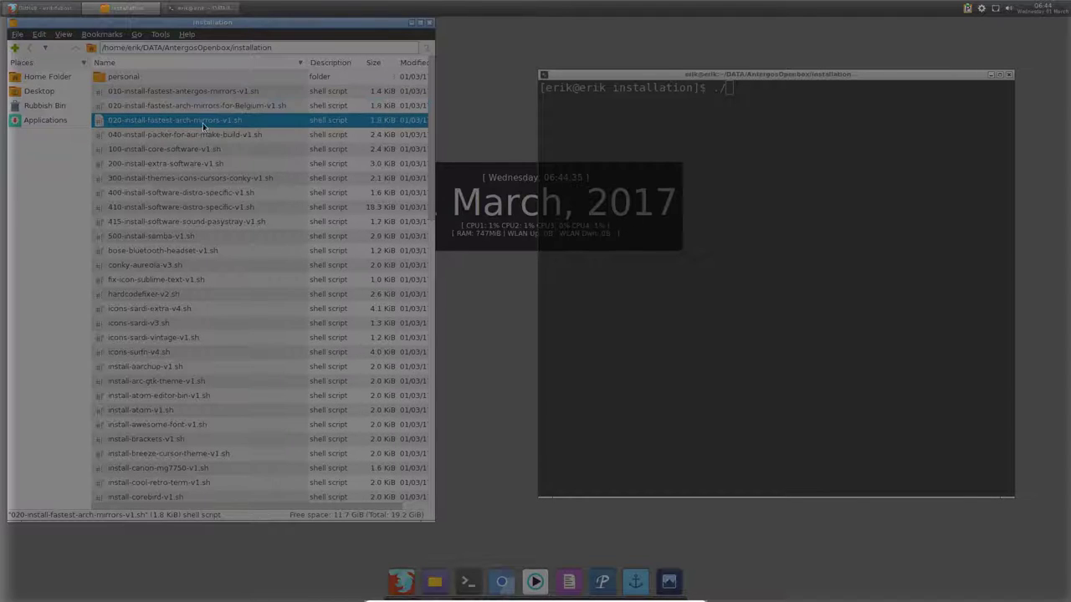
click(739, 110)
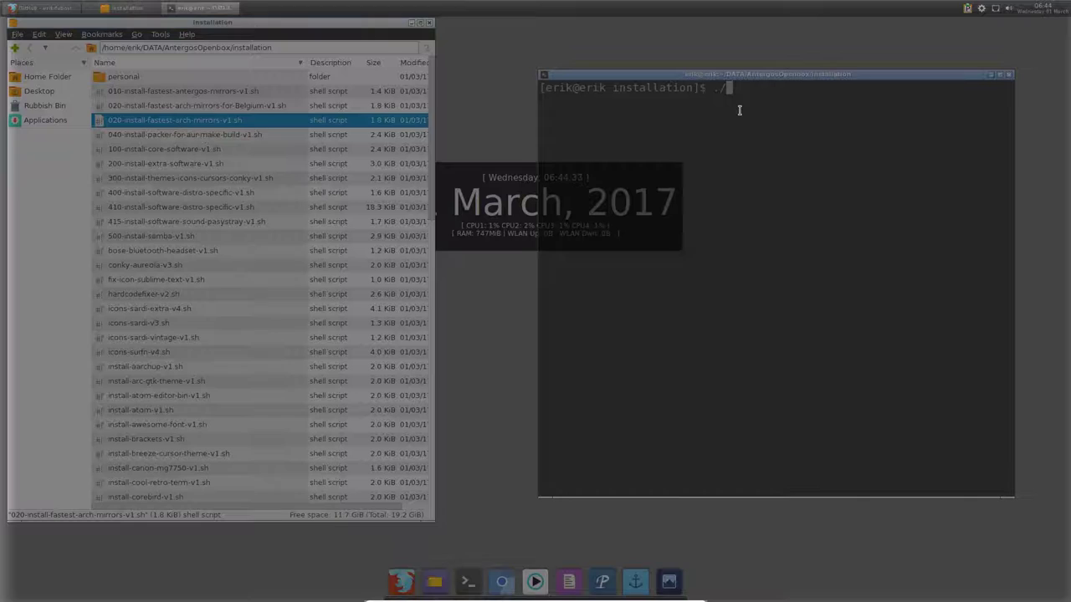
Step: Run the 040 packer install script, entering the sudo password, and clear the stray text
text(./040)
key(Tab)
key(Return)
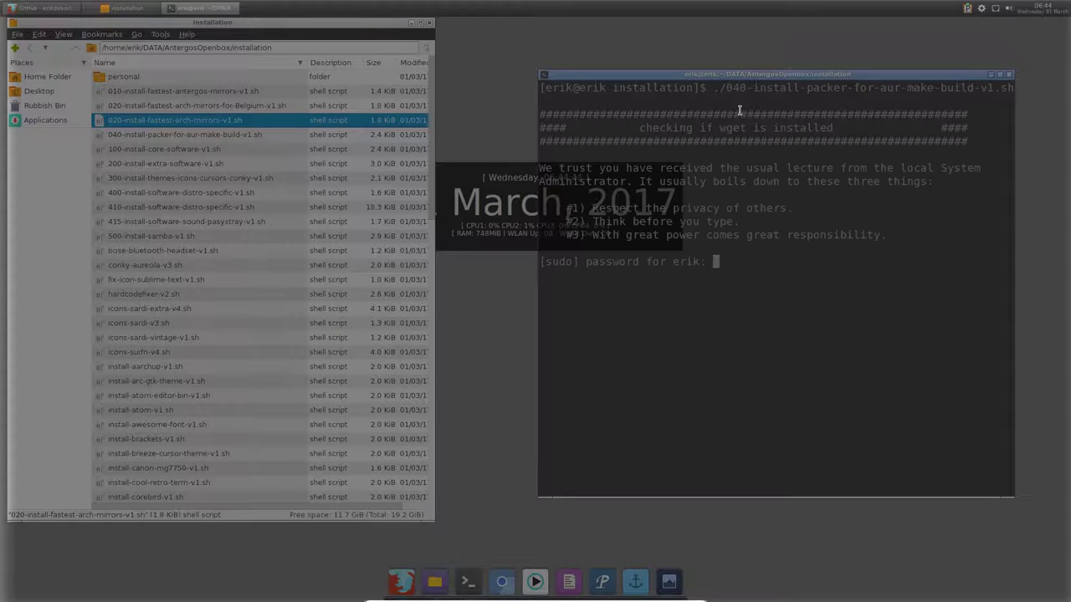
key(Return)
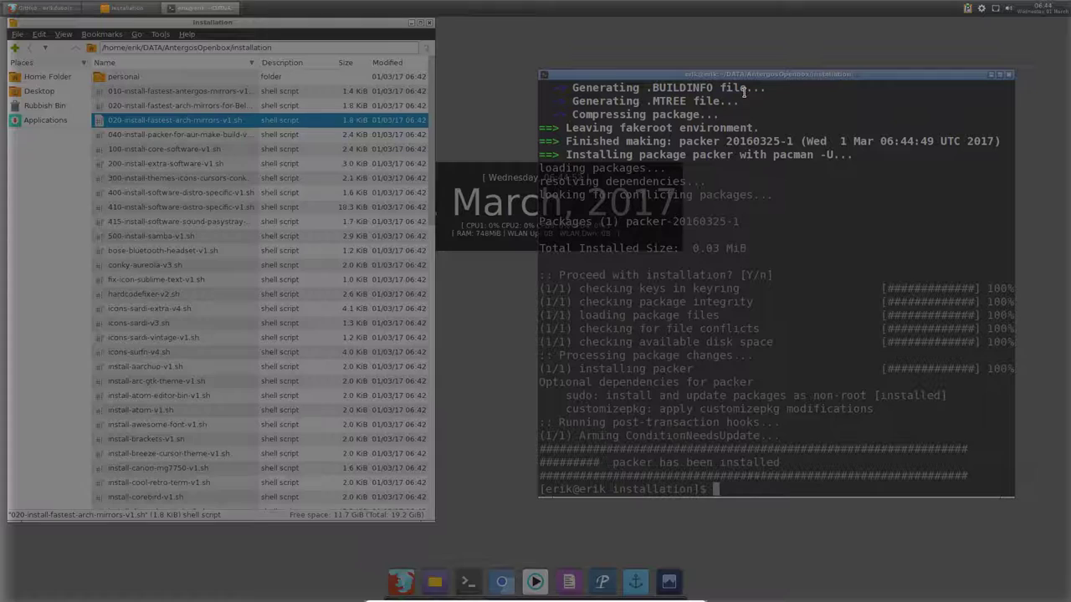
text(packer)
key(BackSpace)
key(BackSpace)
key(BackSpace)
key(BackSpace)
key(BackSpace)
key(BackSpace)
Step: Run 100-install-core-software-v1.sh using ./10 and Tab completion
click(156, 147)
click(667, 391)
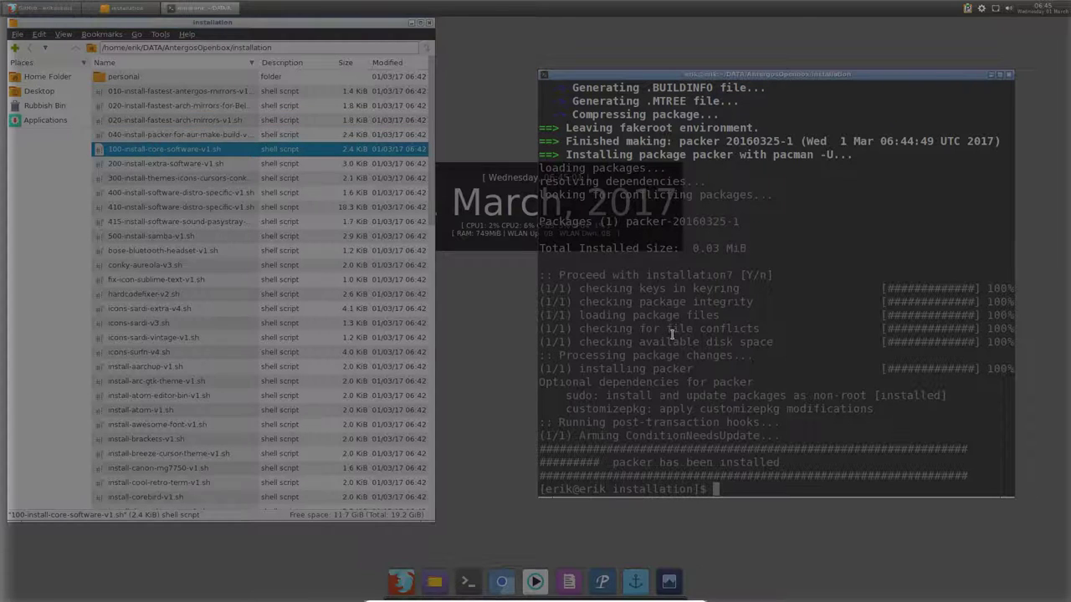
text(./10)
key(Tab)
key(Return)
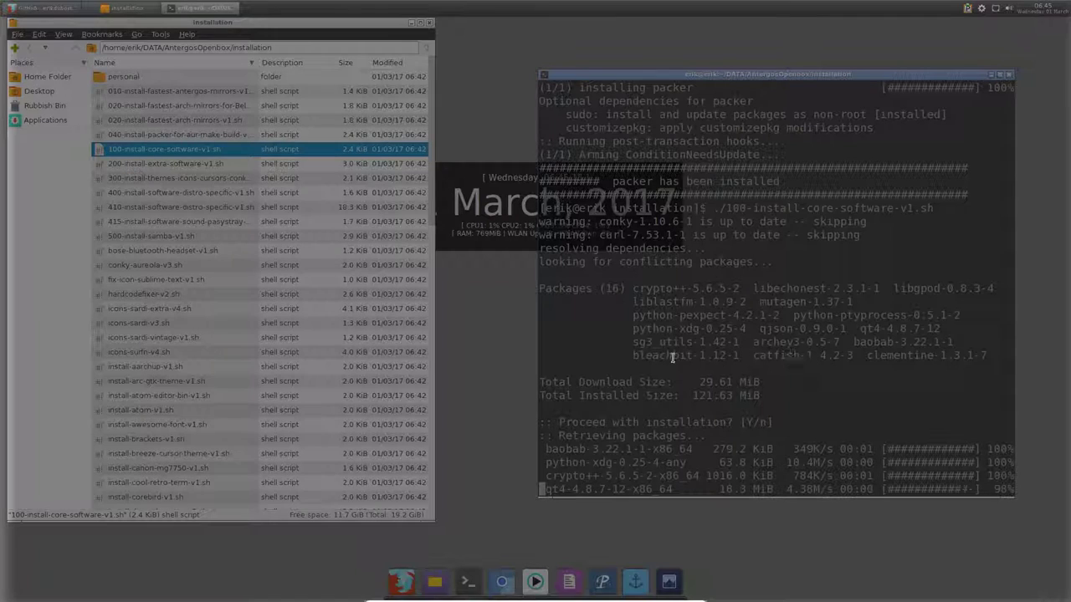
drag(881, 347, 866, 316)
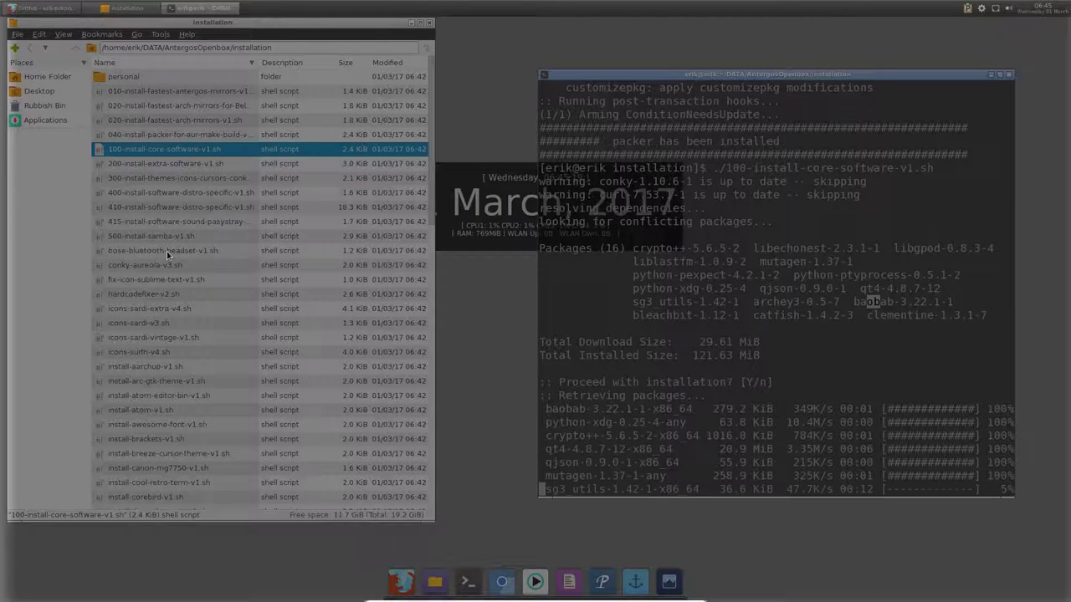
Step: Open 100-install-core-software-v1.sh in Mousepad, placed top-left and enlarged
double_click(148, 149)
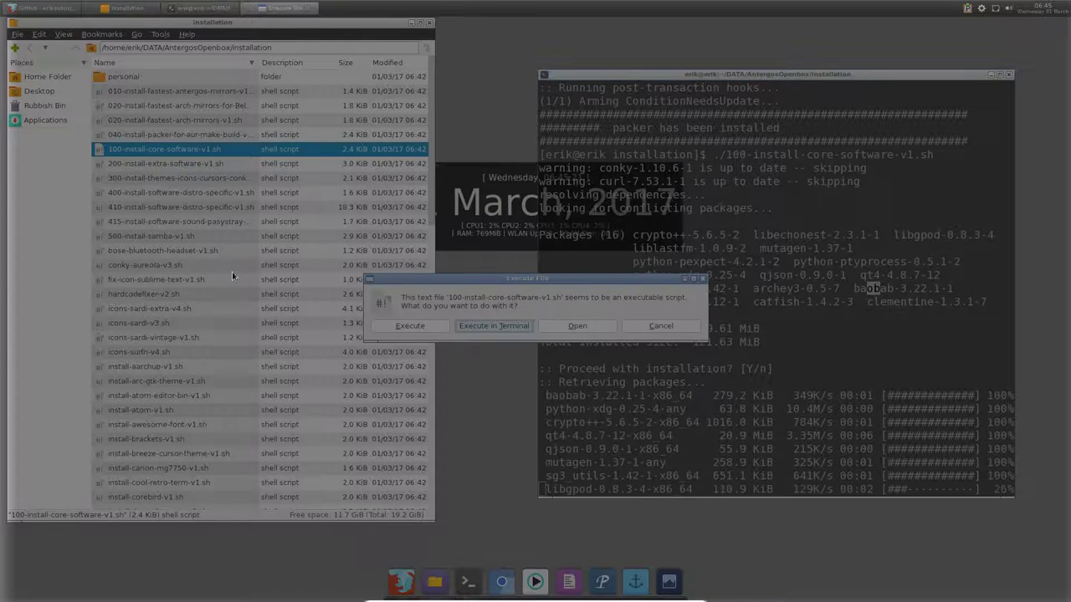
click(590, 326)
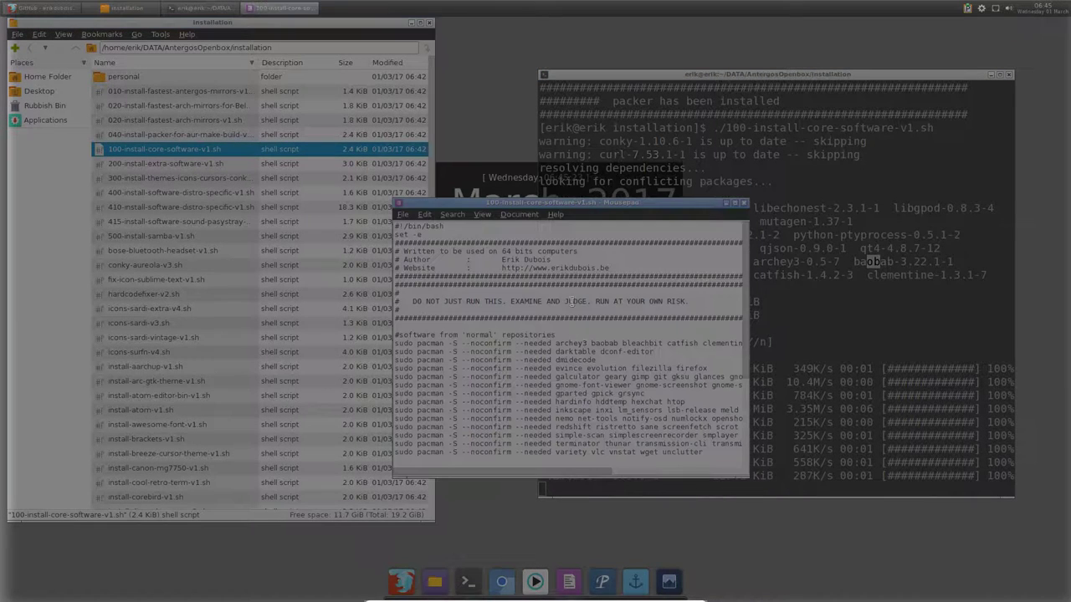
drag(572, 205, 189, 28)
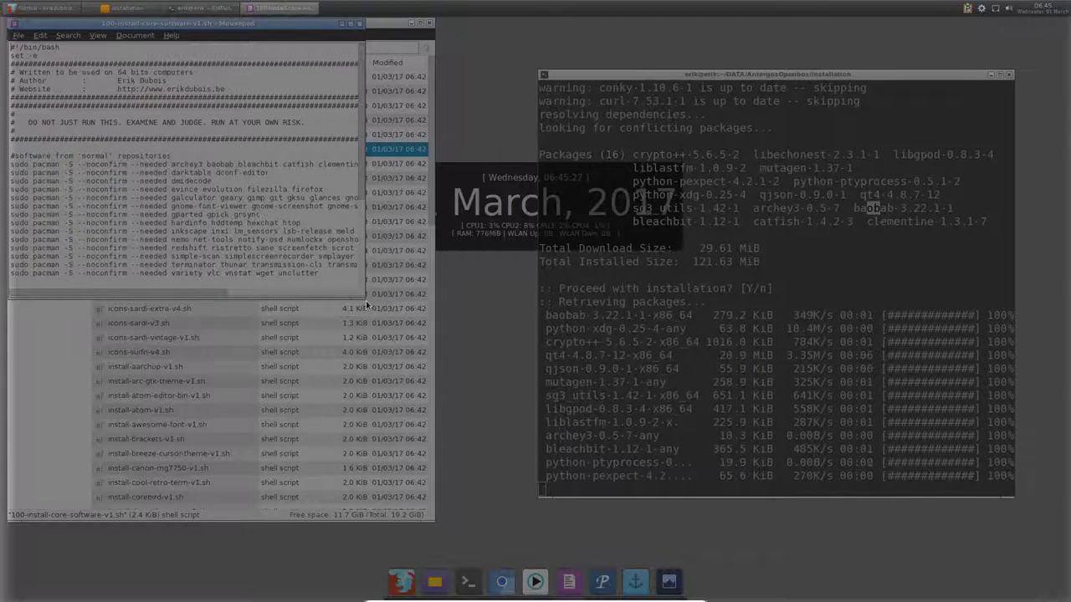
drag(362, 294, 441, 528)
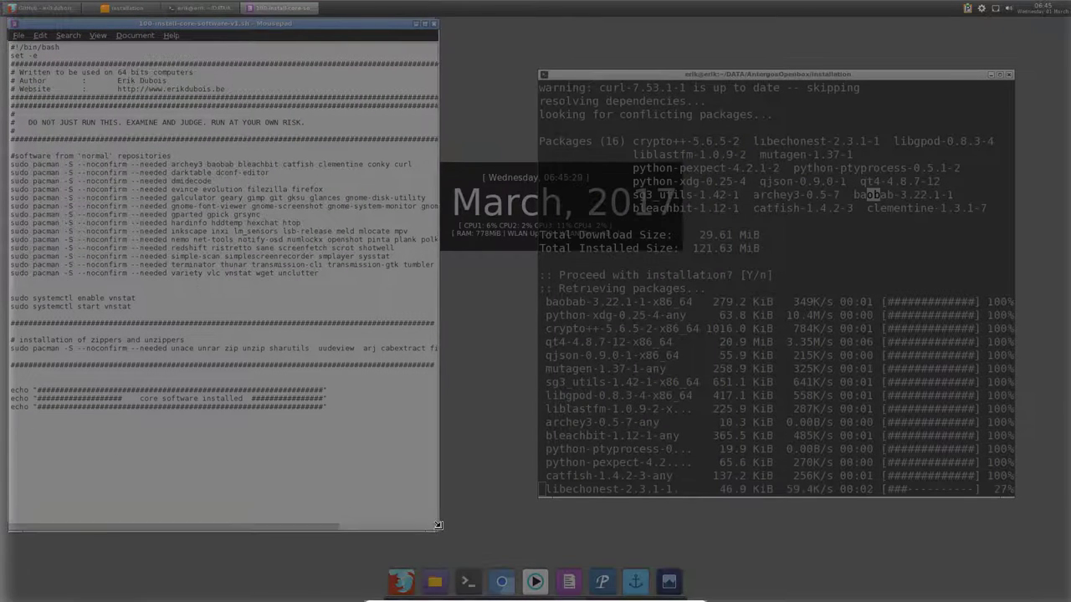
Step: Replace Mousepad's system font with Monospace 15 in its preferences
click(40, 35)
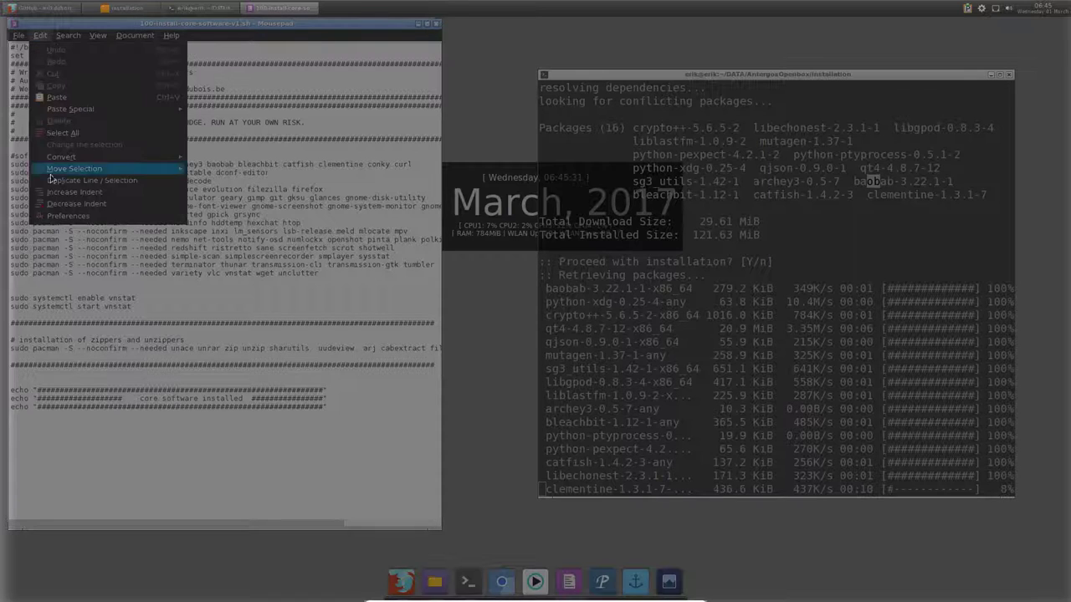
click(67, 216)
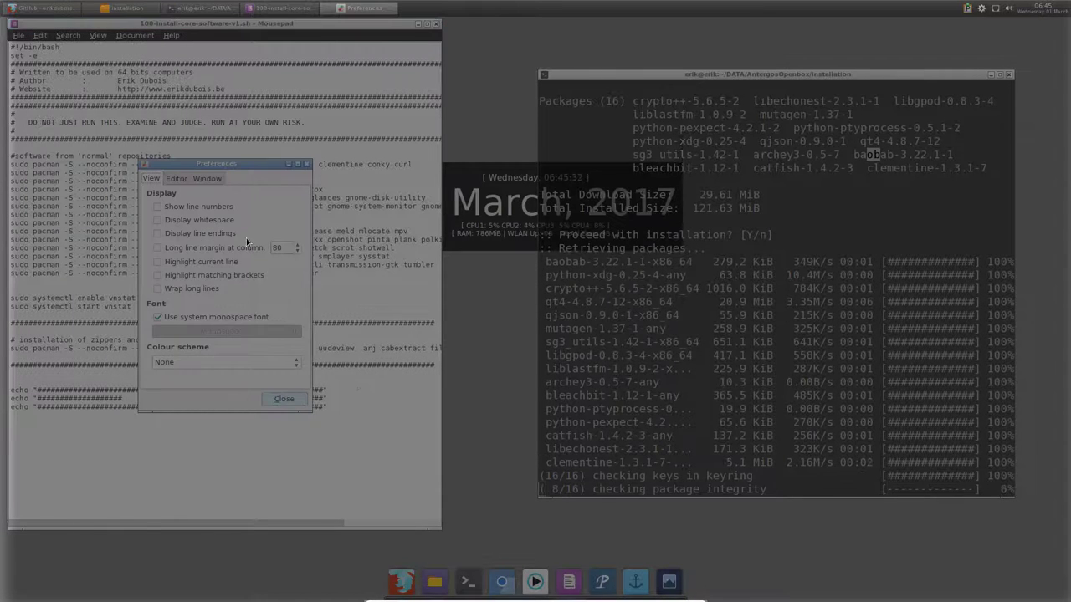
click(176, 178)
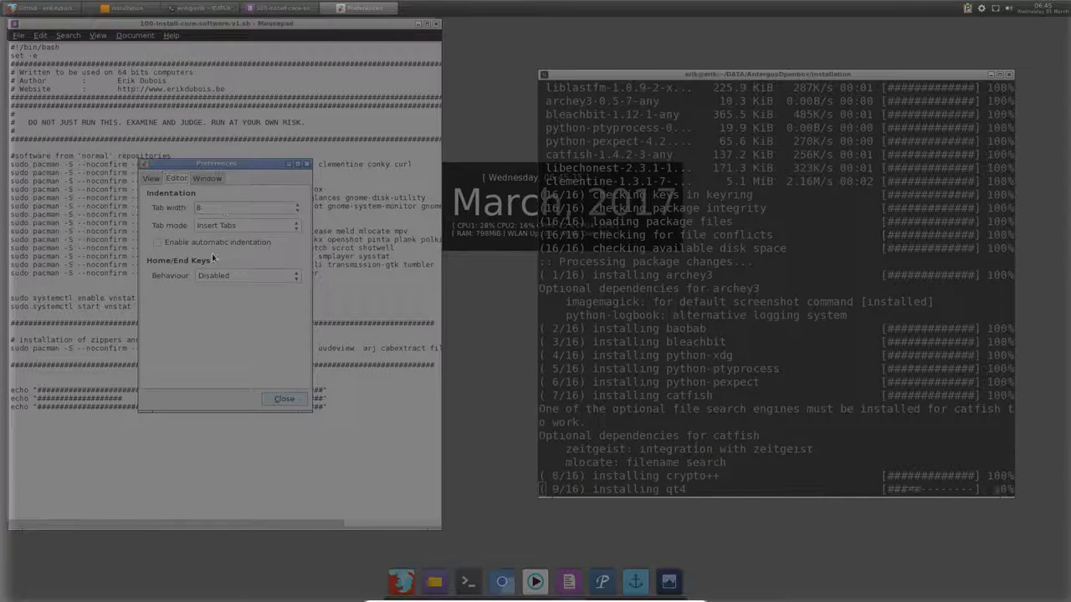
click(152, 178)
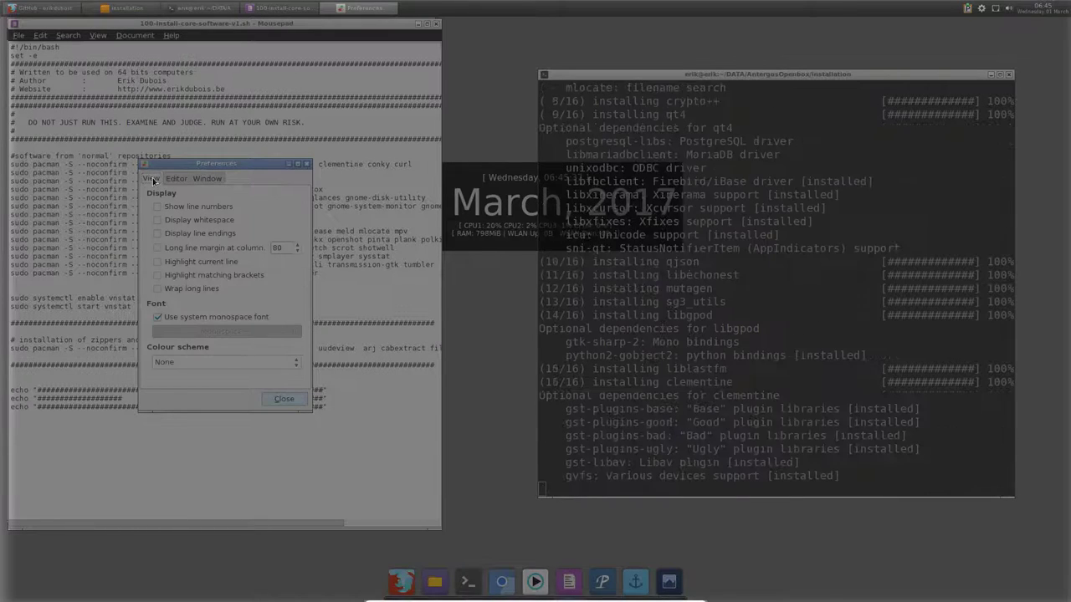
click(158, 317)
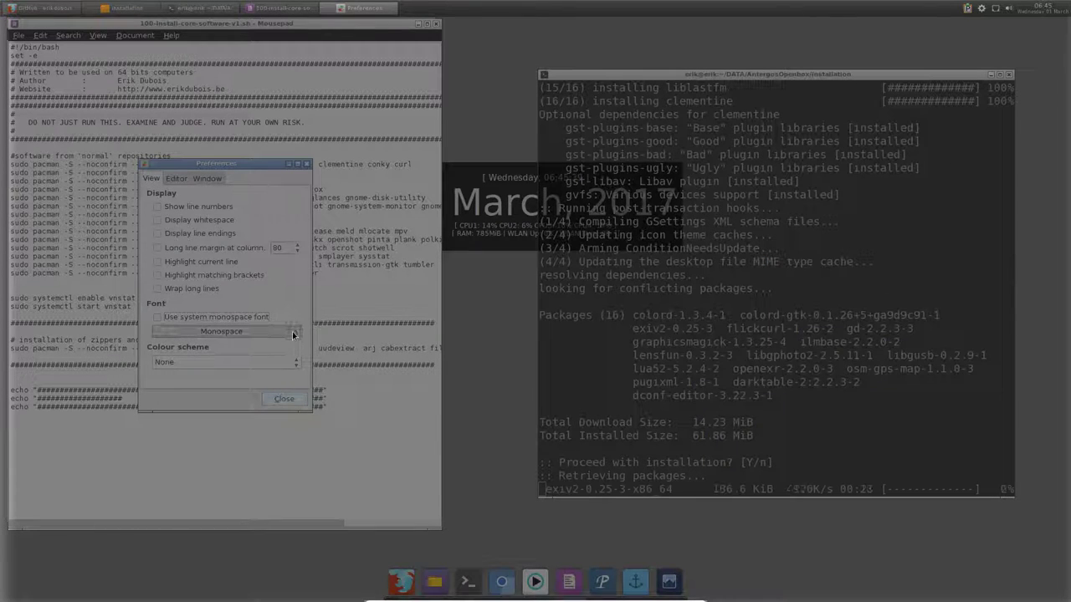
click(292, 332)
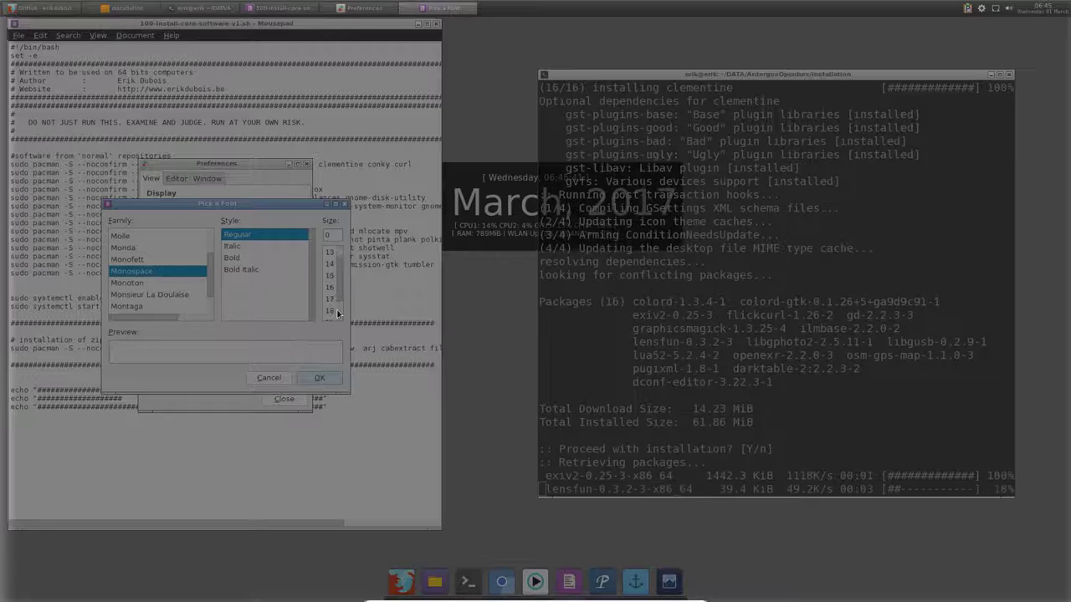
click(329, 275)
click(319, 377)
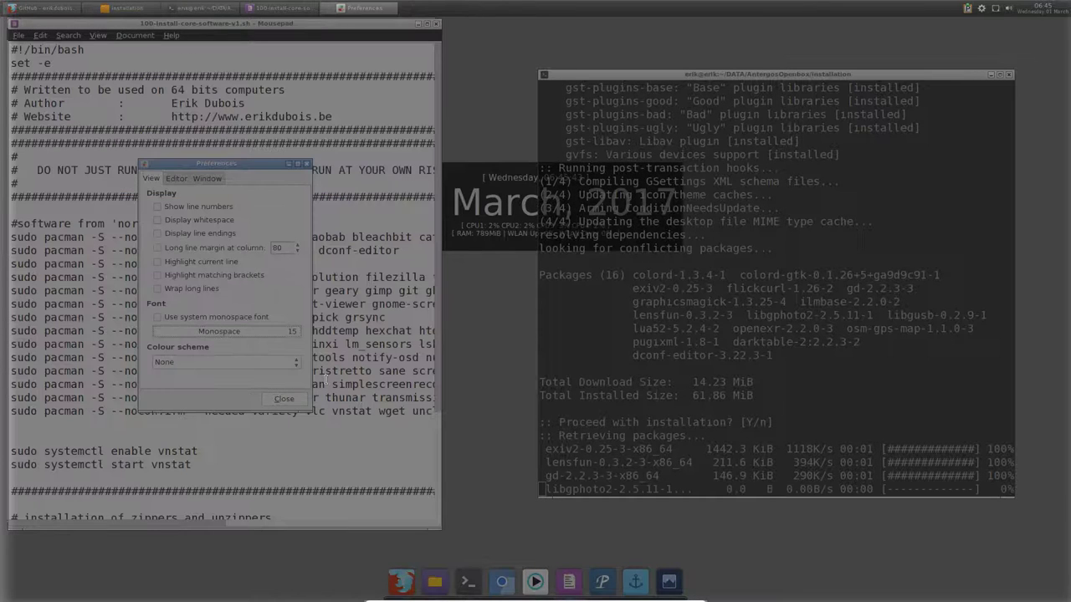
click(285, 399)
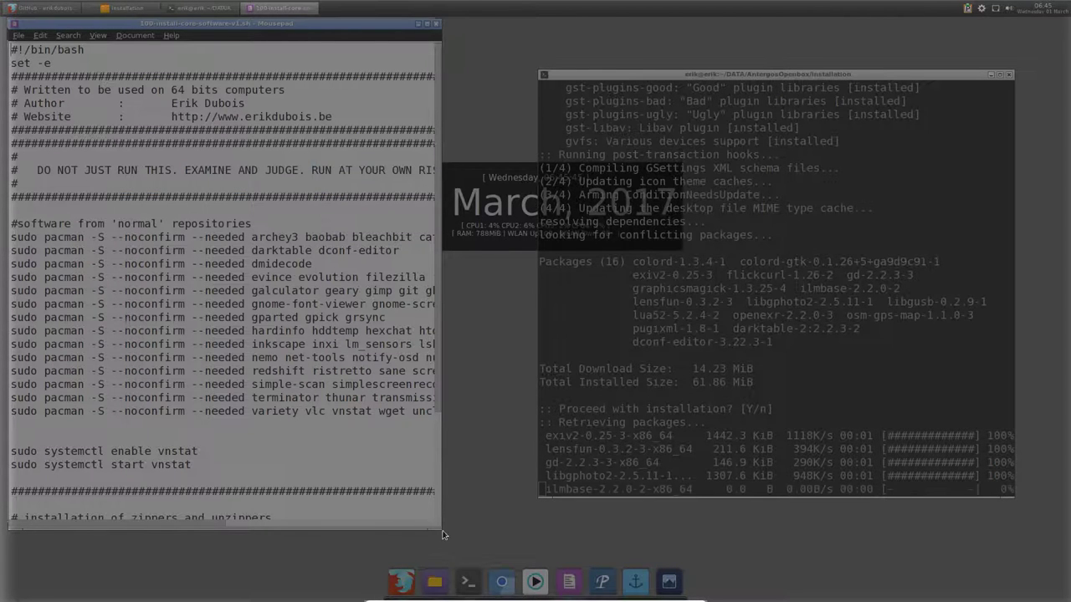
Step: Widen Mousepad and scroll down through the script's pacman install lines
drag(438, 528, 933, 557)
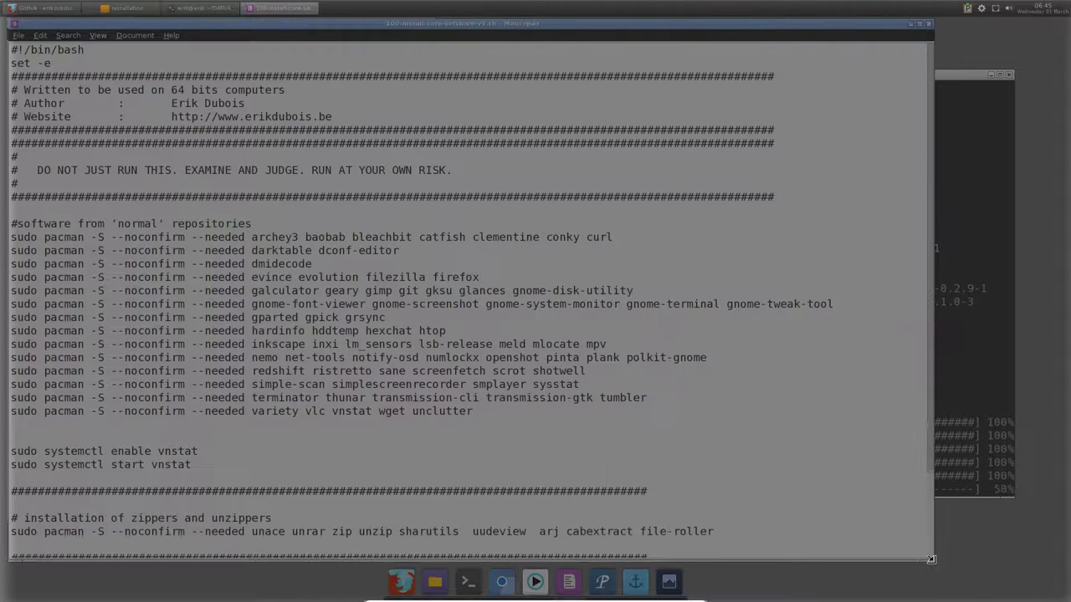
scroll(449, 402, down, 3)
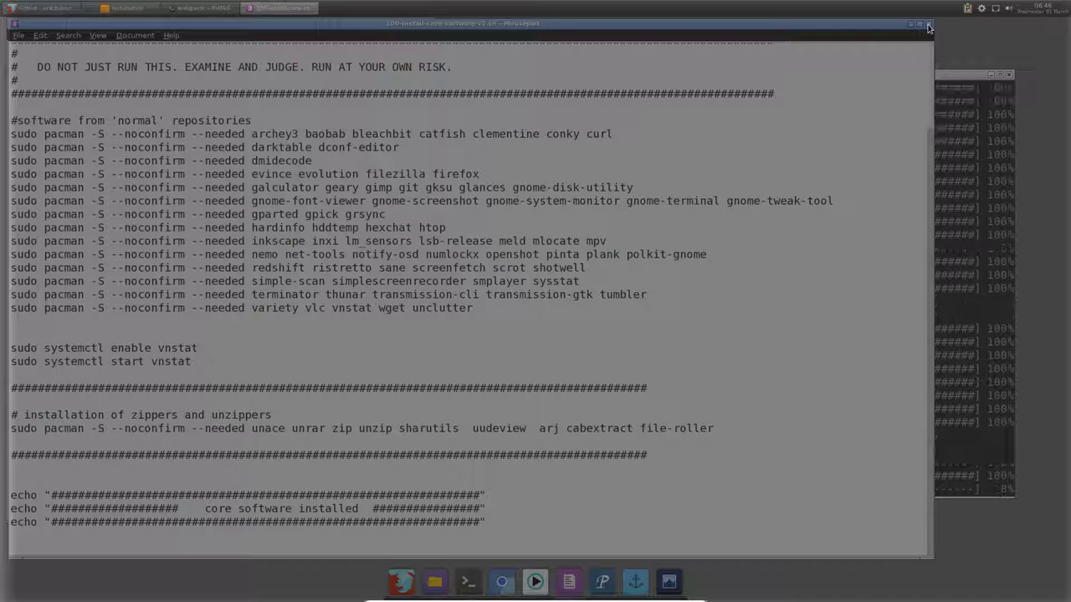
Step: Close Mousepad, nudge the terminal up-left, and pause the SimpleScreenRecorder recording
click(928, 25)
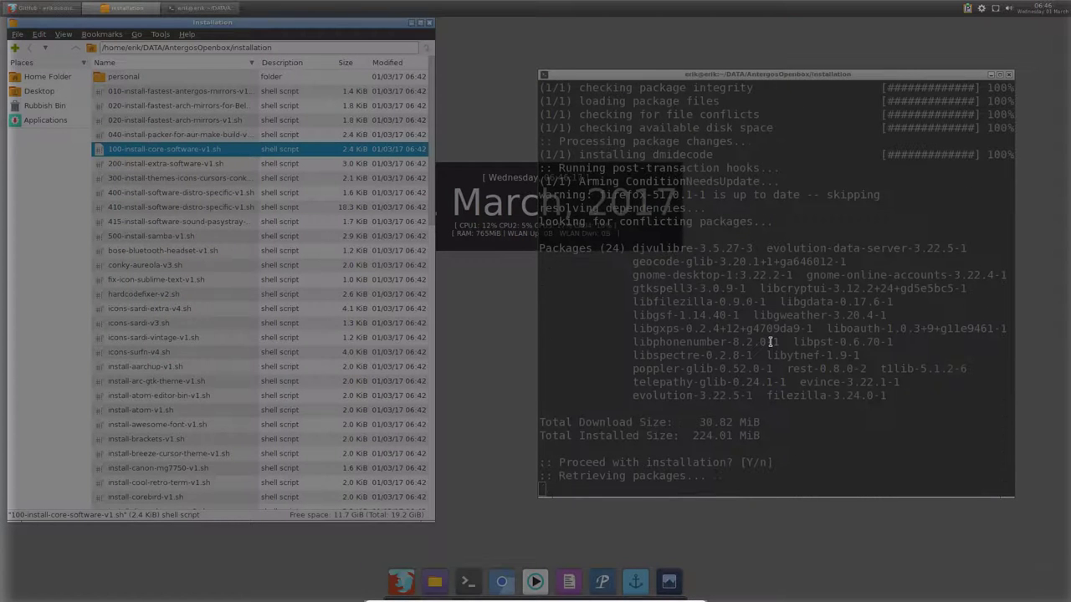
triple_click(635, 374)
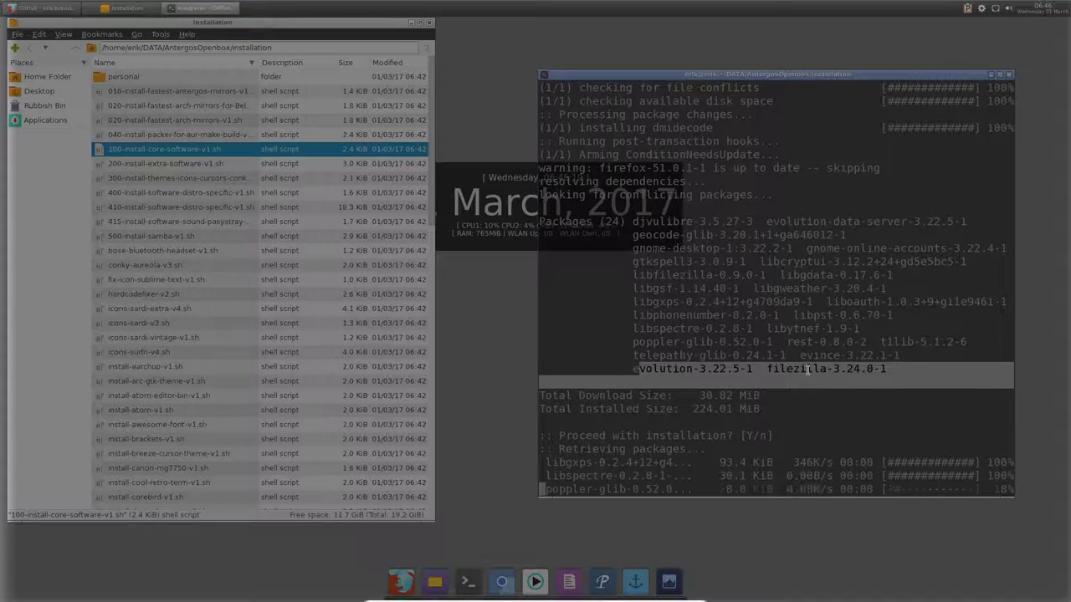
click(803, 376)
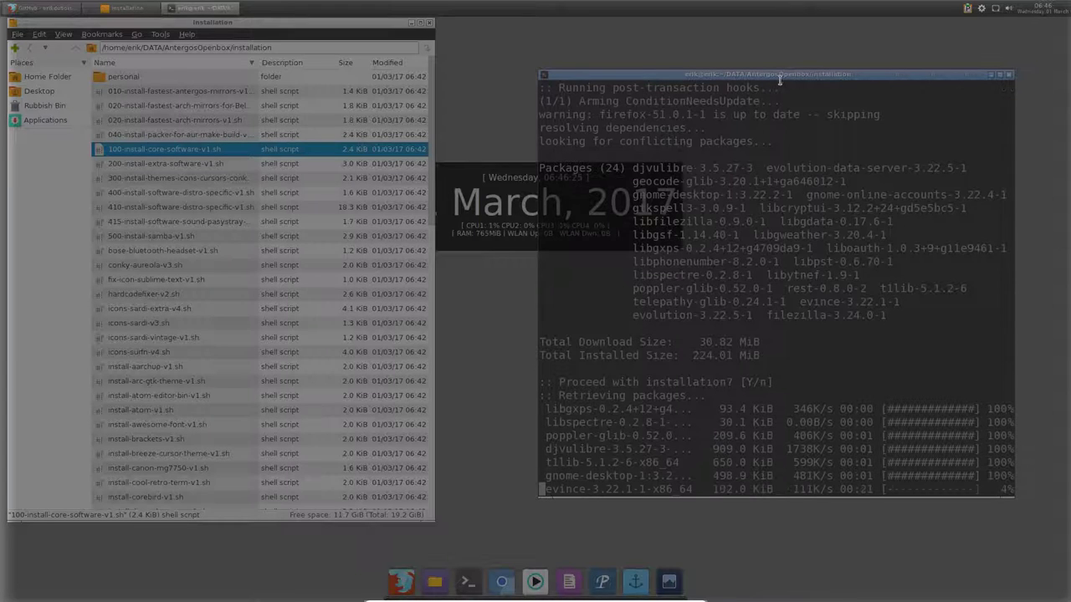
drag(779, 79, 765, 63)
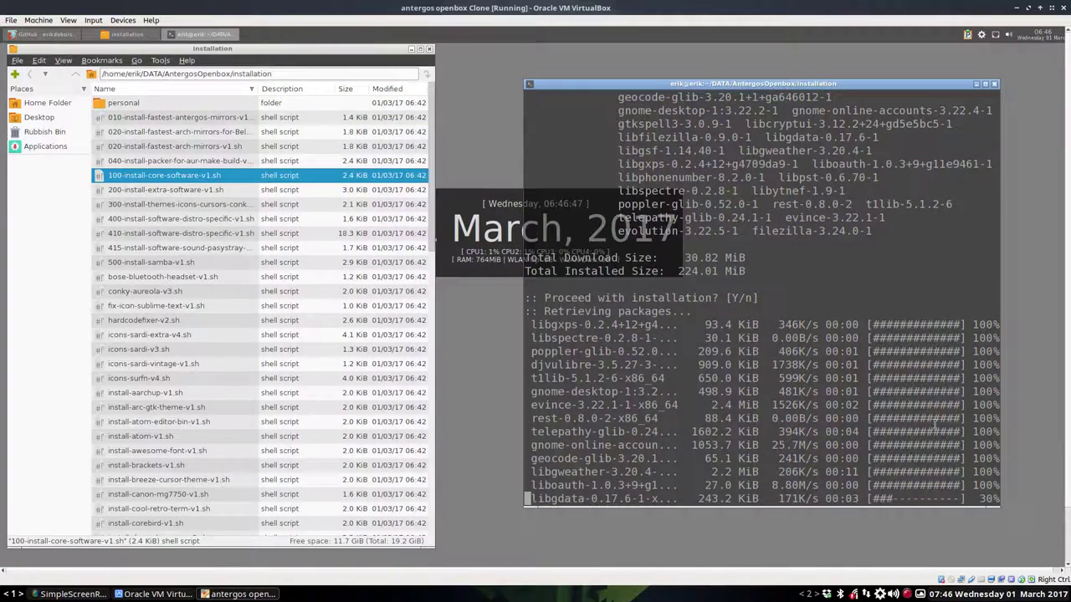
right_click(905, 594)
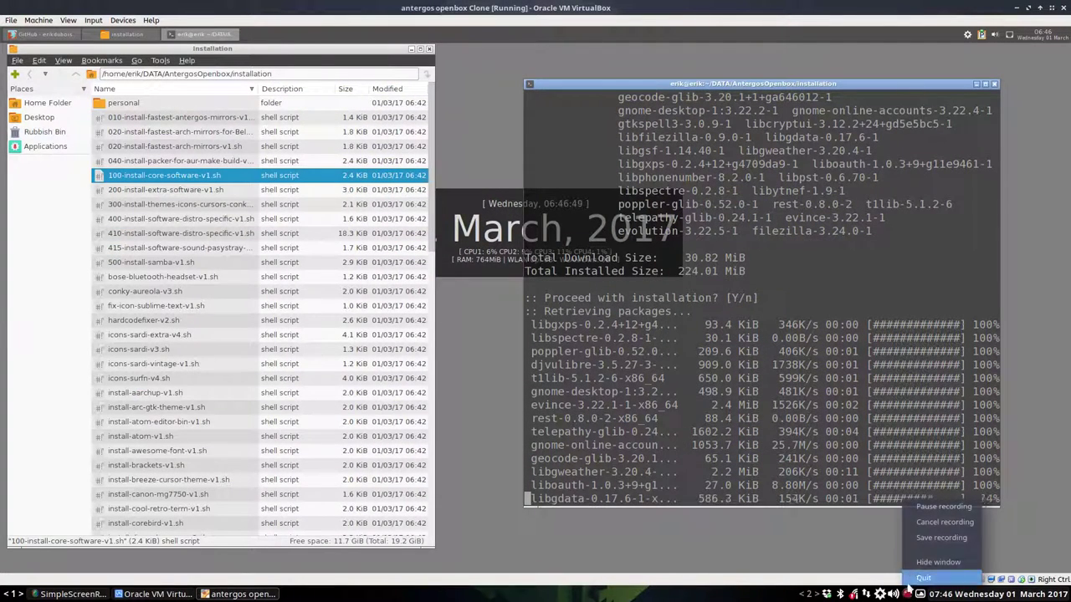
click(935, 507)
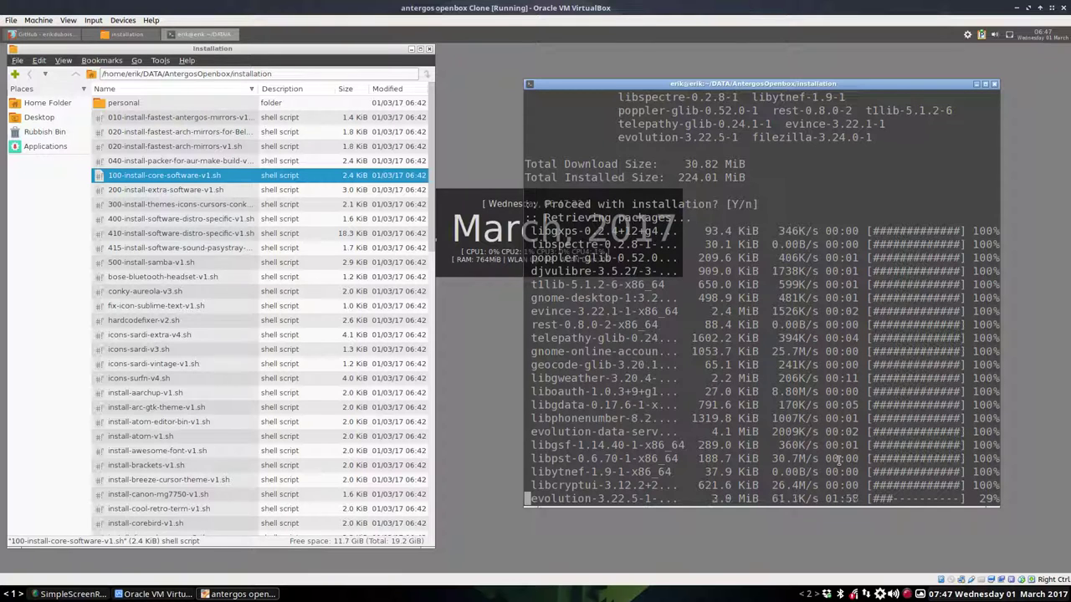
Step: Interrupt the core-software installation with Ctrl+C and run the 020 fastest-mirrors script
key(ctrl+c)
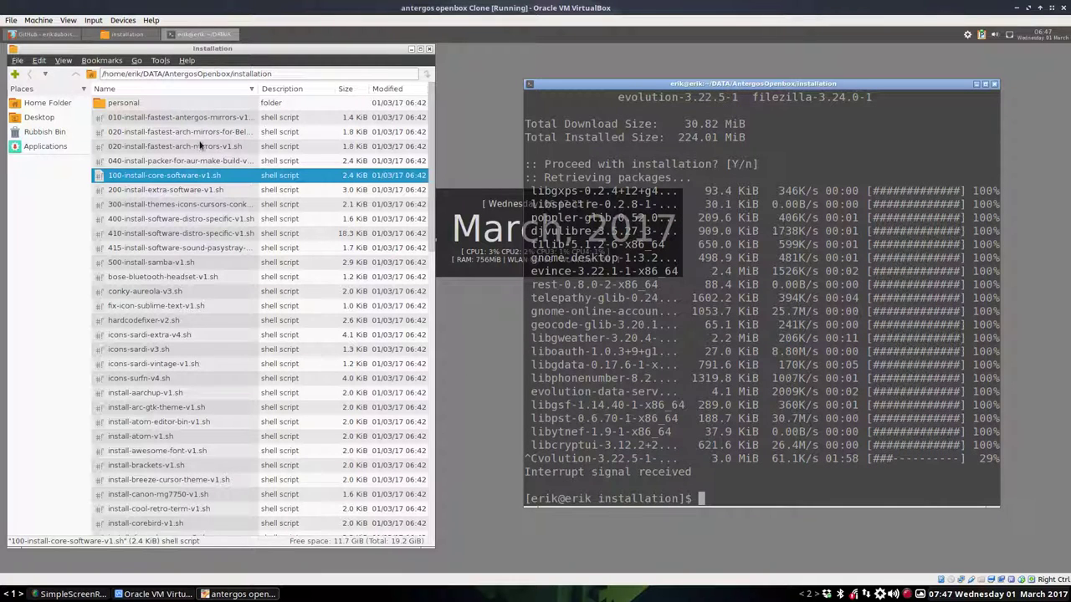
click(194, 134)
click(201, 122)
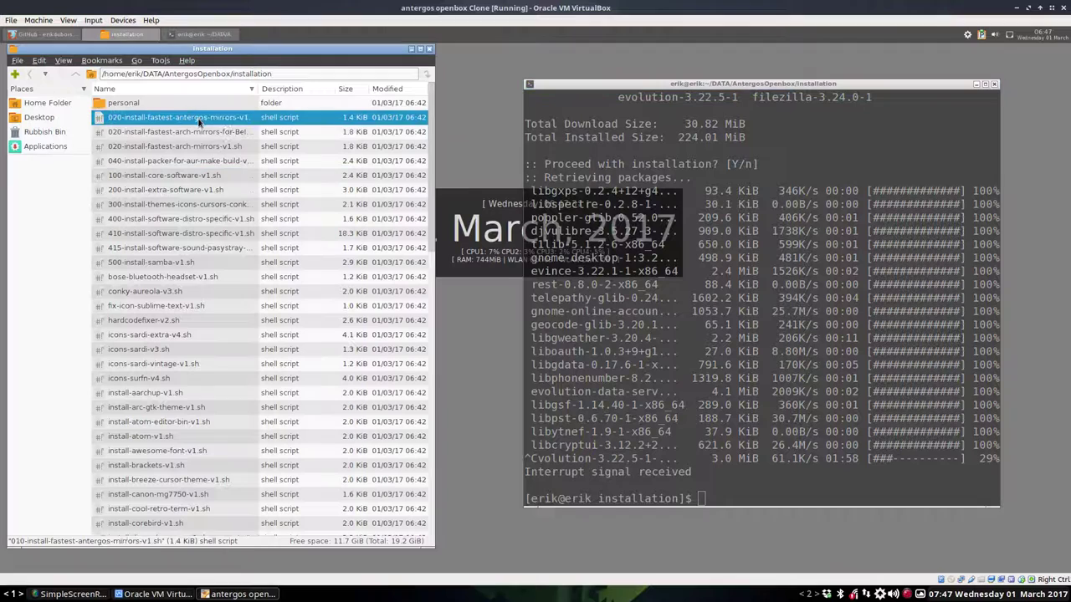
click(205, 133)
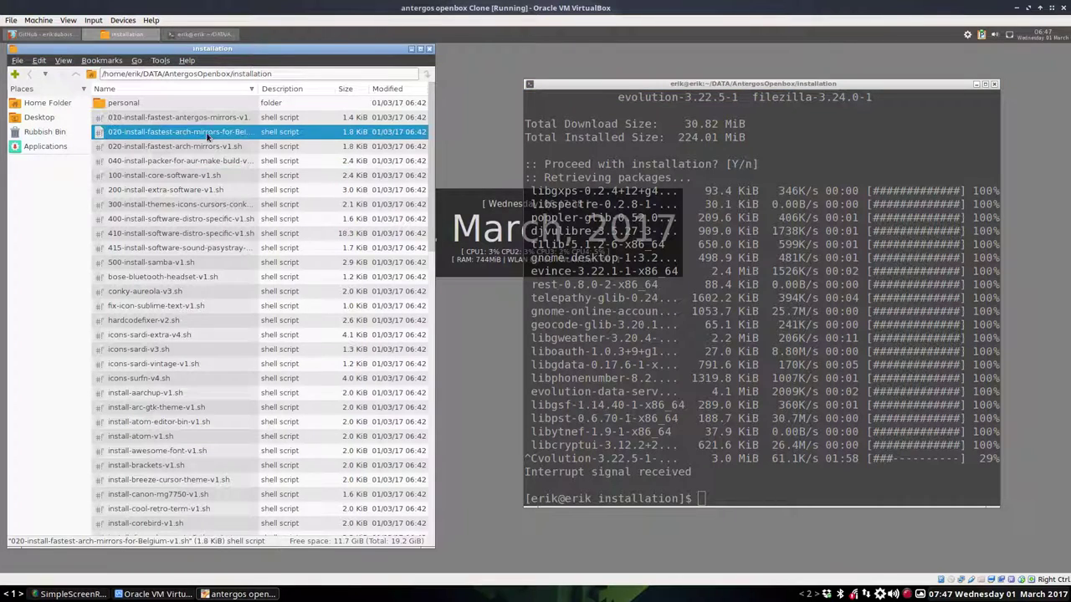
click(709, 471)
text(./)
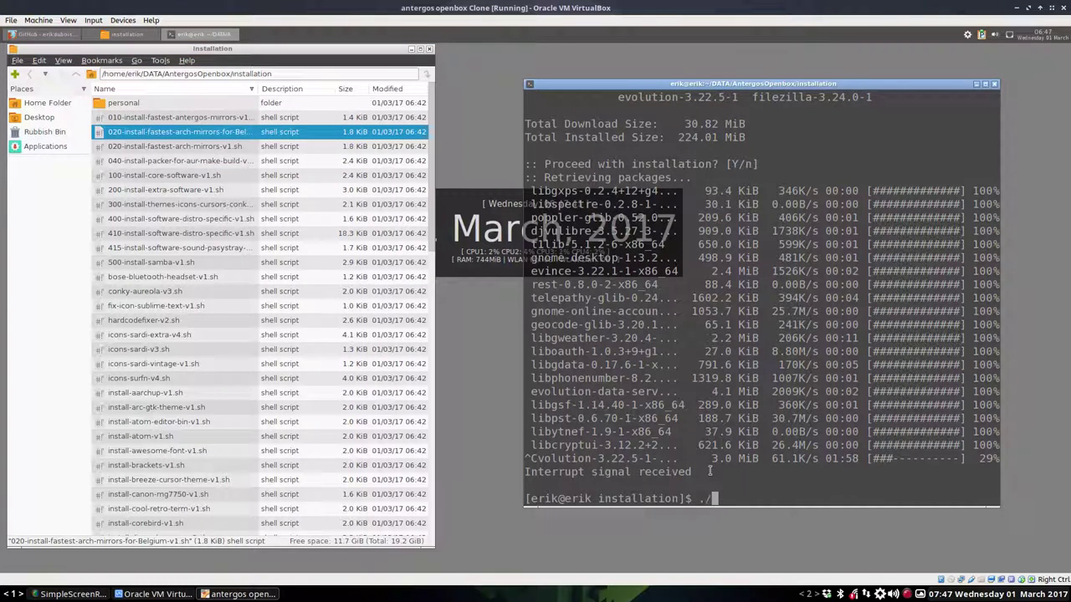
text(00)
key(BackSpace)
text(32)
key(BackSpace)
key(BackSpace)
text(2)
key(Tab)
key(Return)
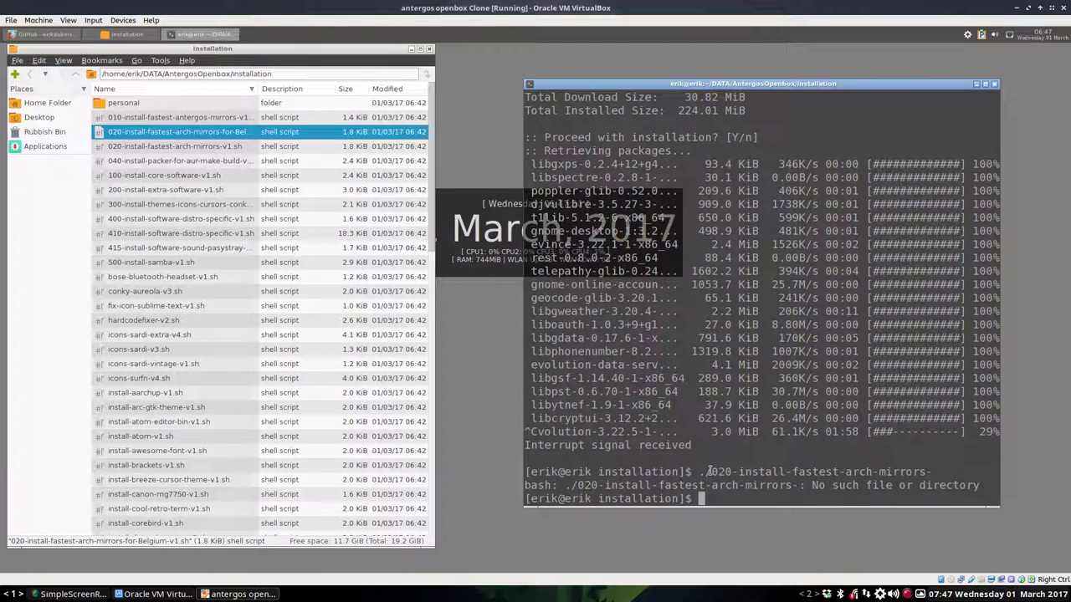
Step: Run 020-install-fastest-arch-mirrors-for-Belgium-v1.sh via Tab completion to rank Belgian mirrors
text(./0)
key(Tab)
key(Tab)
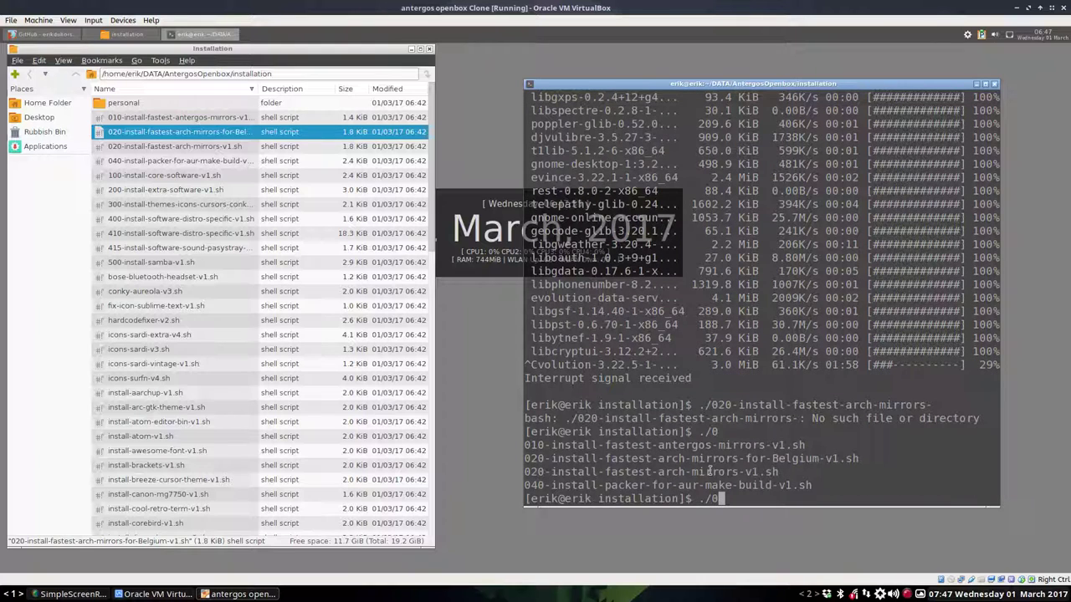
text(20)
key(Tab)
key(Tab)
key(Tab)
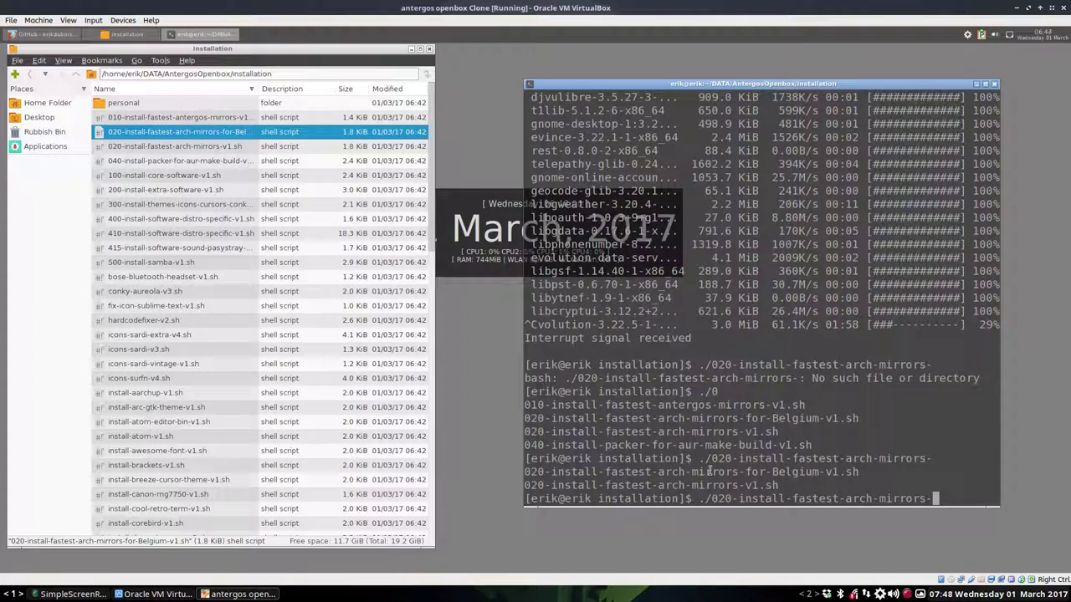
text(fo)
key(Tab)
key(Return)
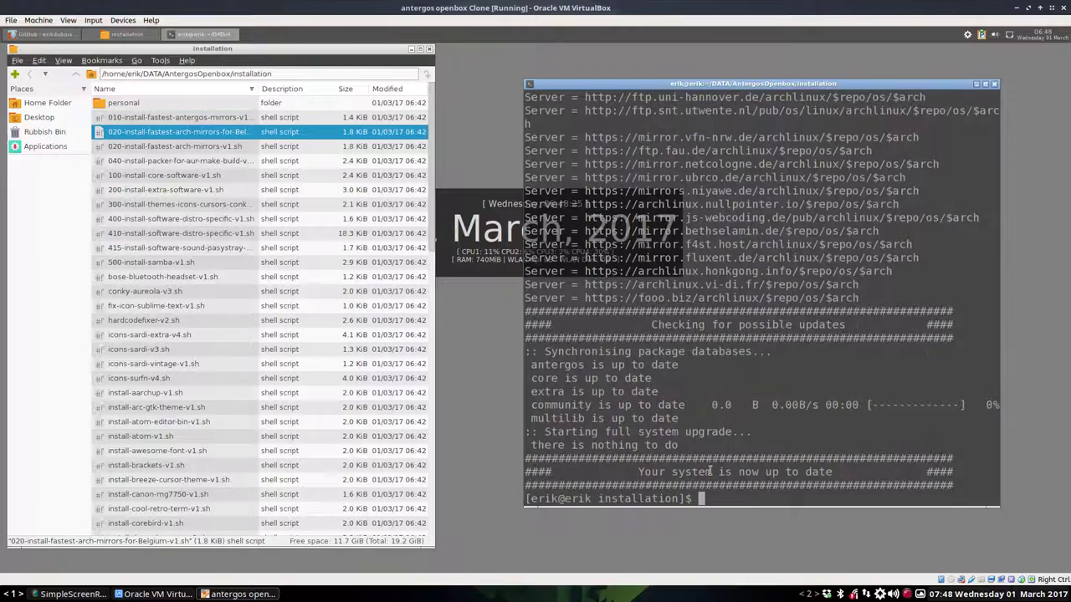
text(./020-install-fastest-arch-mirrors-for-Belgium-v1.sh)
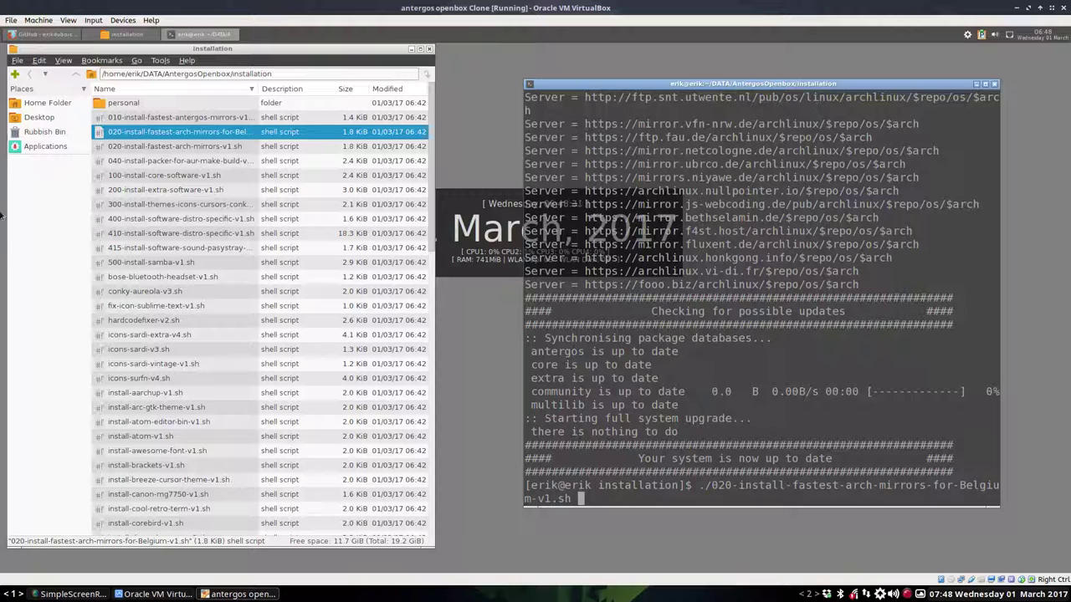
click(209, 135)
Step: View the 020 Belgium mirrors script in Mousepad, checking its BE, NL and FR country codes
double_click(211, 135)
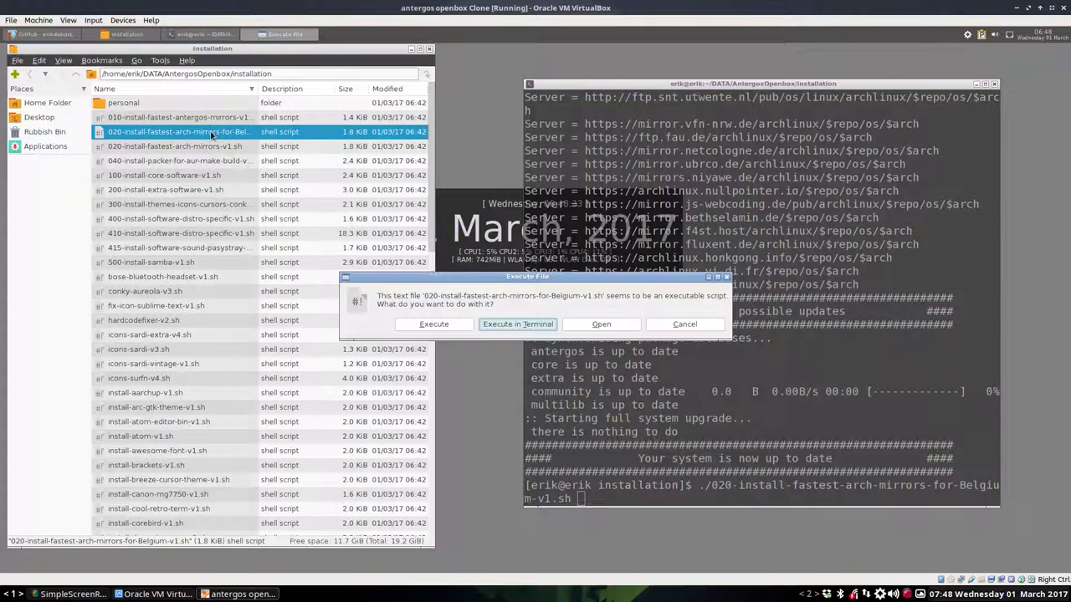
click(502, 326)
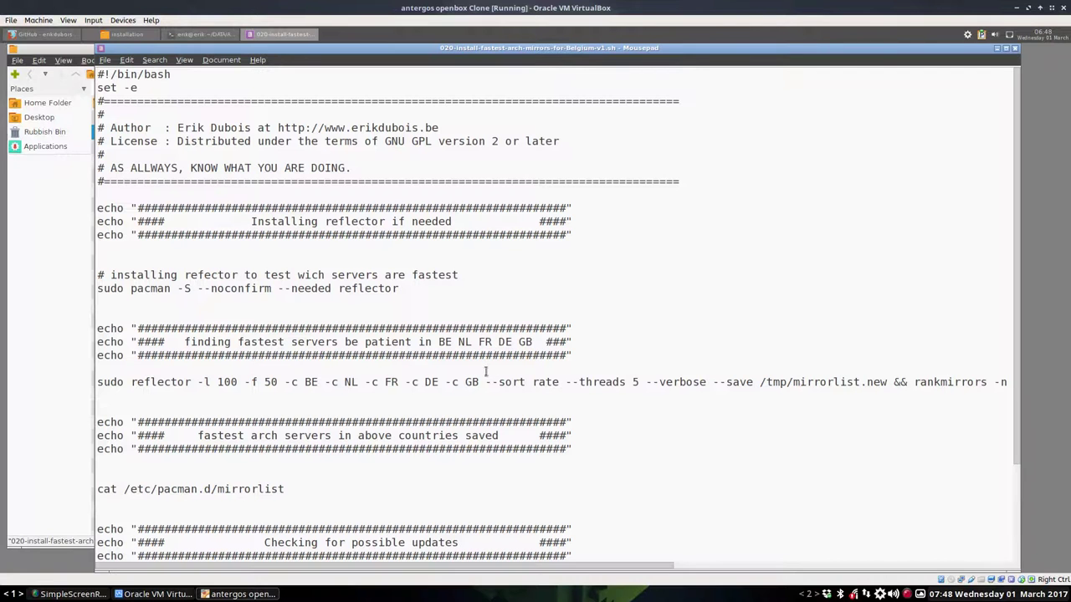
scroll(458, 395, down, 3)
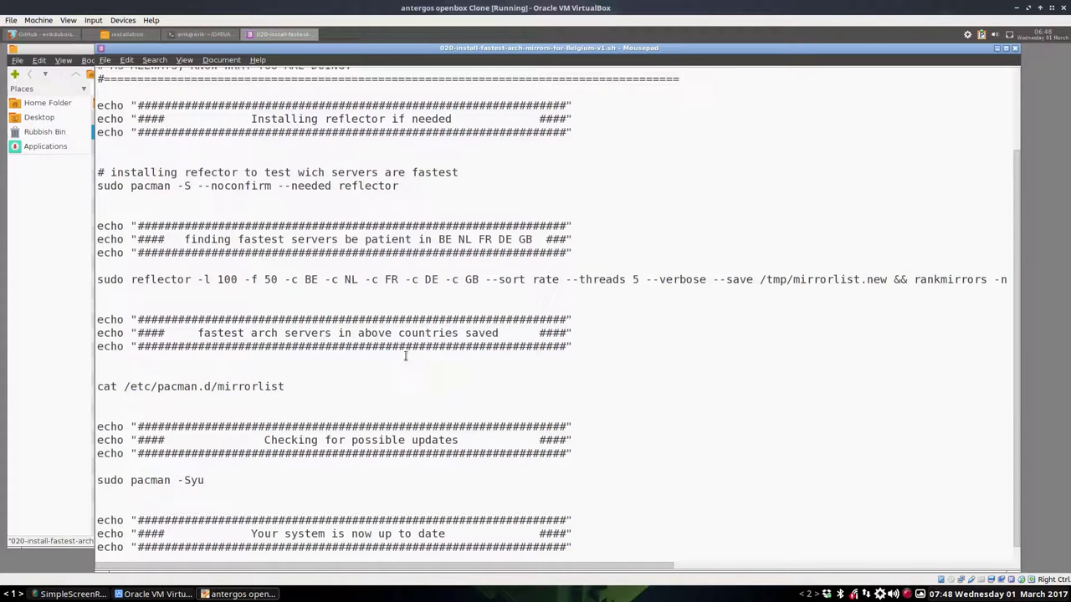
double_click(311, 281)
double_click(350, 281)
double_click(390, 281)
click(513, 292)
click(1015, 47)
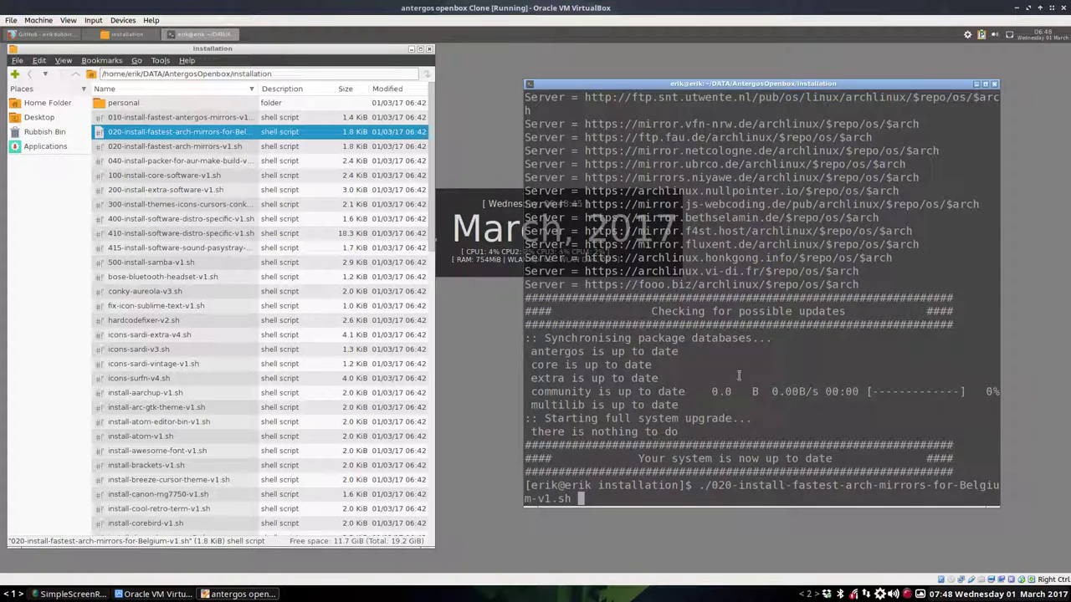
Step: Rerun the mirrors script, then cancel and ready ./100-install-core-software-v1.sh at the prompt
key(Return)
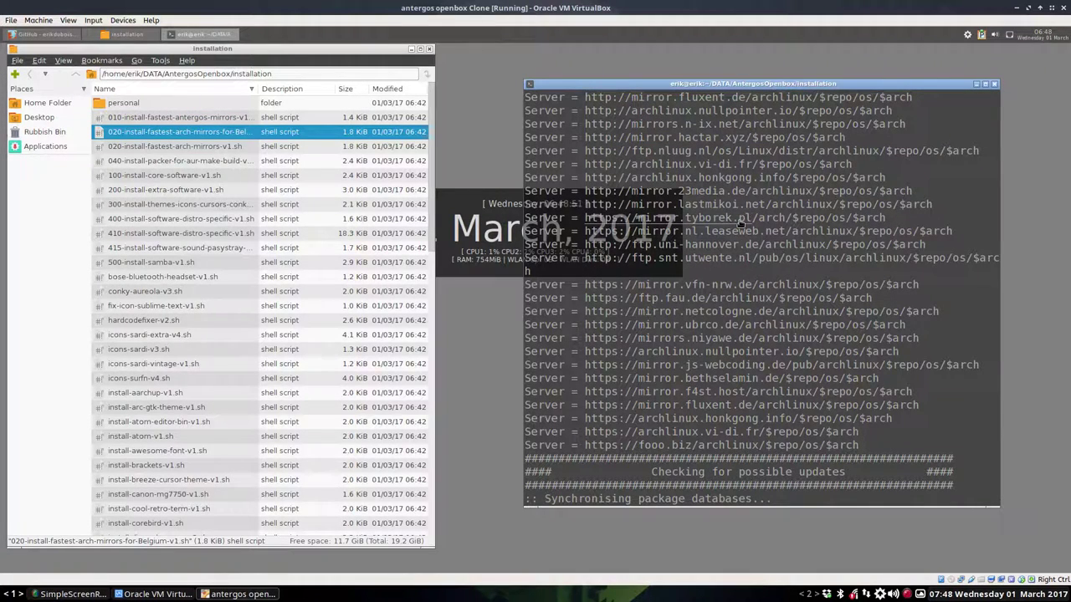
key(Up)
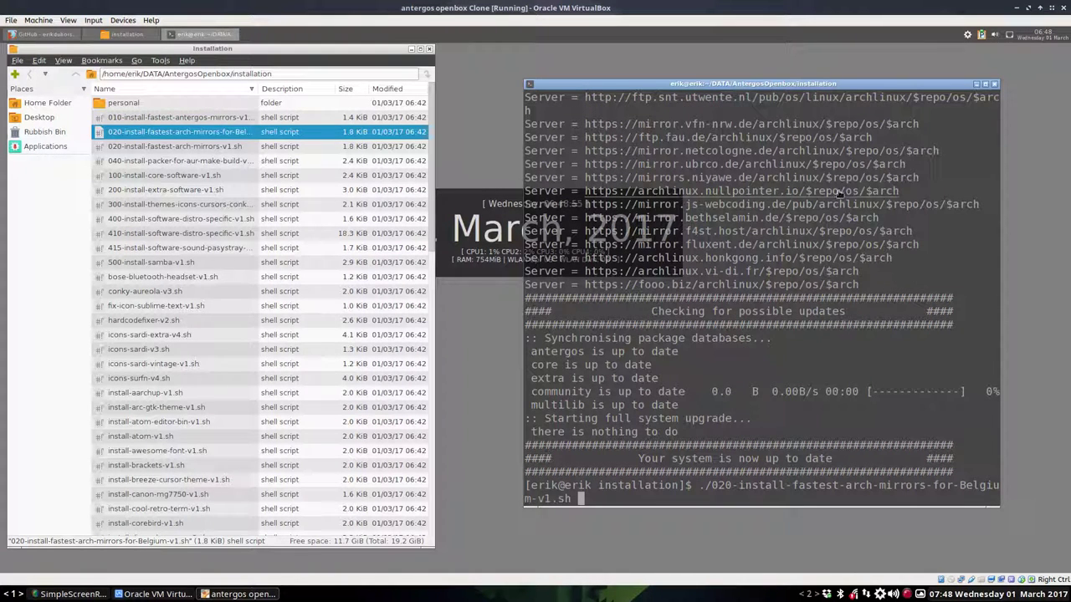
key(ctrl+c)
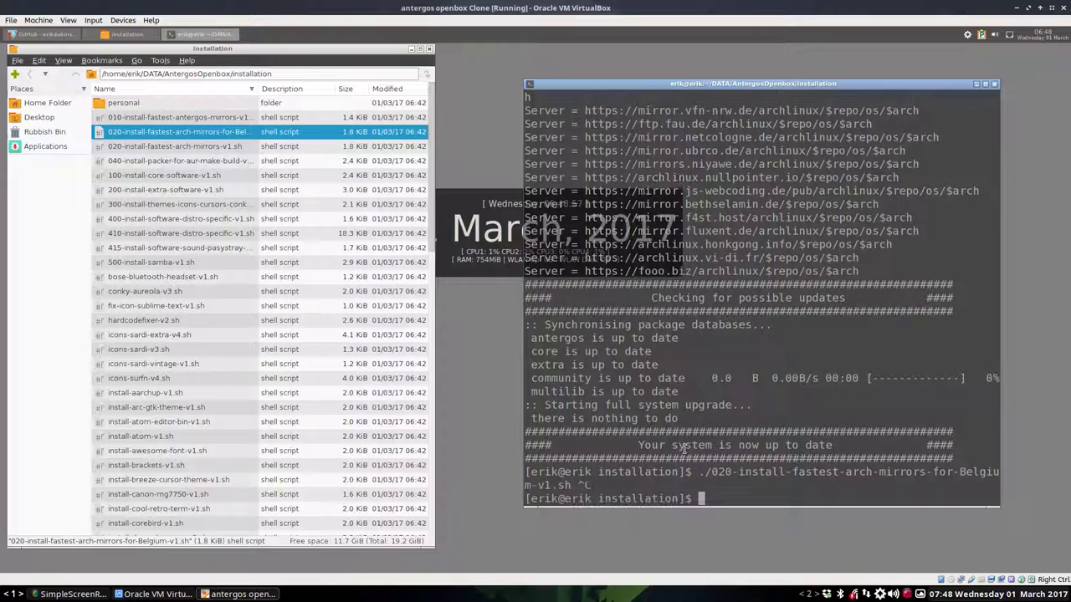
key(Up)
key(BackSpace)
key(BackSpace)
key(BackSpace)
key(BackSpace)
key(BackSpace)
key(BackSpace)
key(BackSpace)
key(BackSpace)
key(BackSpace)
key(BackSpace)
key(BackSpace)
key(BackSpace)
key(BackSpace)
key(BackSpace)
key(BackSpace)
key(BackSpace)
key(BackSpace)
key(BackSpace)
key(BackSpace)
key(BackSpace)
text(1)
key(Tab)
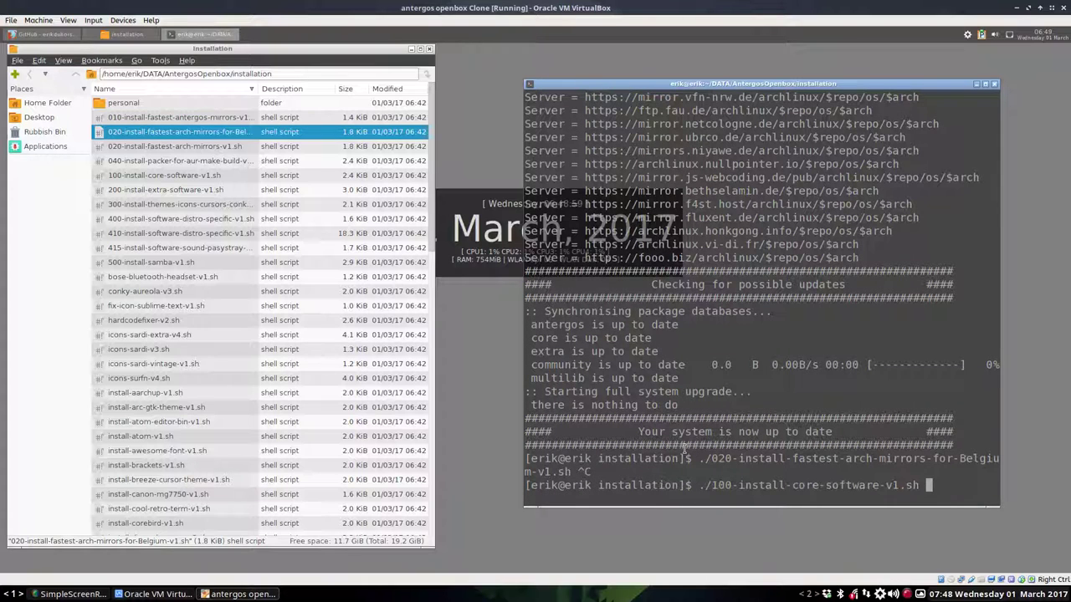
Step: Run ./100-install-core-software-v1.sh until it reports core software installed
key(Return)
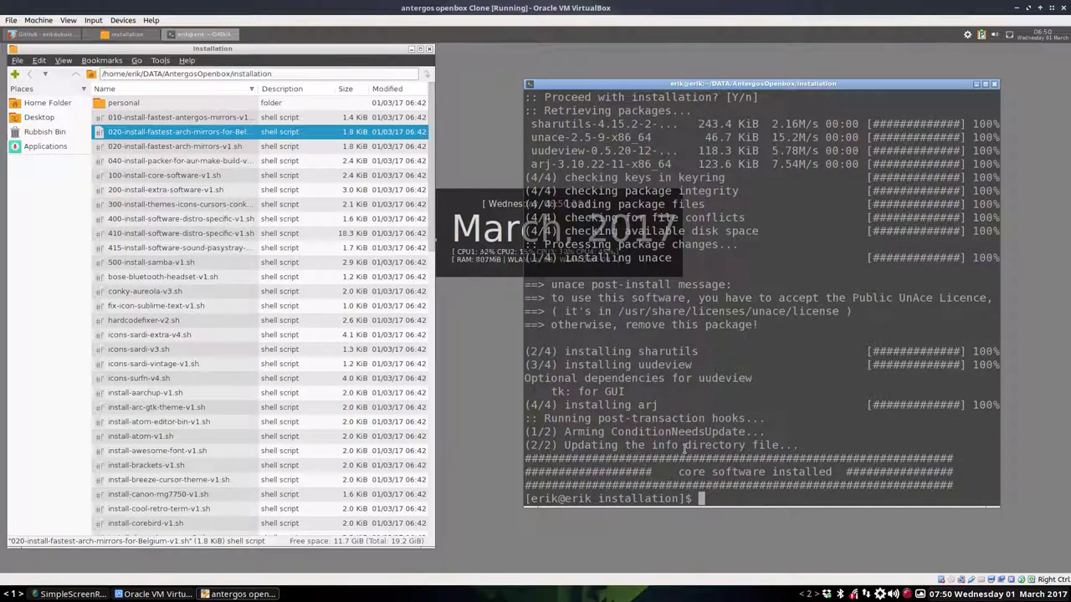
Step: Launch ./200-install-extra-software-v1.sh in the terminal
text(./)
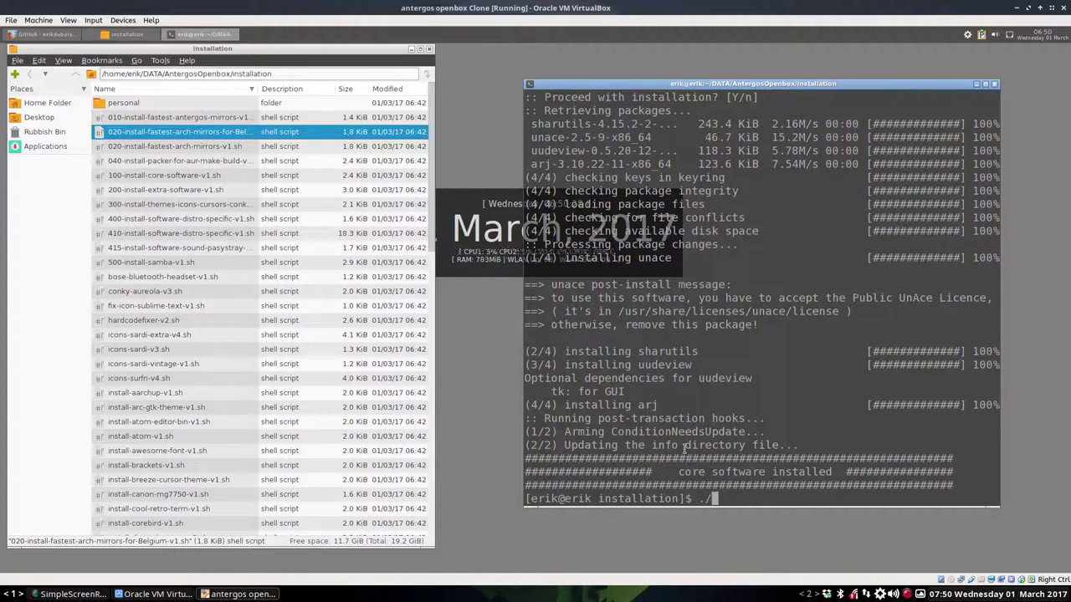
click(184, 176)
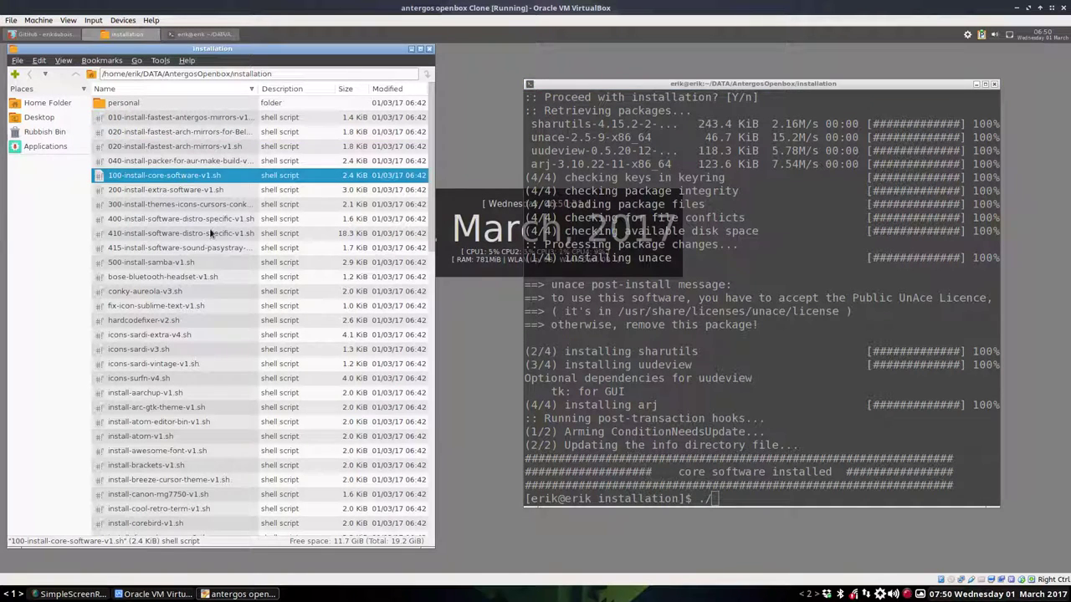
click(173, 190)
click(634, 426)
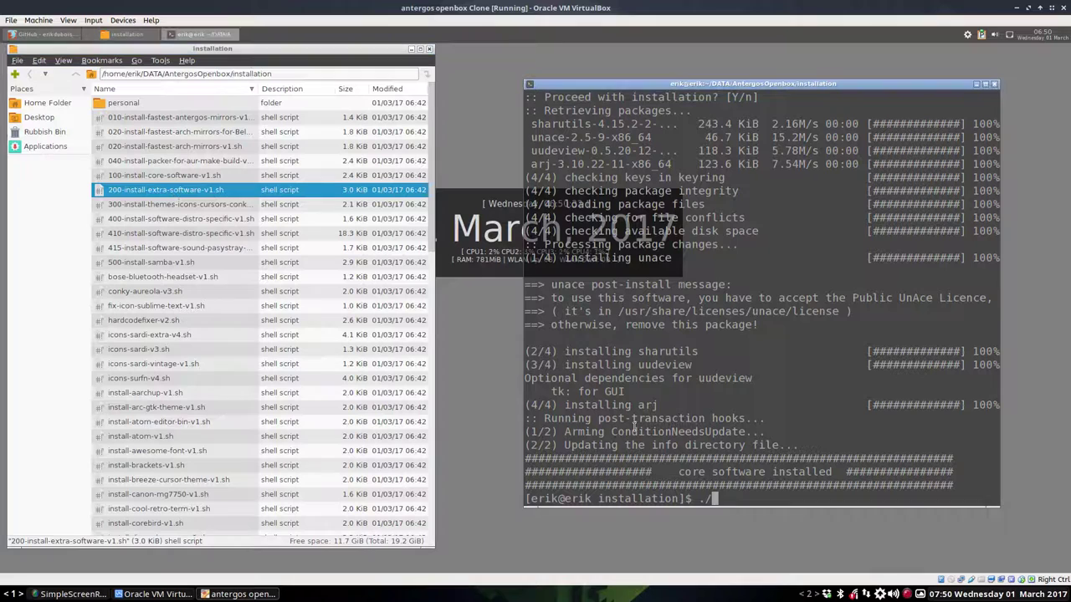
text(200-install-extra-software-v1.sh)
key(Return)
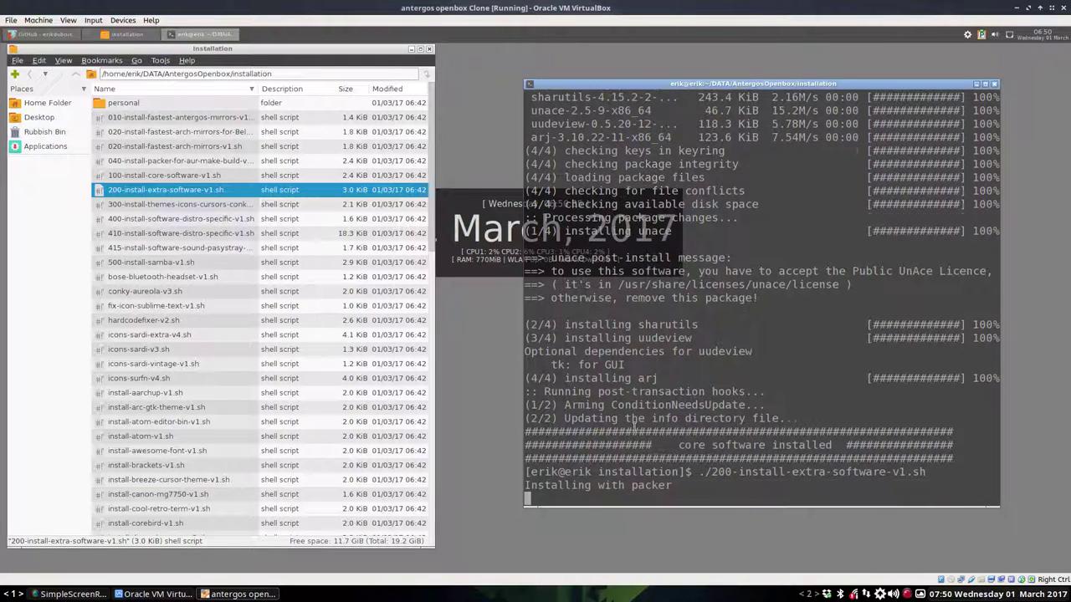
Step: Approve the package prompts so neofetch installs and spotify starts downloading
key(Return)
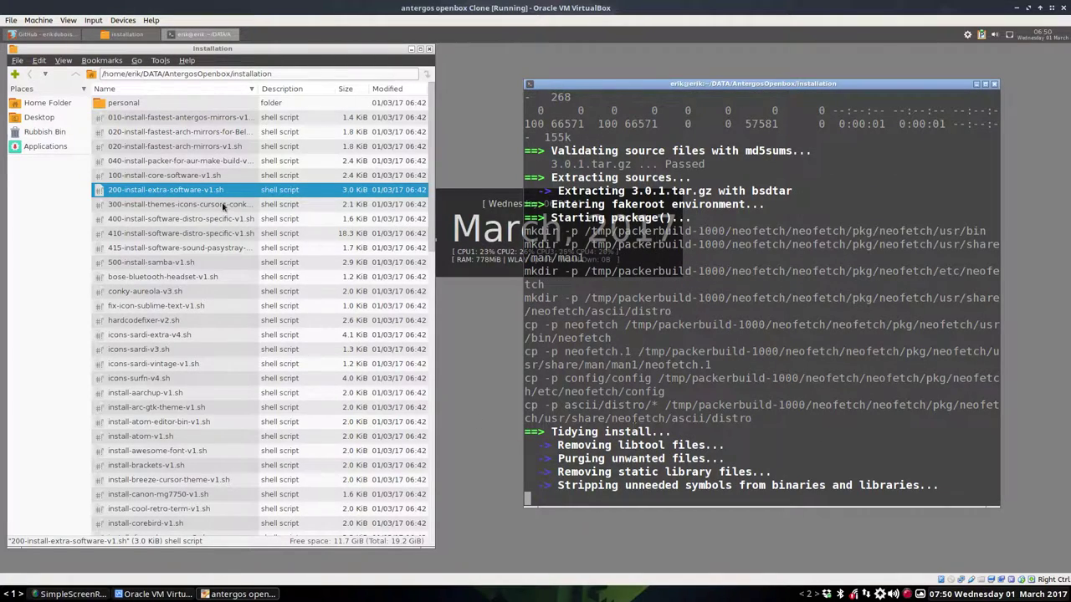
scroll(184, 293, down, 15)
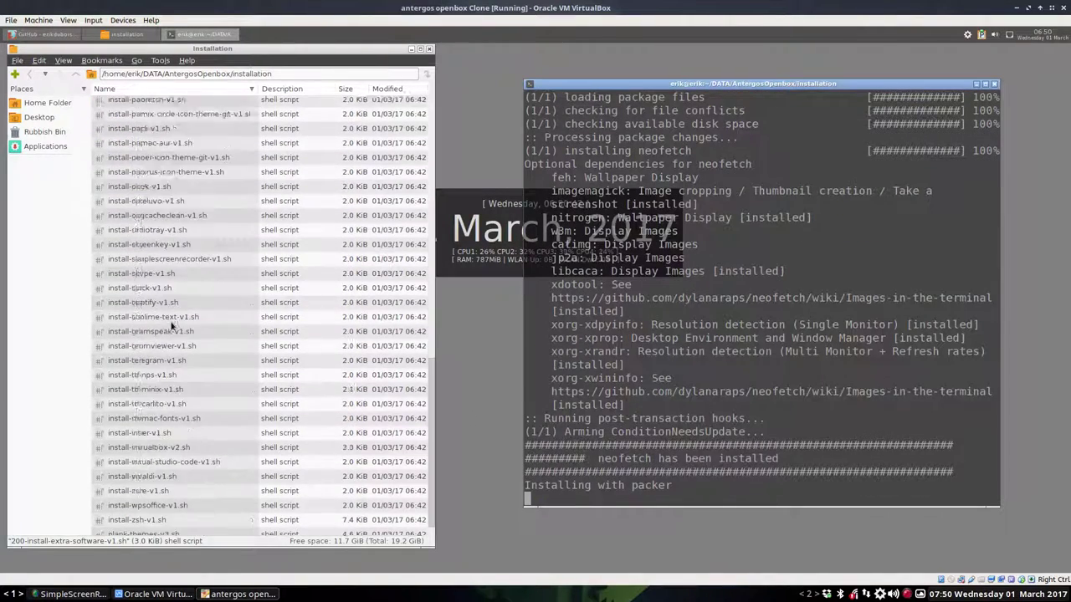
key(Return)
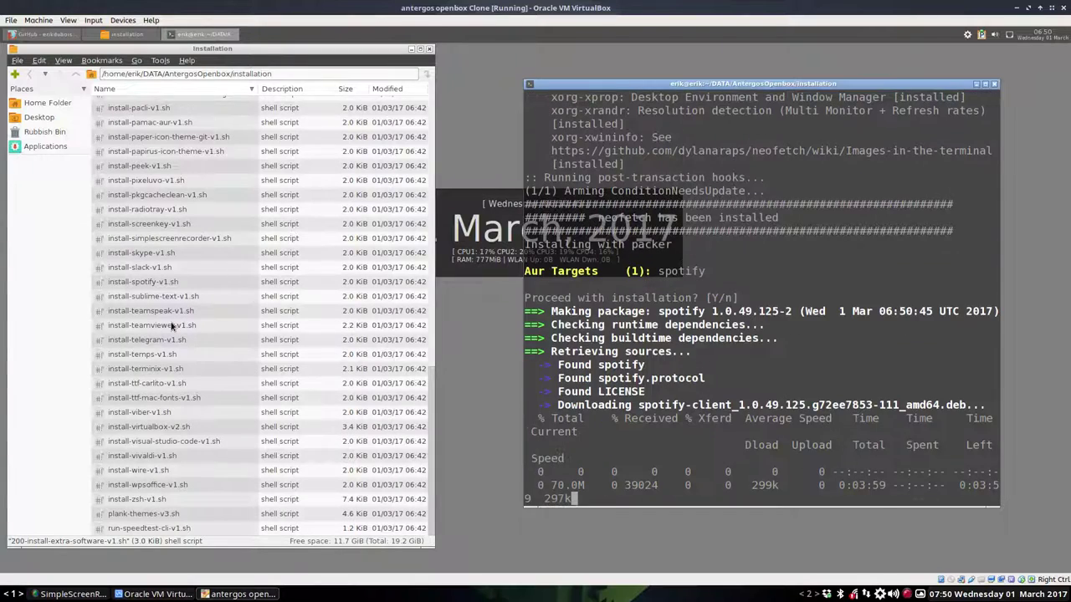
scroll(172, 326, up, 15)
double_click(172, 125)
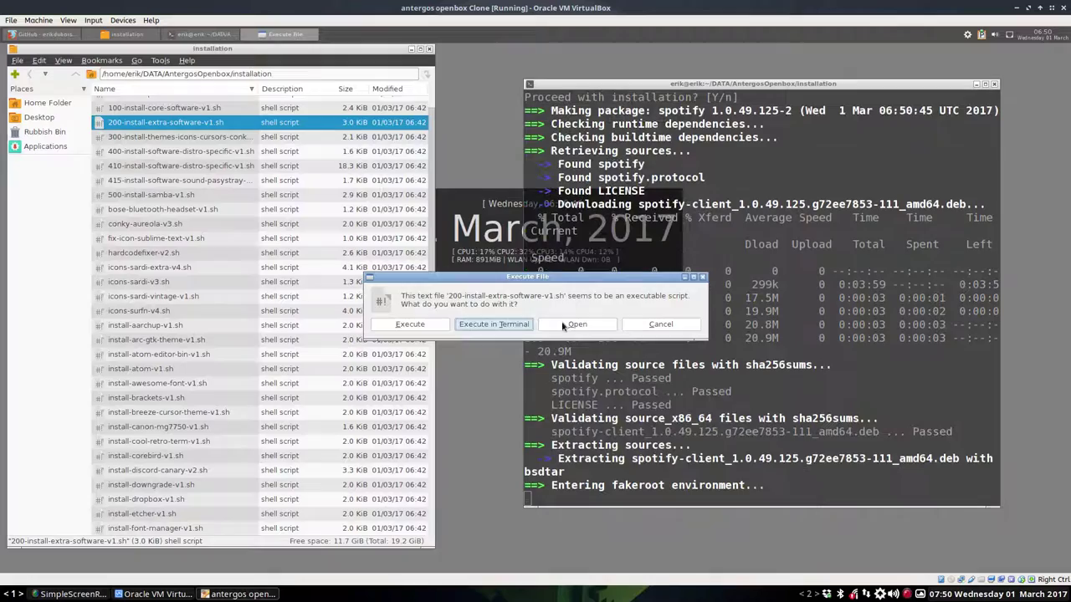
Step: Read through 200-install-extra-software-v1.sh in Mousepad, then move the editor aside to watch the terminal
click(577, 324)
scroll(134, 372, down, 15)
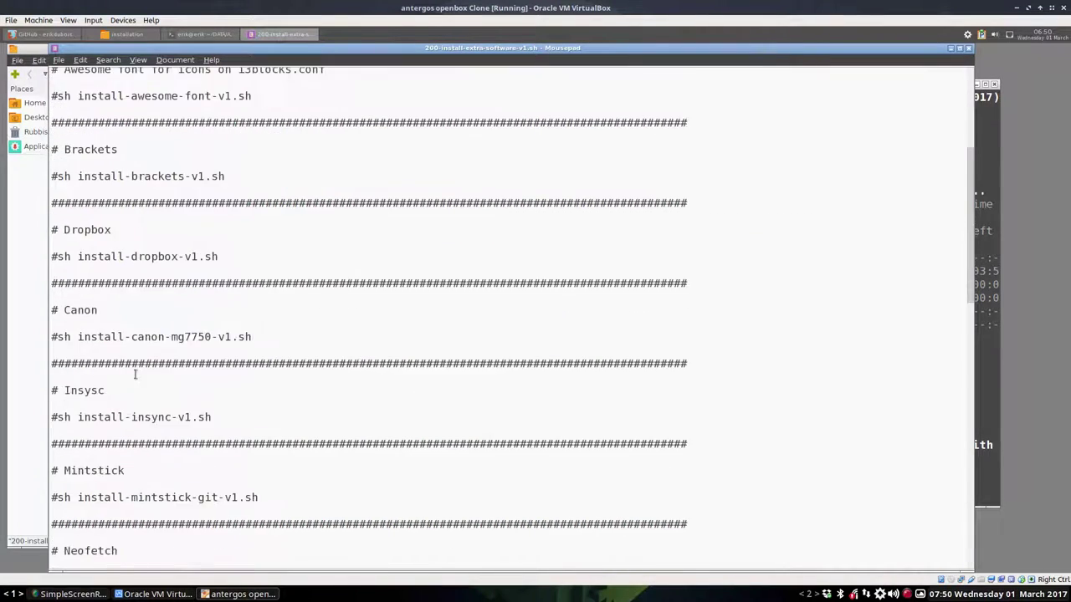
scroll(134, 374, down, 12)
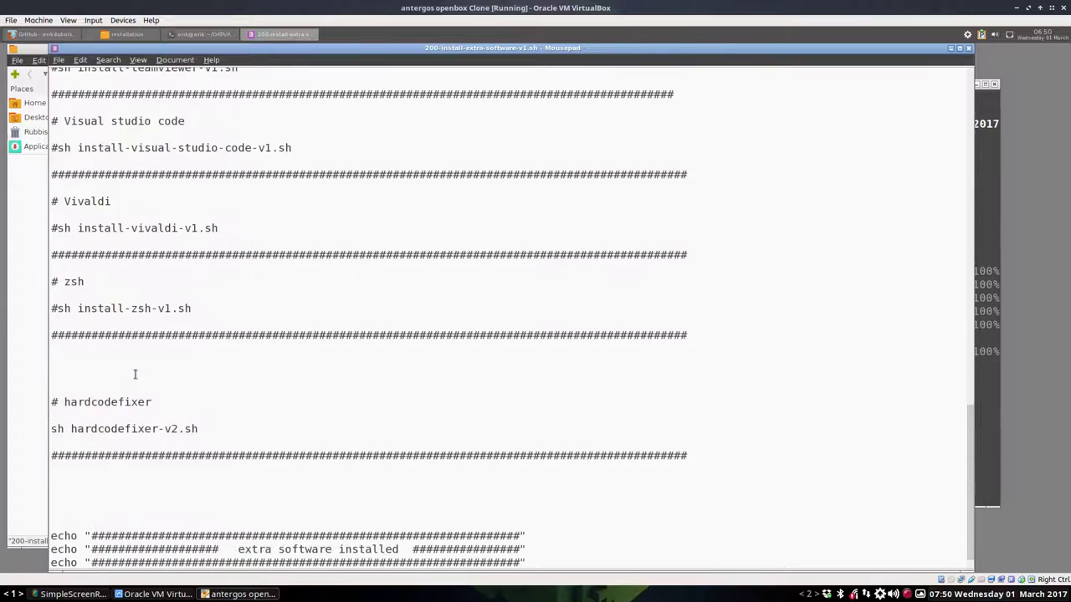
scroll(135, 374, down, 1)
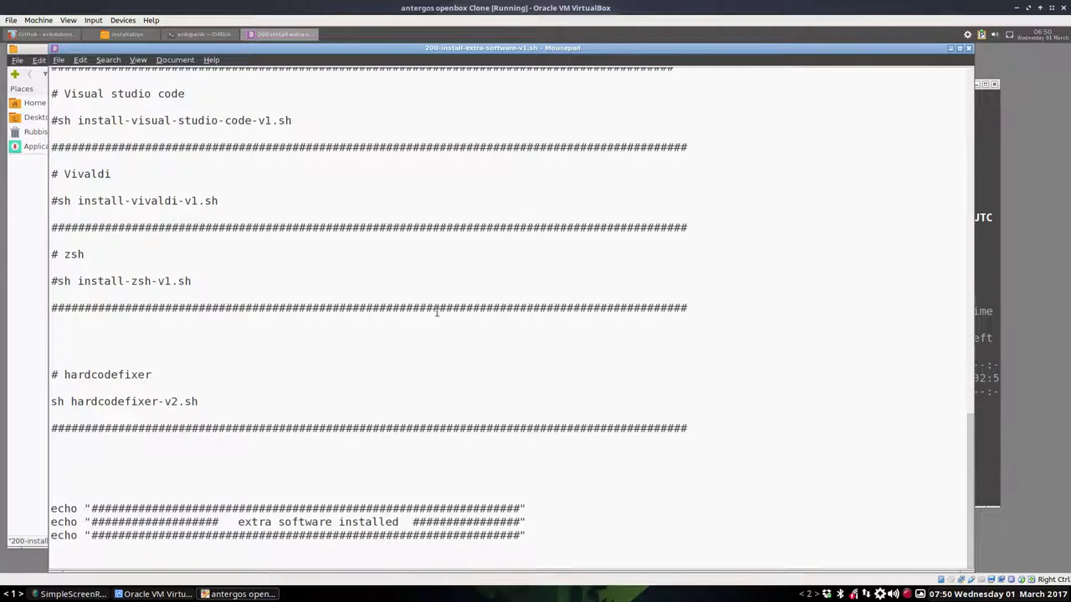
mouse_move(892, 55)
mouse_down()
mouse_move(501, 136)
mouse_move(285, 209)
mouse_move(752, 51)
mouse_move(873, 51)
mouse_up()
Step: Close Mousepad and open the 200 script with Sublime Text 3 Dev, set as the default for shell scripts
click(913, 49)
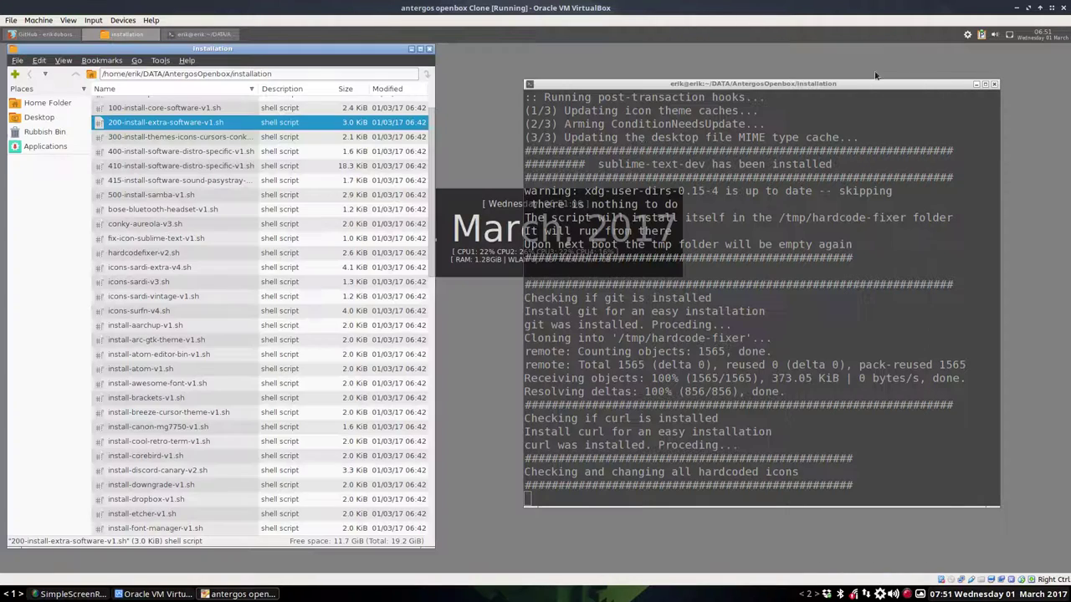
right_click(152, 125)
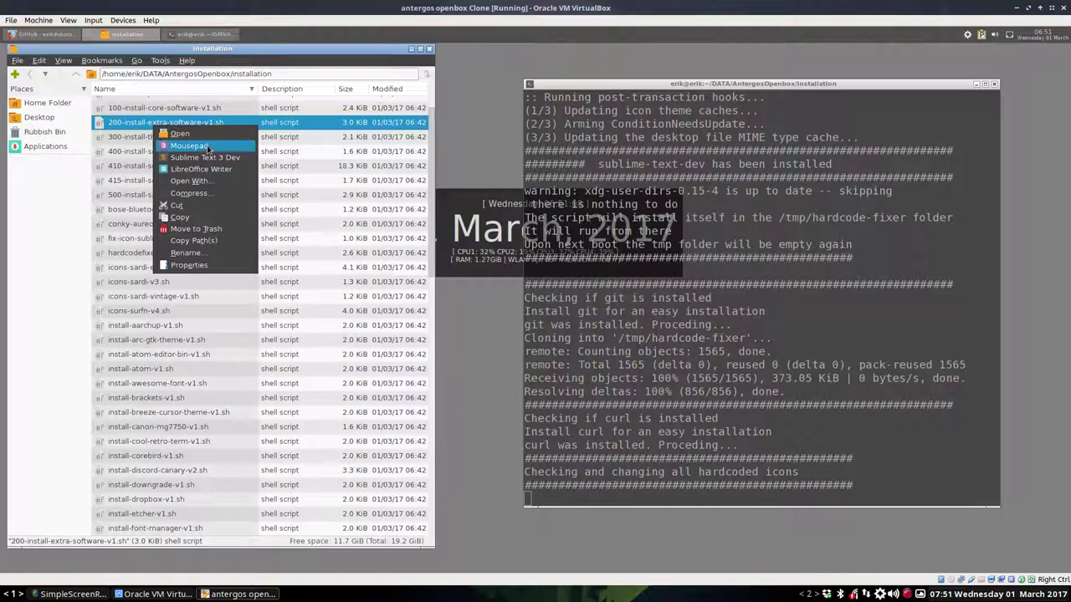
click(191, 181)
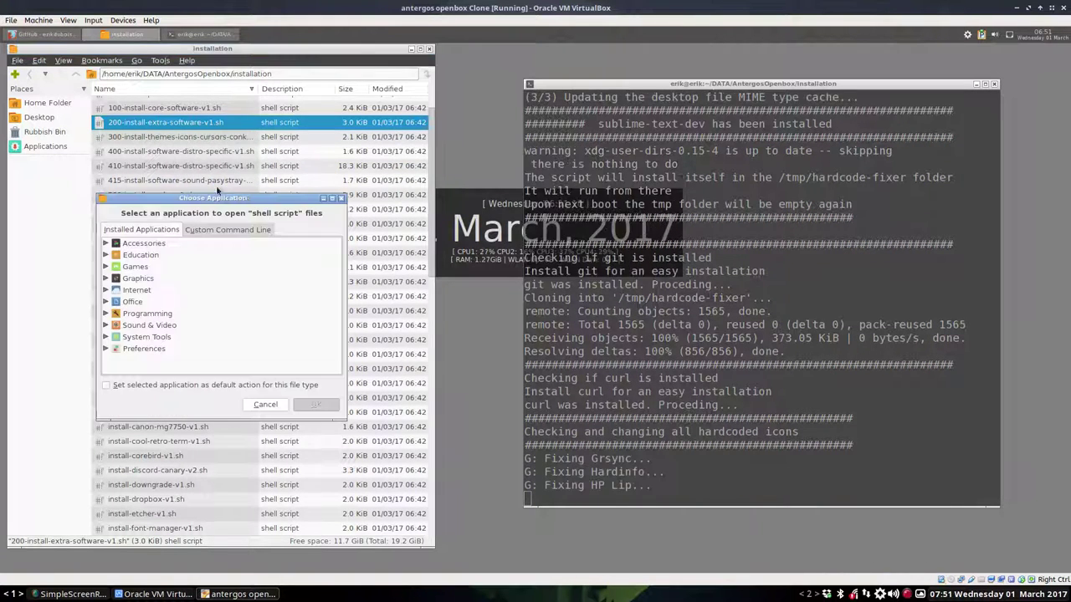
click(107, 243)
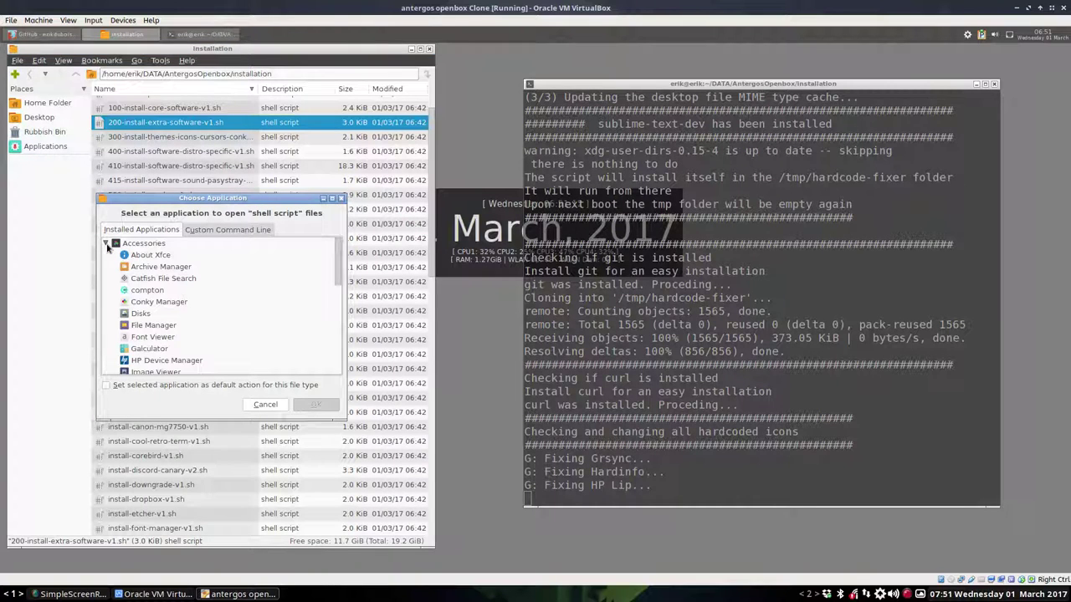
click(106, 244)
click(106, 315)
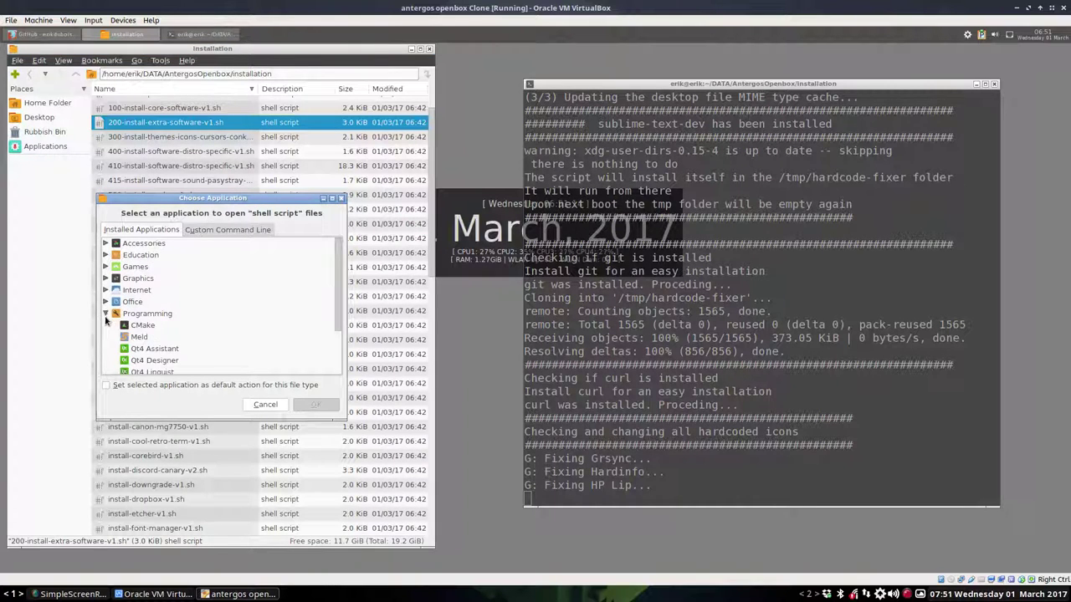
click(106, 315)
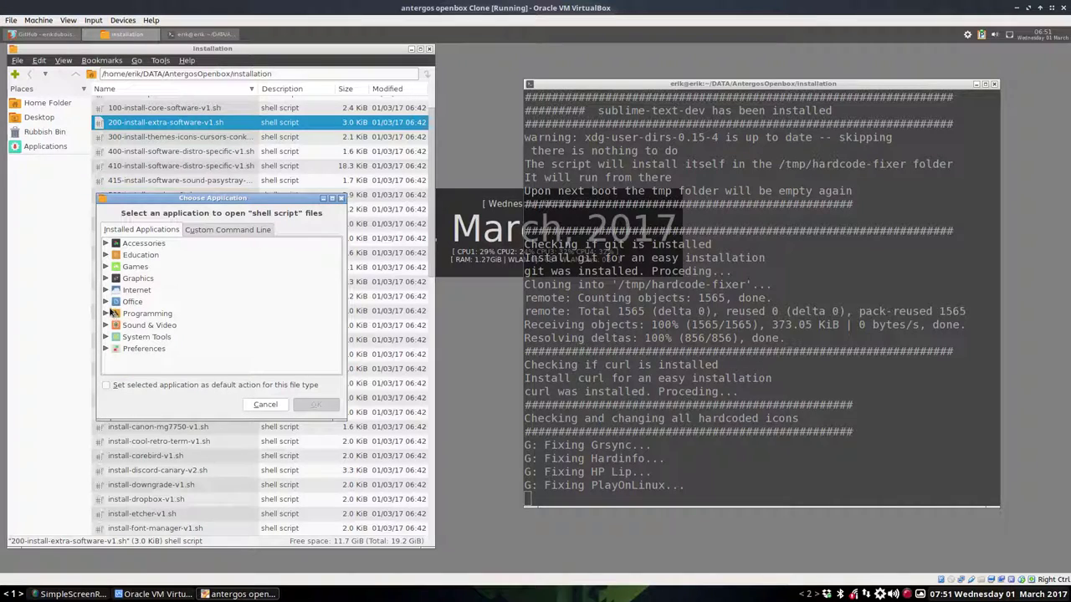
click(106, 315)
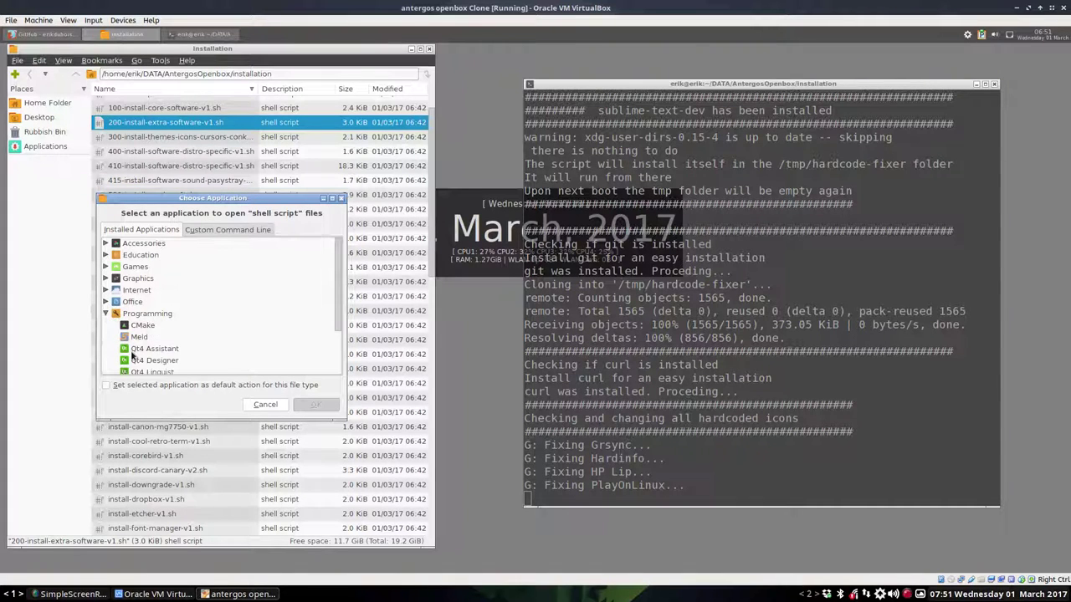
scroll(131, 355, down, 2)
click(163, 352)
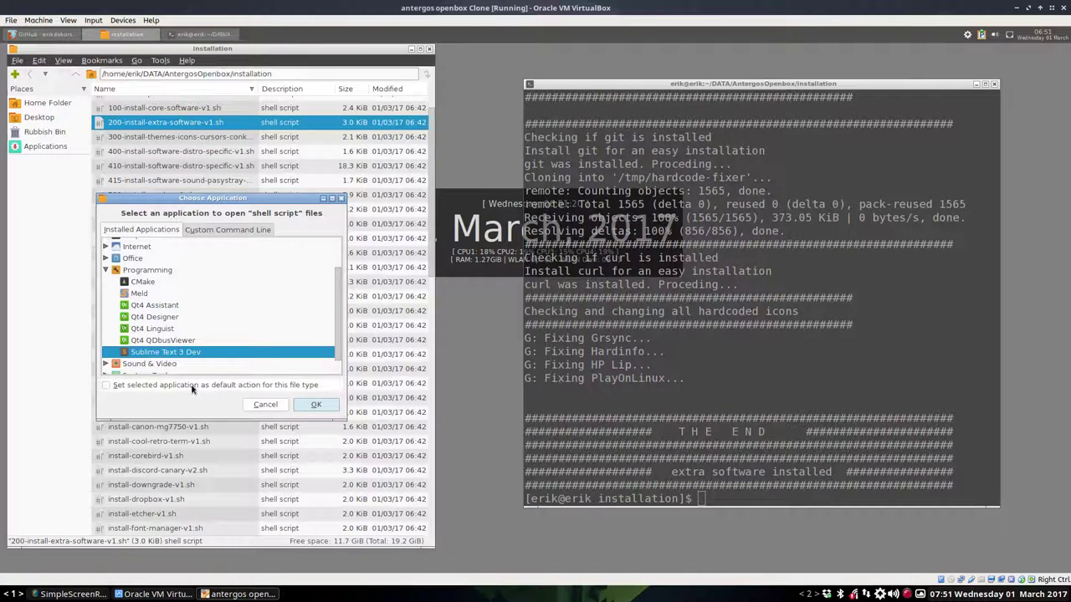
click(264, 388)
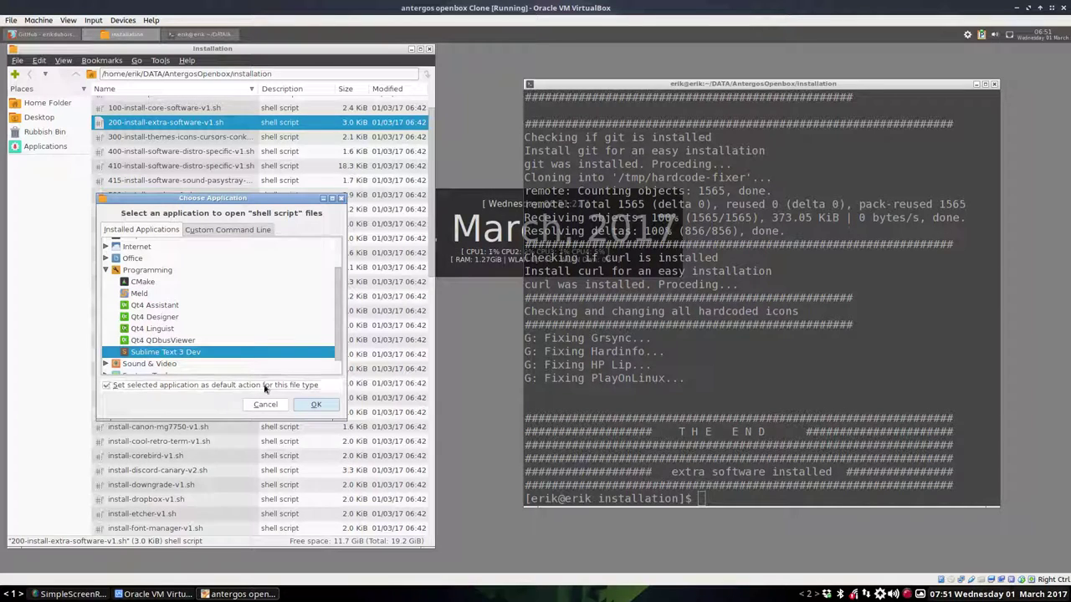
click(315, 406)
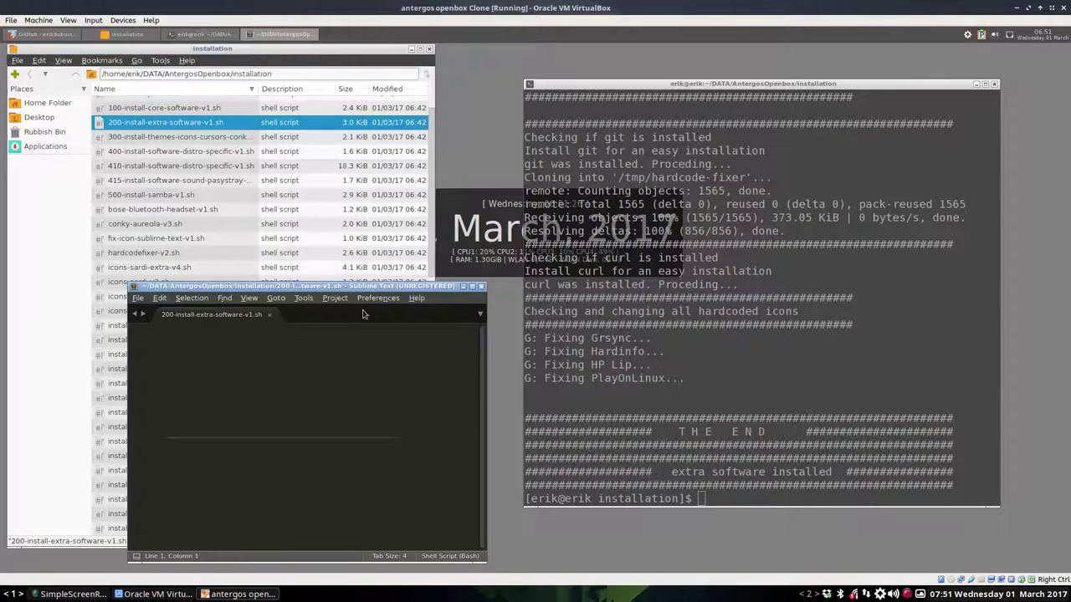
Step: Maximize Sublime Text, enlarge the text, and scroll through the extra-software script's active lines
double_click(360, 287)
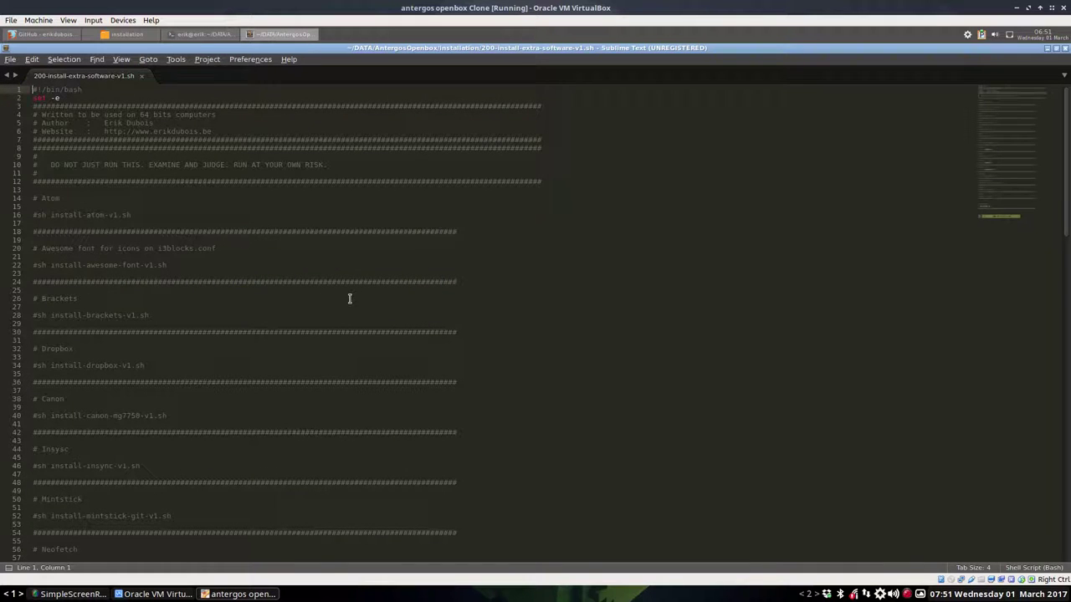
key(ctrl+plus)
key(ctrl+plus)
key(ctrl+plus)
key(ctrl+plus)
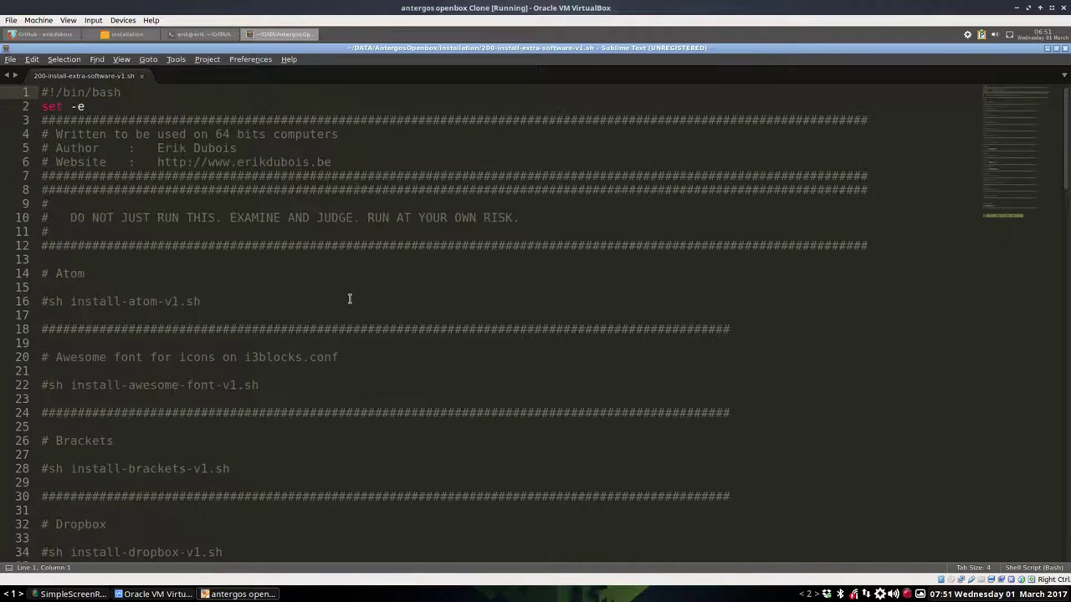
scroll(318, 317, down, 10)
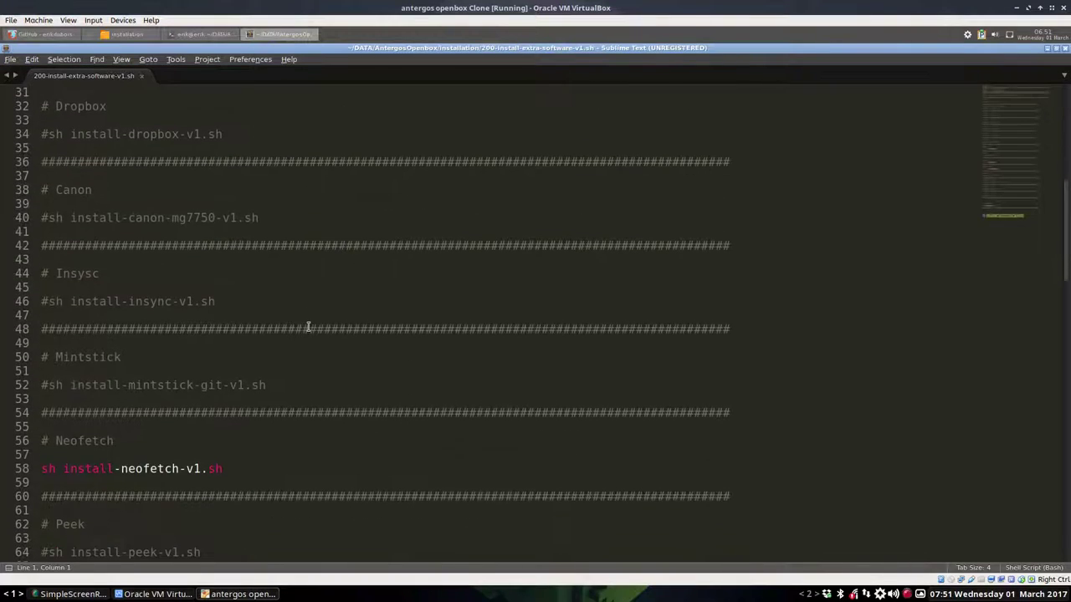
scroll(308, 326, down, 11)
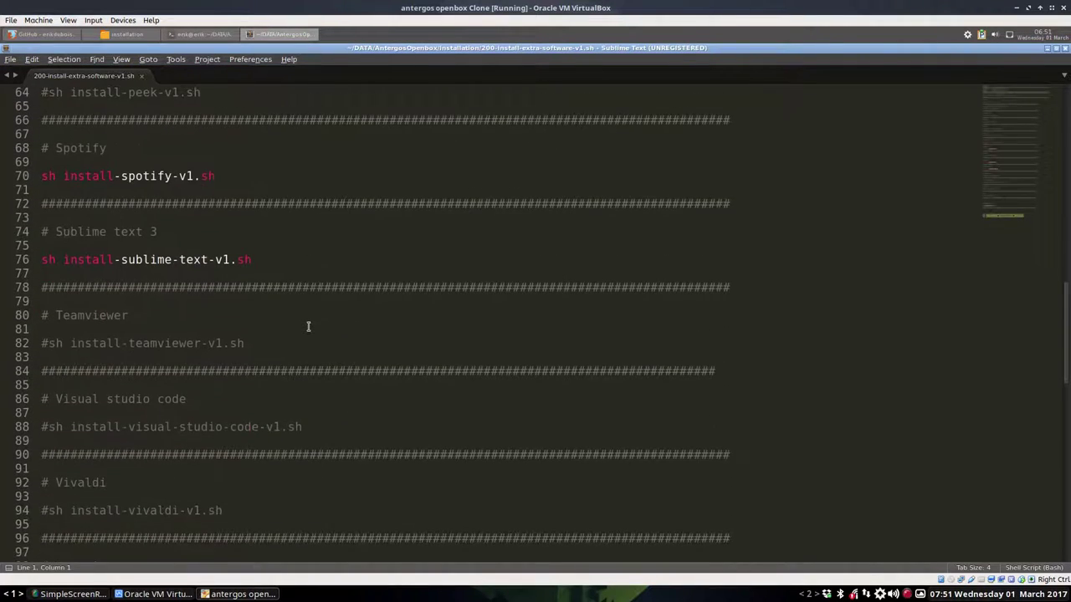
scroll(307, 326, down, 12)
scroll(308, 327, up, 13)
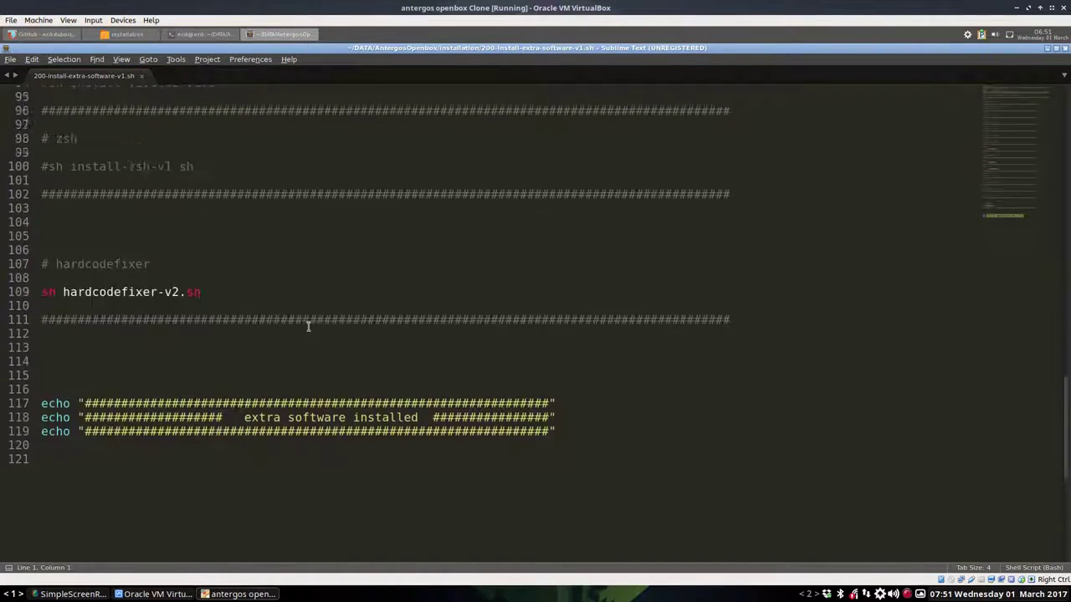
scroll(308, 326, up, 9)
scroll(308, 326, down, 8)
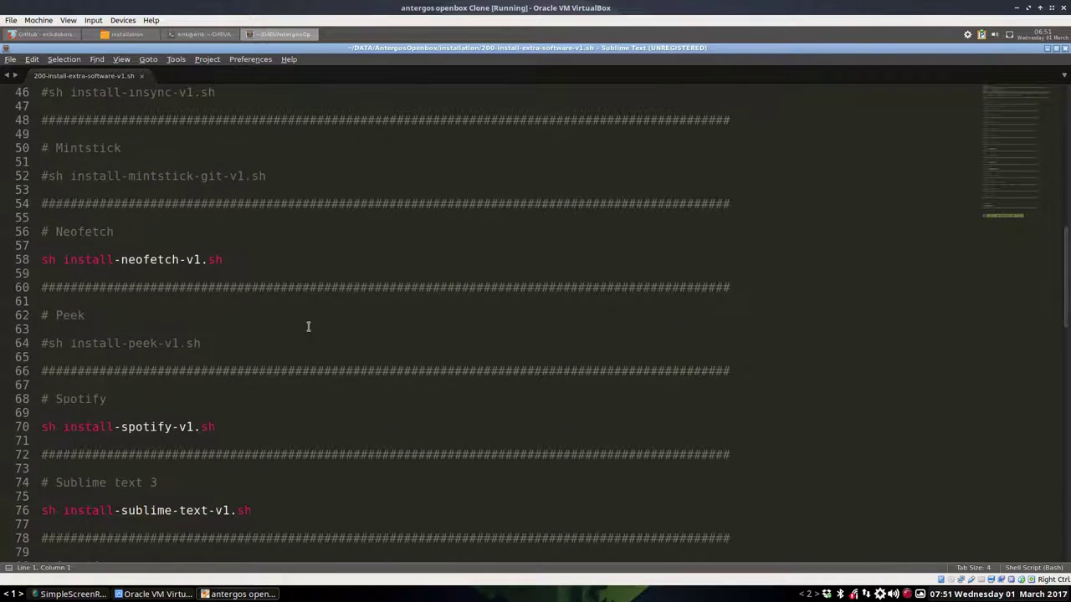
scroll(307, 327, down, 11)
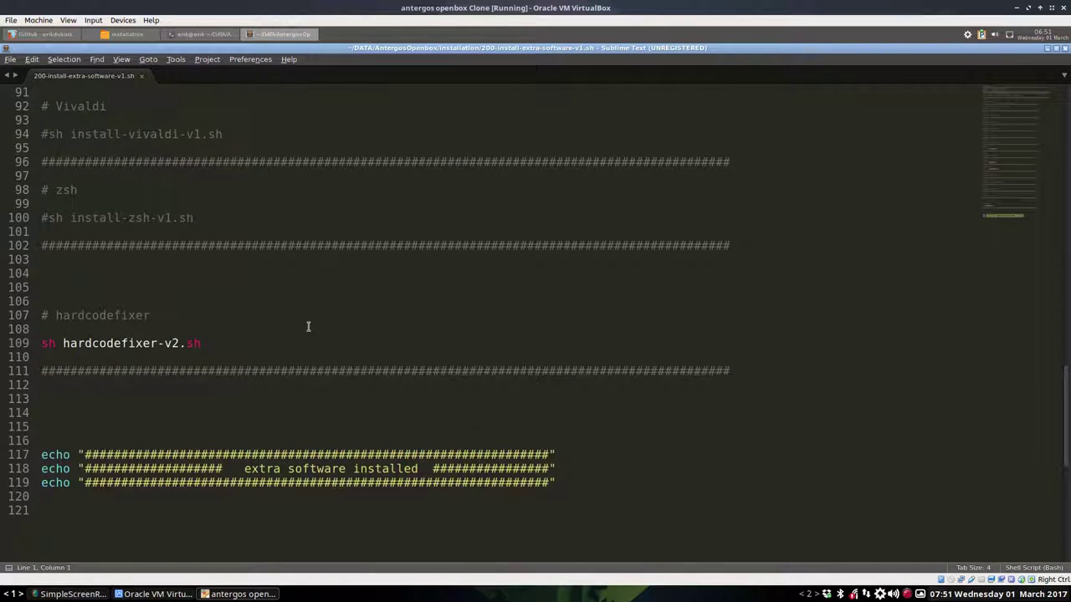
click(1066, 50)
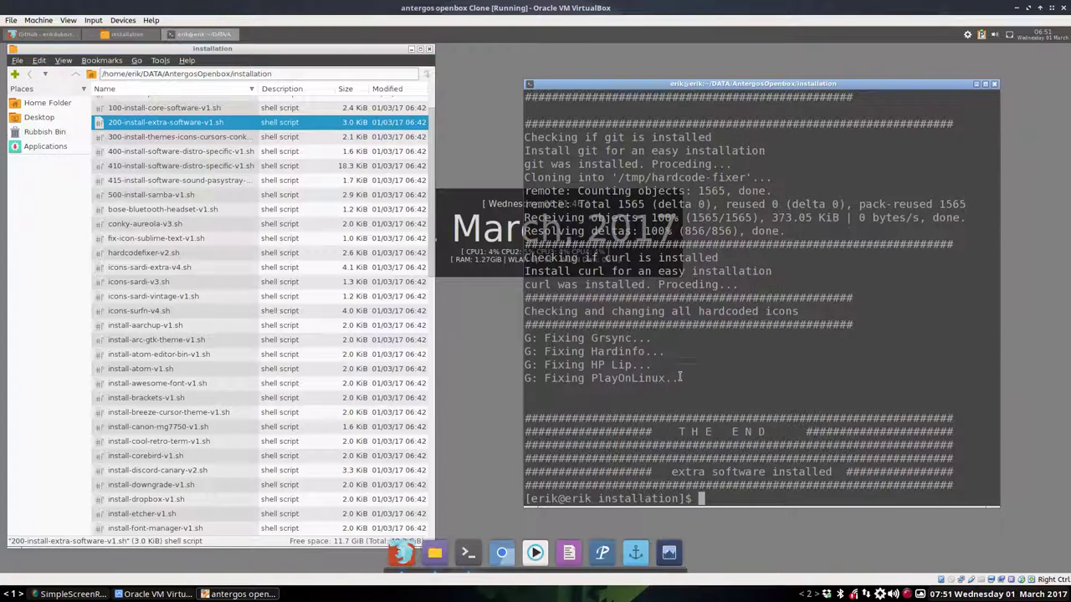
drag(684, 378, 522, 337)
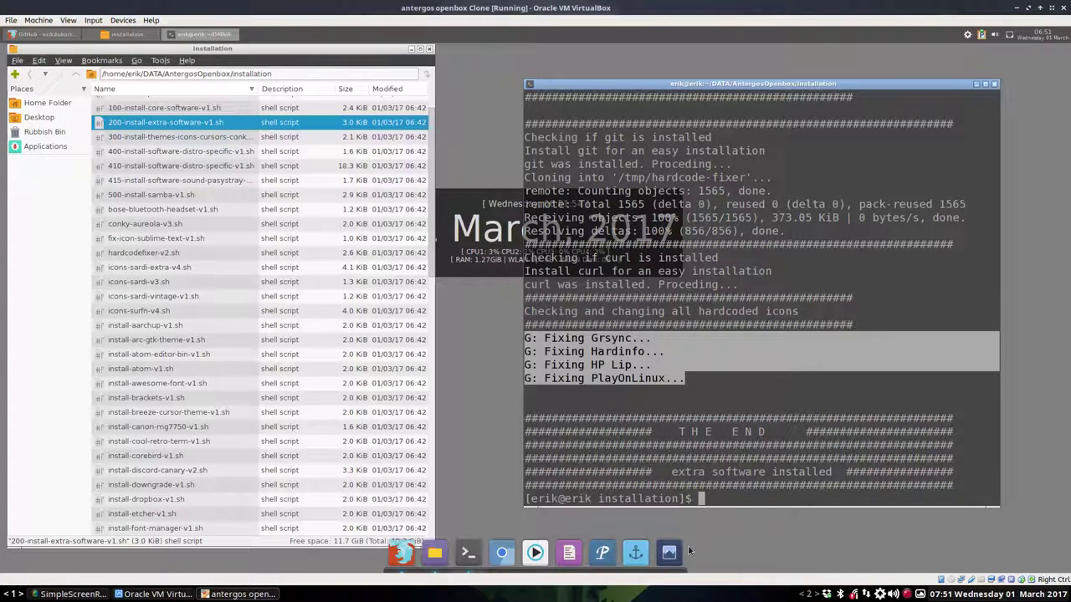
drag(684, 378, 527, 334)
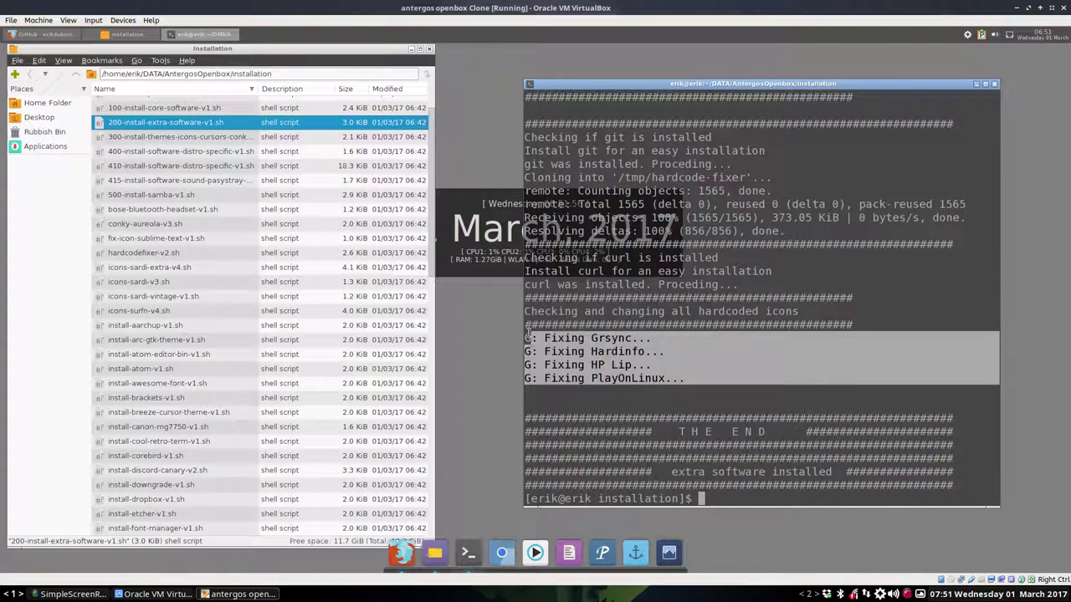
click(591, 344)
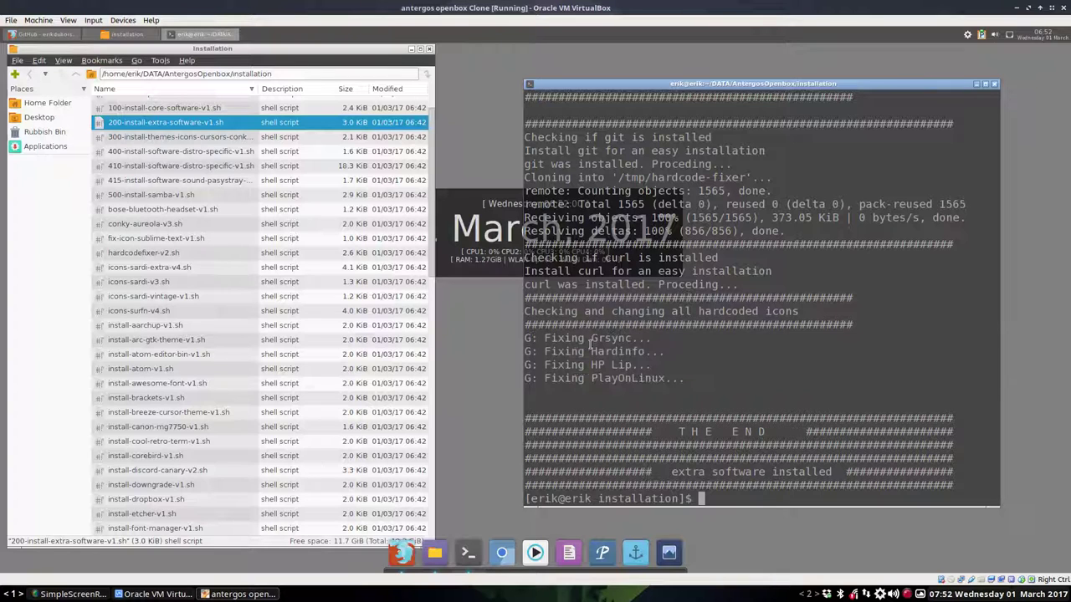
drag(691, 312, 800, 313)
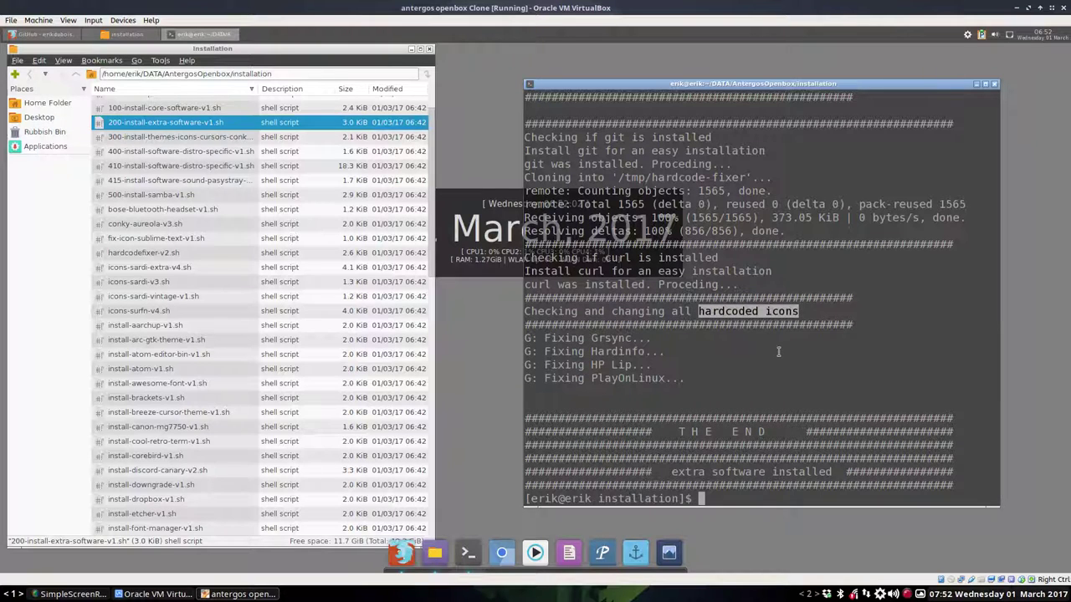
click(656, 364)
drag(691, 377, 520, 334)
click(609, 356)
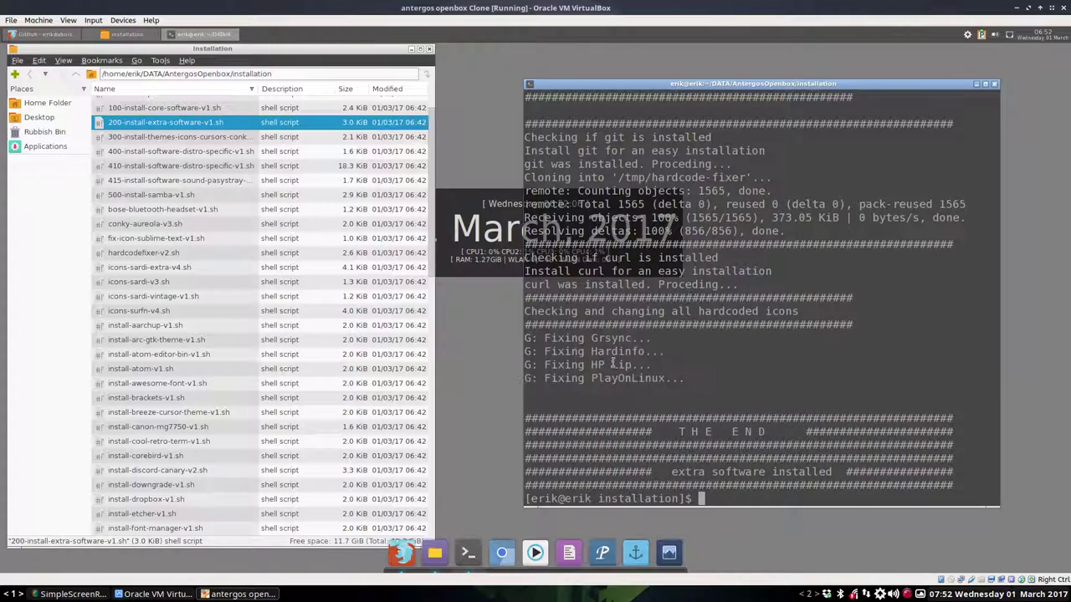
click(147, 255)
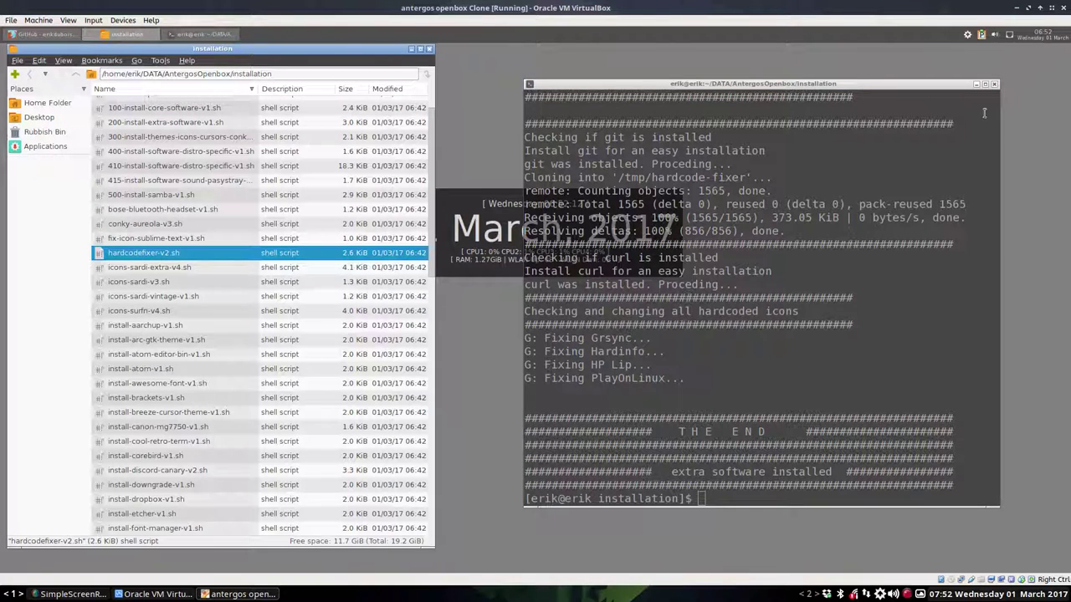
Step: Run ./300-install-themes-icons-cursors-conky-v1.sh, accepting the install prompt, and dismiss the Execute File dialog
click(140, 124)
click(167, 138)
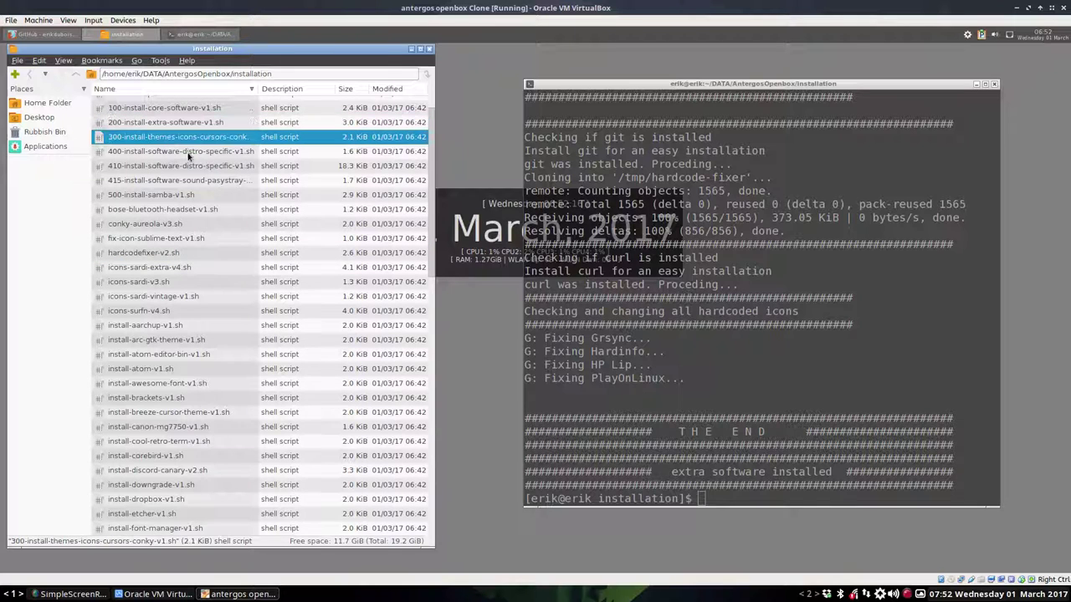
click(705, 428)
text(./300)
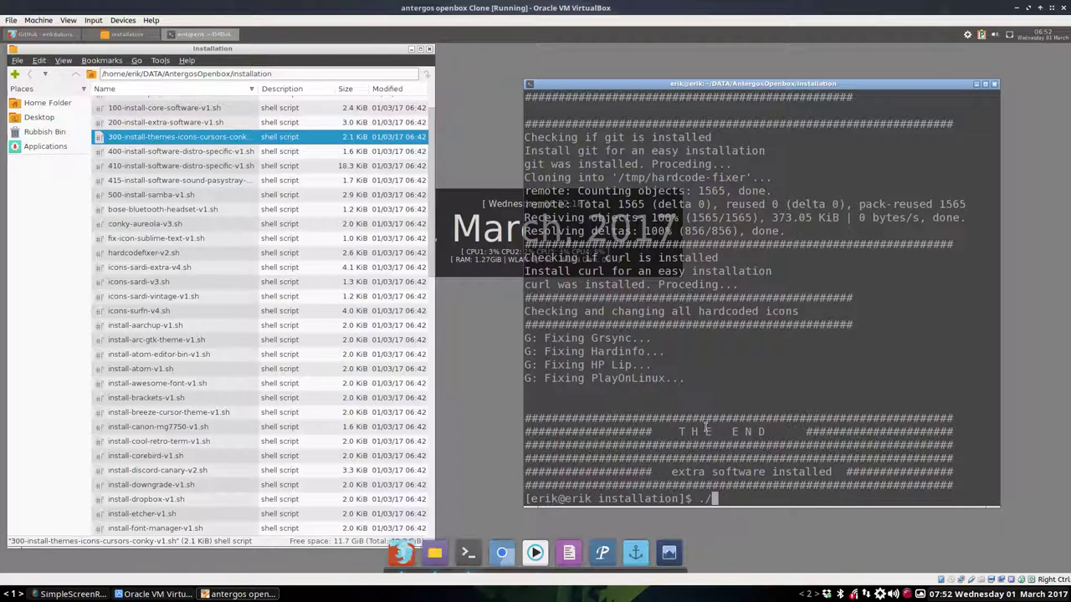
key(Tab)
key(Return)
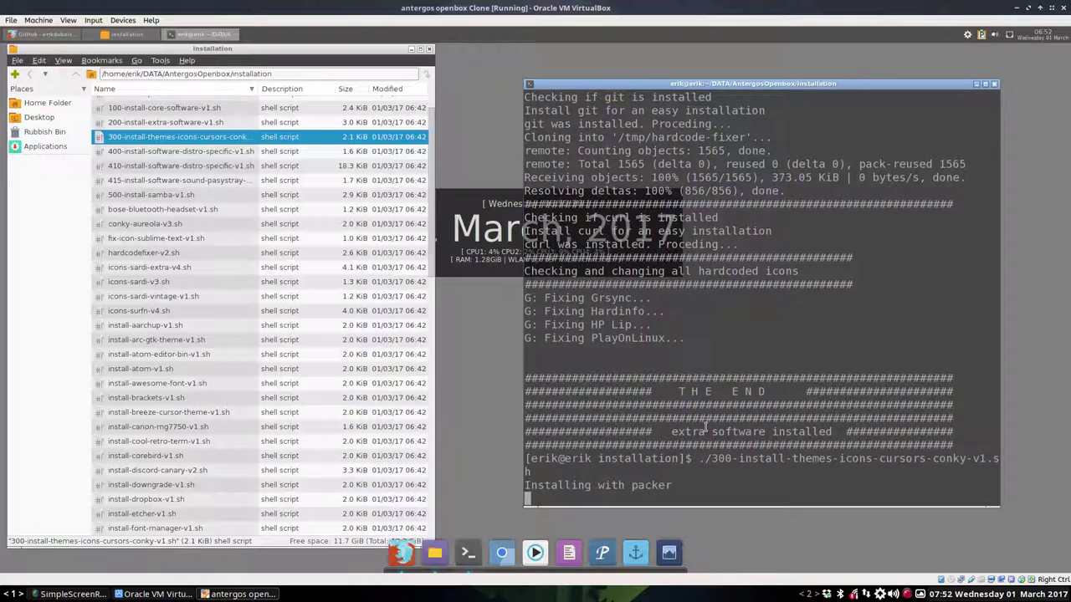
key(Return)
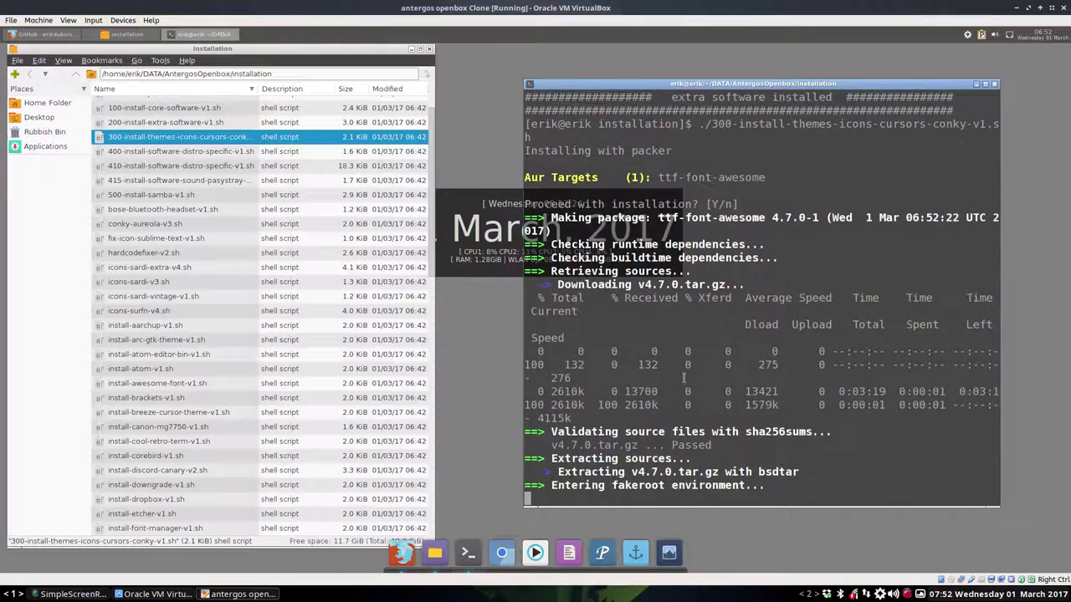
double_click(164, 139)
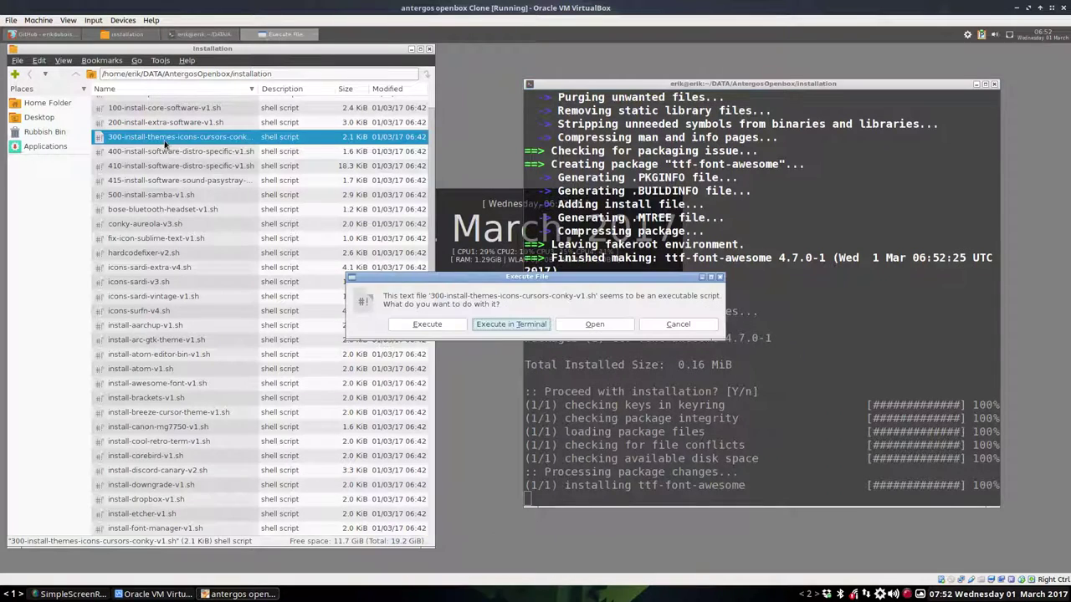
click(574, 324)
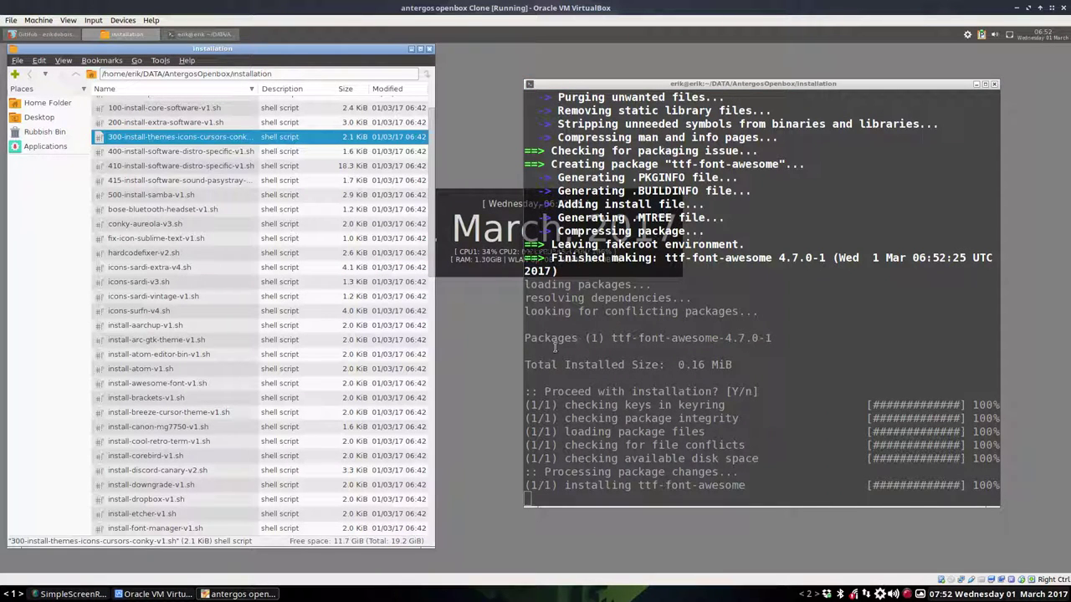
Step: Open the 300 themes script in Sublime Text 3 Dev, then minimize it and move the terminal upper right
right_click(198, 140)
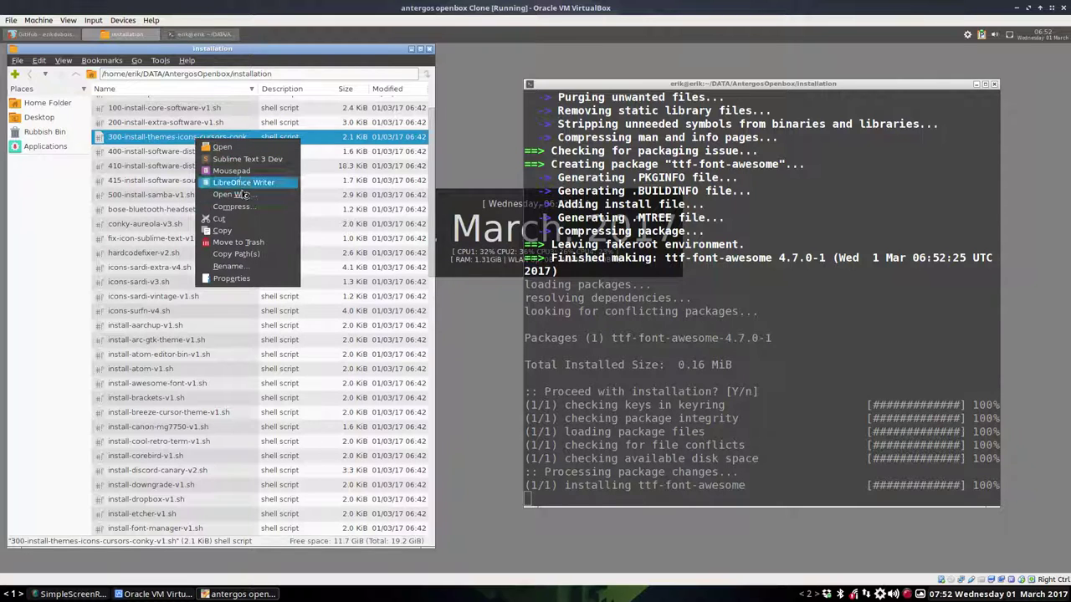
click(247, 159)
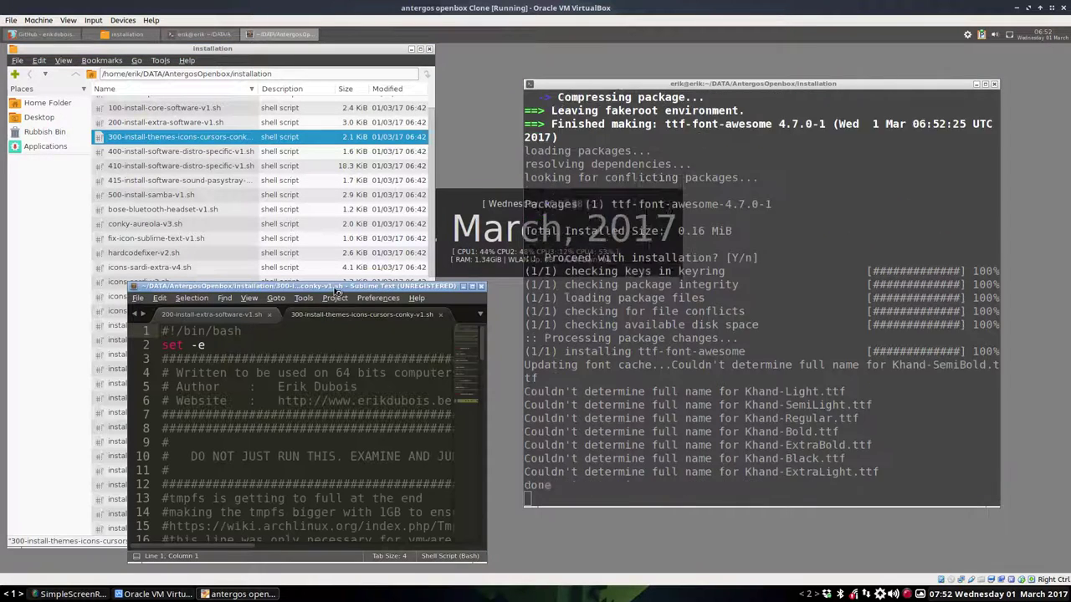
scroll(276, 372, down, 5)
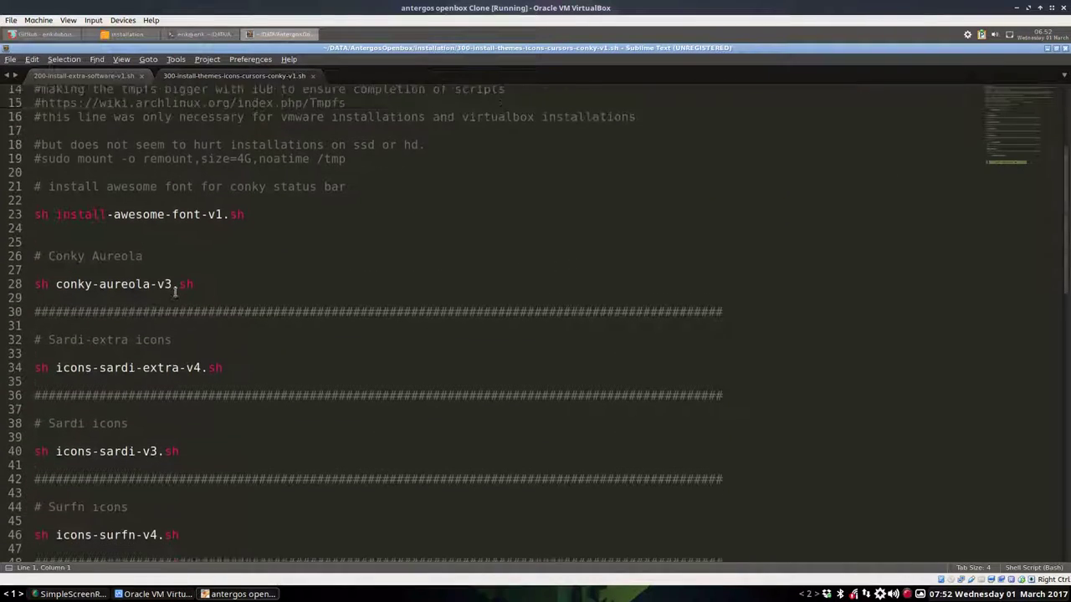
drag(73, 260, 194, 259)
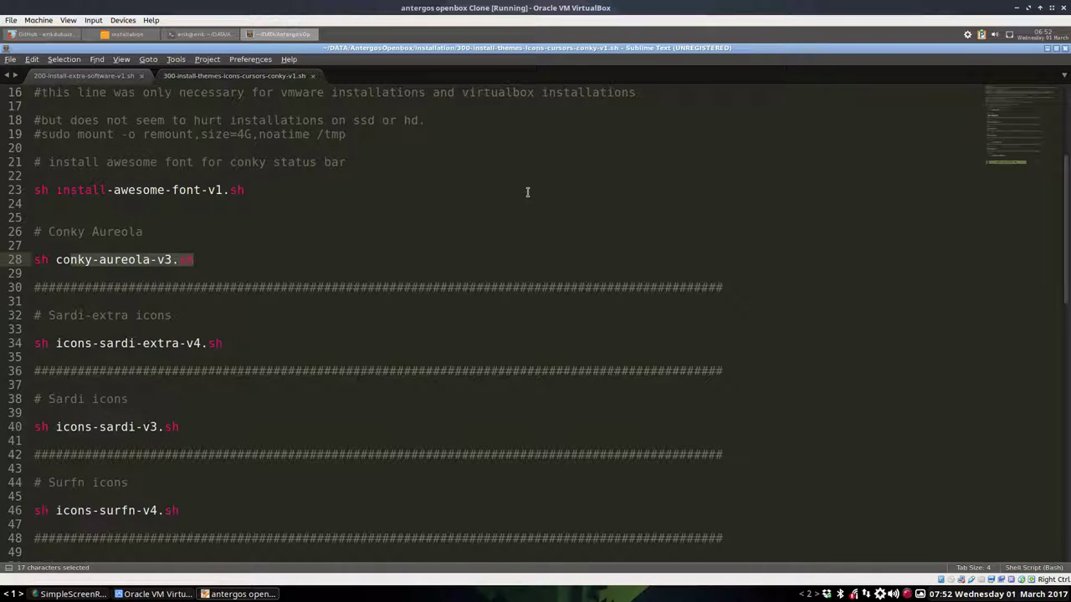
click(1046, 48)
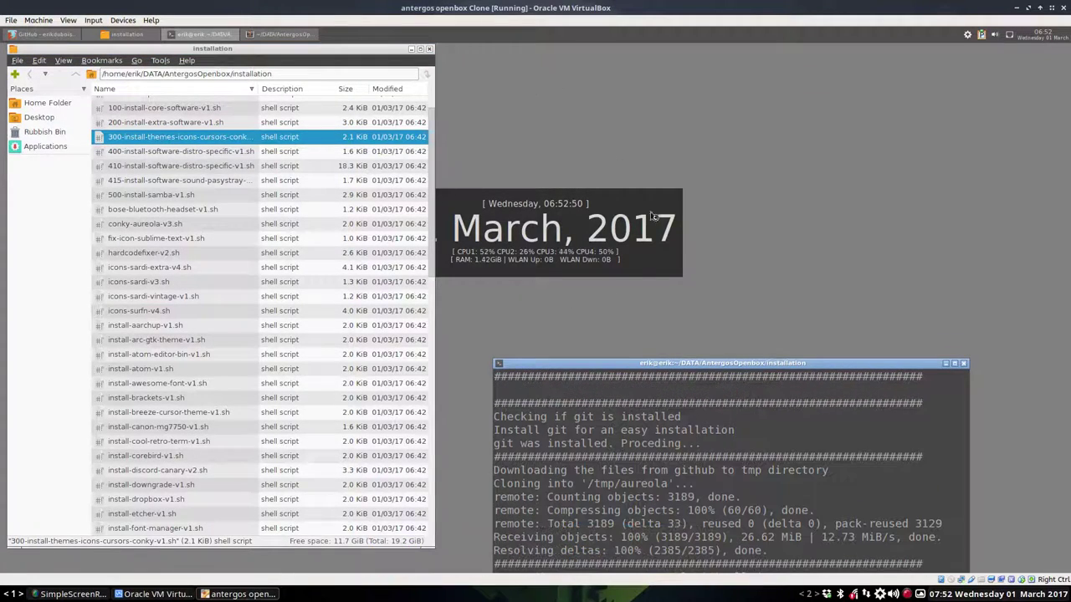
drag(712, 369, 801, 72)
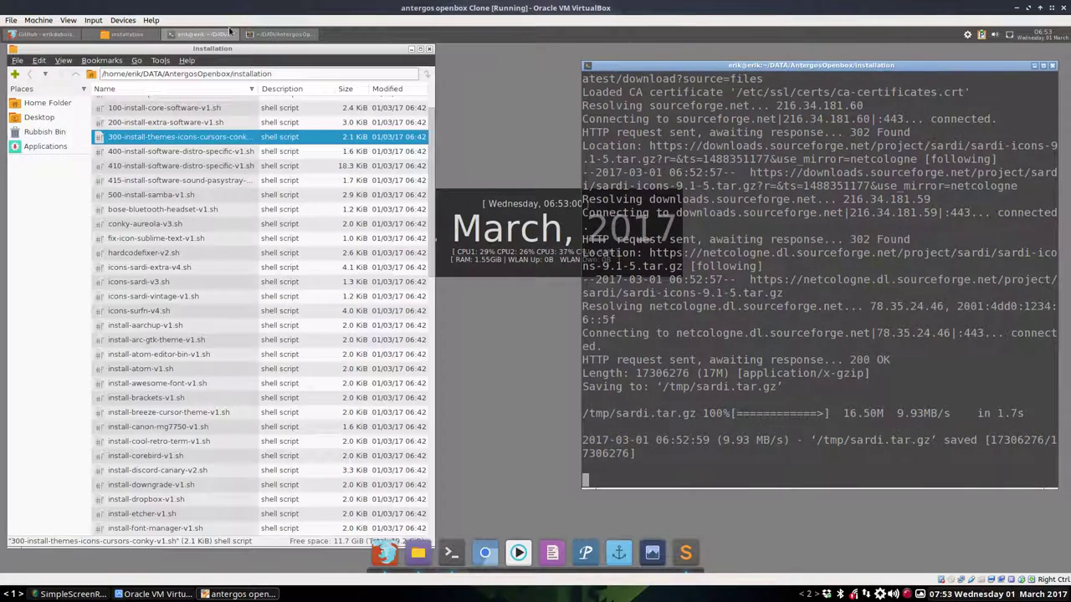
Step: Examine the Sardi icon calls on lines 34 and 40 by selecting their script names
click(281, 34)
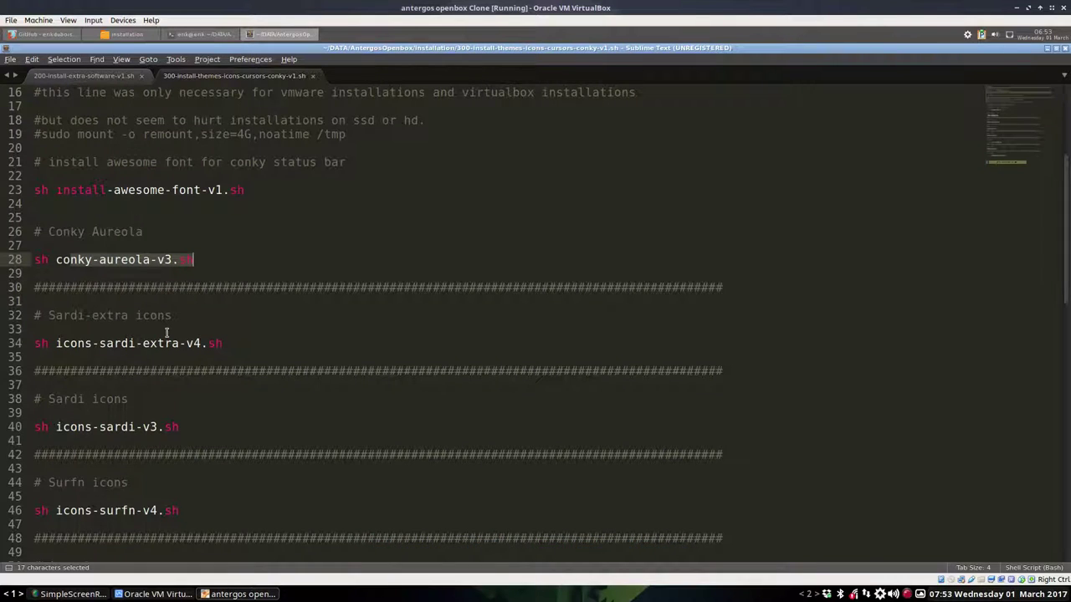
scroll(167, 333, down, 2)
drag(239, 257, 31, 259)
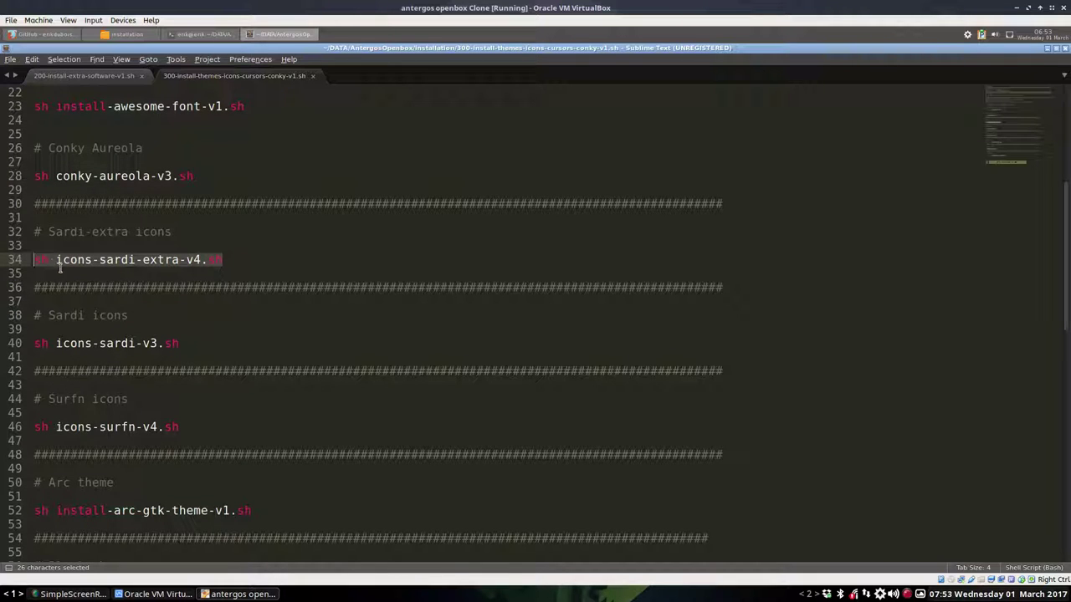
drag(189, 343, 30, 346)
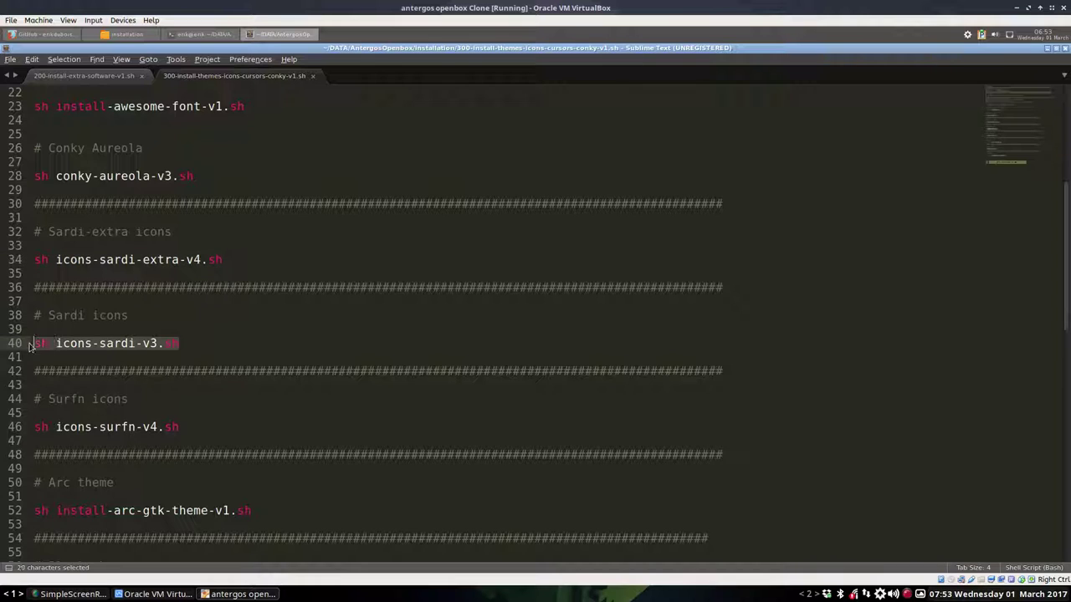
click(100, 346)
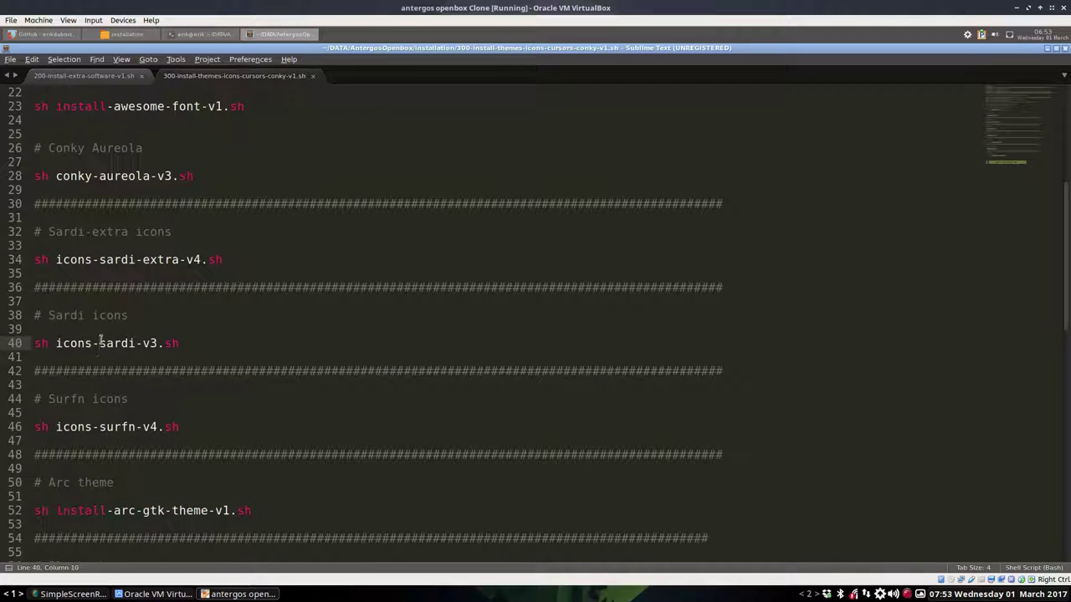
drag(99, 343, 31, 343)
click(189, 343)
shift+click(118, 342)
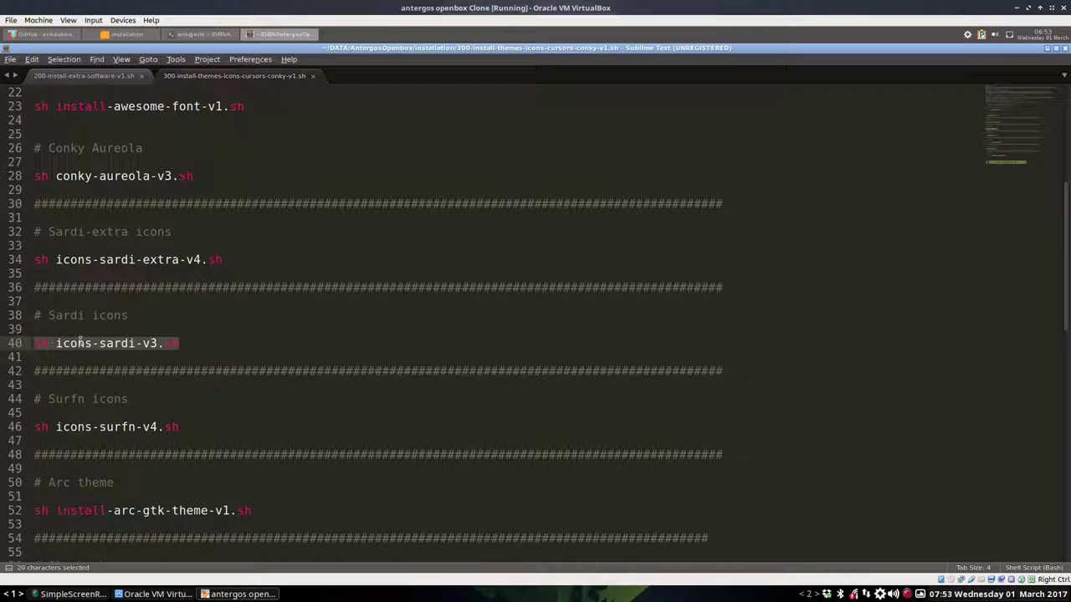
click(99, 343)
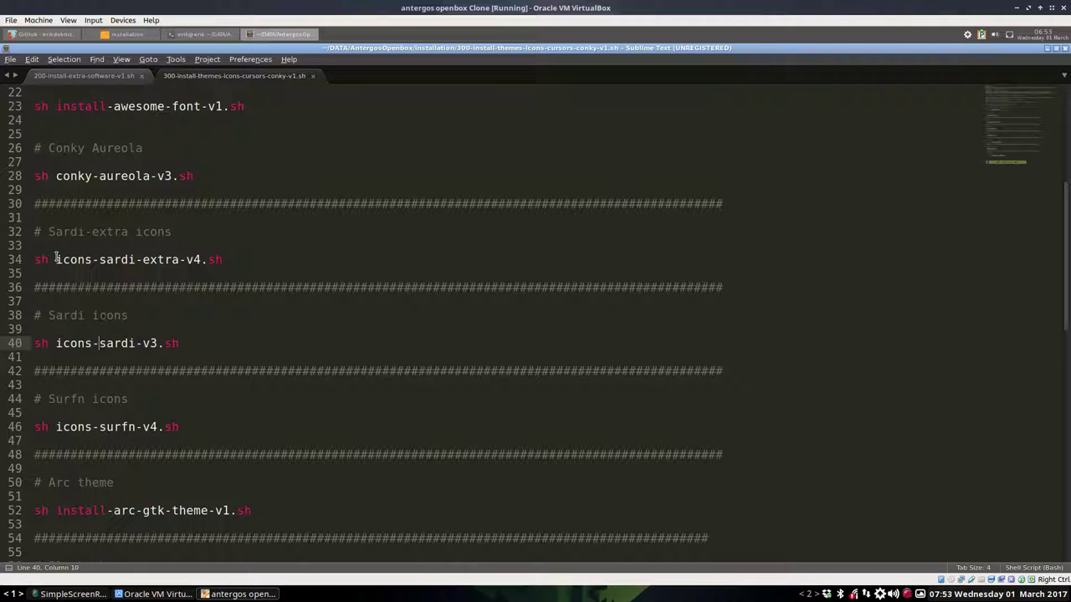
drag(56, 259, 17, 269)
click(235, 259)
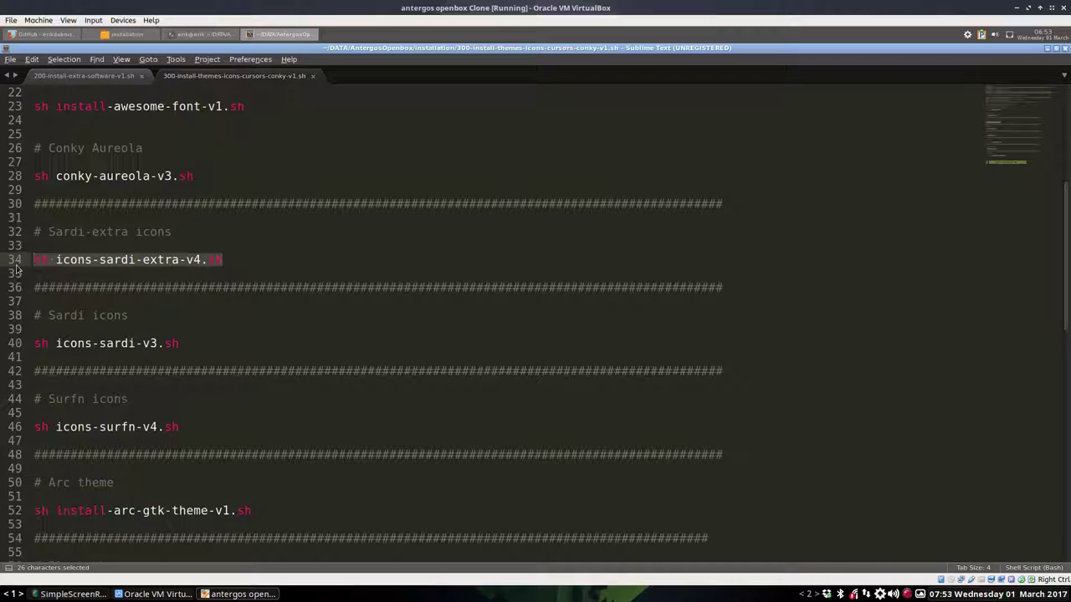
click(226, 261)
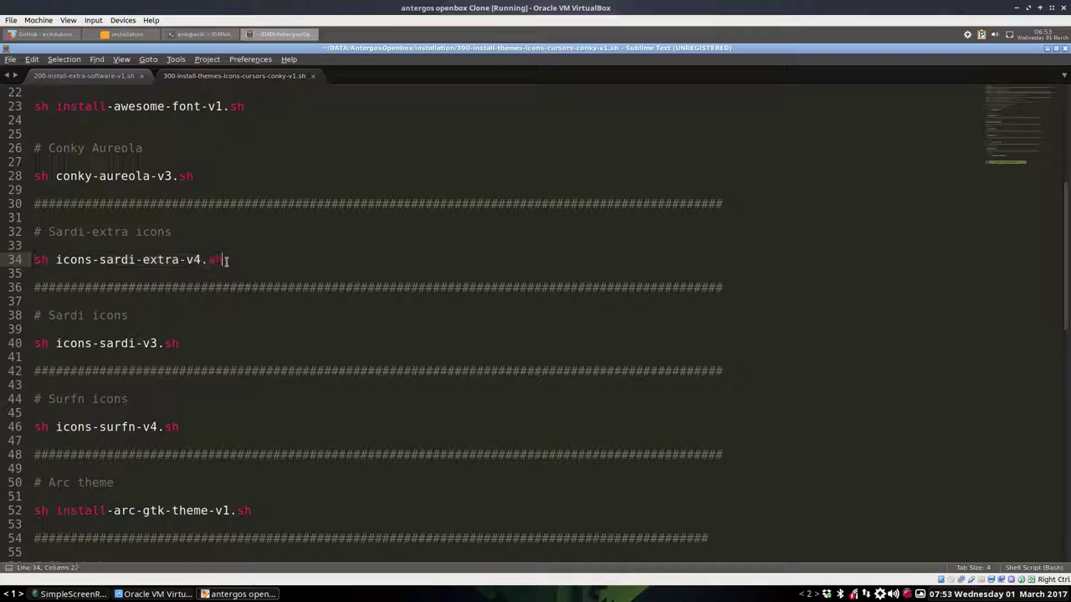
drag(223, 261, 27, 266)
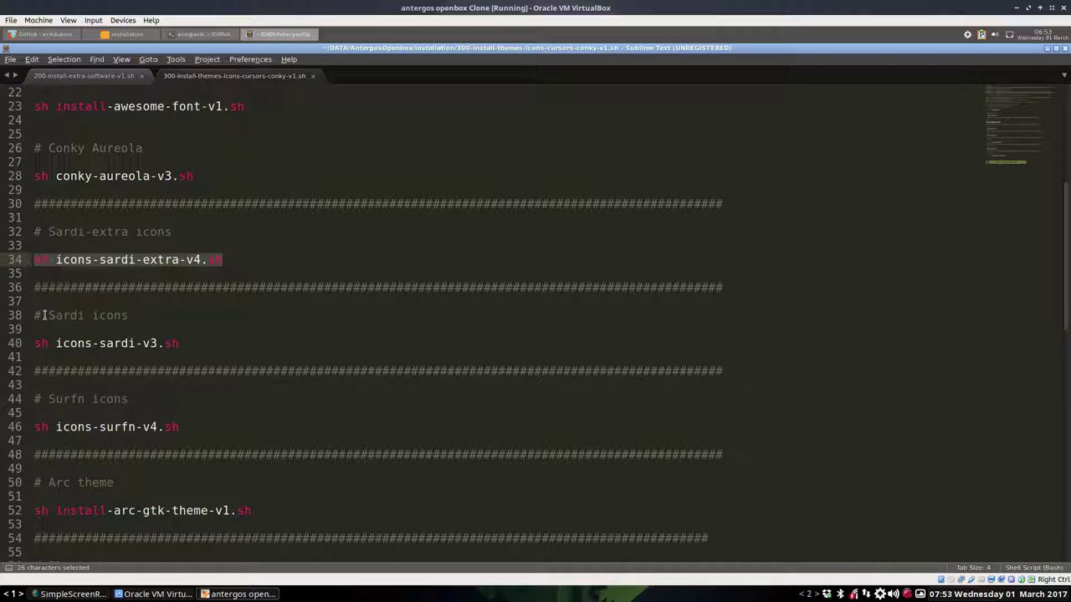
click(239, 256)
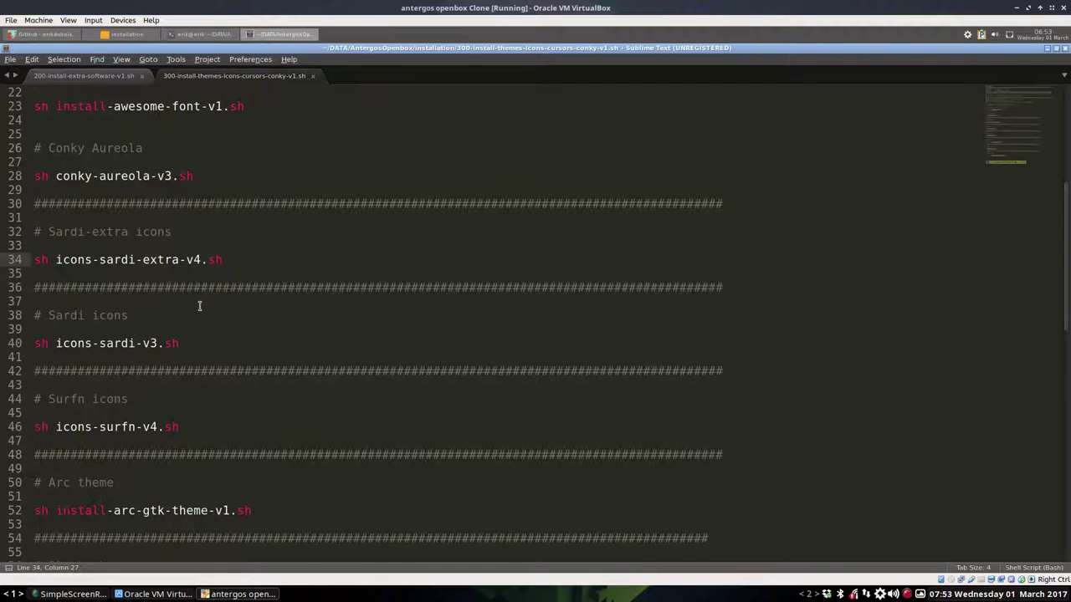
Step: Review the Surfn, Arc, plank-themes-v2.sh and Breeze cursor calls on lines 46 to 64
scroll(196, 304, down, 4)
scroll(196, 304, up, 2)
drag(179, 343, 15, 345)
drag(179, 260, 18, 261)
drag(197, 343, 12, 346)
scroll(84, 351, down, 4)
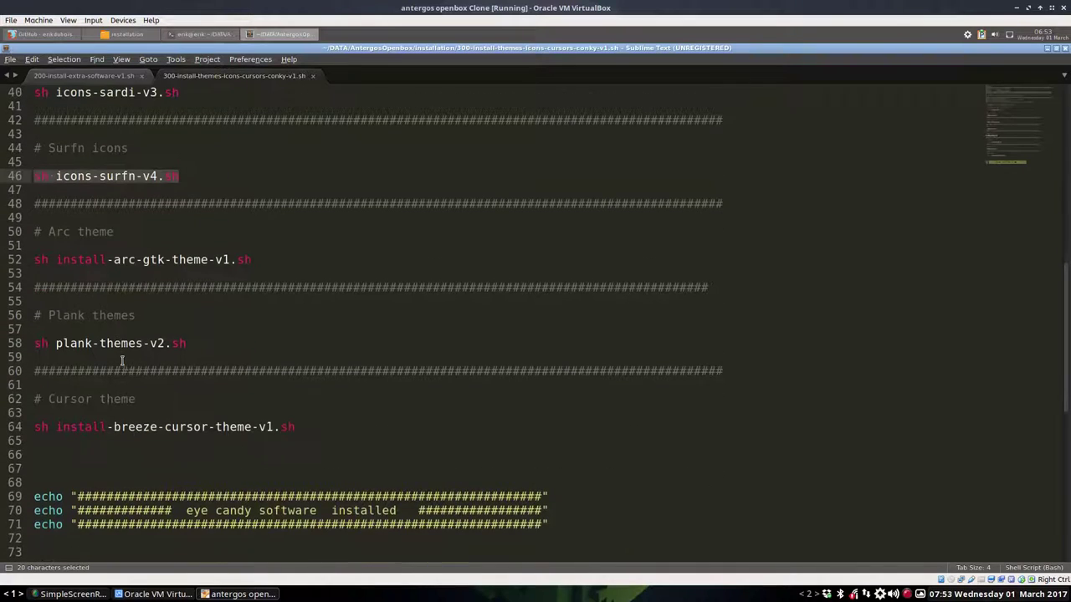
click(86, 260)
drag(251, 260, 12, 264)
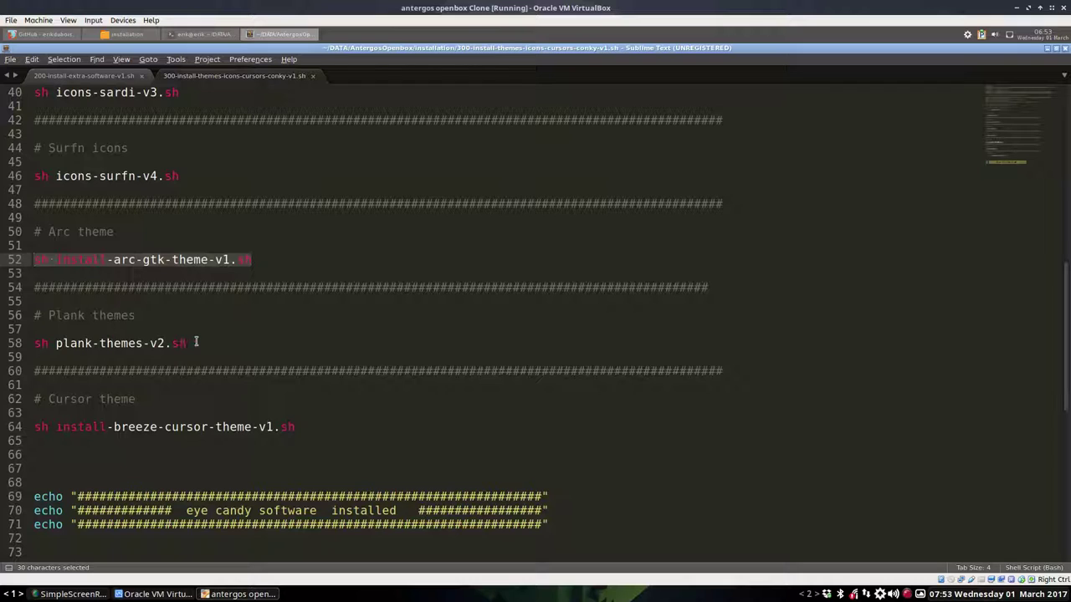
drag(196, 342, 18, 342)
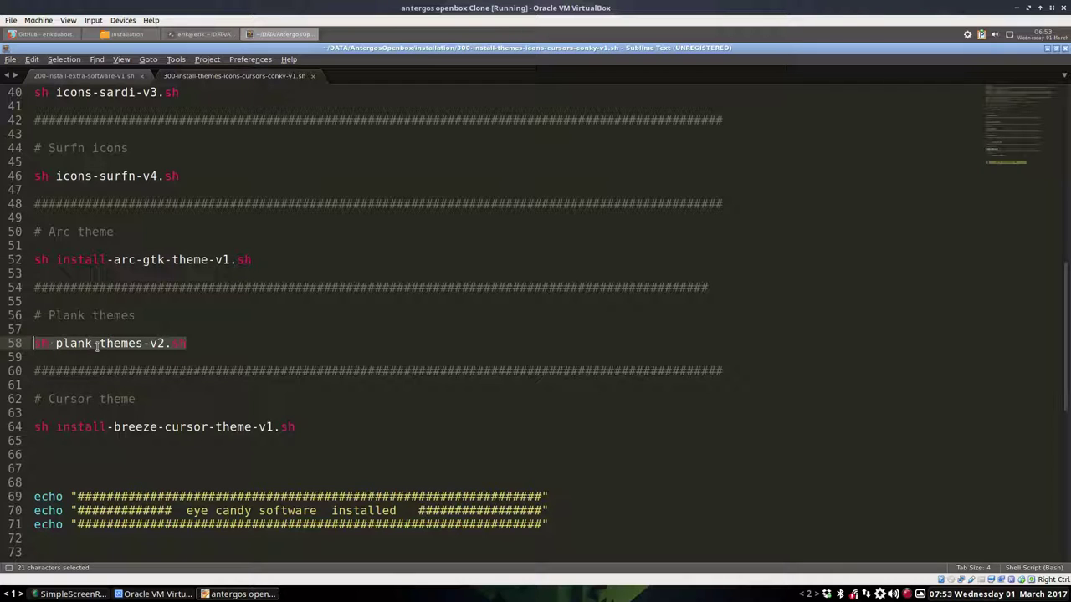
mouse_move(426, 567)
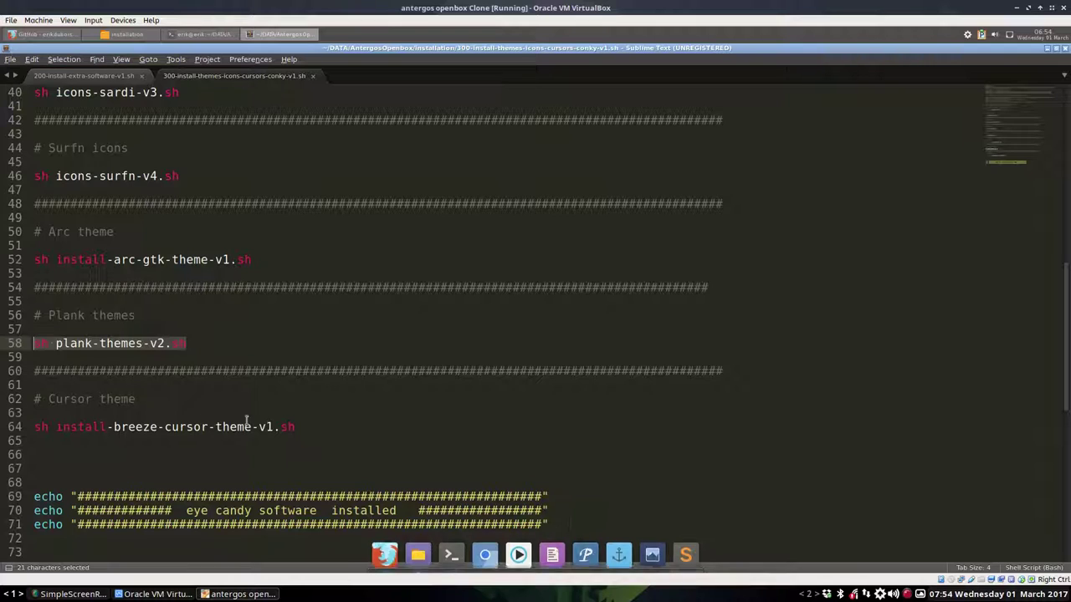
click(140, 348)
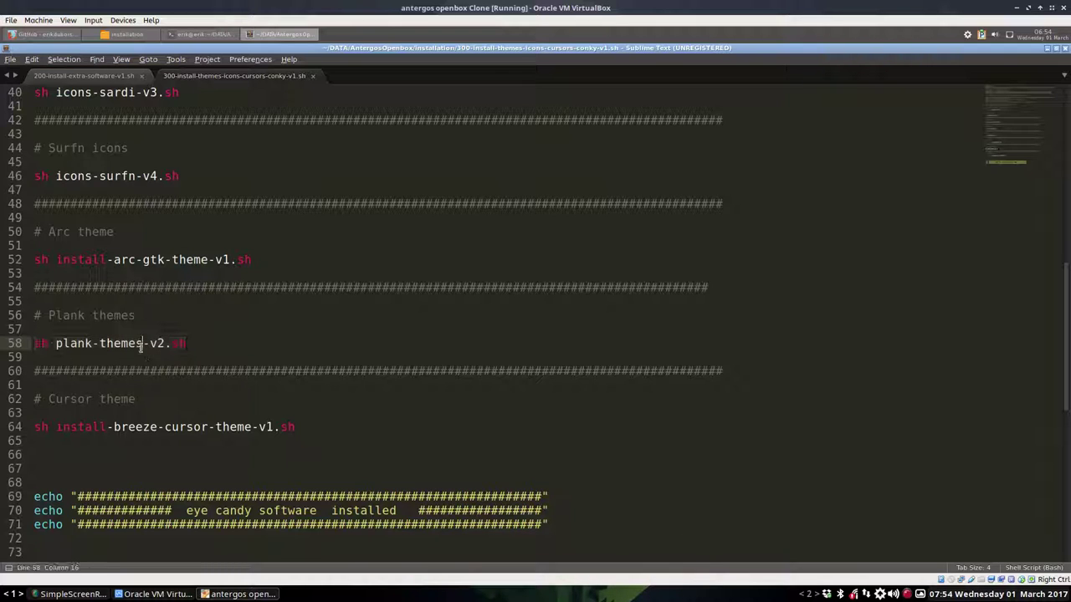
click(151, 427)
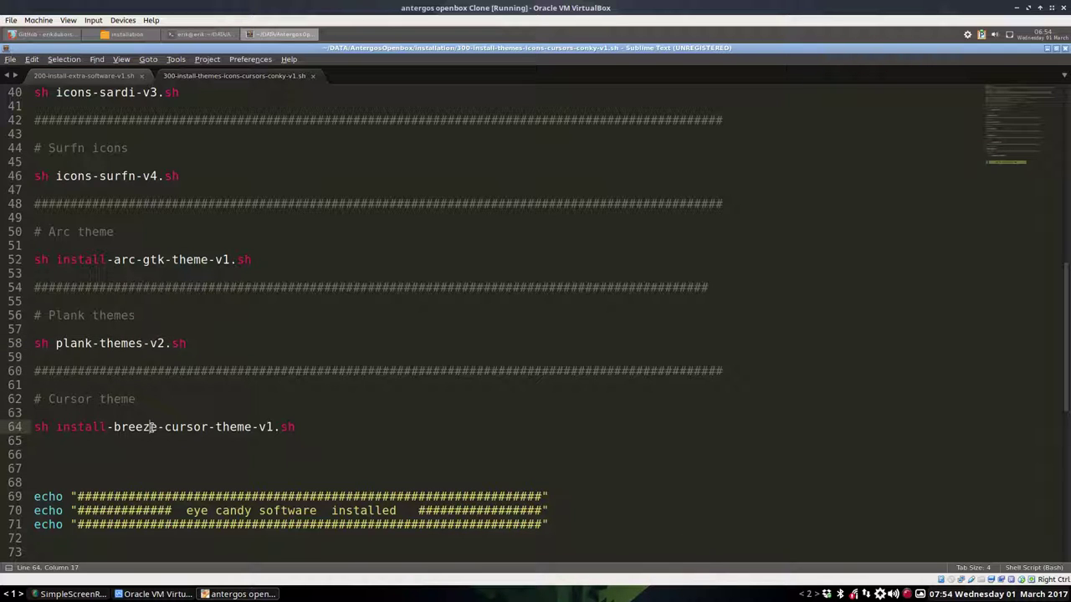
drag(77, 428, 251, 429)
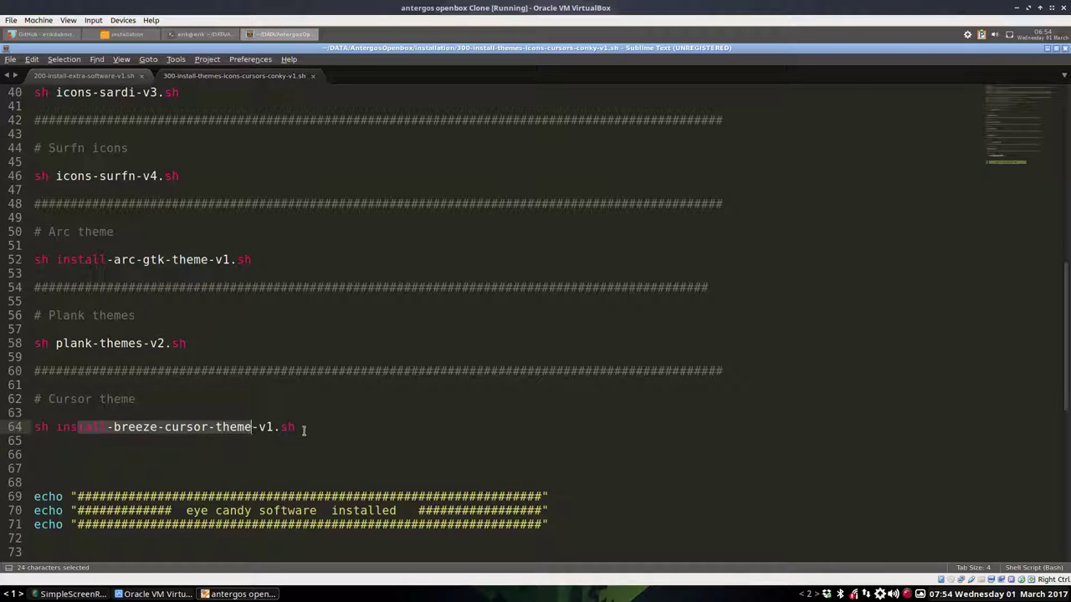
Step: Check the terminal's missing plank-themes-v2.sh error and confirm the actual file is plank-themes-v3.sh
click(1047, 48)
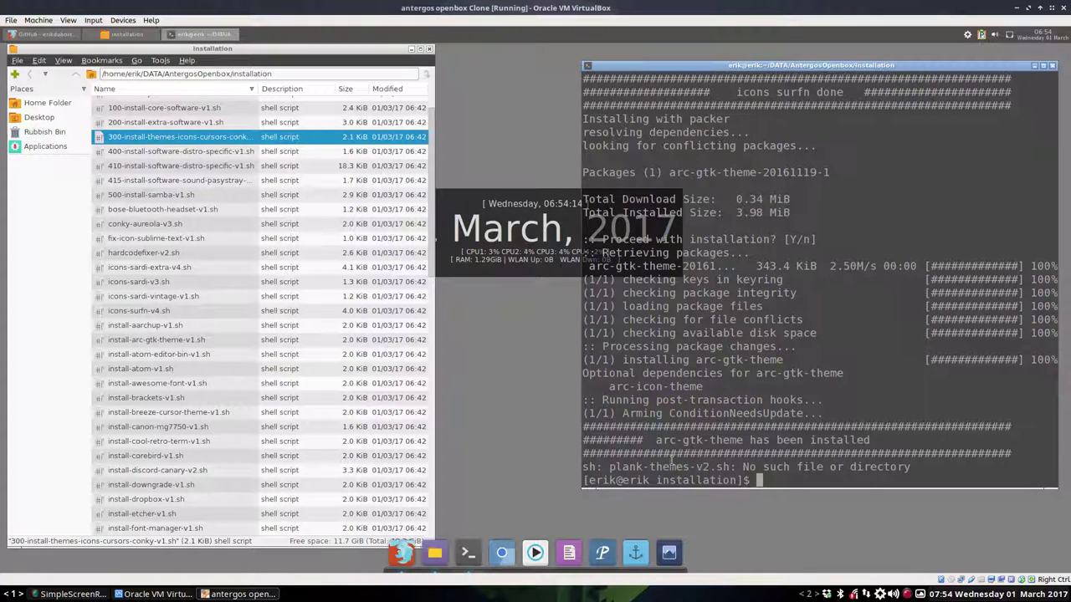
drag(612, 465, 741, 466)
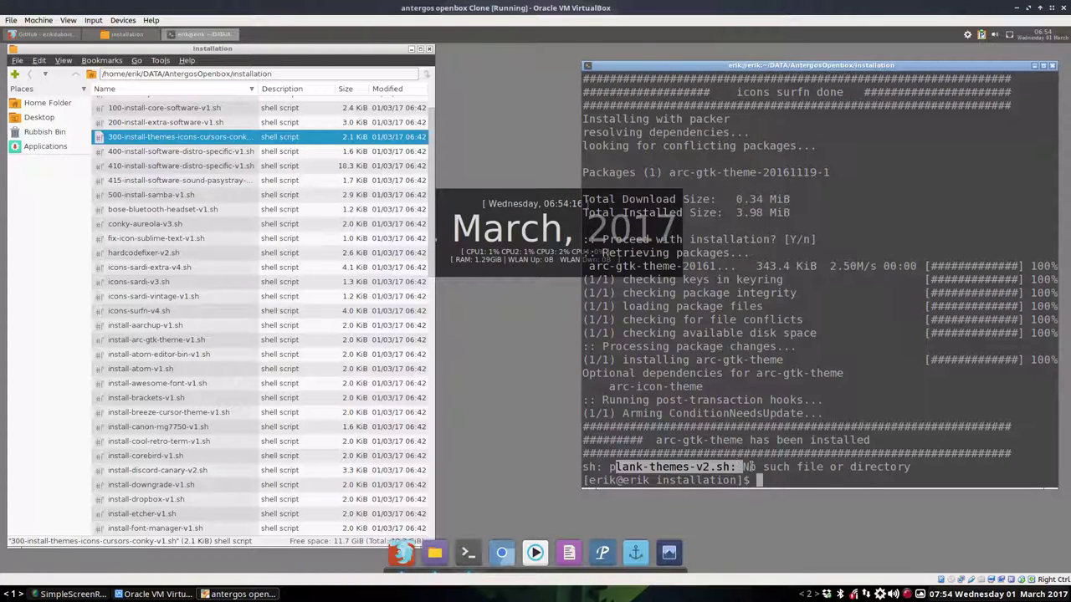
click(803, 478)
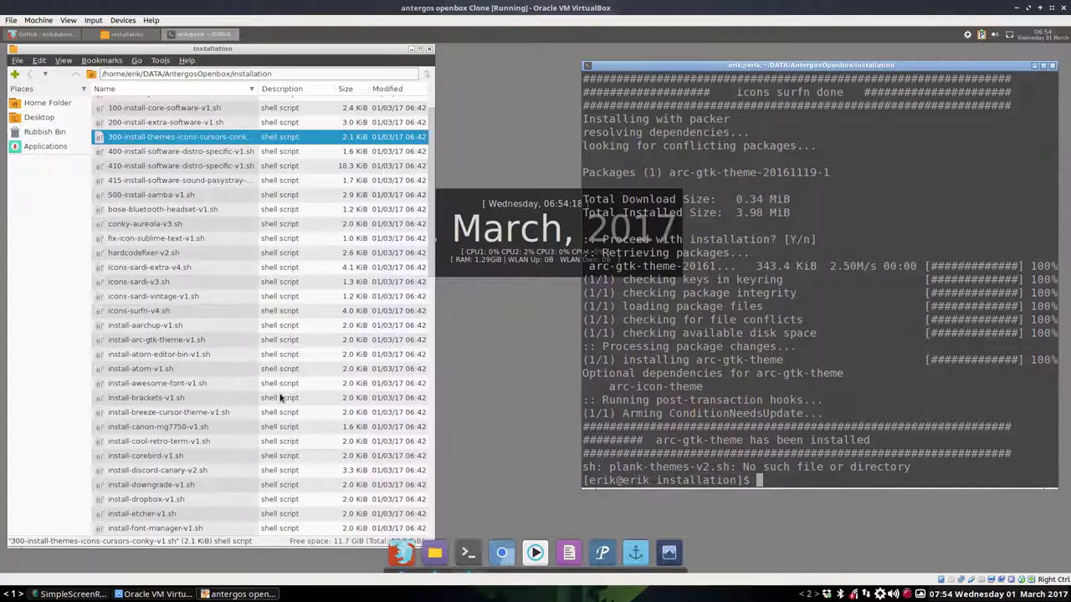
scroll(245, 401, down, 5)
scroll(230, 396, down, 7)
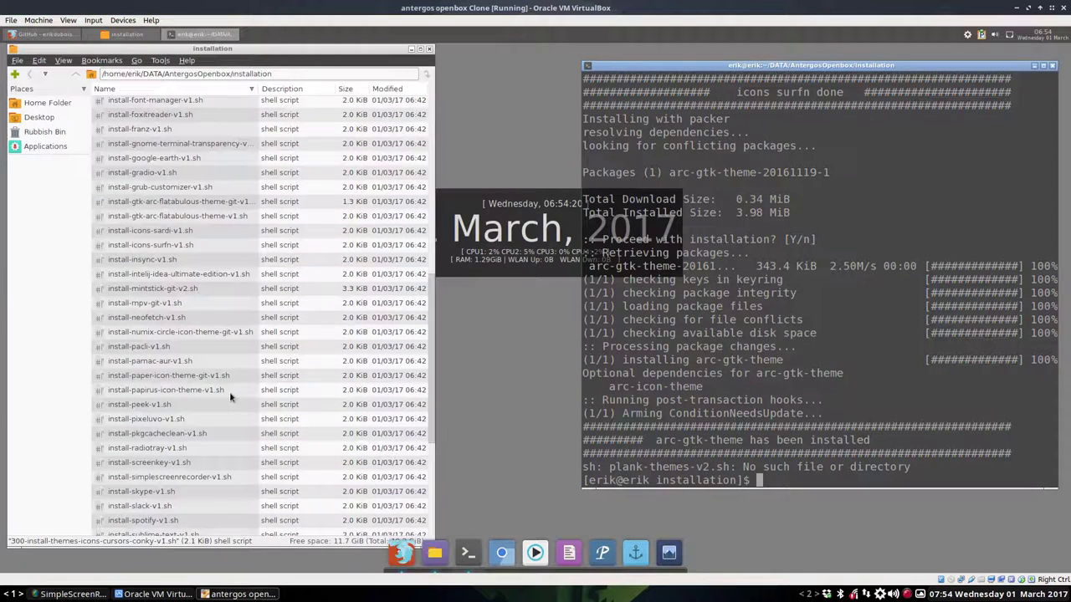
scroll(229, 391, down, 4)
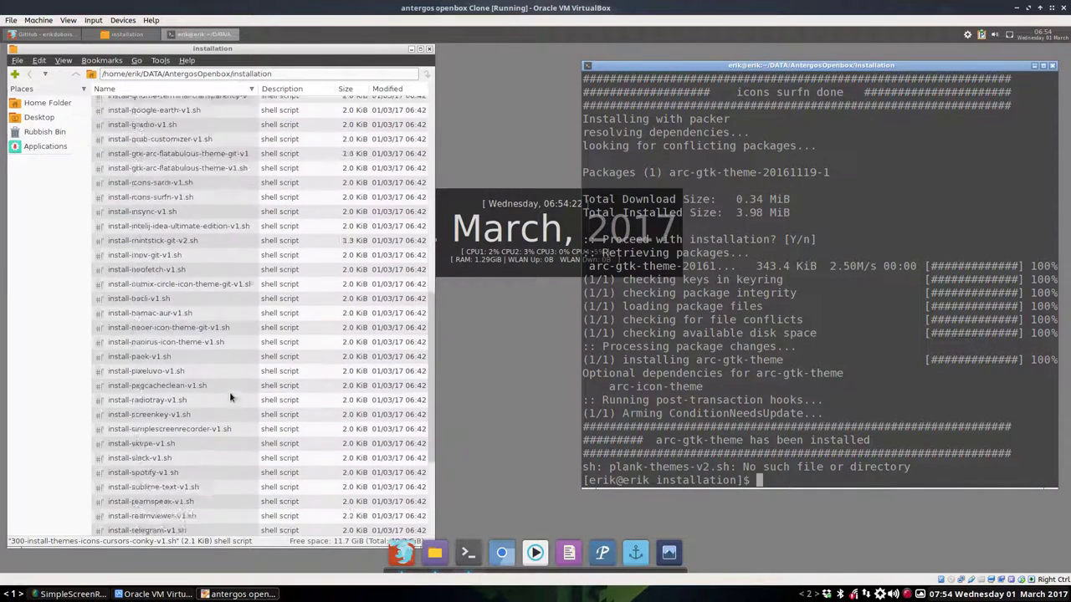
click(154, 518)
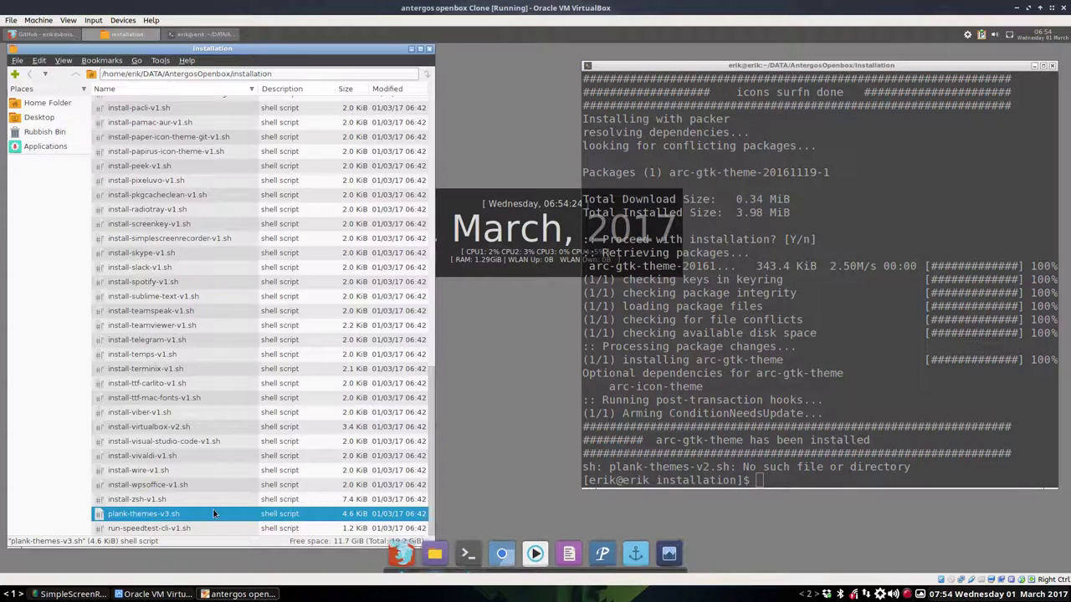
scroll(163, 392, up, 15)
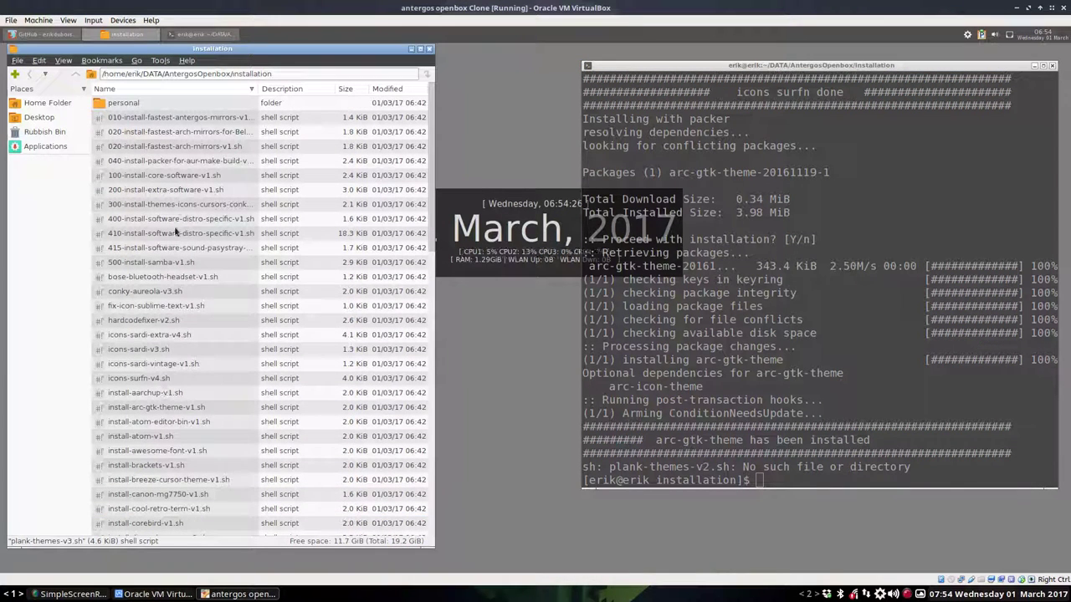
Step: Change line 58 of the 300 script from plank-themes-v2.sh to v3 and save it
double_click(176, 204)
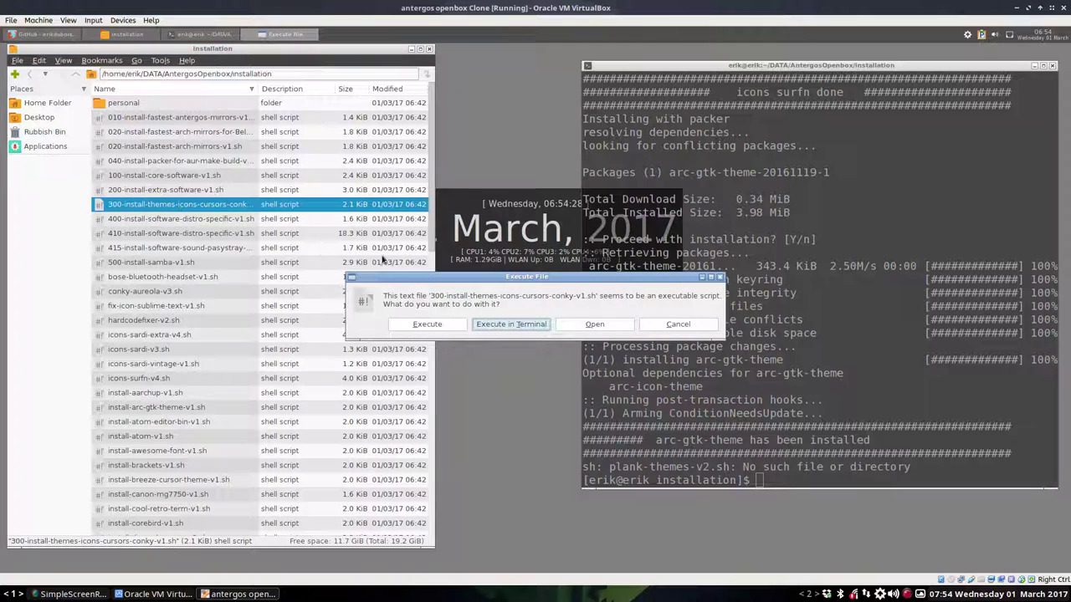
click(593, 324)
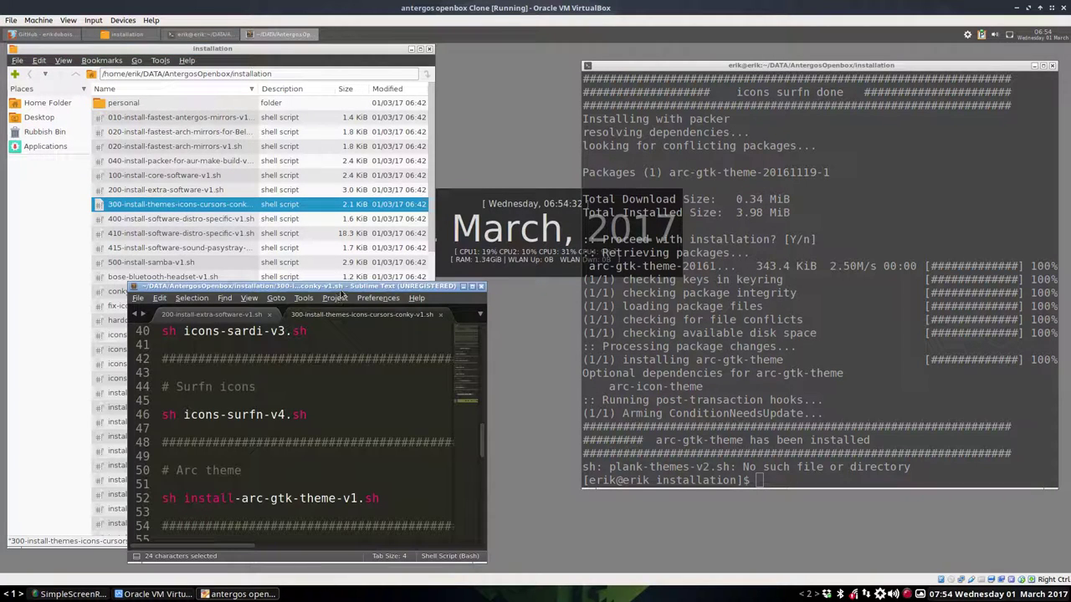
scroll(359, 493, down, 6)
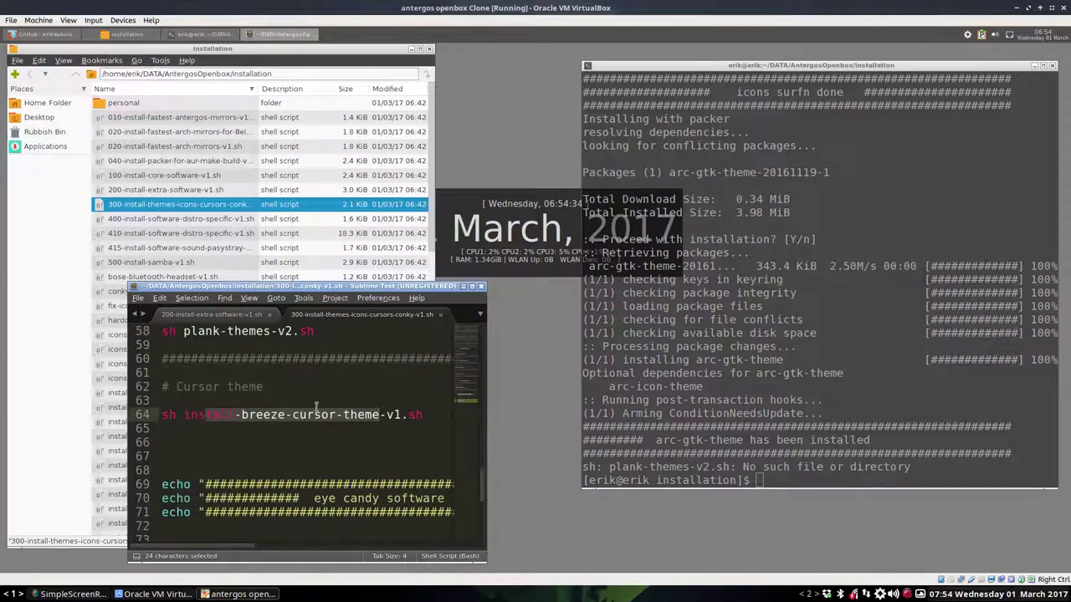
click(290, 332)
key(BackSpace)
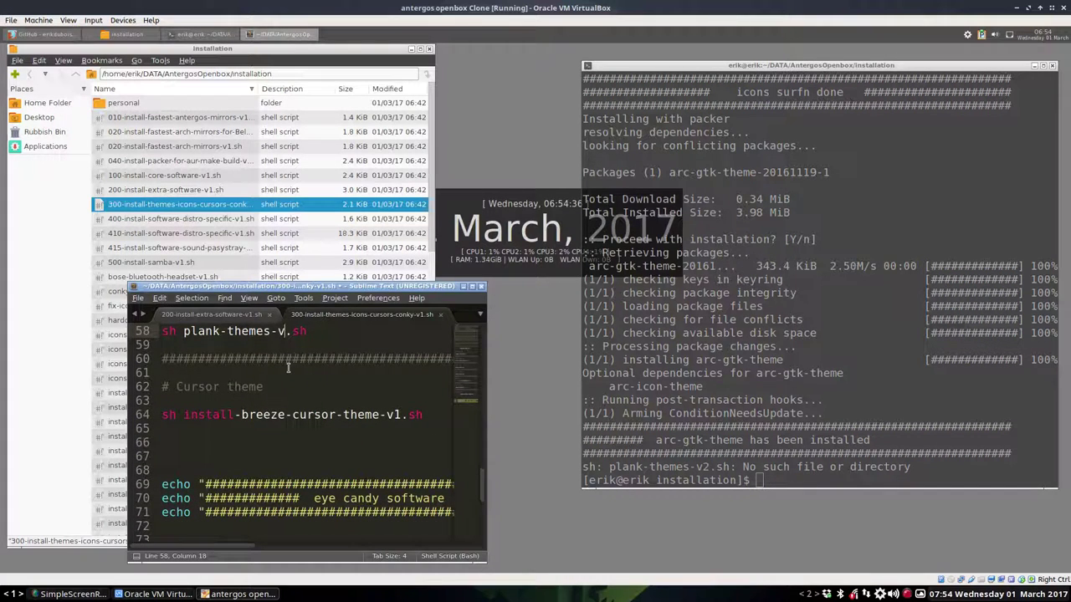
text(3)
key(ctrl+s)
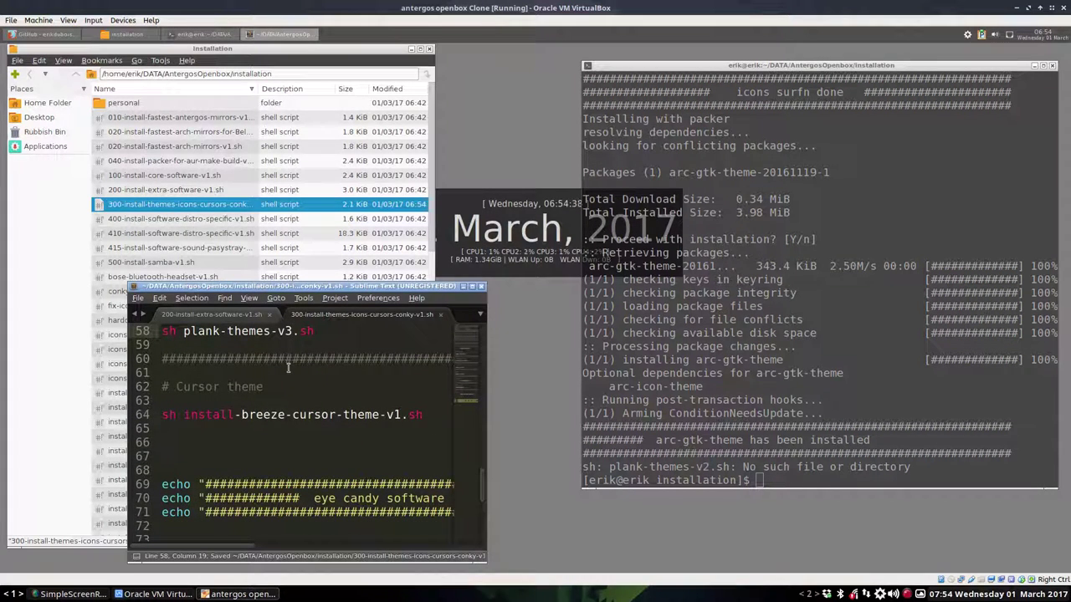
Step: Close the editor and run ./plank-themes-v3.sh in the terminal to install the plank themes
click(482, 286)
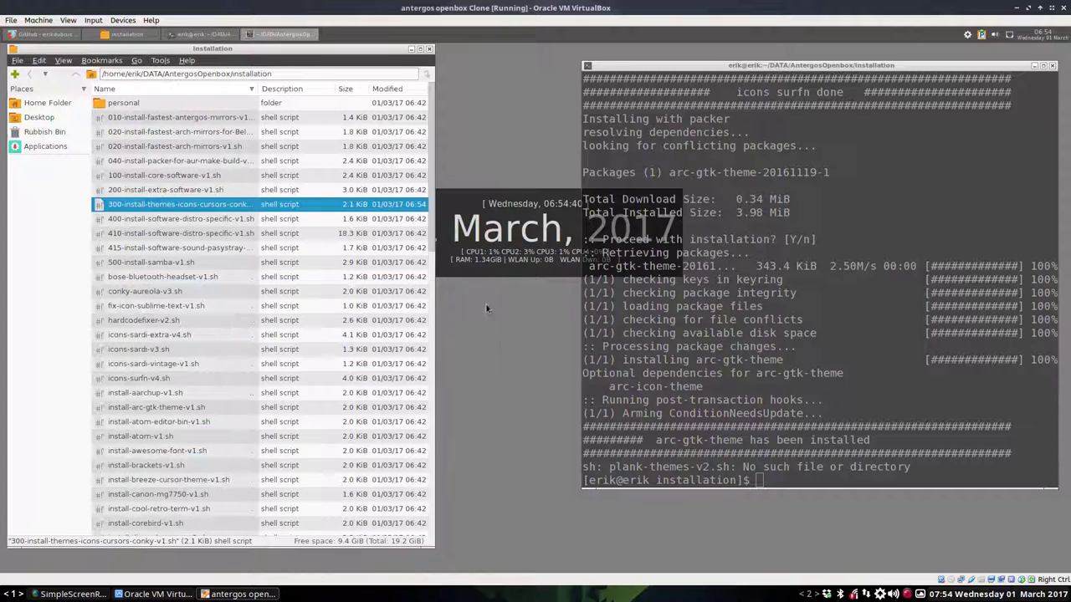
click(772, 452)
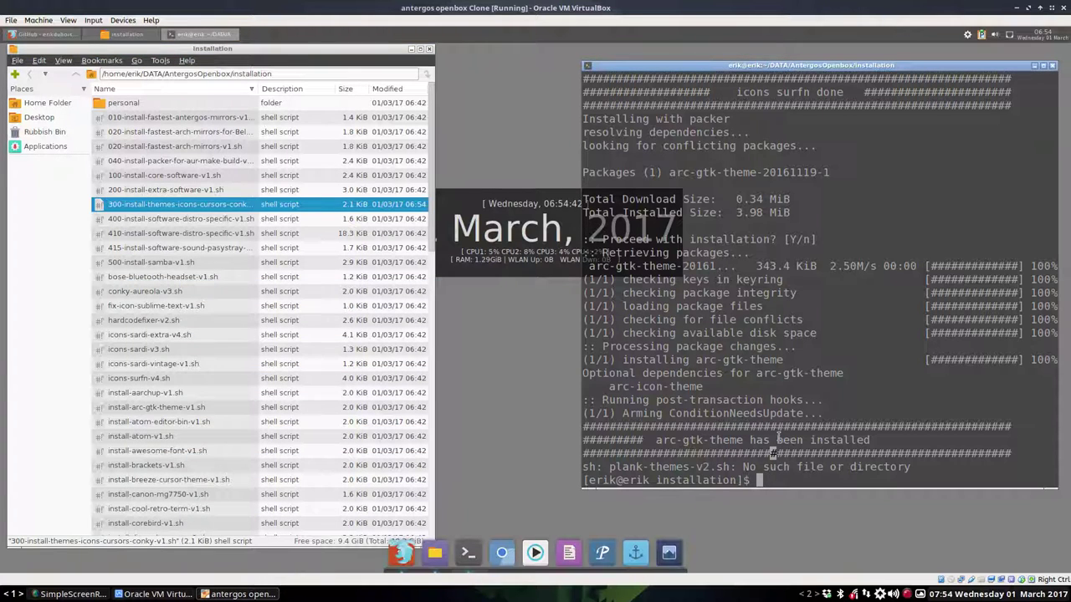
text(./plank-themes-v3.sh)
key(Return)
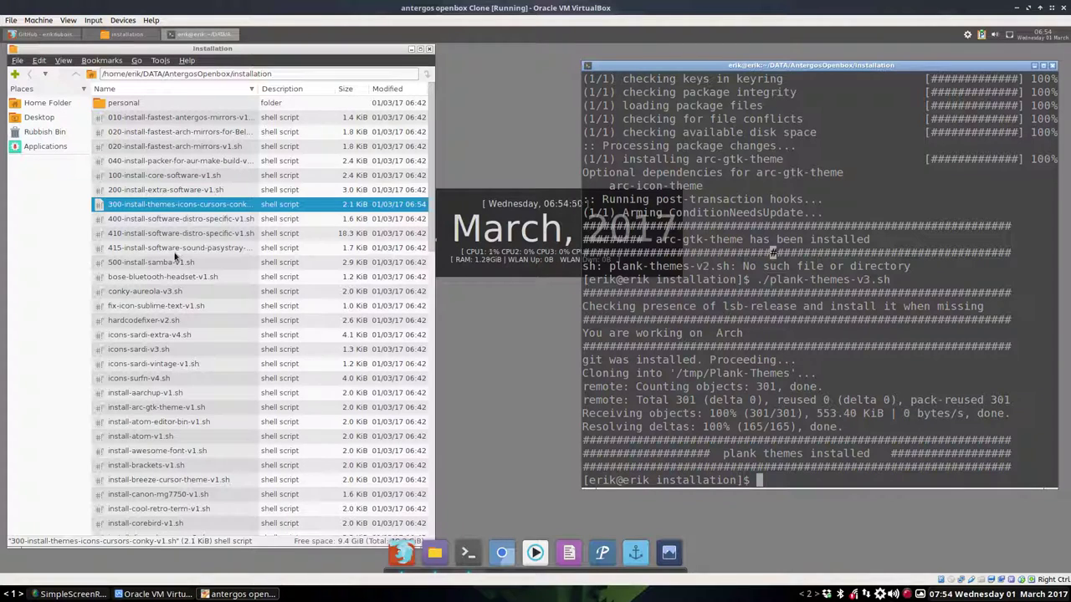
click(181, 222)
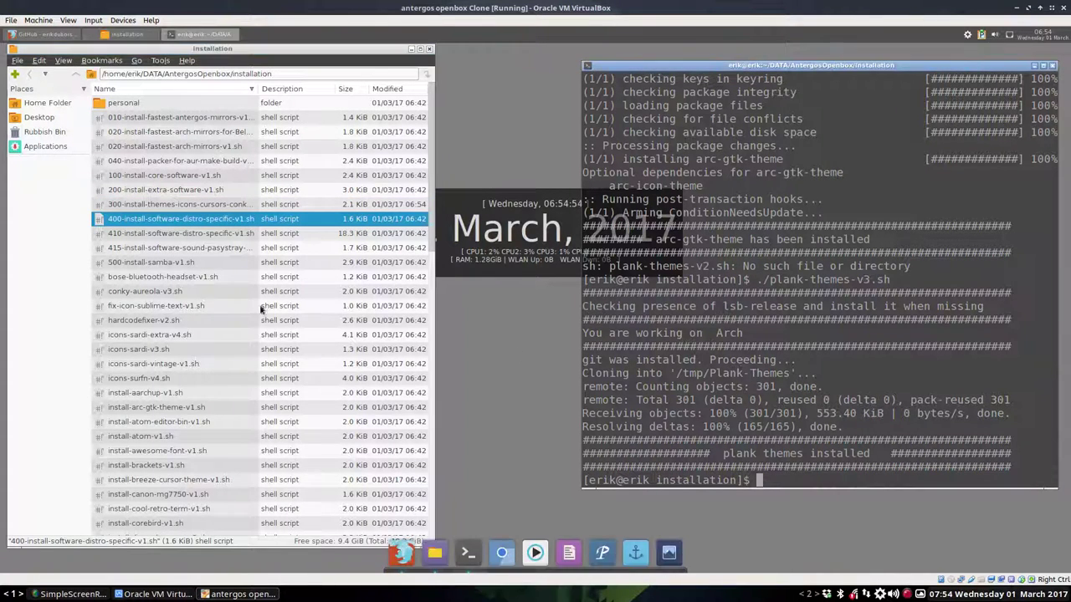
Step: Open the 400 distro-specific script in Sublime Text and review its noto-fonts install line
double_click(222, 219)
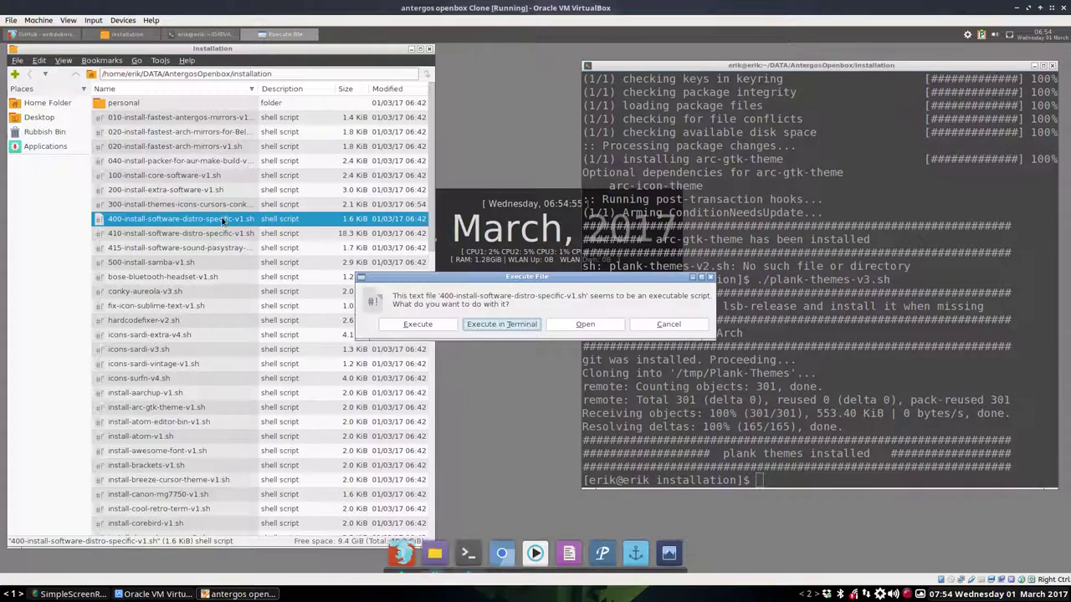
click(583, 325)
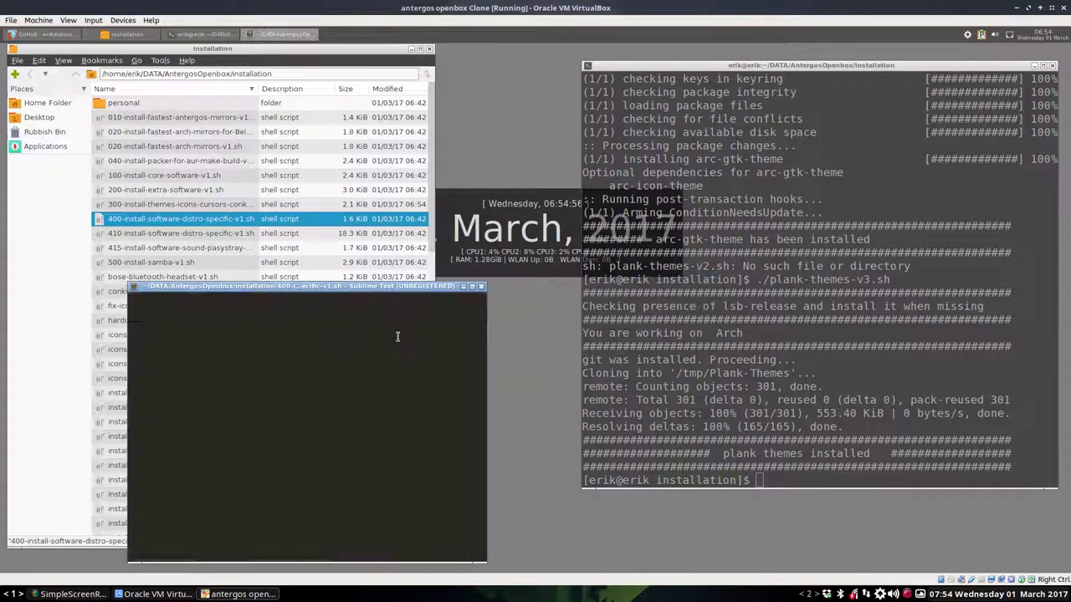
double_click(368, 287)
scroll(348, 343, down, 5)
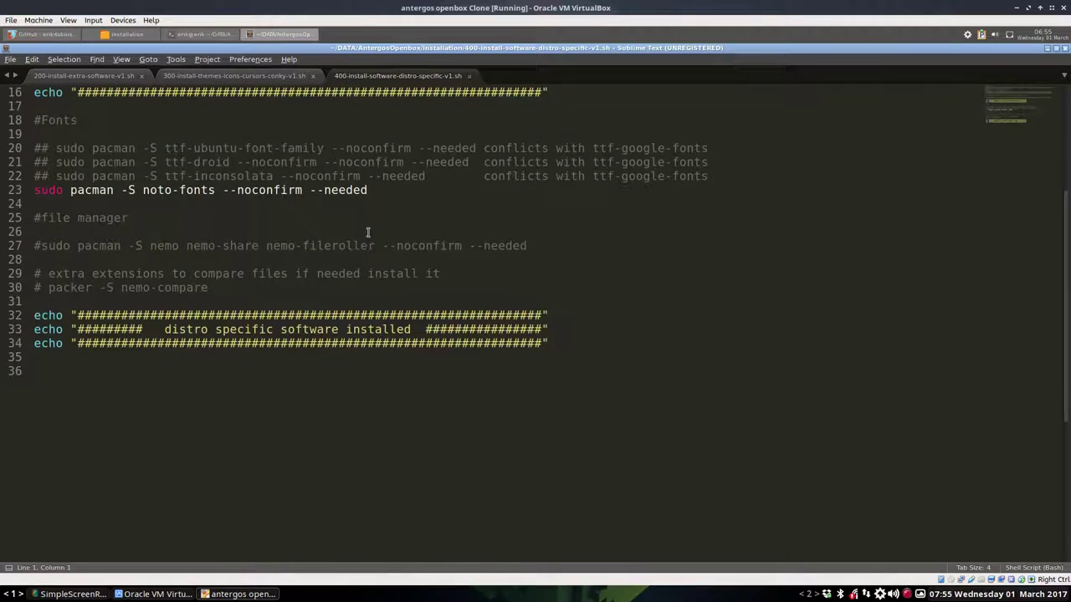
drag(374, 193, 2, 189)
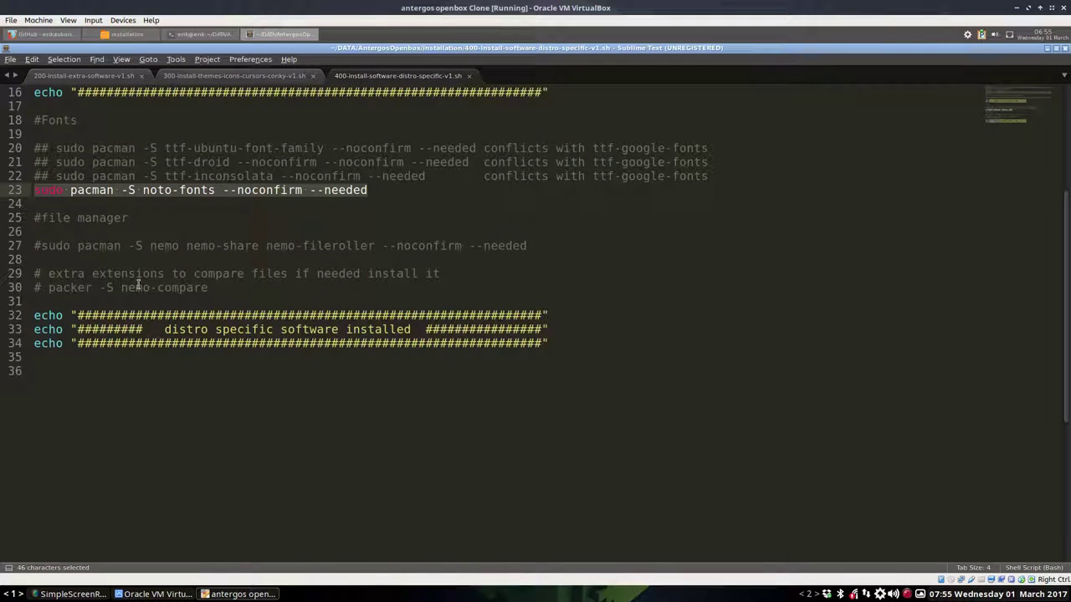
click(1065, 49)
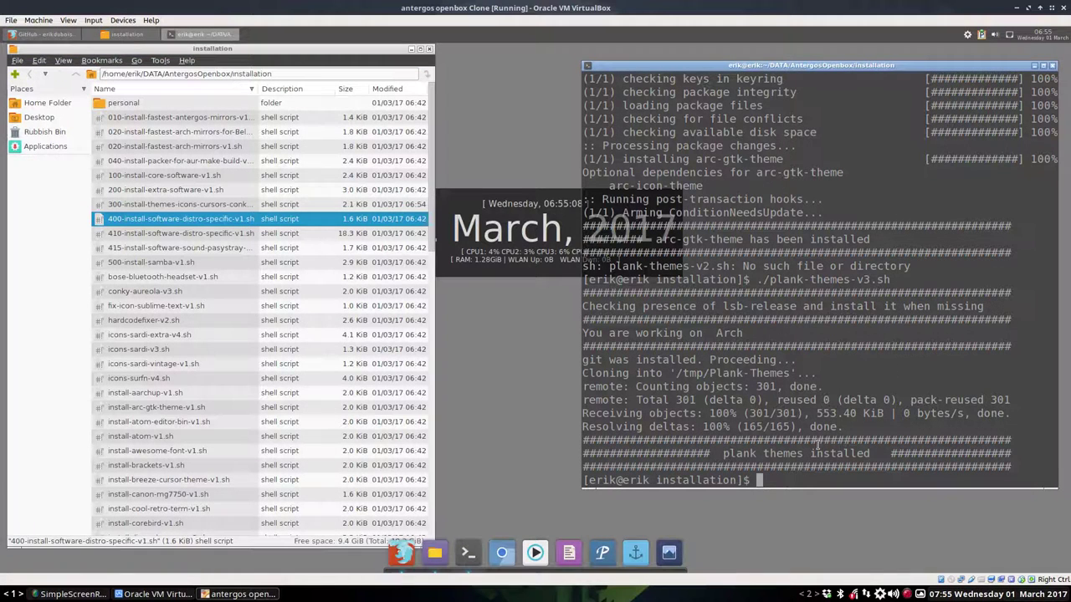
Step: Run ./400-install-software-distro-specific-v1.sh in the terminal to install noto-fonts
text(./40)
key(Tab)
key(Return)
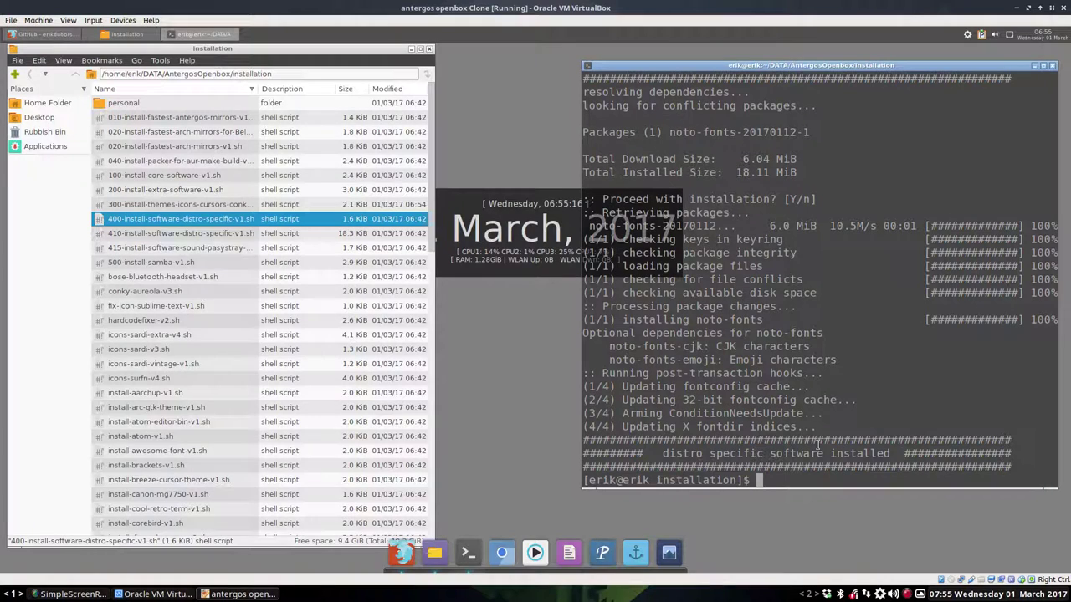
Step: Open 410-install-software-distro-specific-v1.sh in a maximized Sublime Text window
double_click(225, 235)
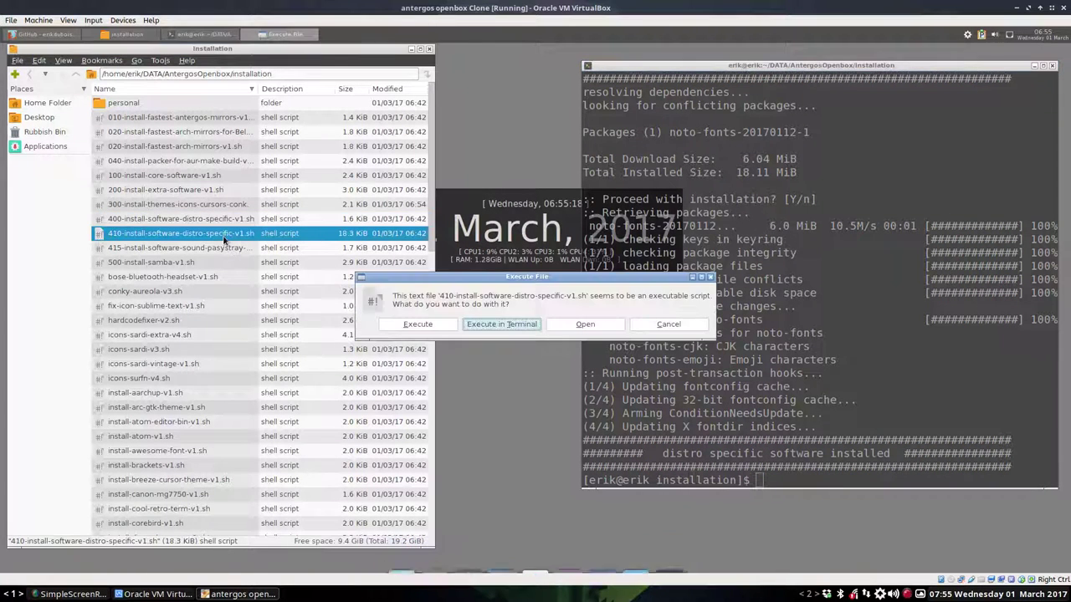
click(584, 324)
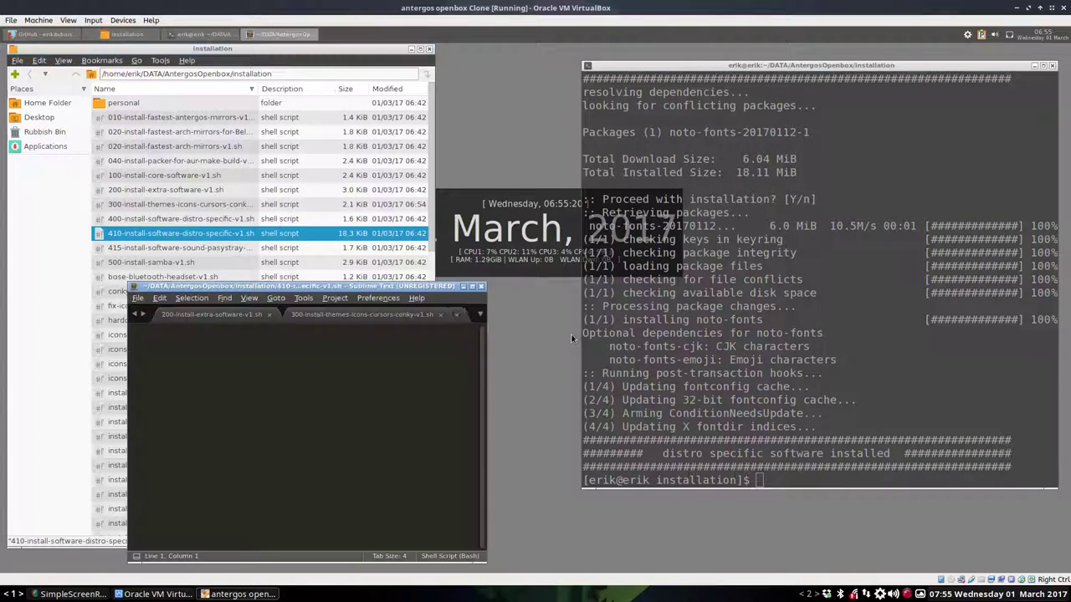
double_click(368, 287)
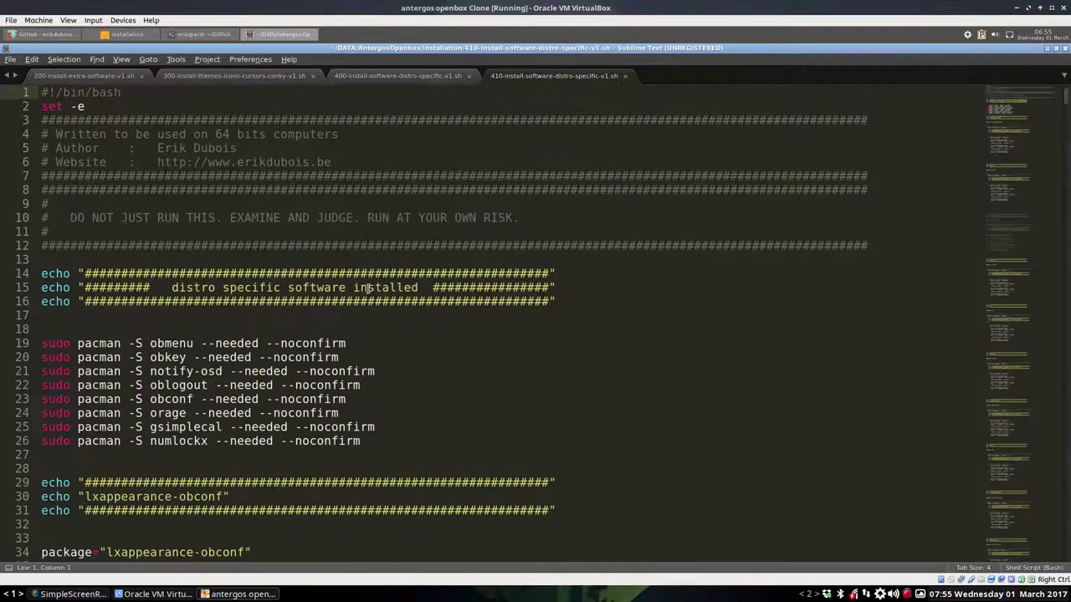
scroll(220, 319, down, 3)
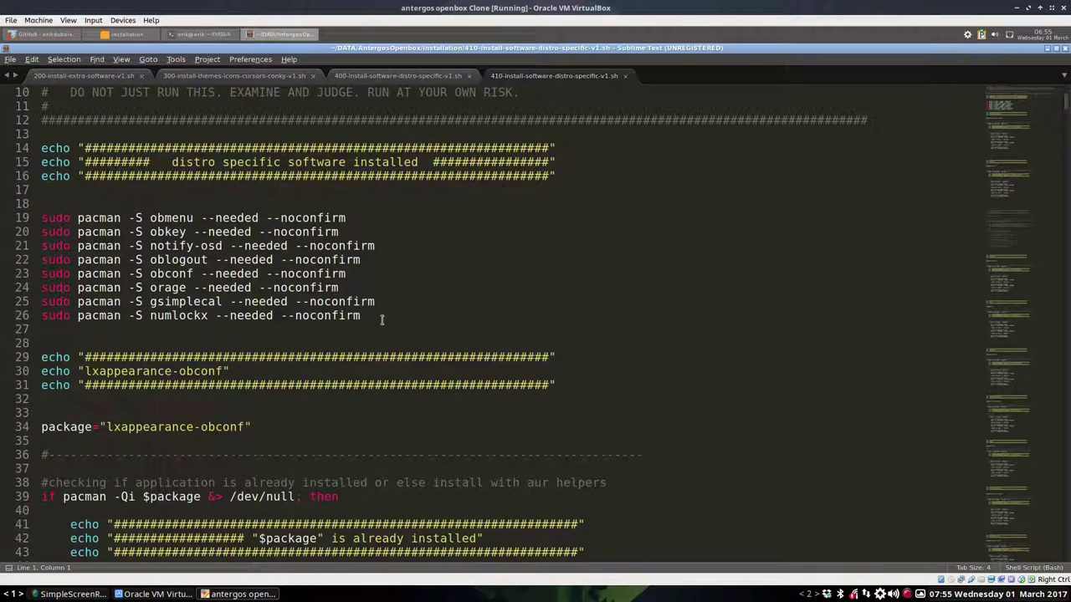
Step: Read through the pacman install lines, highlighting the lxappearance-obconf and lxrandr package names
drag(381, 318, 14, 216)
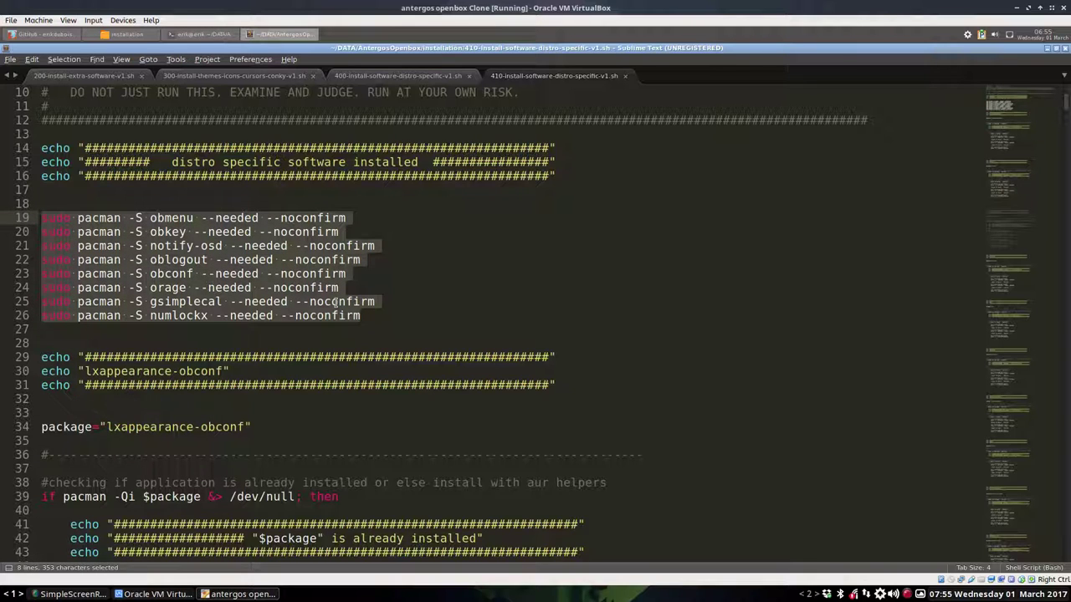
click(386, 319)
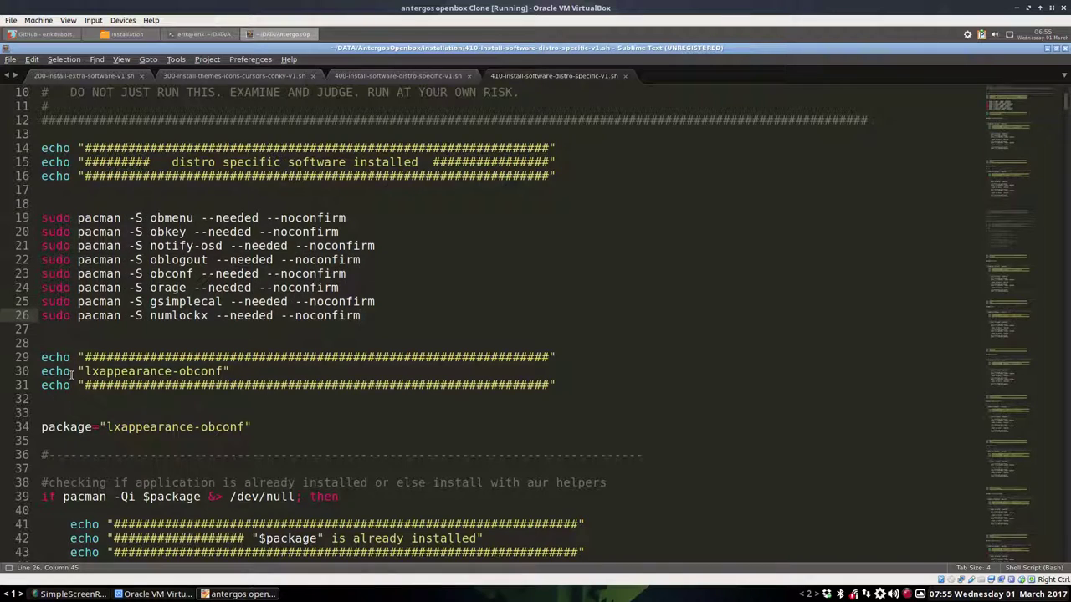
scroll(67, 334, down, 2)
drag(43, 276, 78, 512)
scroll(79, 512, down, 3)
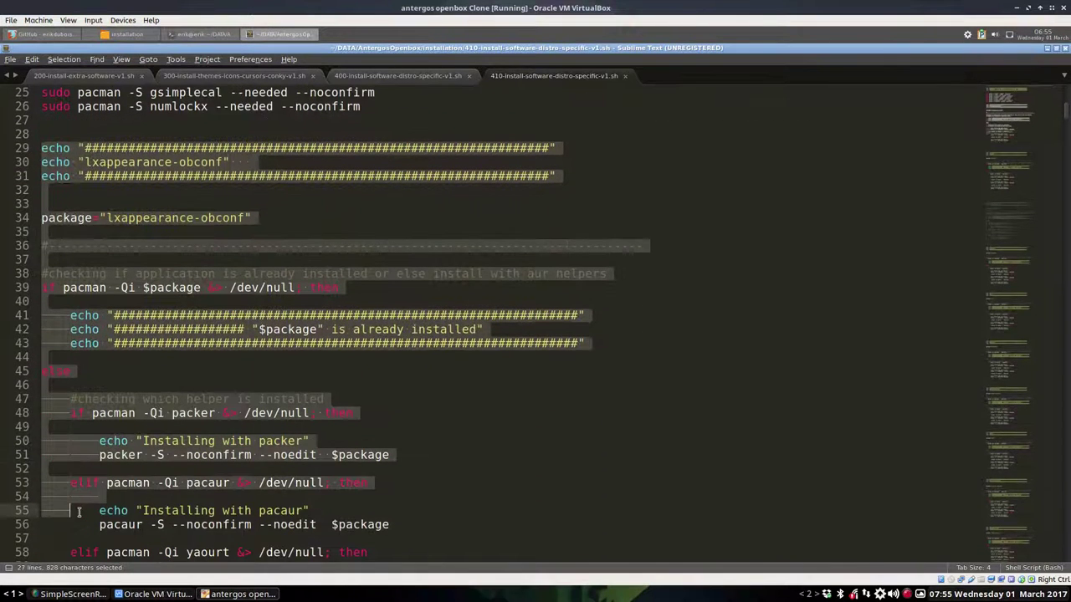
click(212, 426)
drag(92, 161, 223, 162)
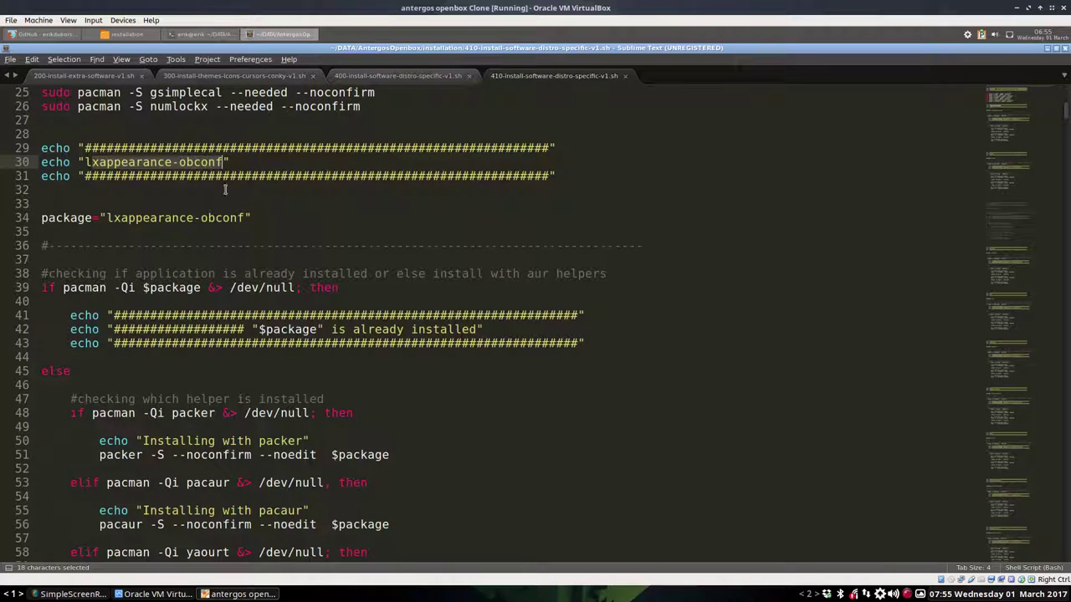
scroll(247, 357, down, 10)
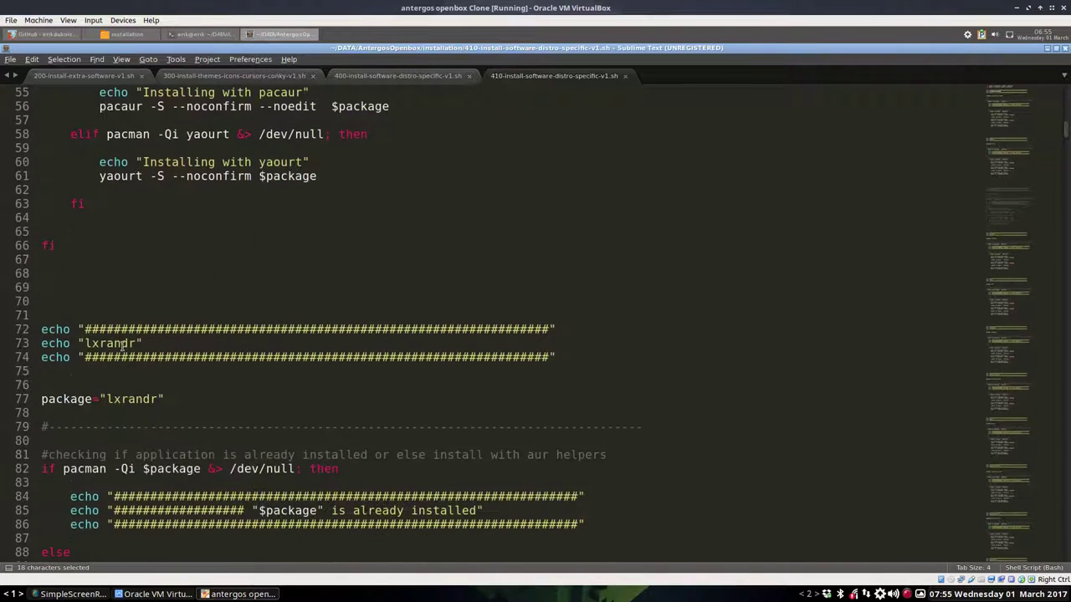
click(85, 343)
drag(103, 342, 141, 345)
scroll(173, 416, down, 15)
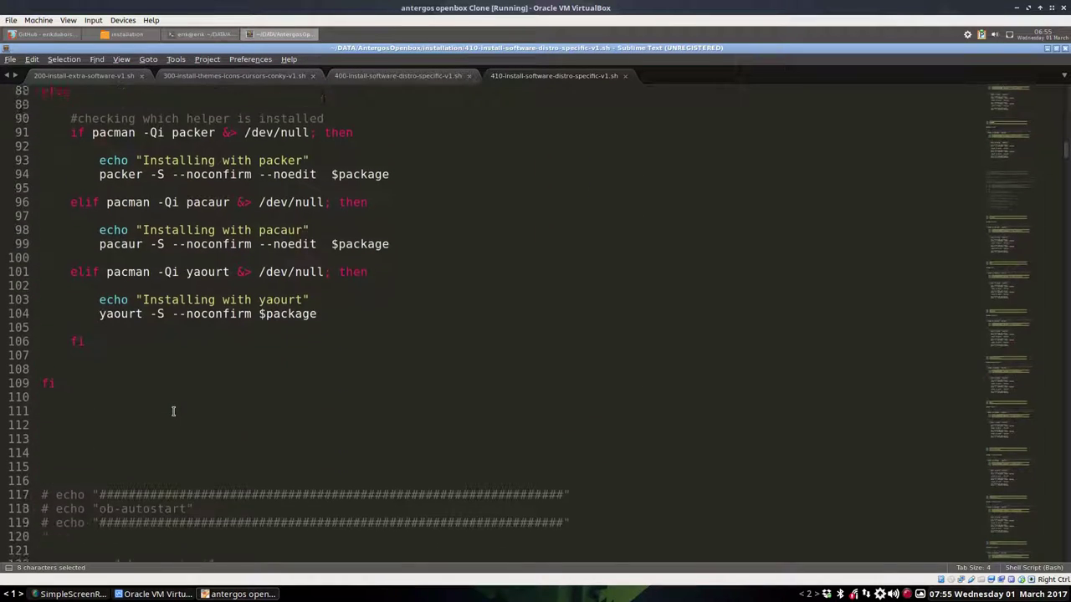
scroll(173, 410, down, 4)
scroll(174, 410, up, 1)
scroll(173, 410, down, 1)
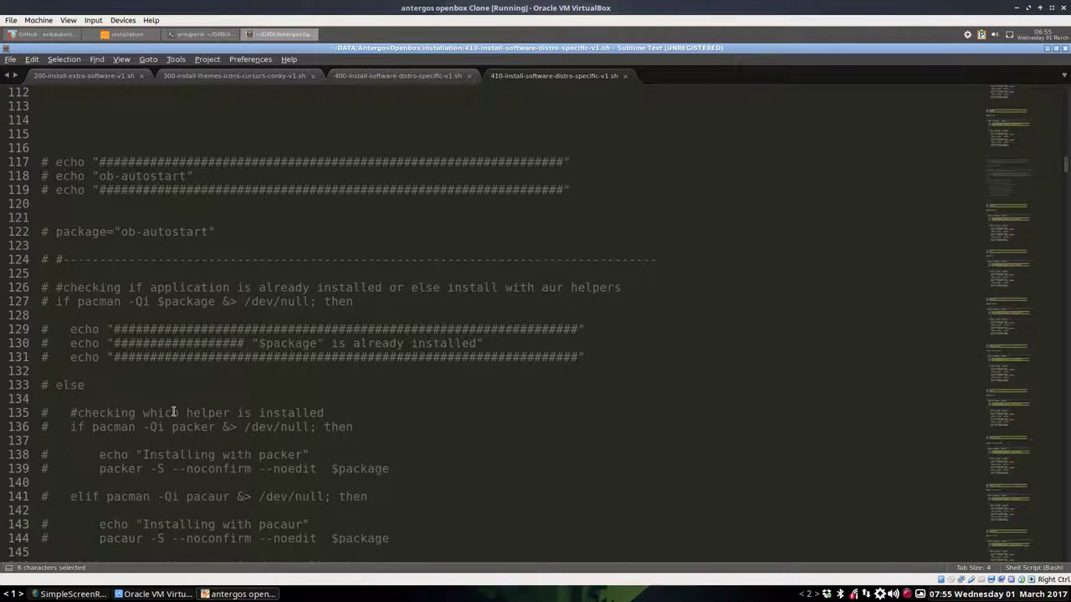
scroll(165, 435, down, 6)
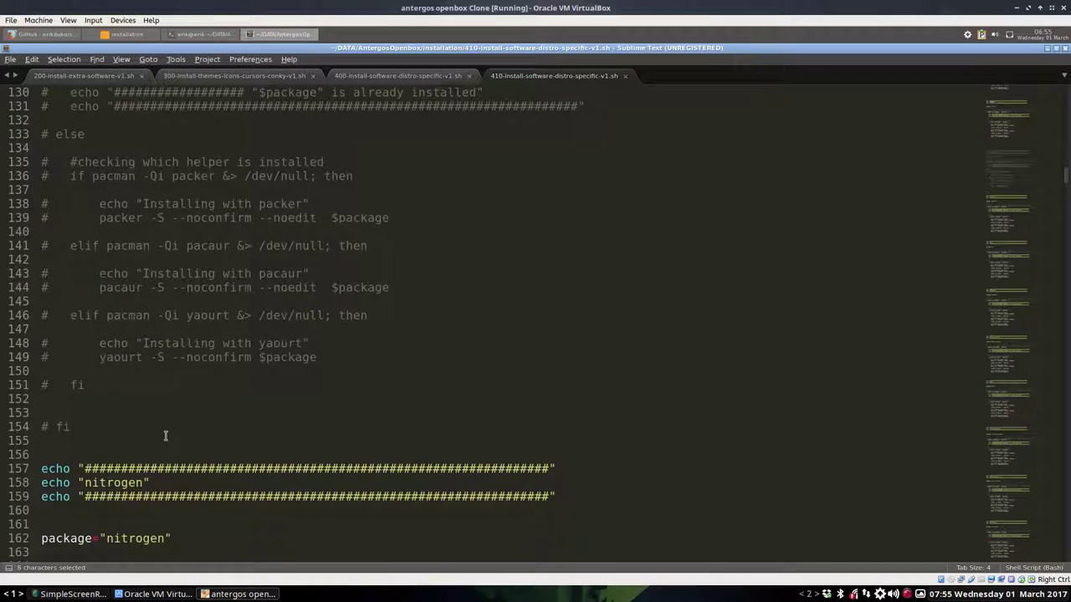
Step: Try uncommenting the ob-autostart block (lines 115–155), undo it, and save the script
drag(86, 430, 46, 91)
click(191, 302)
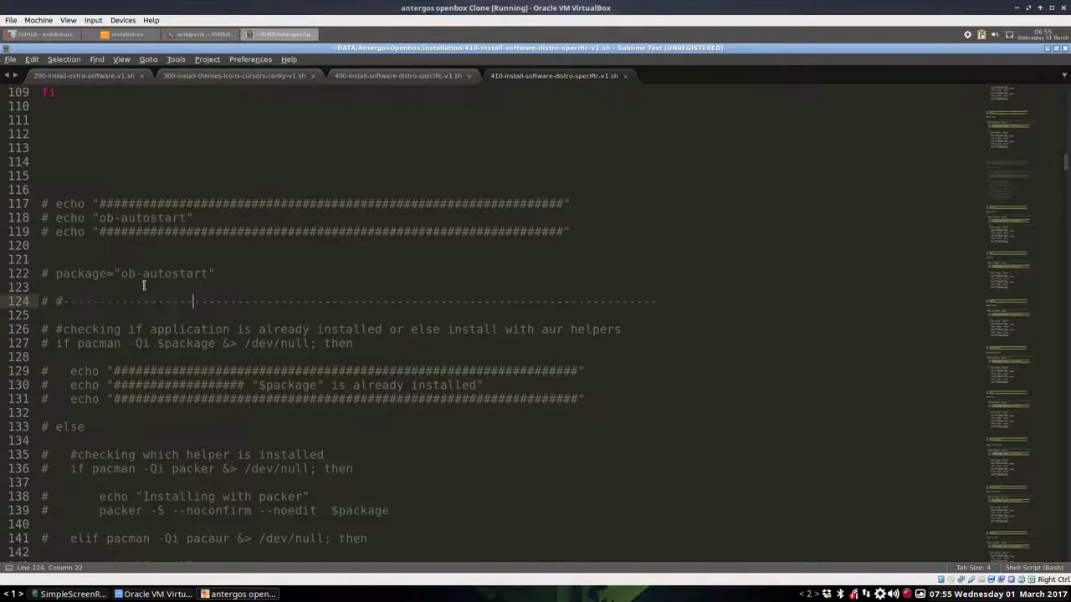
click(48, 182)
drag(45, 177, 166, 415)
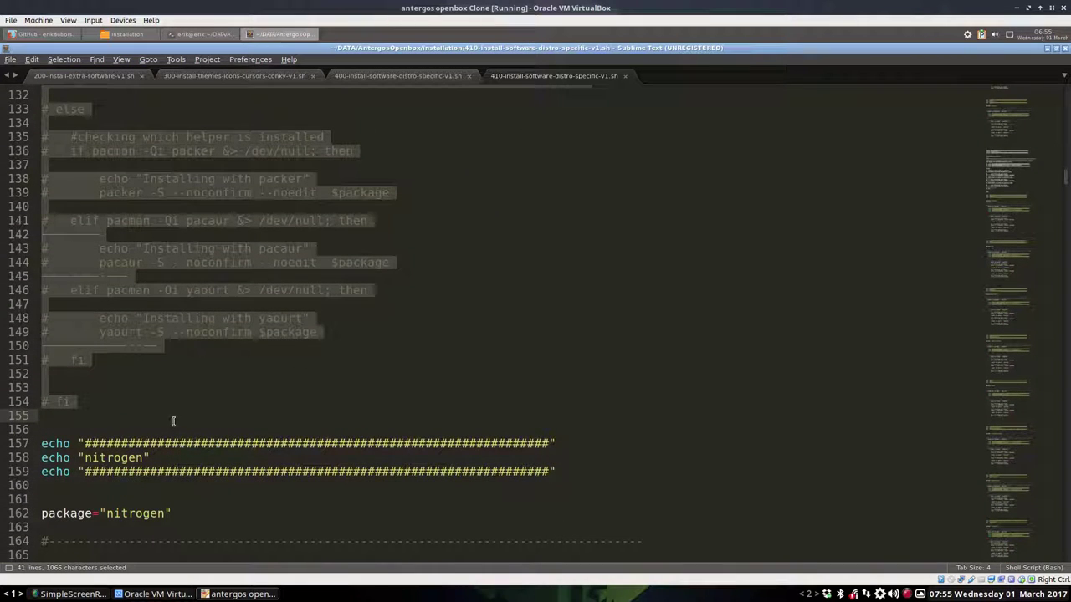
click(32, 60)
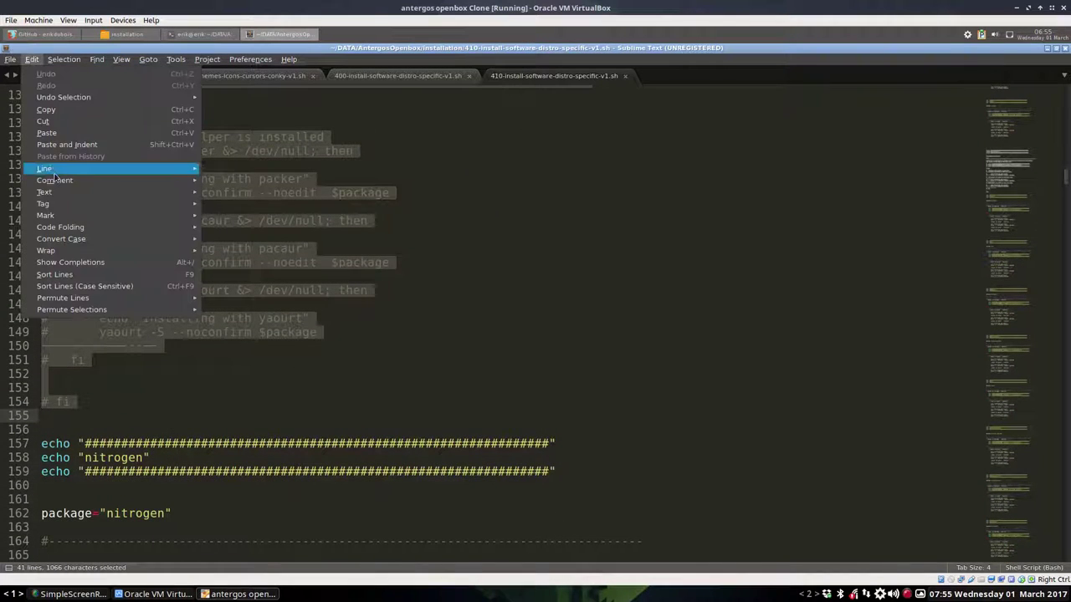
mouse_move(56, 179)
click(226, 180)
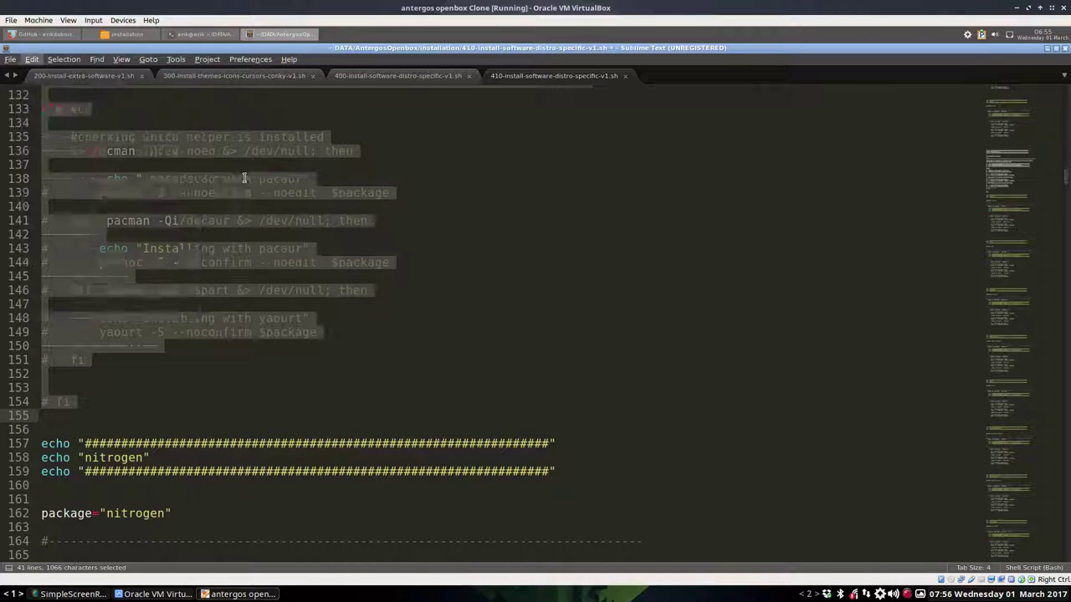
click(200, 361)
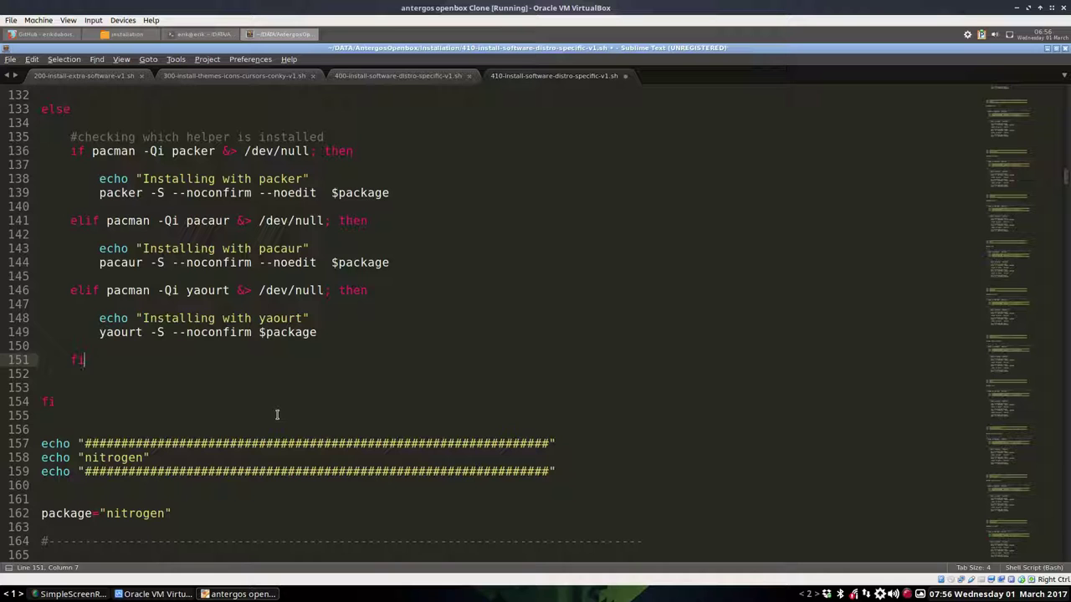
key(ctrl+z)
click(181, 400)
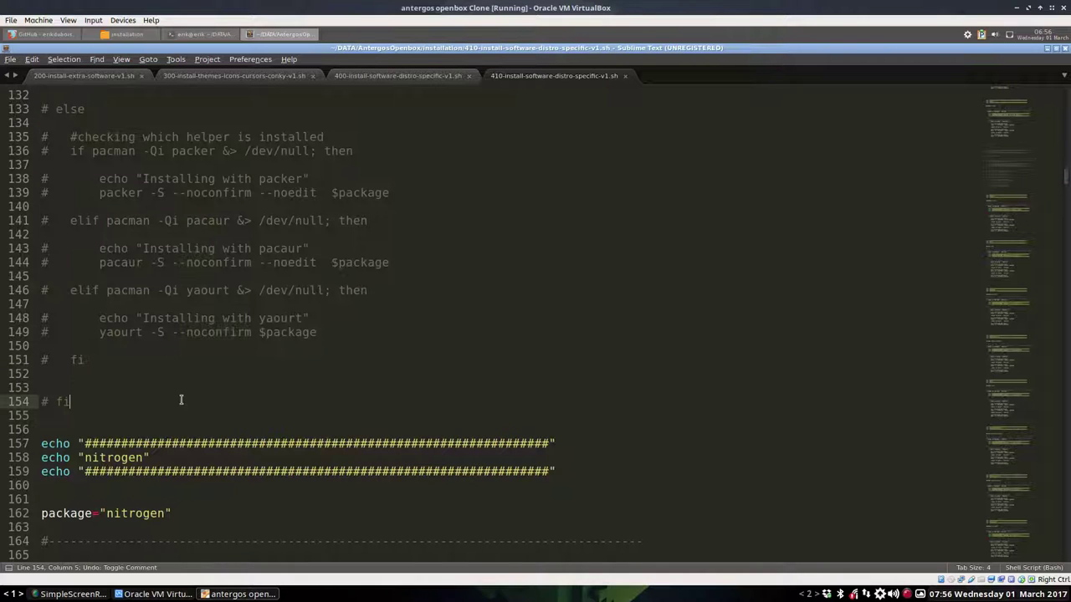
key(ctrl+s)
Step: Scroll further through the script down to the xfce4-panel block
scroll(179, 396, down, 13)
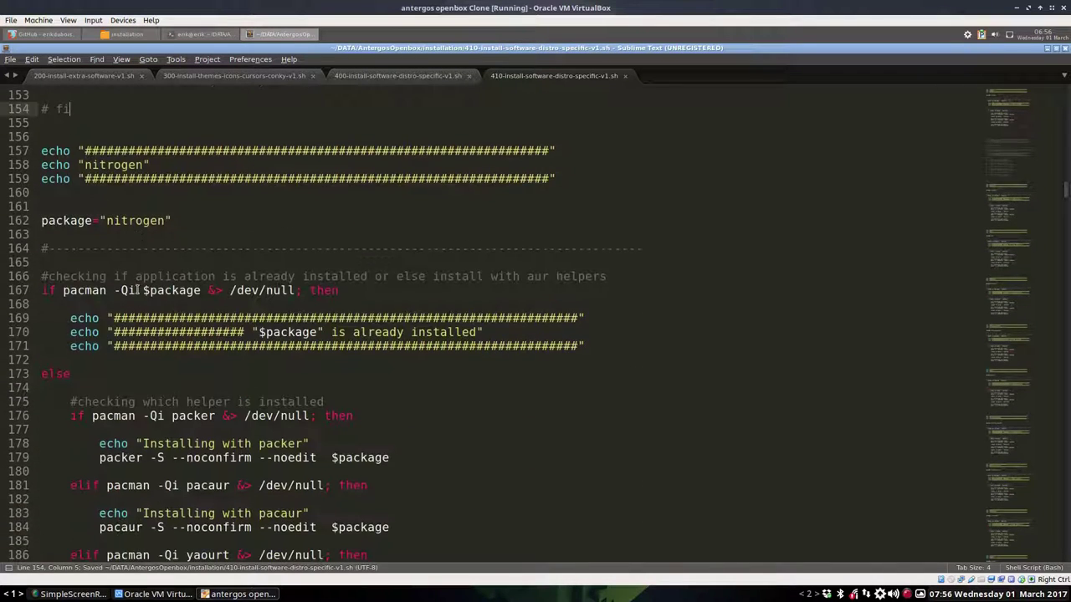
scroll(137, 290, down, 18)
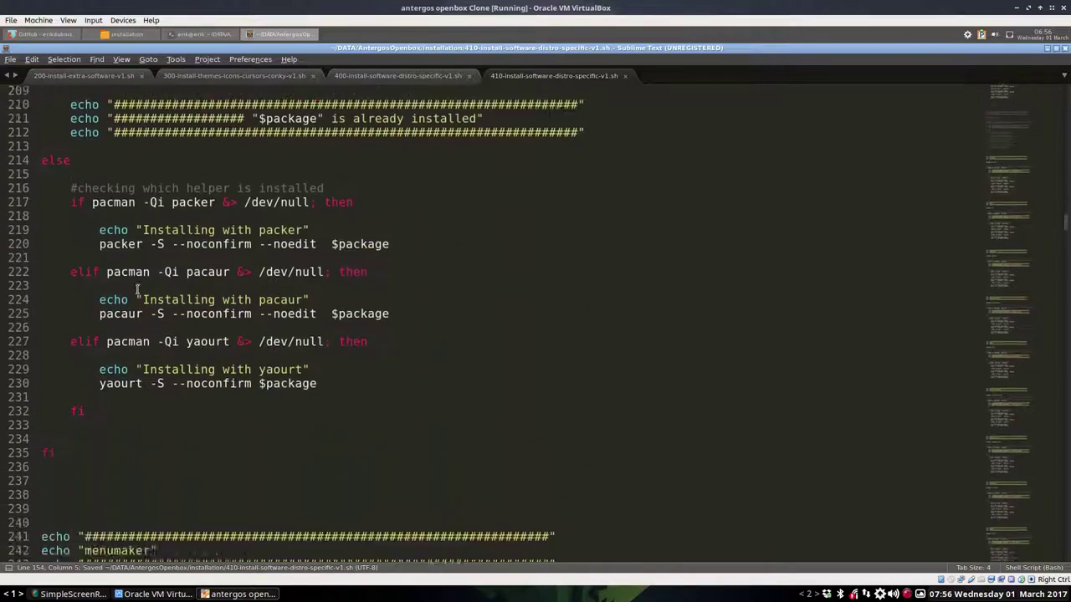
scroll(136, 289, down, 20)
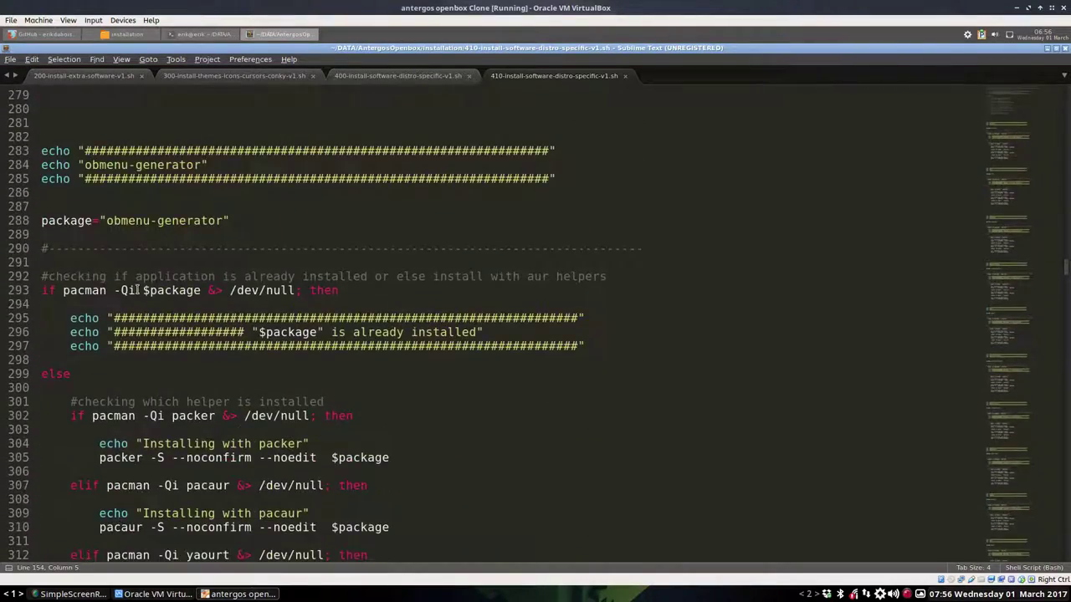
scroll(136, 289, down, 20)
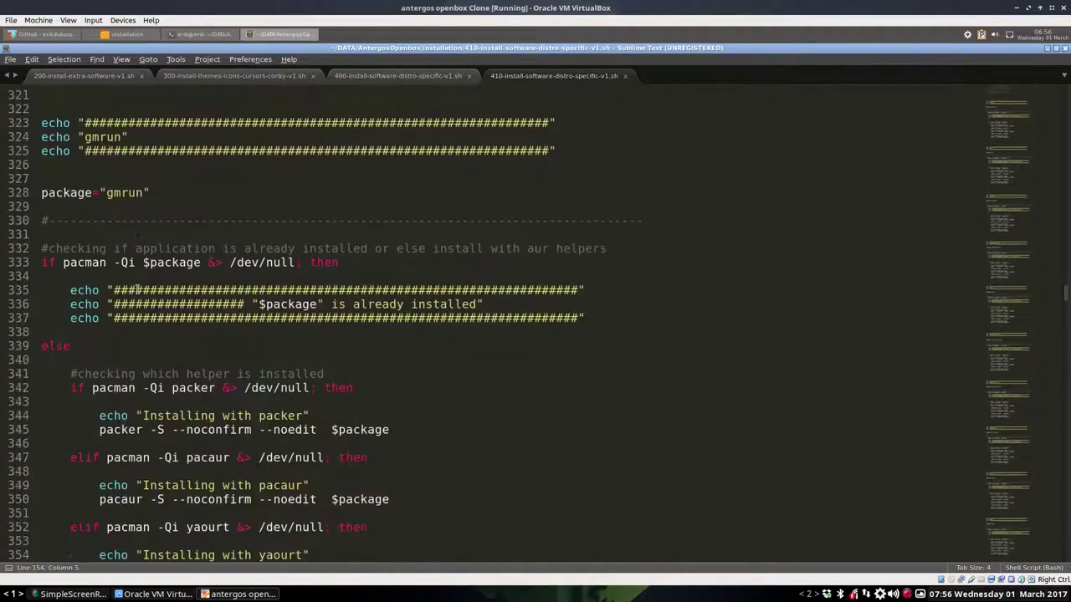
scroll(137, 289, up, 6)
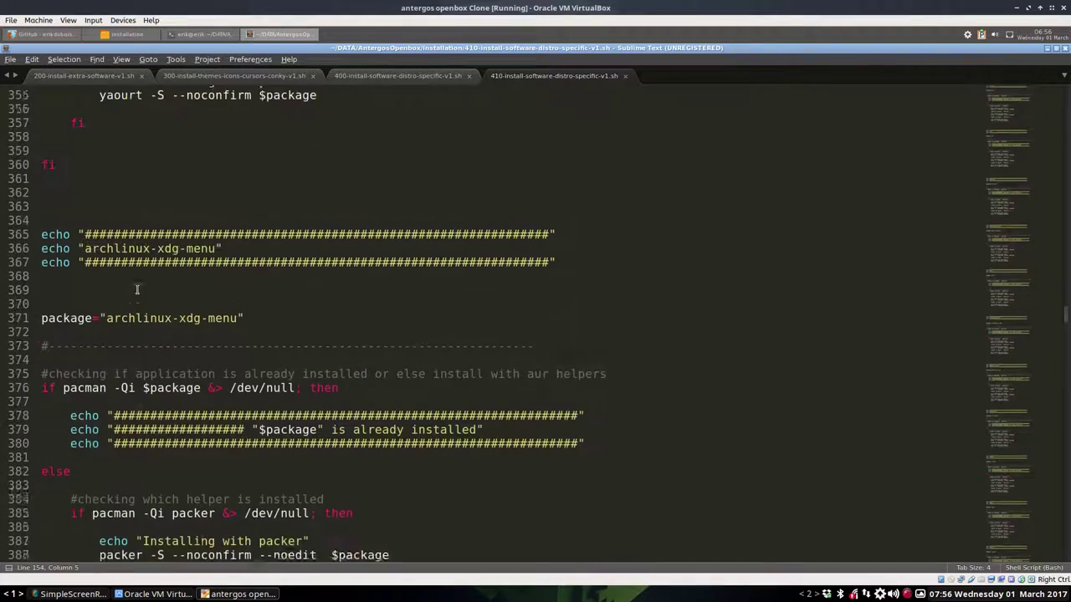
scroll(137, 289, down, 14)
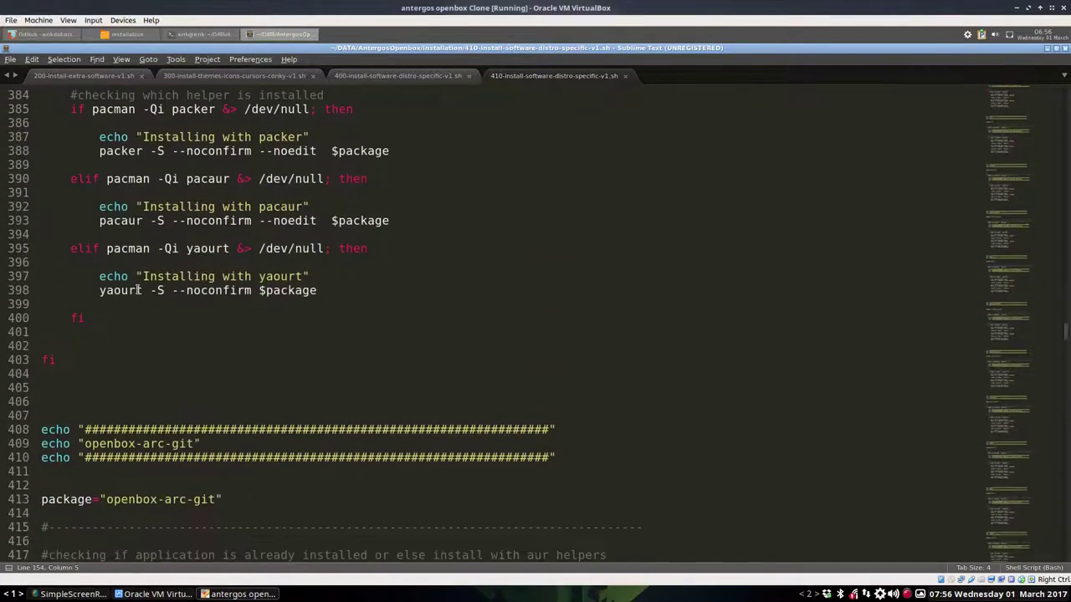
scroll(136, 289, down, 15)
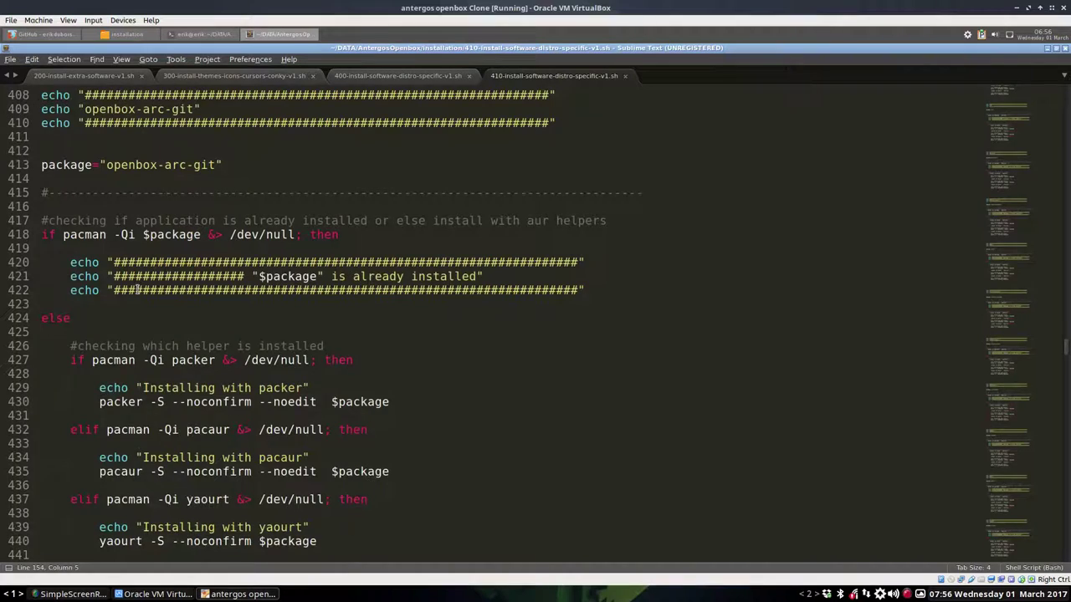
scroll(136, 290, down, 9)
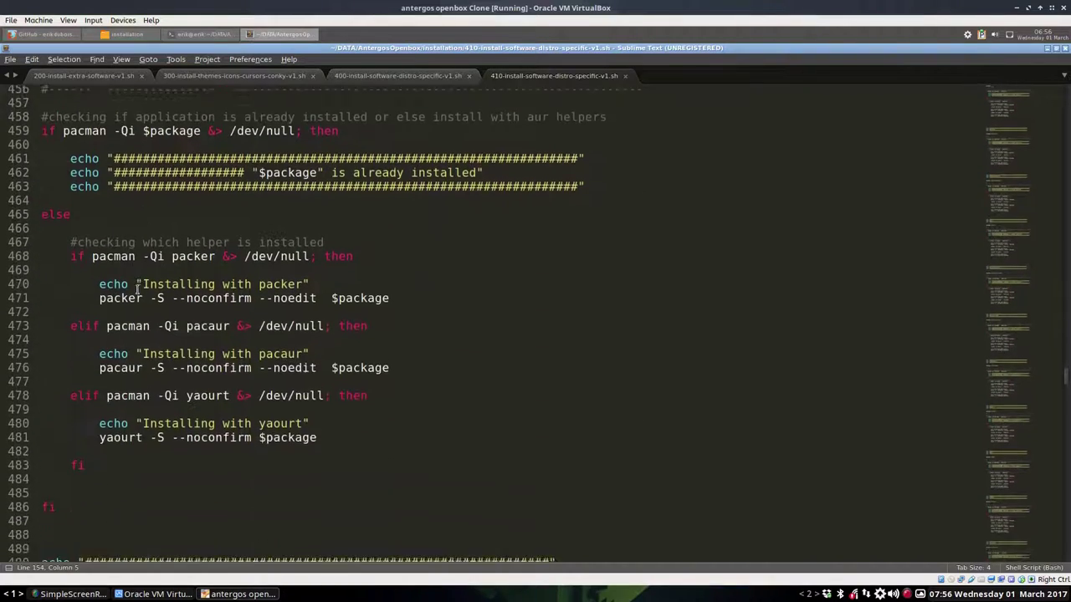
scroll(102, 428, up, 4)
scroll(101, 427, up, 1)
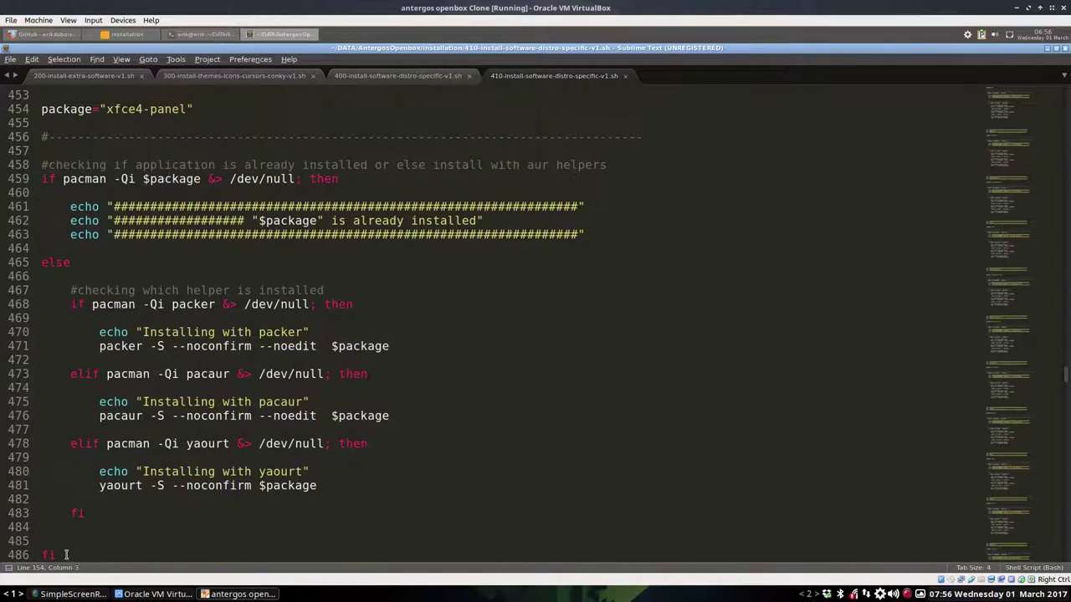
Step: Comment out the xfce4-panel block (lines 448–488) with Toggle Comment and save the script
drag(66, 554, 38, 108)
scroll(26, 159, up, 2)
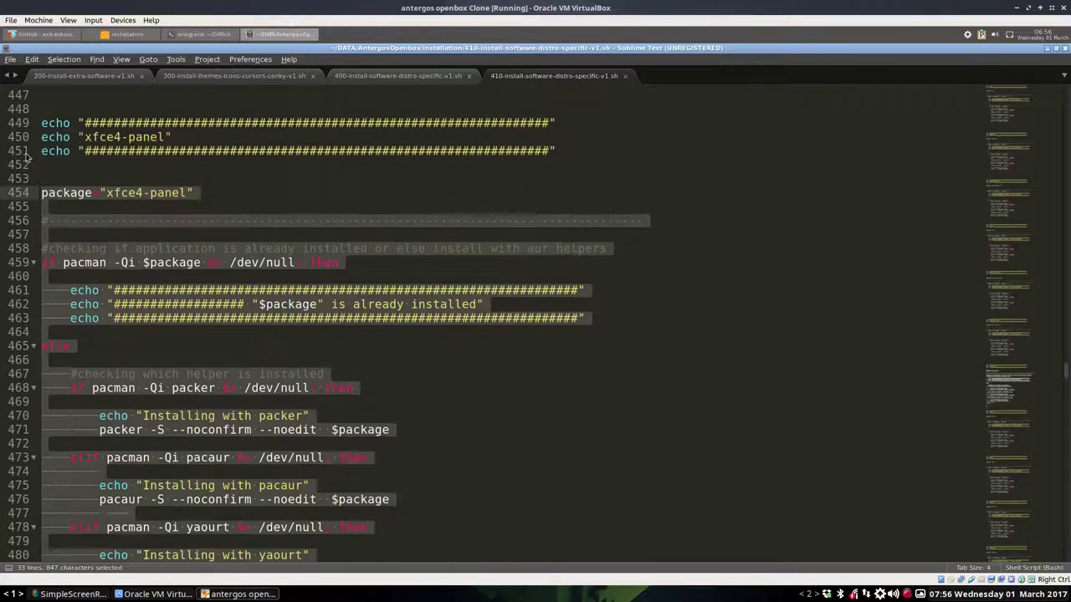
click(44, 107)
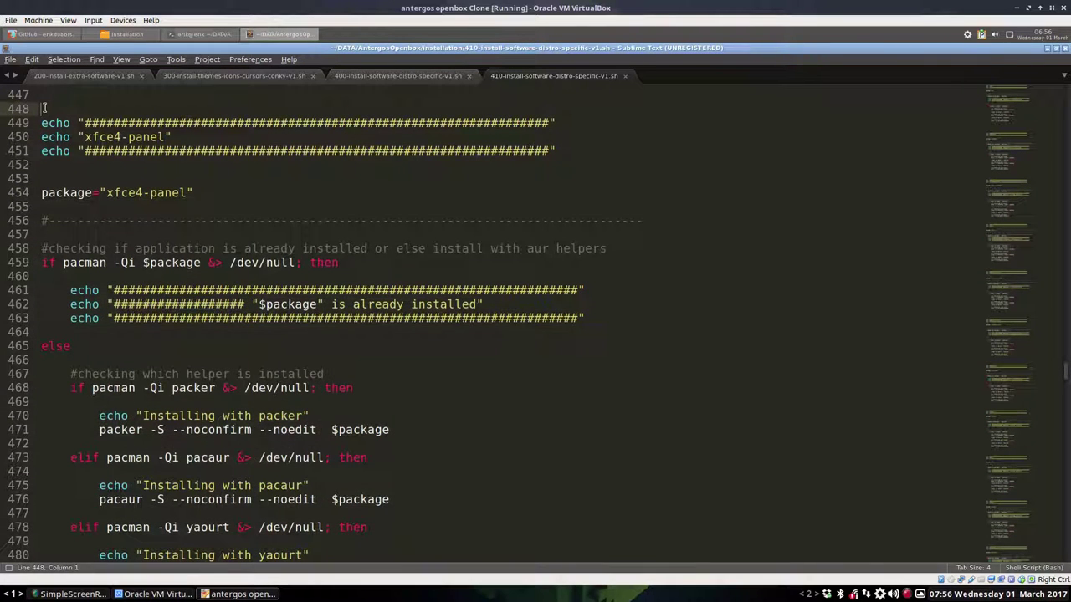
drag(43, 107, 88, 332)
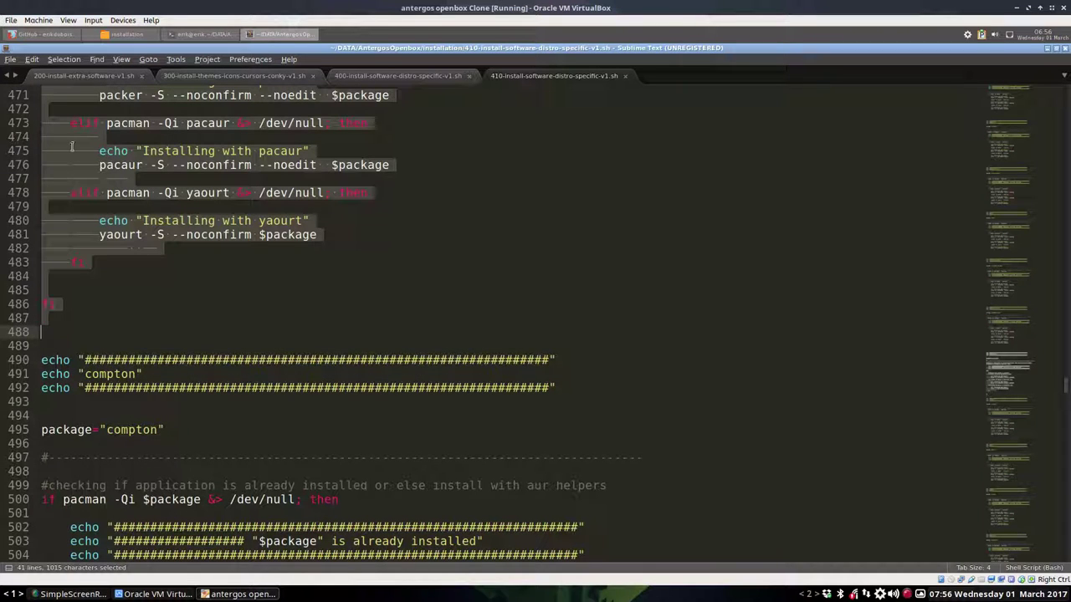
click(33, 60)
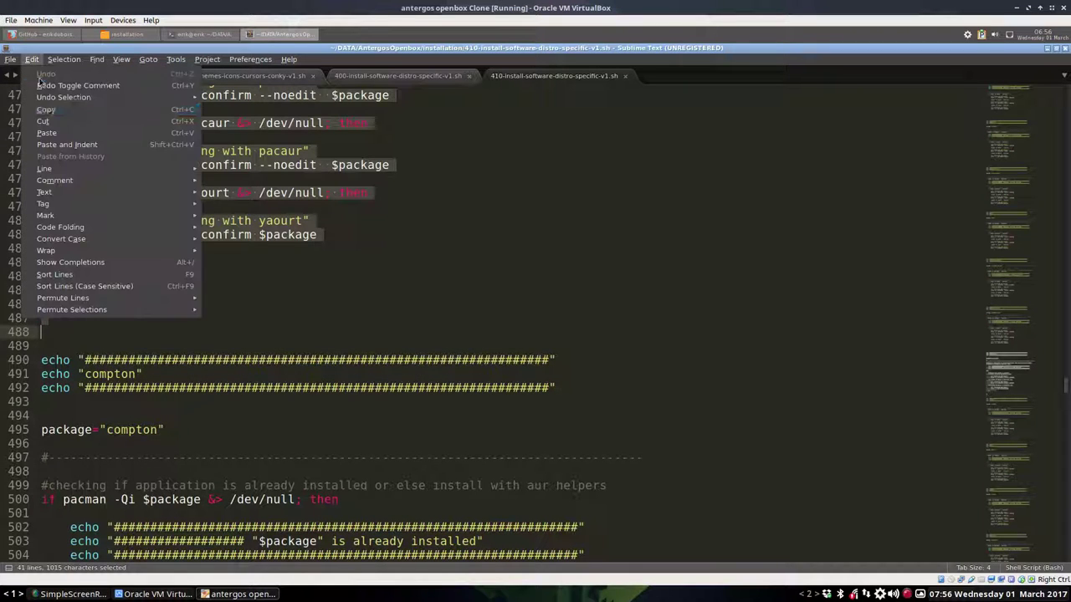
mouse_move(62, 171)
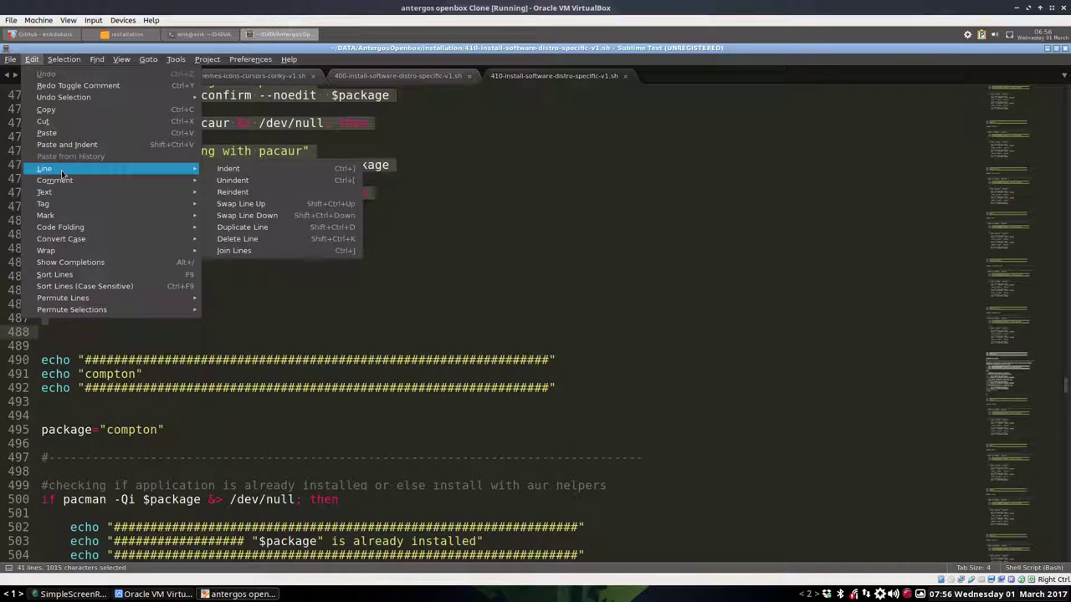
mouse_move(64, 191)
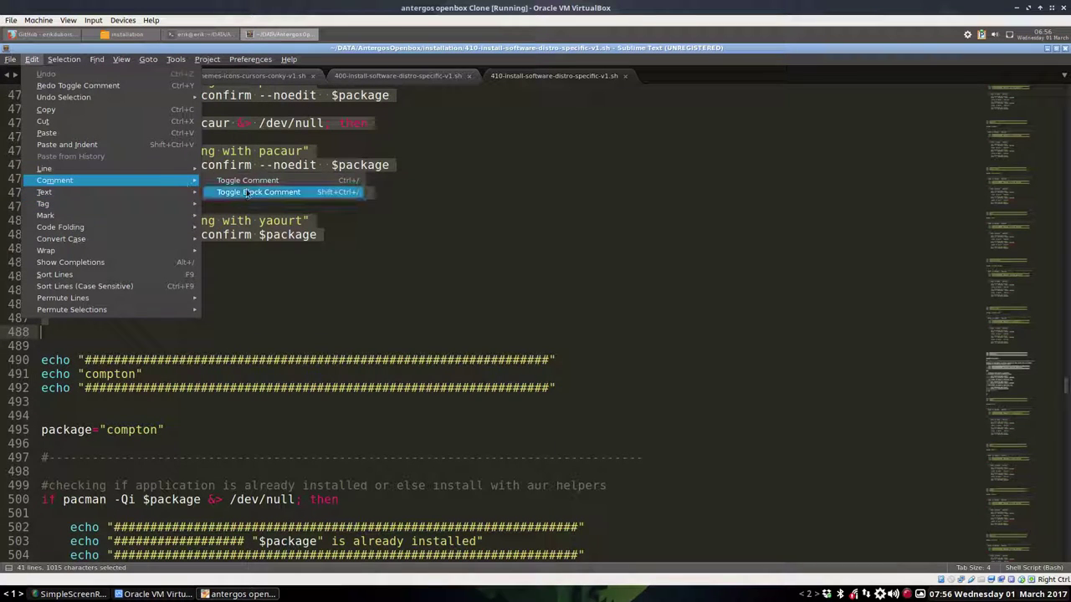
click(137, 331)
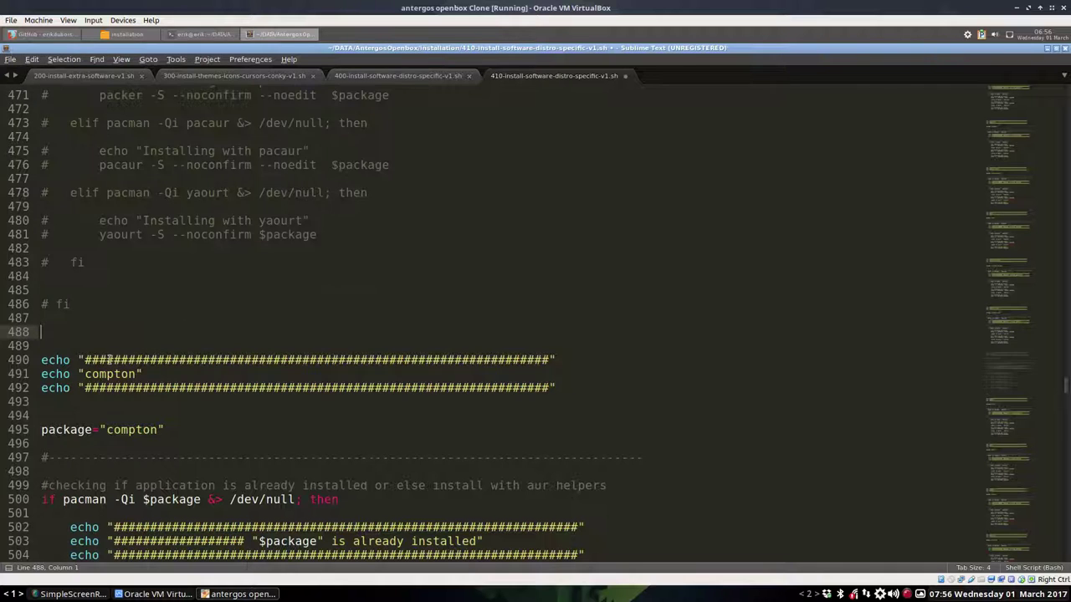
scroll(110, 360, up, 7)
scroll(109, 360, up, 2)
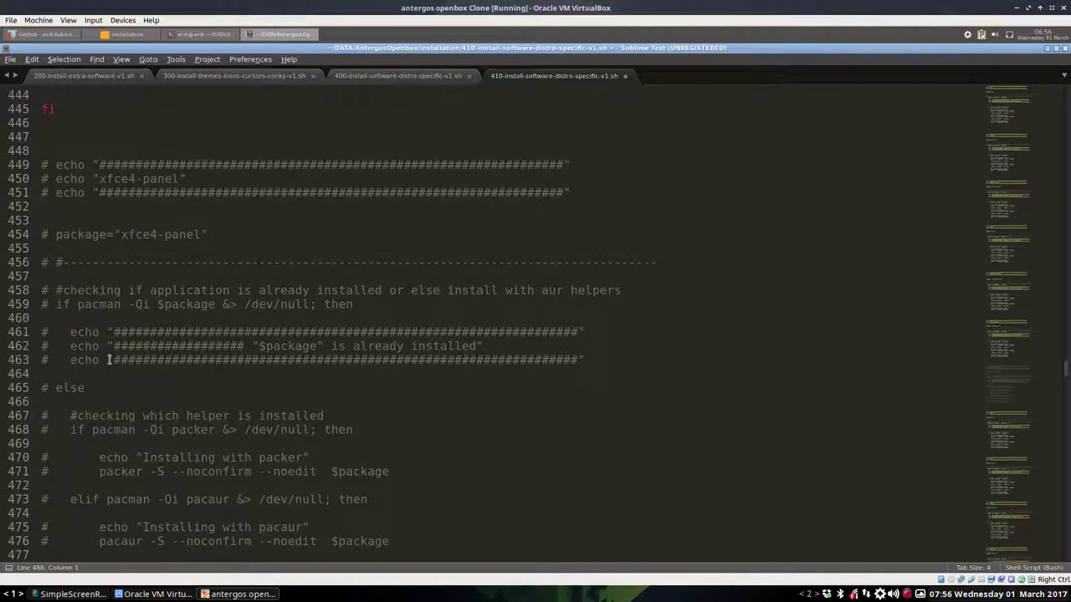
scroll(110, 360, down, 8)
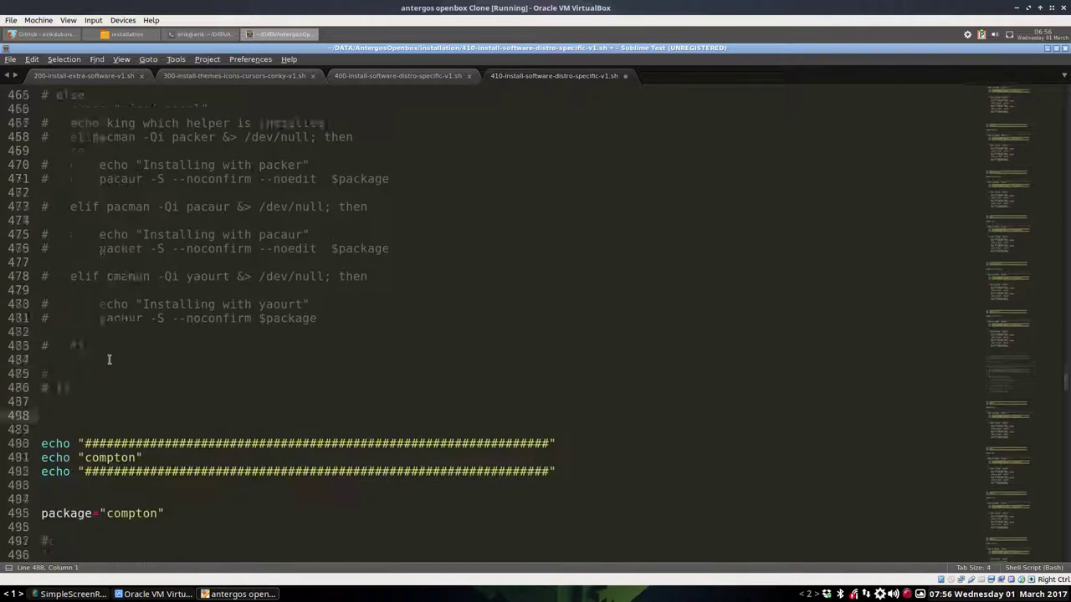
scroll(109, 360, down, 2)
scroll(109, 359, down, 3)
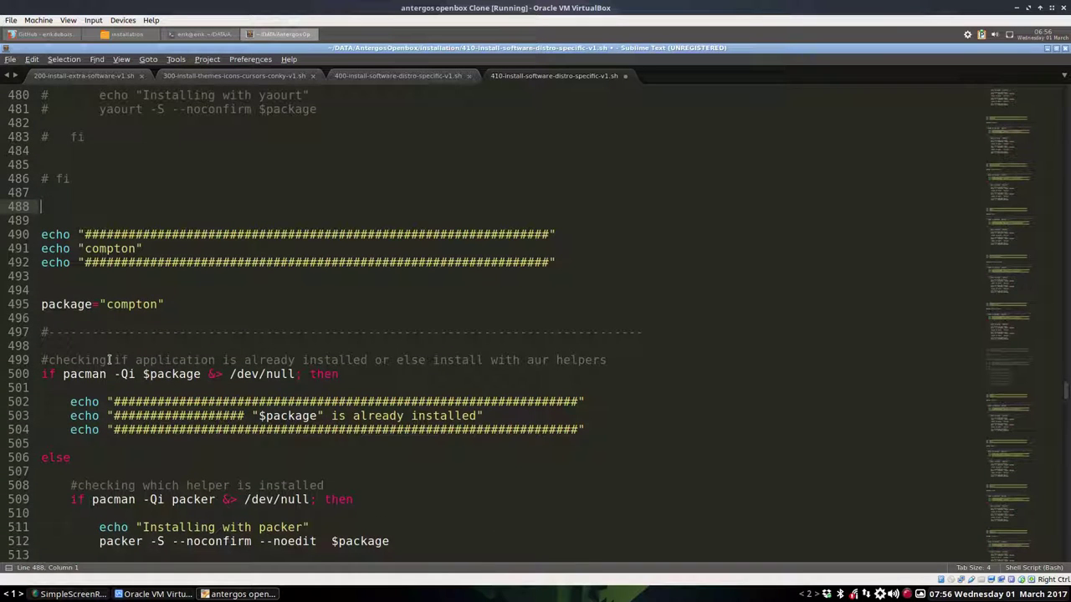
scroll(109, 360, down, 1)
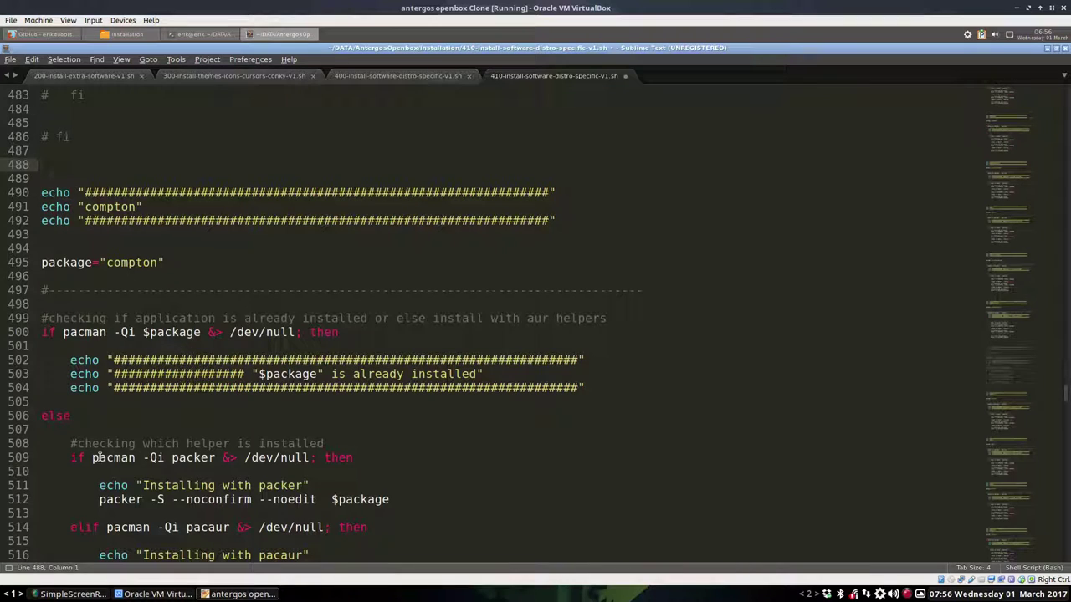
key(ctrl+s)
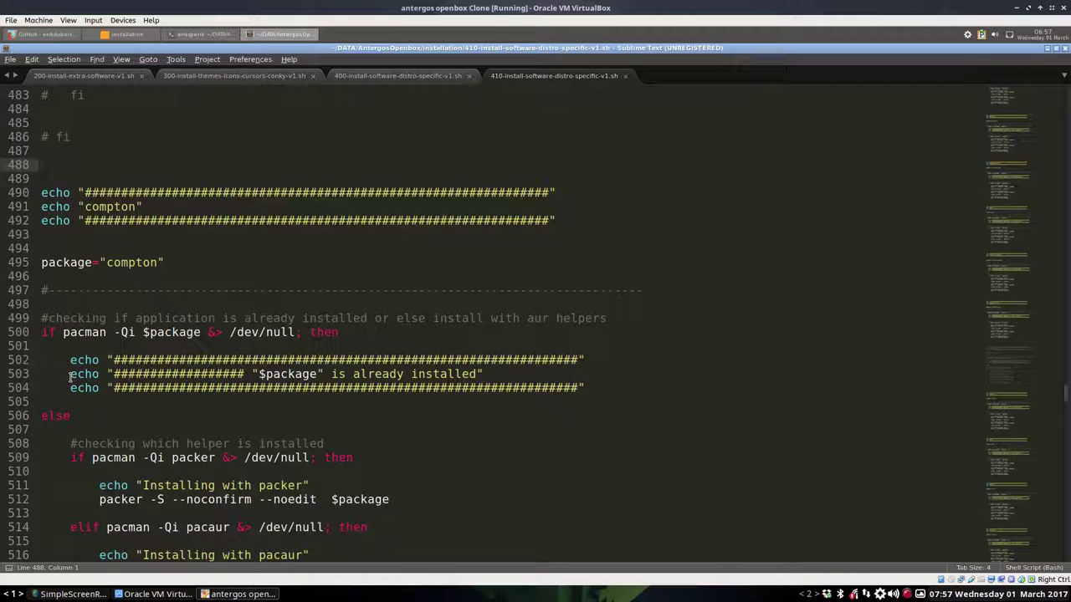
Step: Read the rest of the script, past the already-installed message on line 503, to line 740
scroll(69, 376, down, 4)
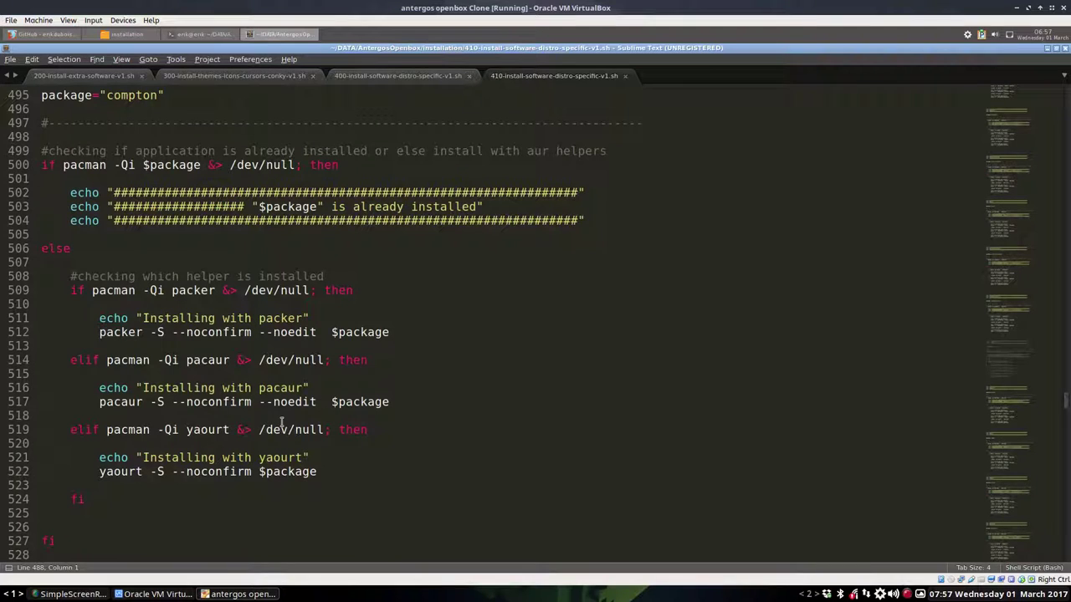
click(252, 207)
drag(252, 207, 569, 209)
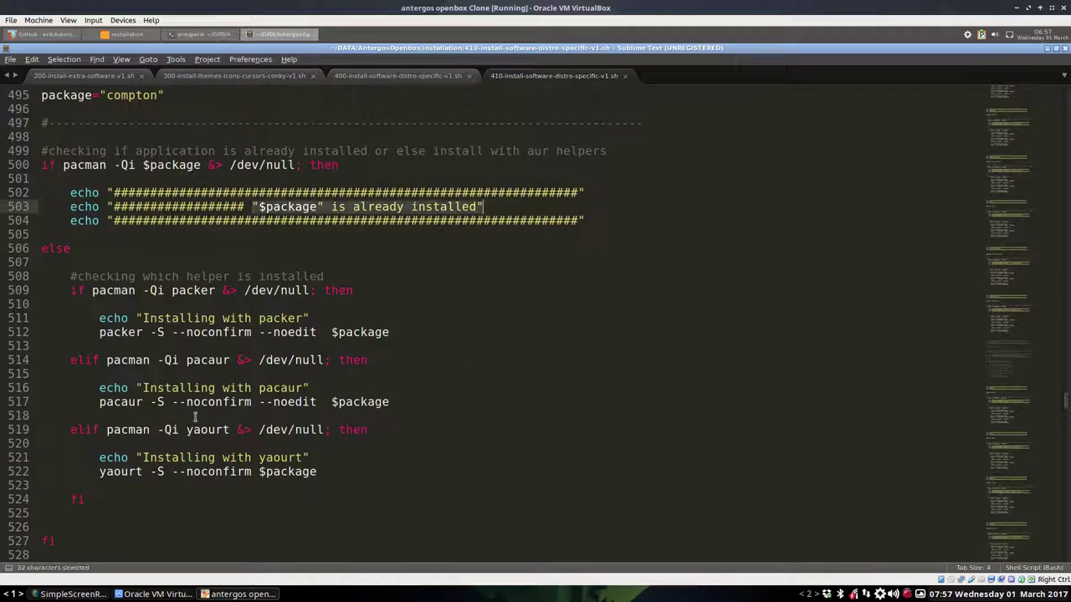
scroll(195, 416, down, 10)
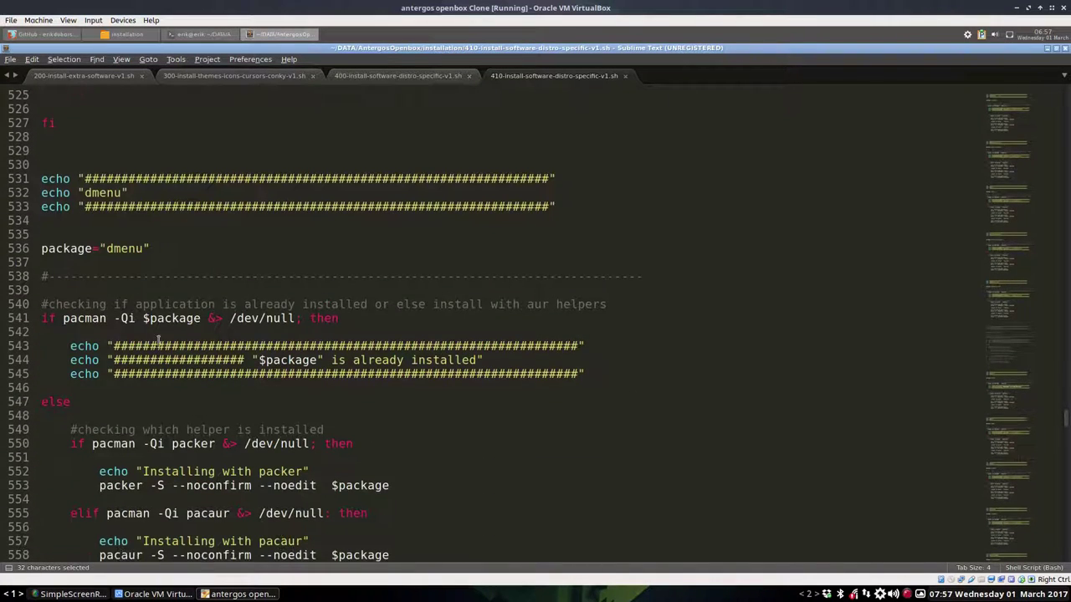
scroll(158, 340, down, 12)
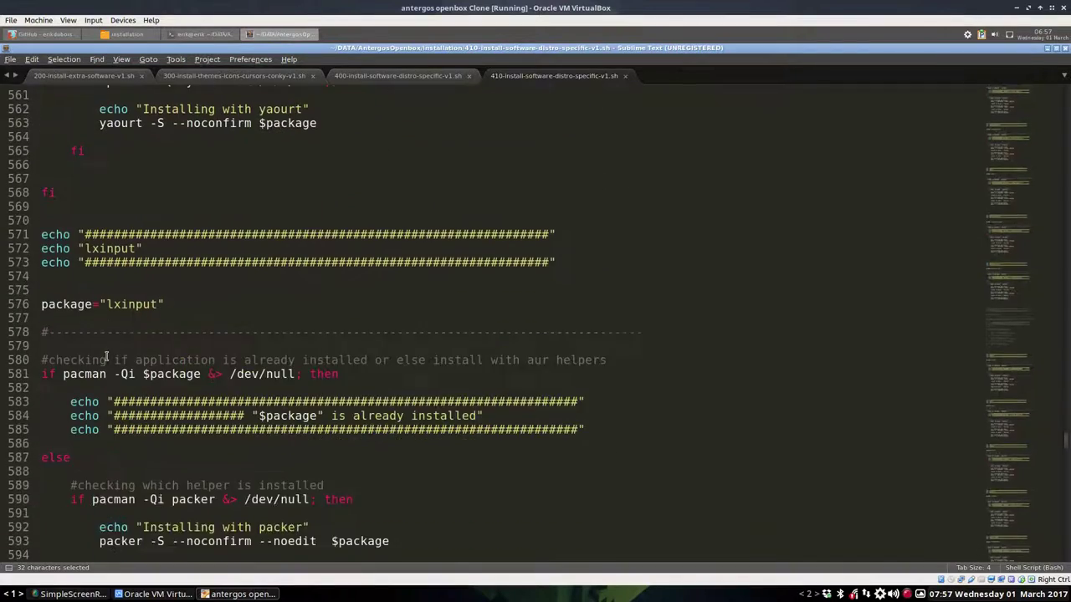
scroll(106, 357, down, 19)
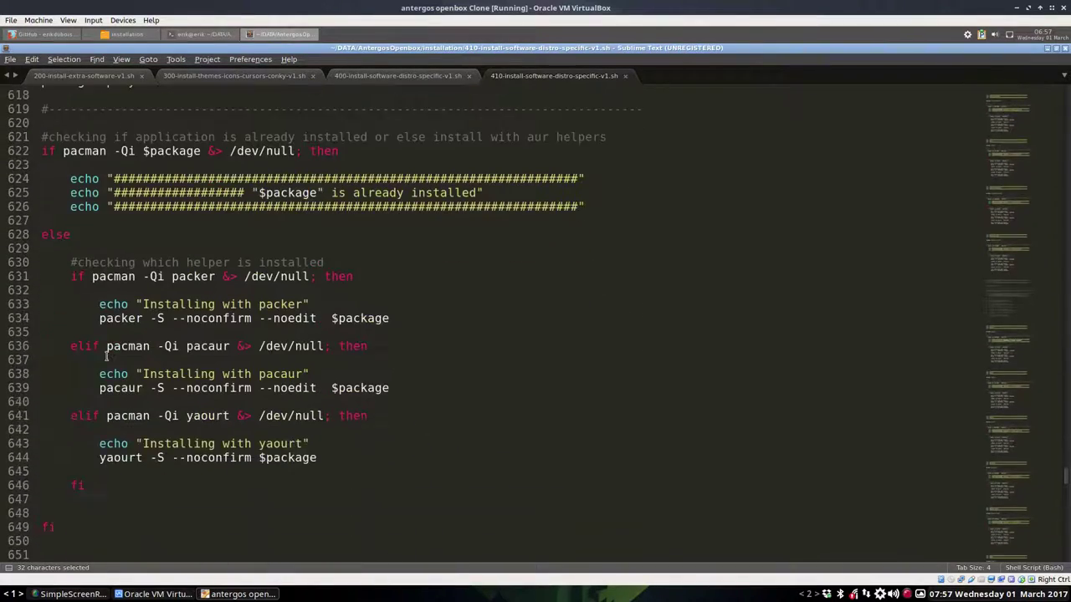
scroll(107, 357, down, 9)
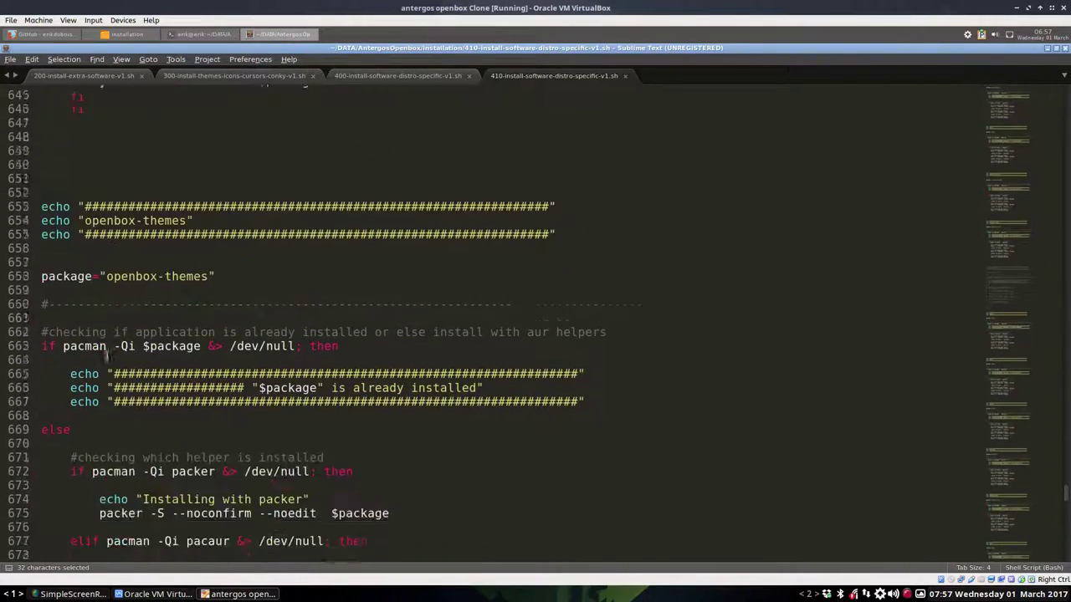
scroll(106, 357, down, 19)
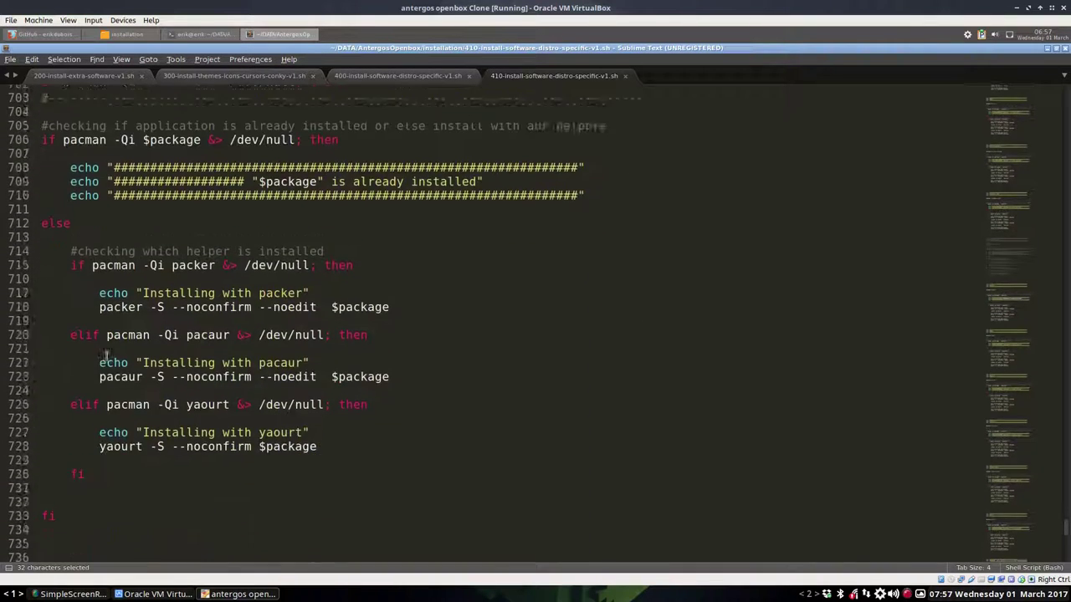
scroll(106, 357, down, 4)
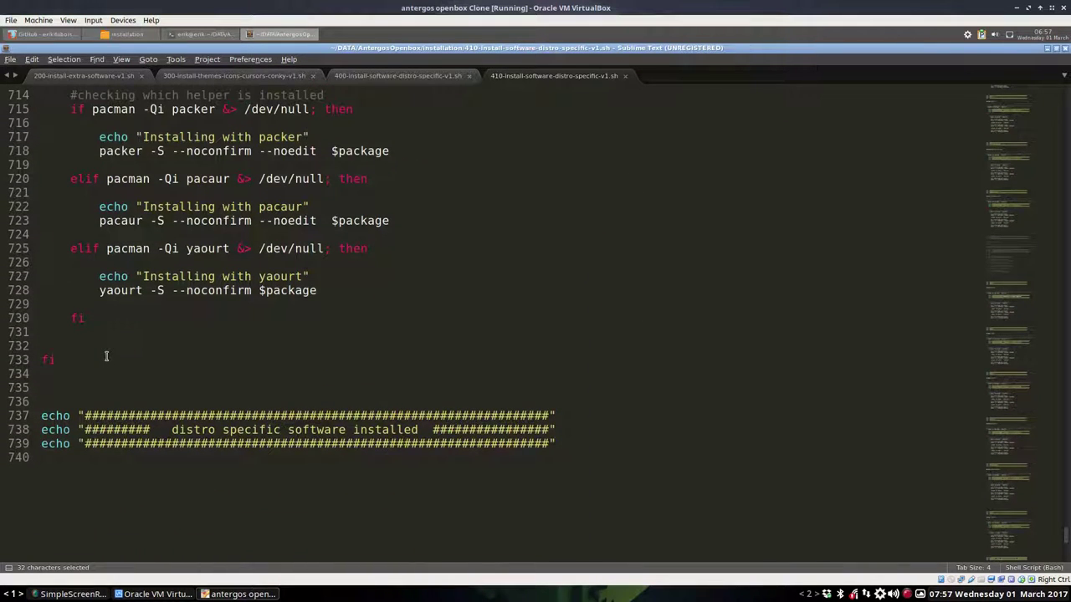
scroll(107, 357, up, 6)
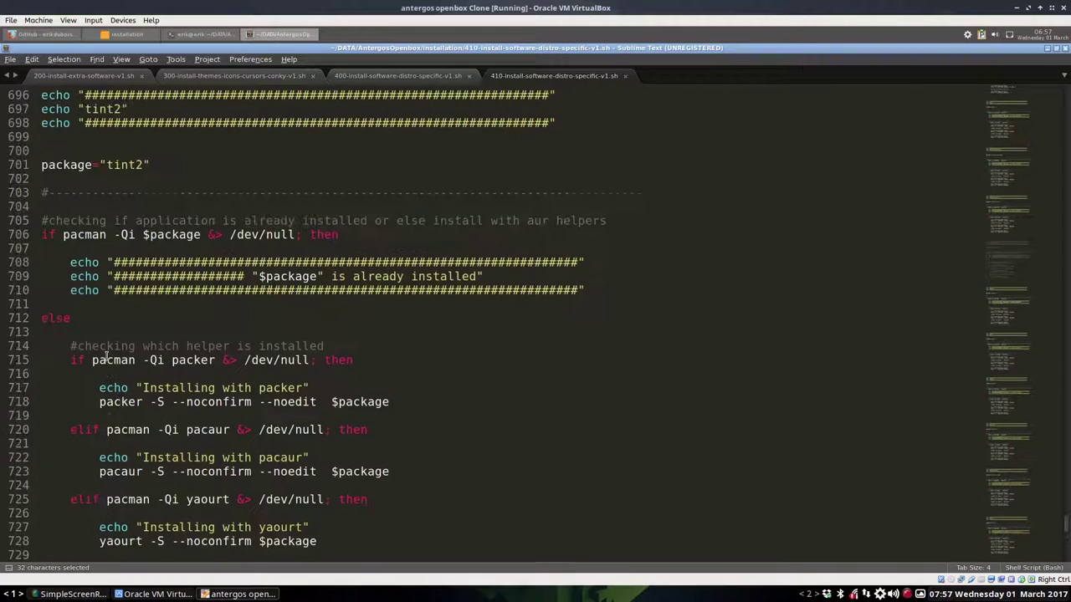
scroll(107, 357, up, 3)
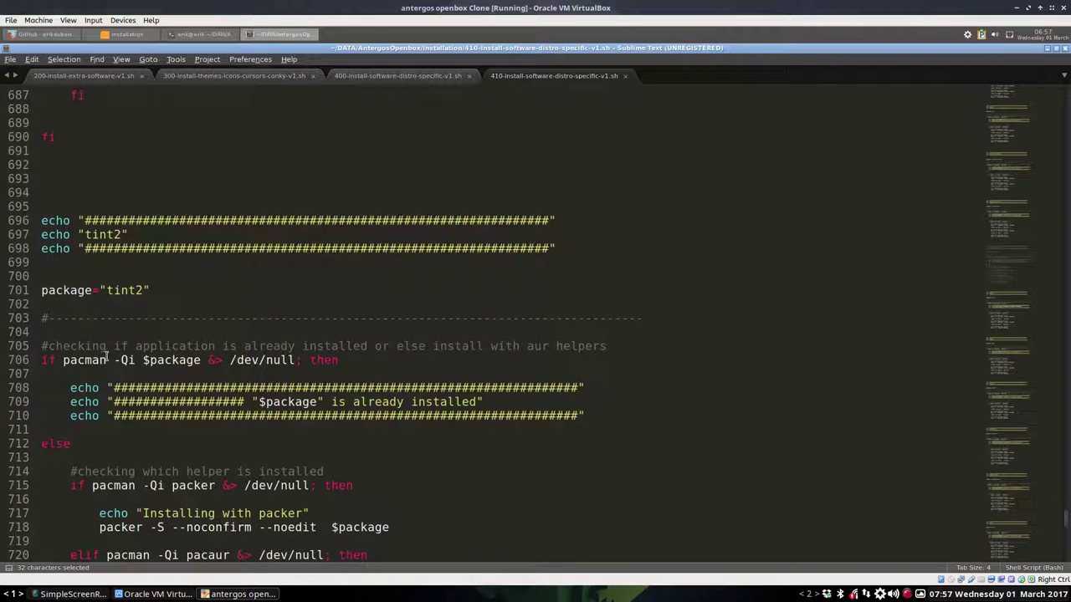
Step: Close the 410, 400, 300 and 200 script tabs and exit Sublime Text
click(624, 76)
click(470, 76)
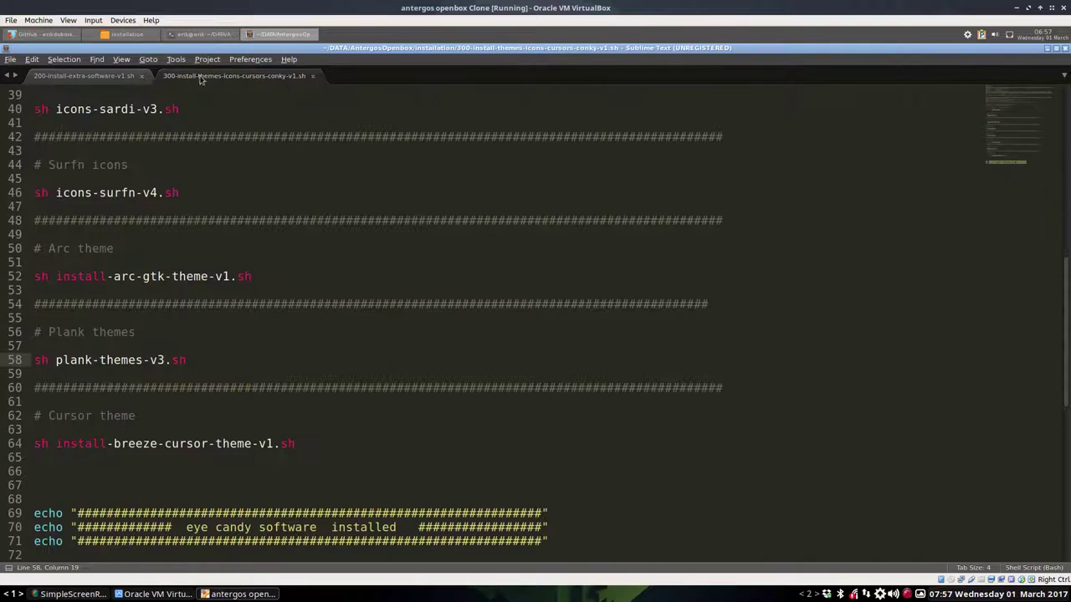
click(313, 76)
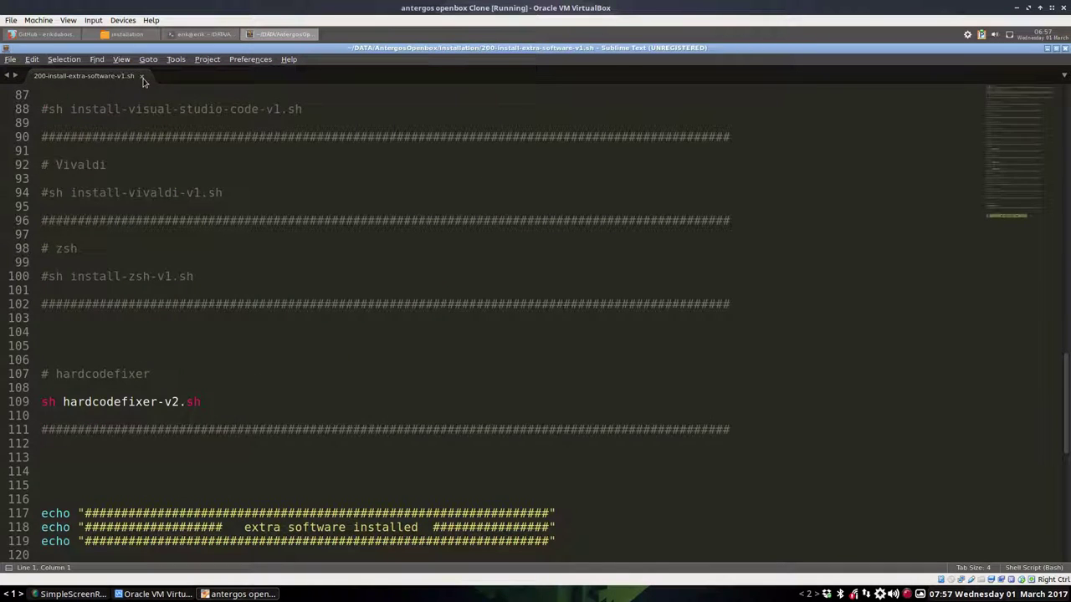
click(141, 76)
click(1064, 49)
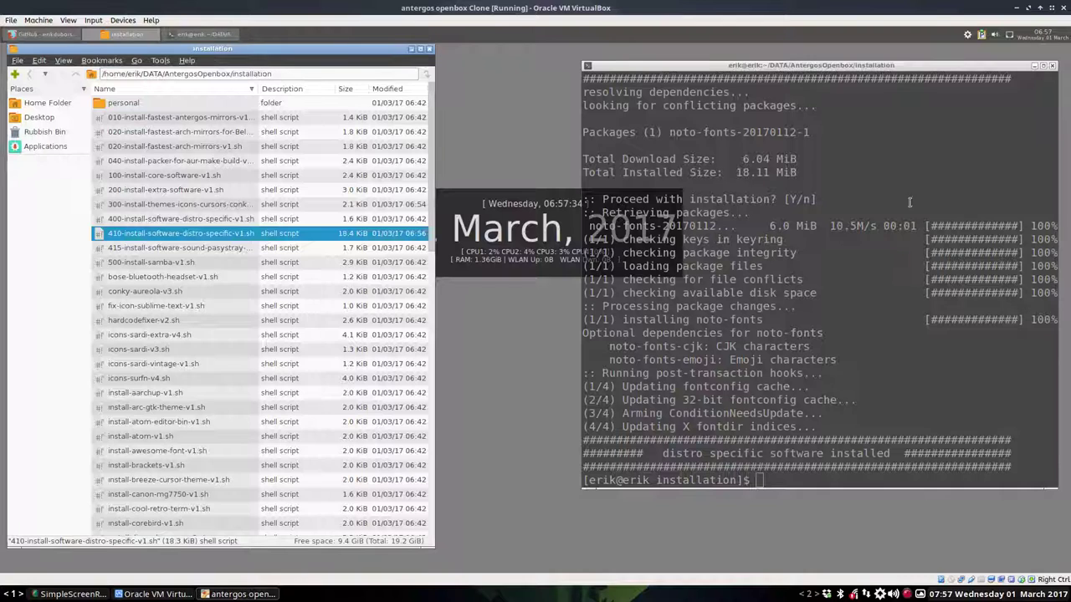
Step: Enter ./410-install-software-distro-specific-v1.sh in the terminal, then move and enlarge the window
click(630, 365)
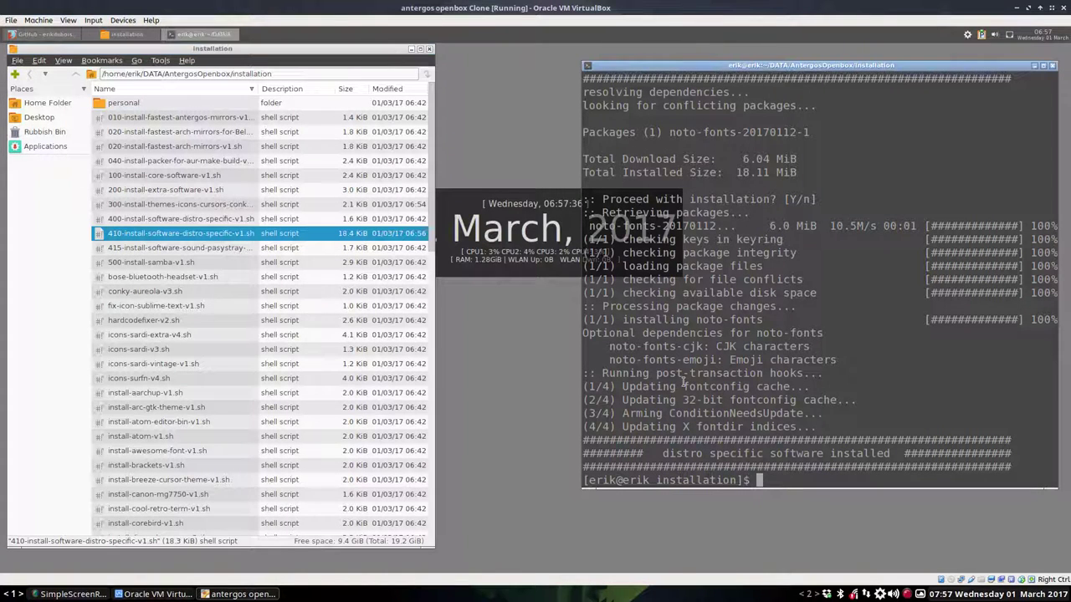
text(./410-install-software-distro-specific-v1.sh)
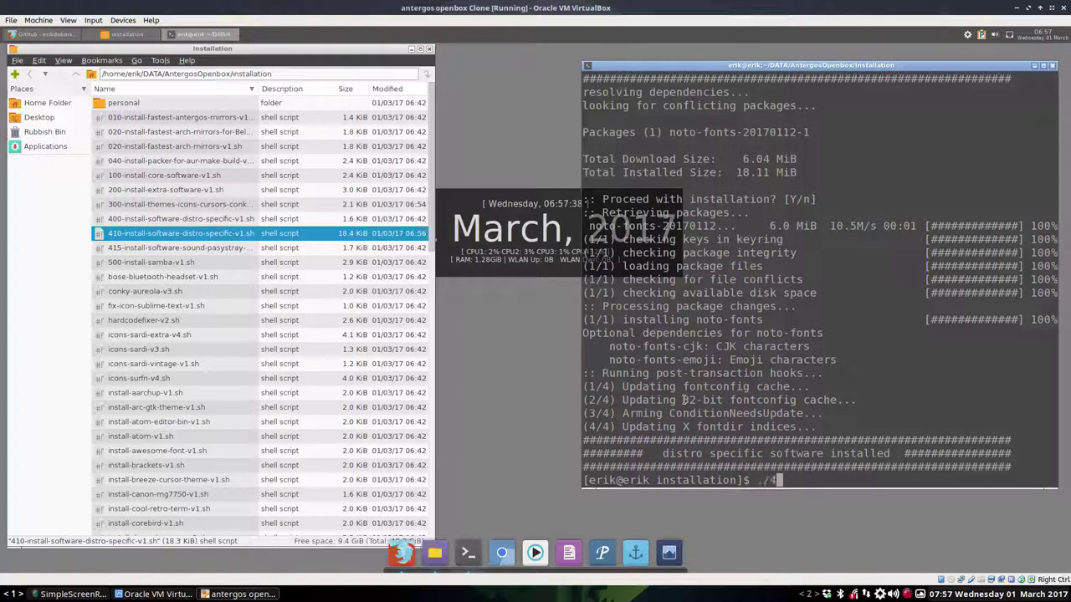
key(Return)
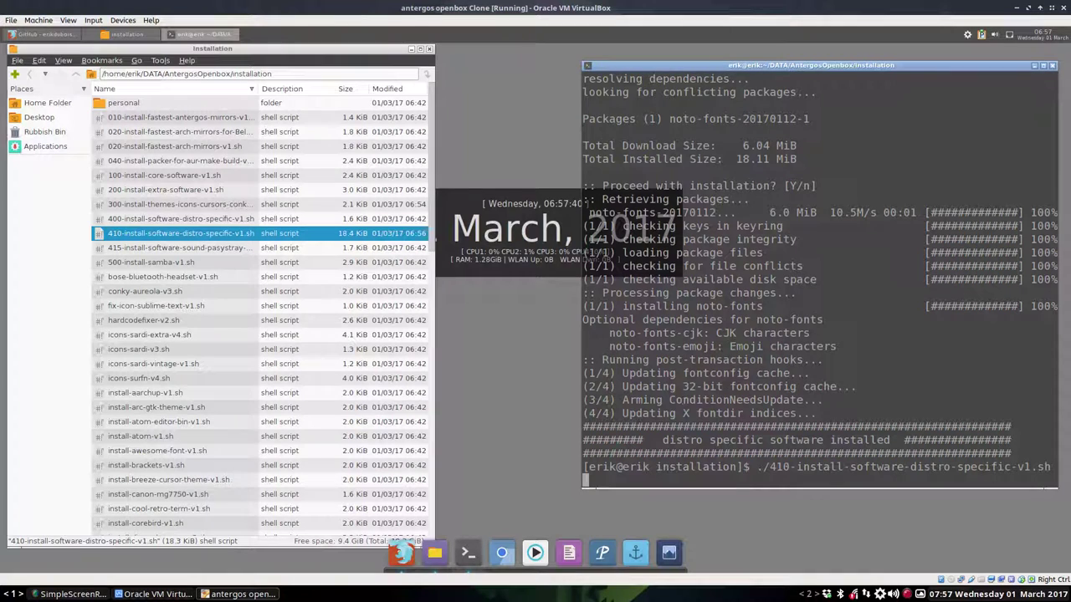
drag(671, 74, 538, 60)
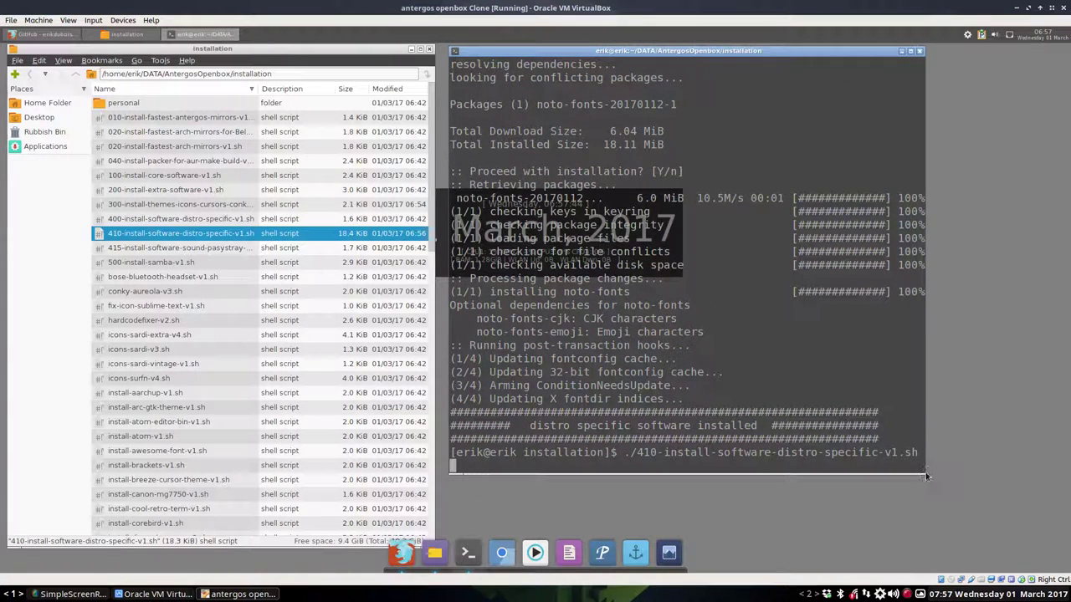
drag(926, 480, 1059, 522)
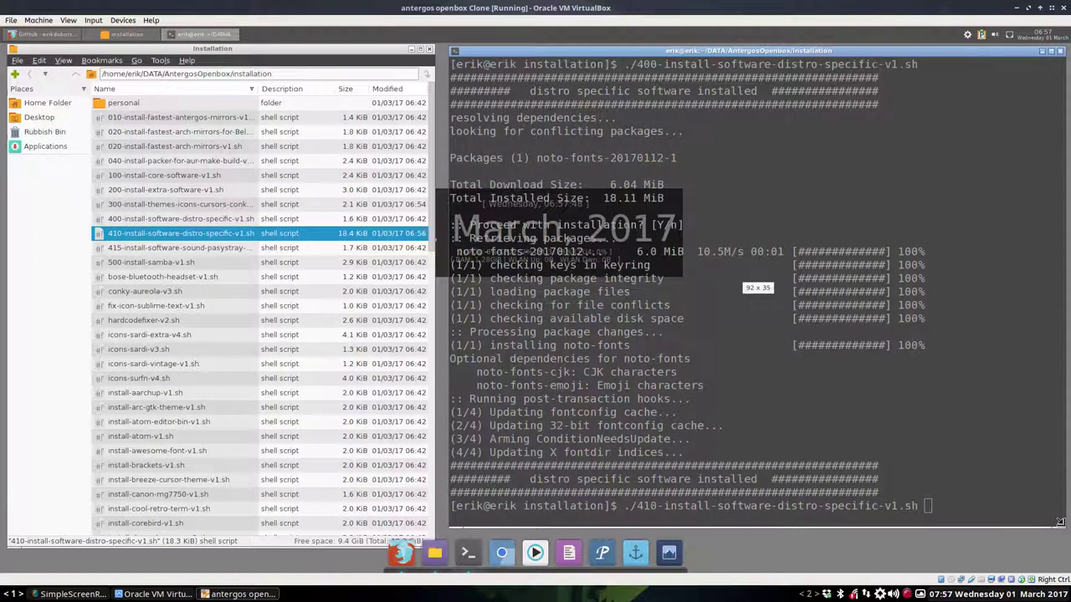
Step: Run the 410 script so packer builds playerctl, then select the 415 sound-pasystray script
key(Return)
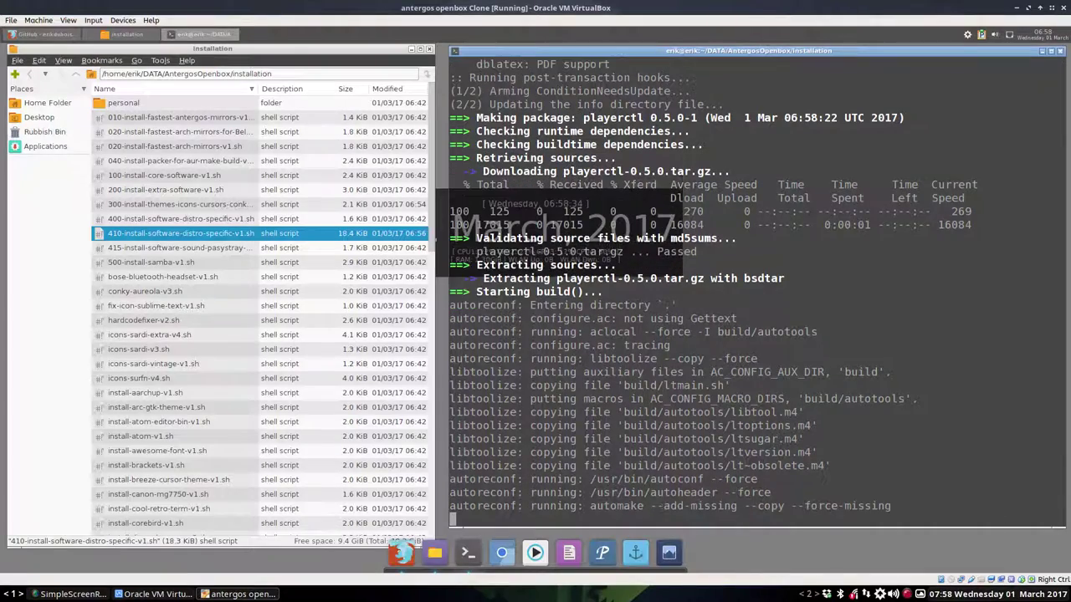
click(214, 247)
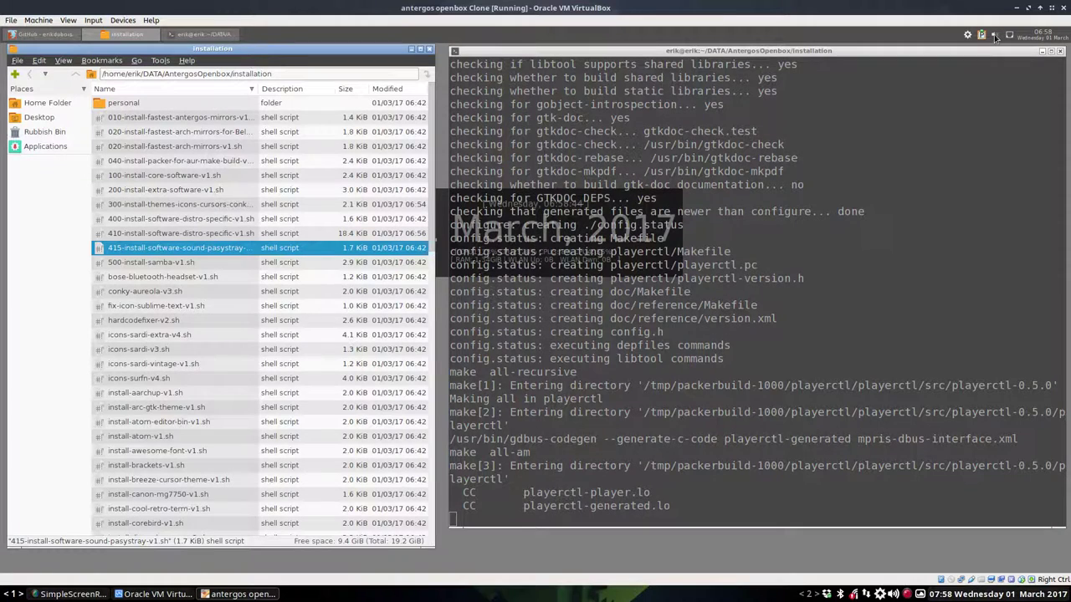
Step: Launch AlsaMixer from the volume tray icon's Open Mixer option
mouse_move(996, 38)
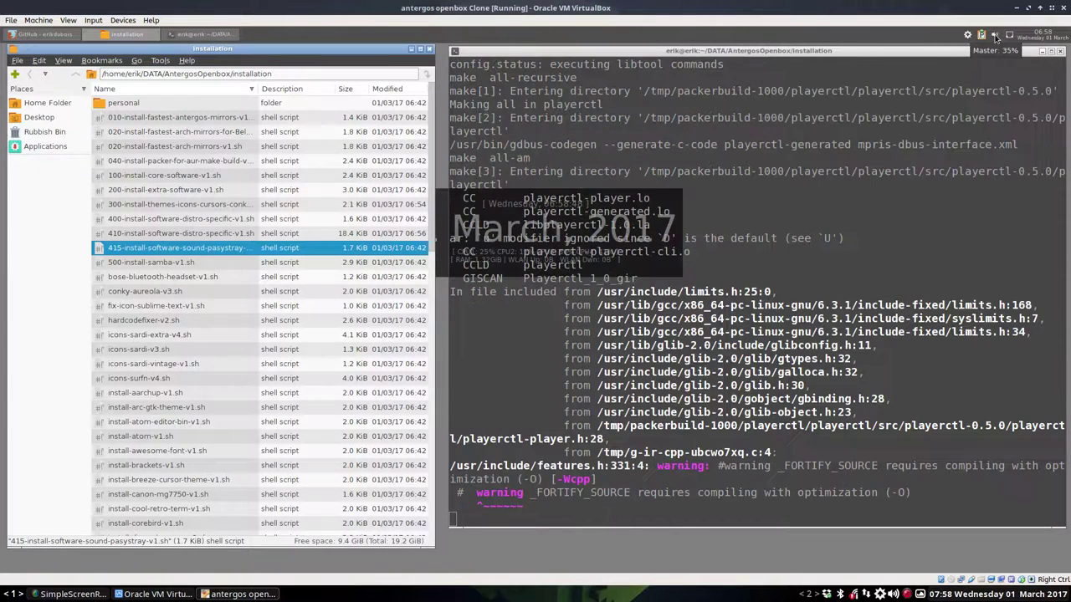
right_click(995, 38)
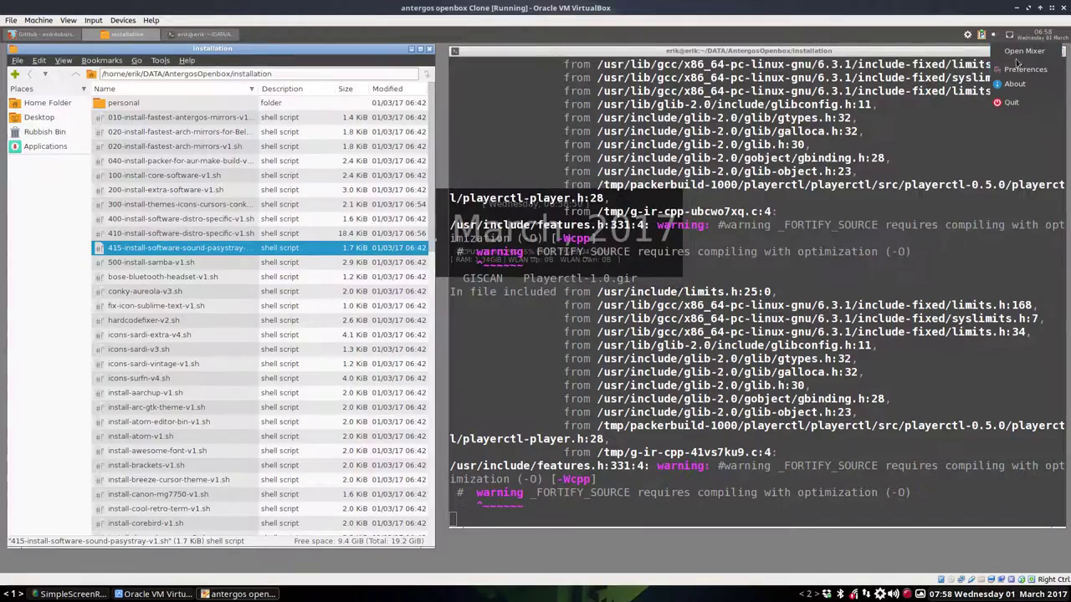
click(1020, 54)
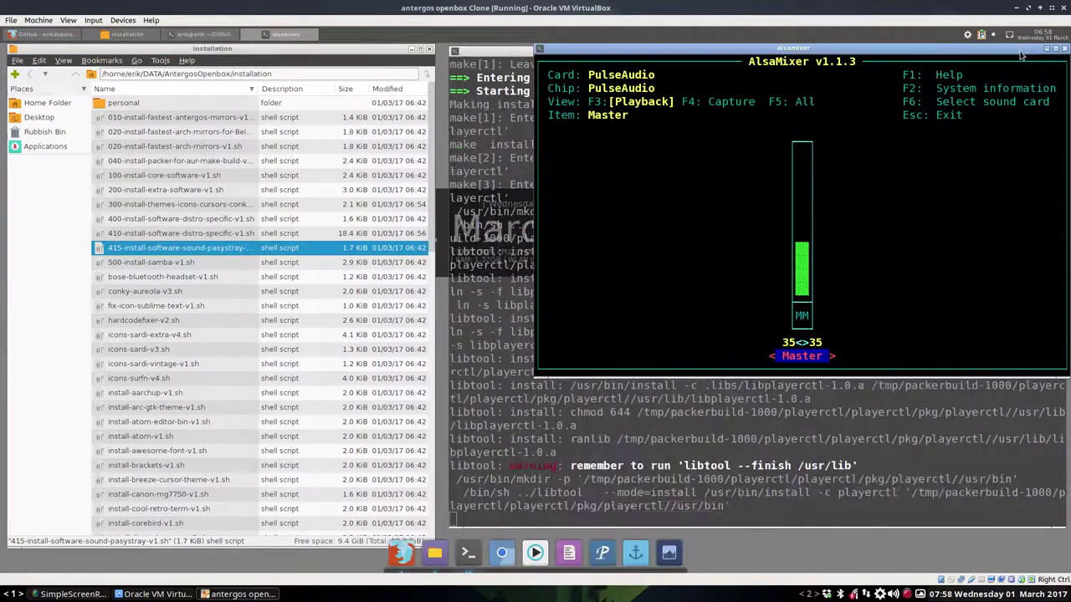
Step: Close AlsaMixer, then view and dismiss the volume tray app's About window
key(Escape)
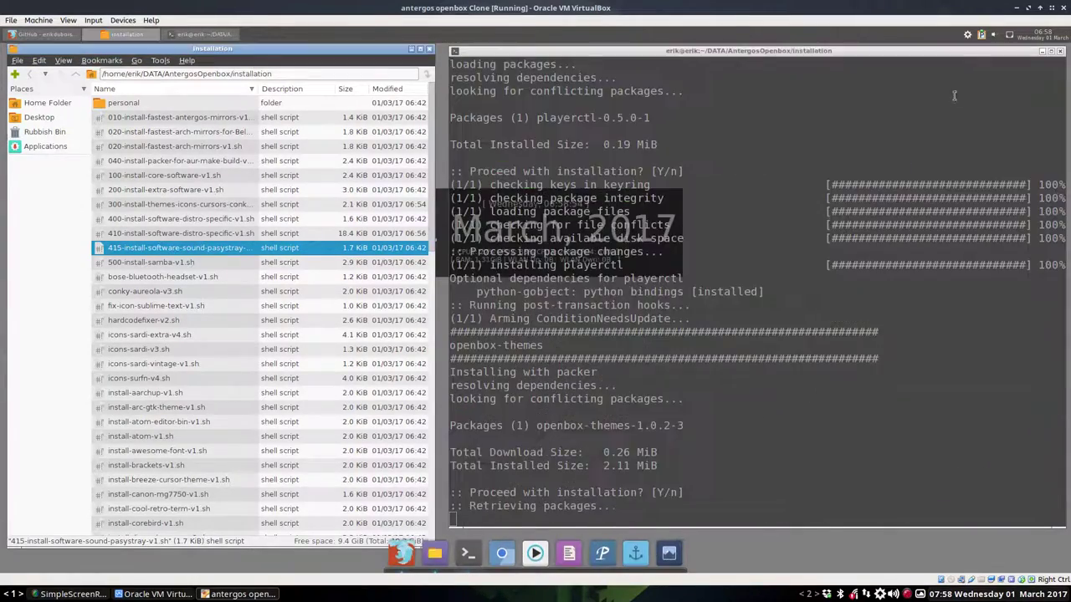
right_click(995, 35)
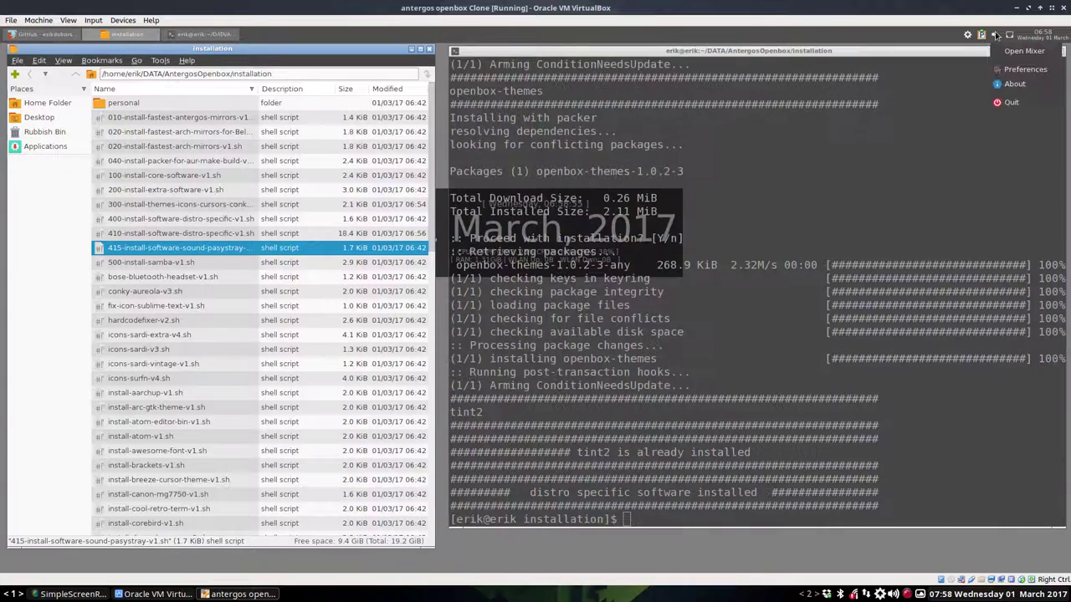
click(1014, 84)
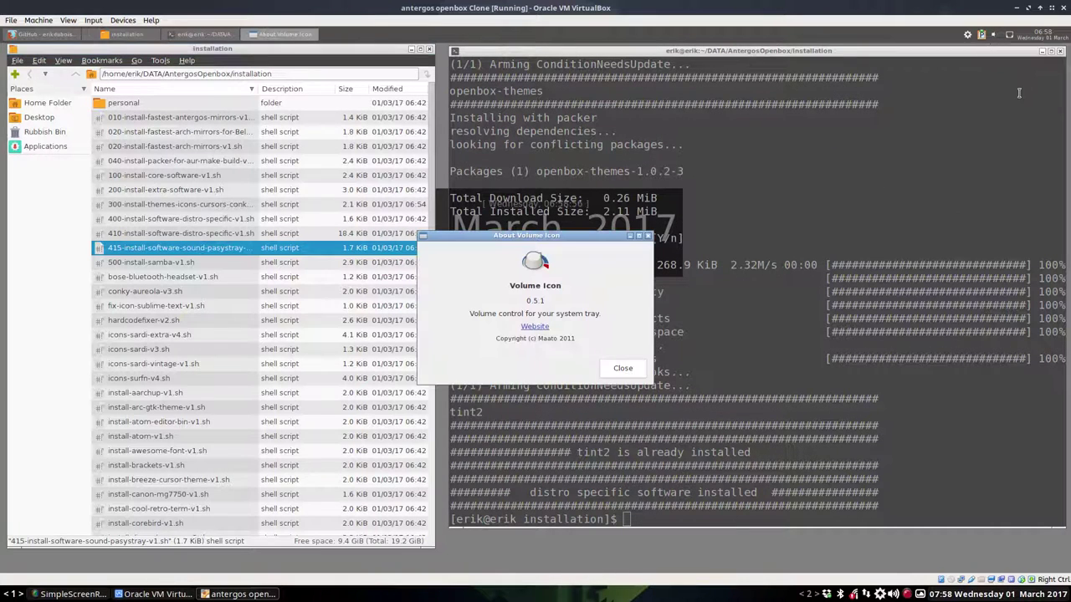
click(647, 236)
Step: Browse the volume Preferences tabs — status icon, hotkeys, notifications, channel — then close it
right_click(995, 36)
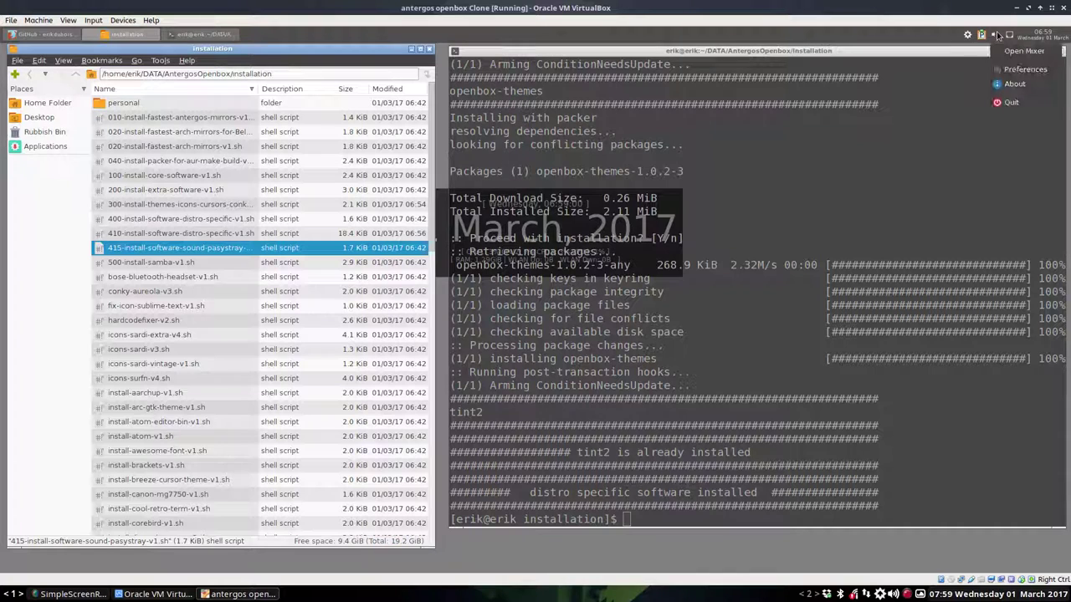
click(1022, 69)
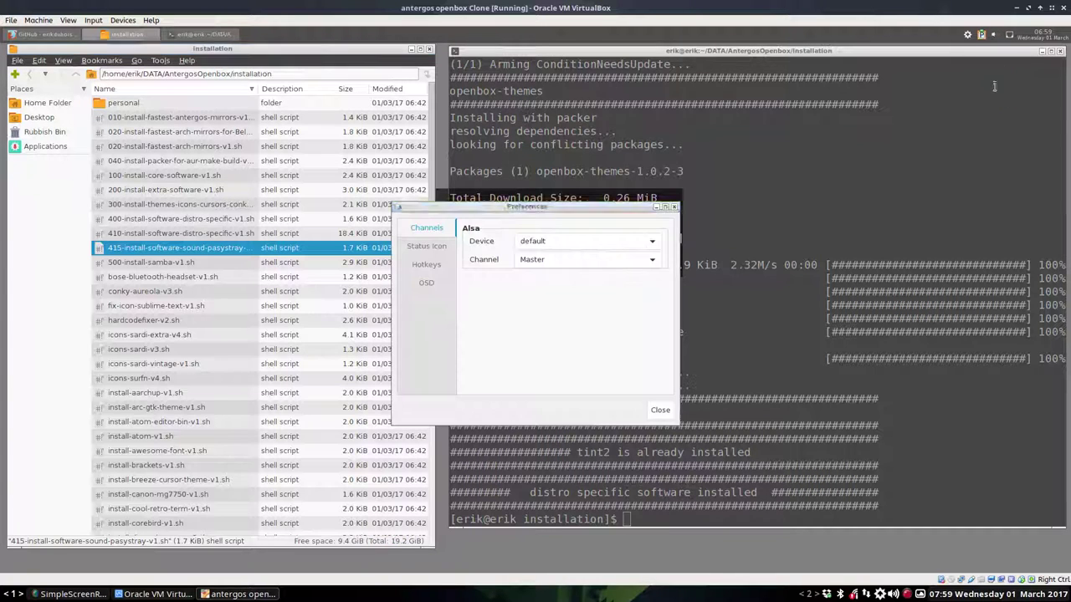
click(432, 248)
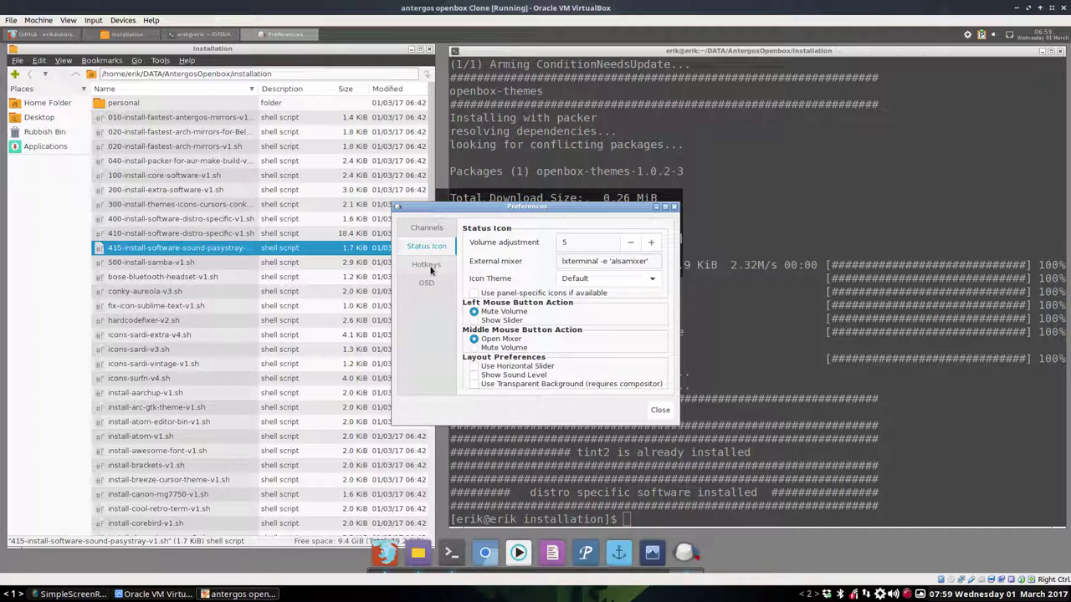
click(431, 268)
click(428, 286)
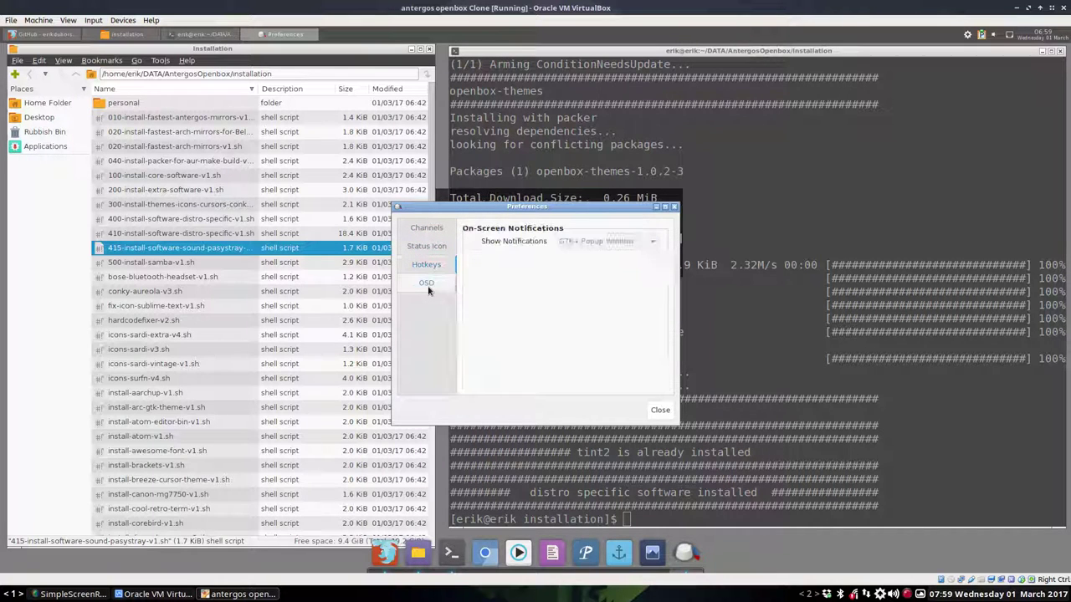
click(428, 265)
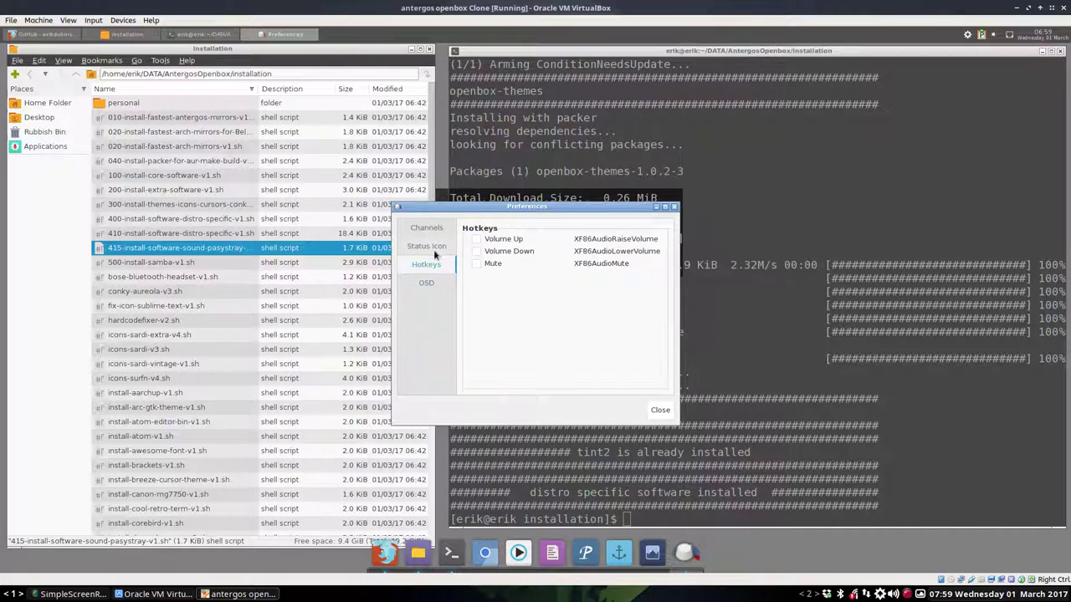
click(433, 247)
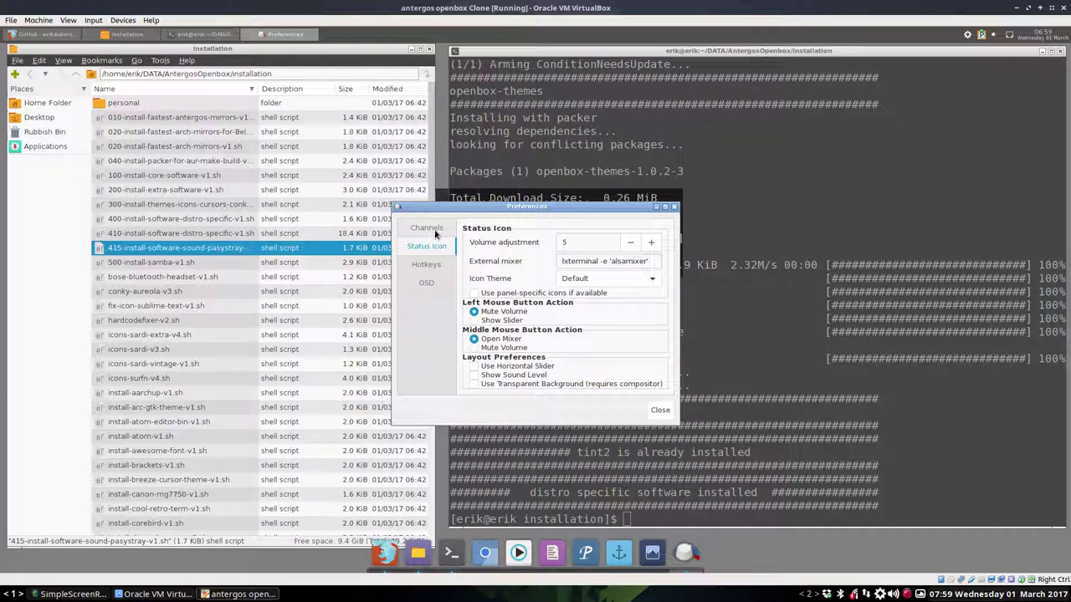
click(434, 235)
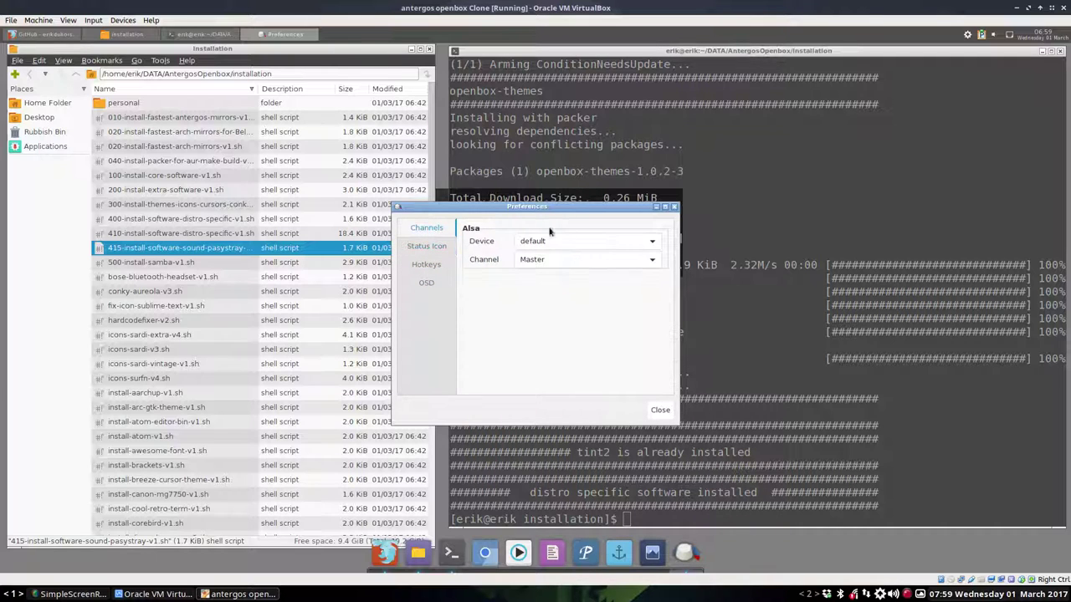
click(673, 207)
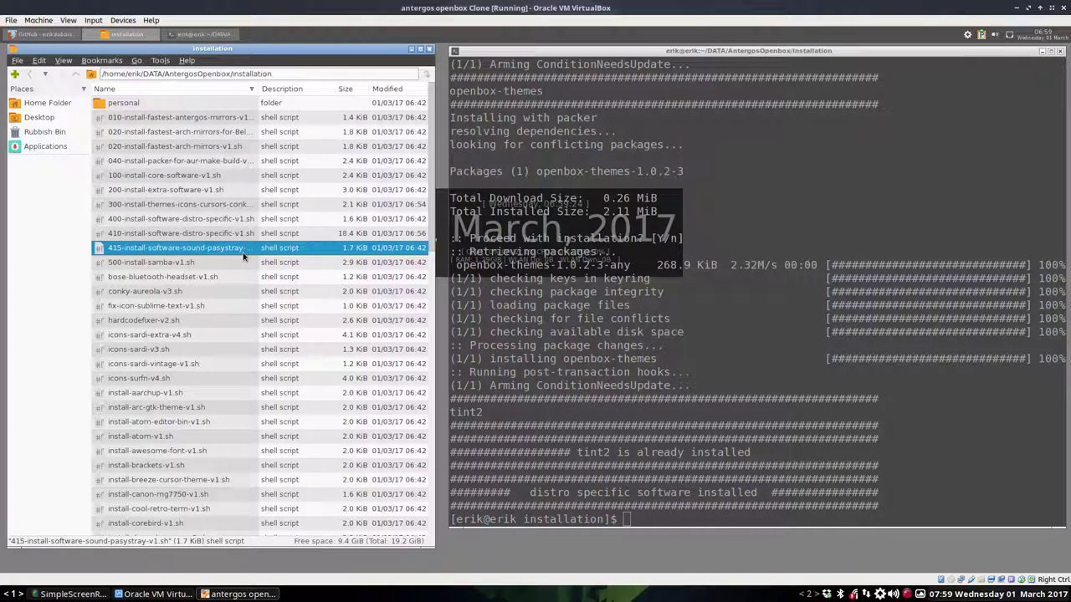
Step: Rerun the 410 distro-specific script twice, with every package reported already installed
click(640, 459)
text(./)
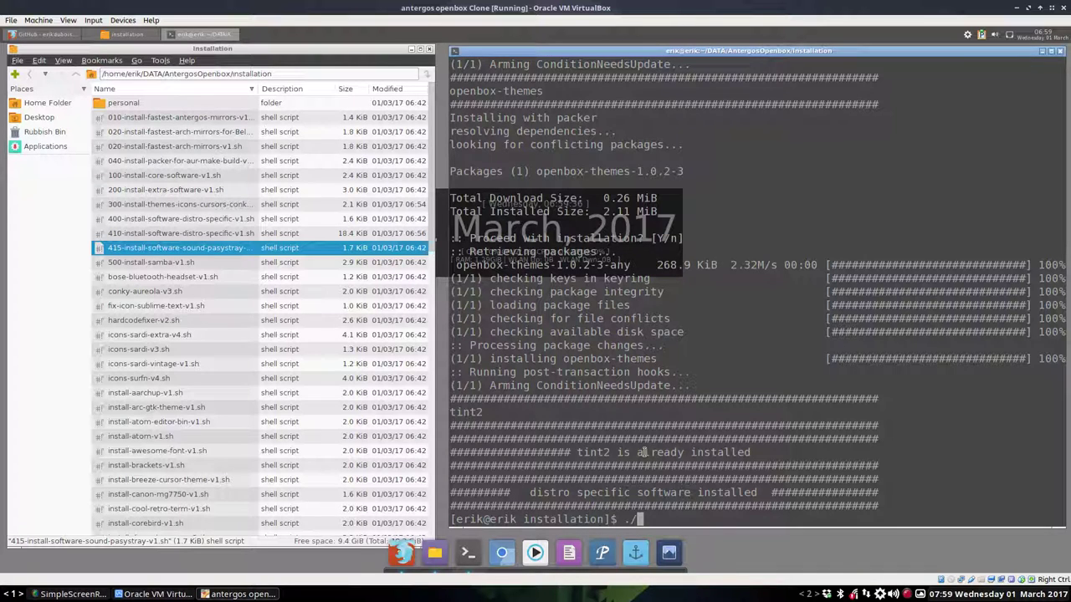
text(410)
key(Tab)
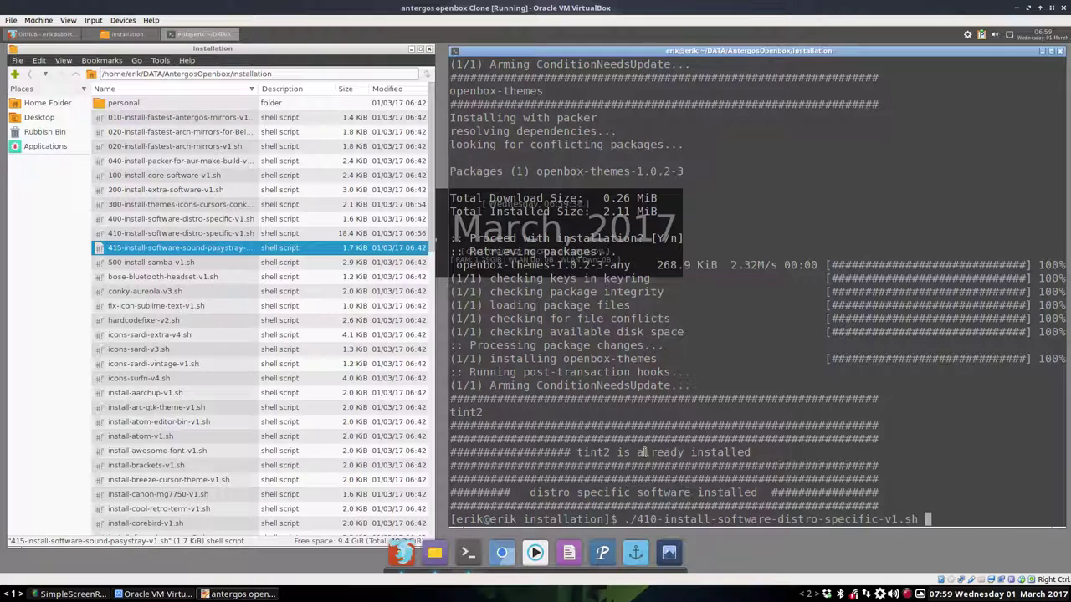
key(Return)
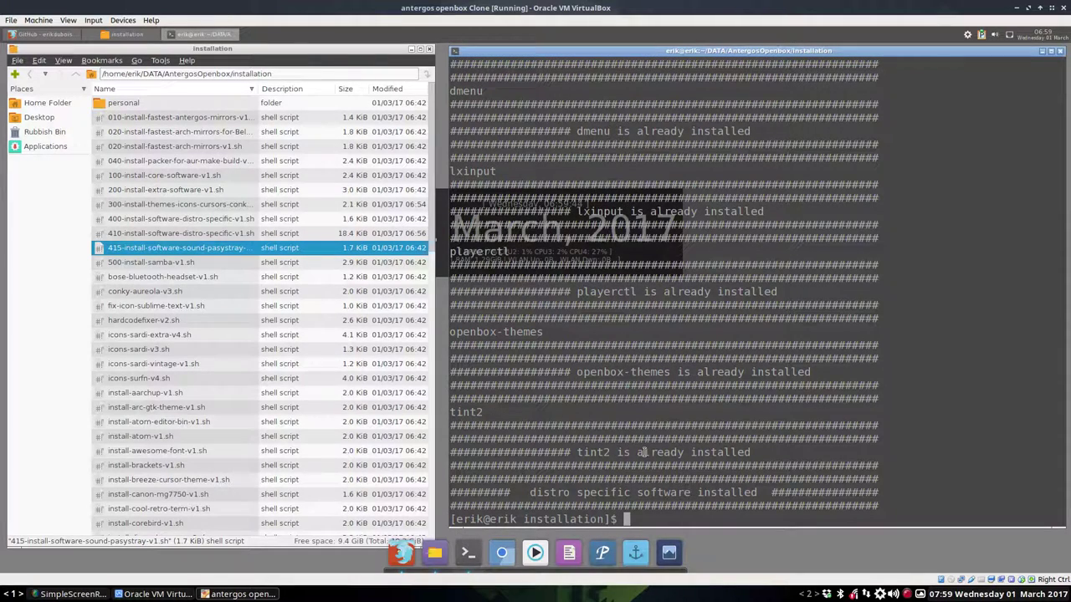
key(Up)
key(Return)
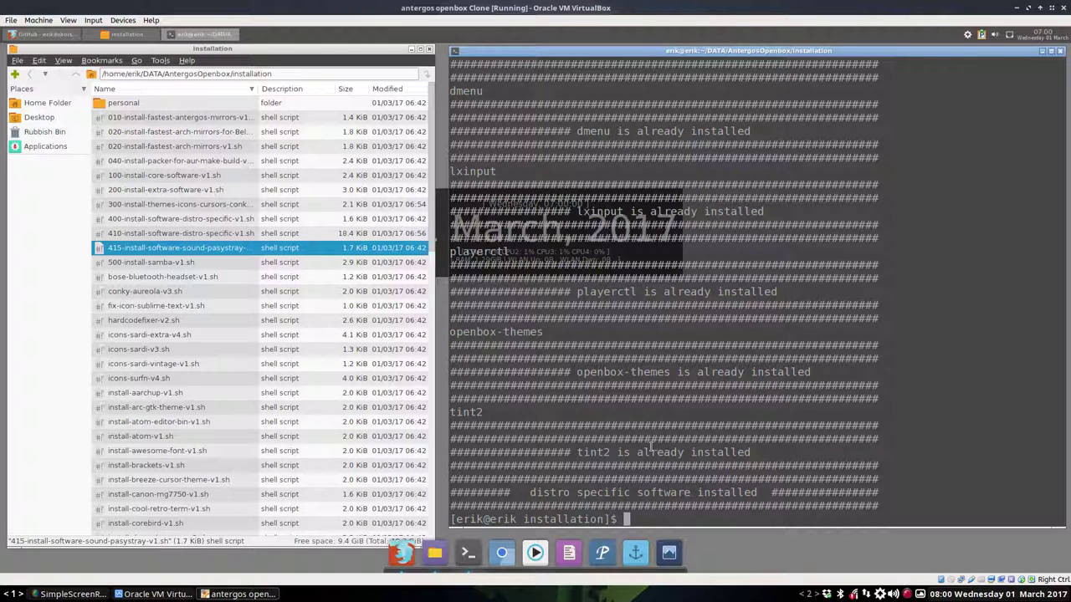
Step: Run the 415 sound-pasystray script and mark the pasystray-gtk3-standalone package name in its output
text(./4)
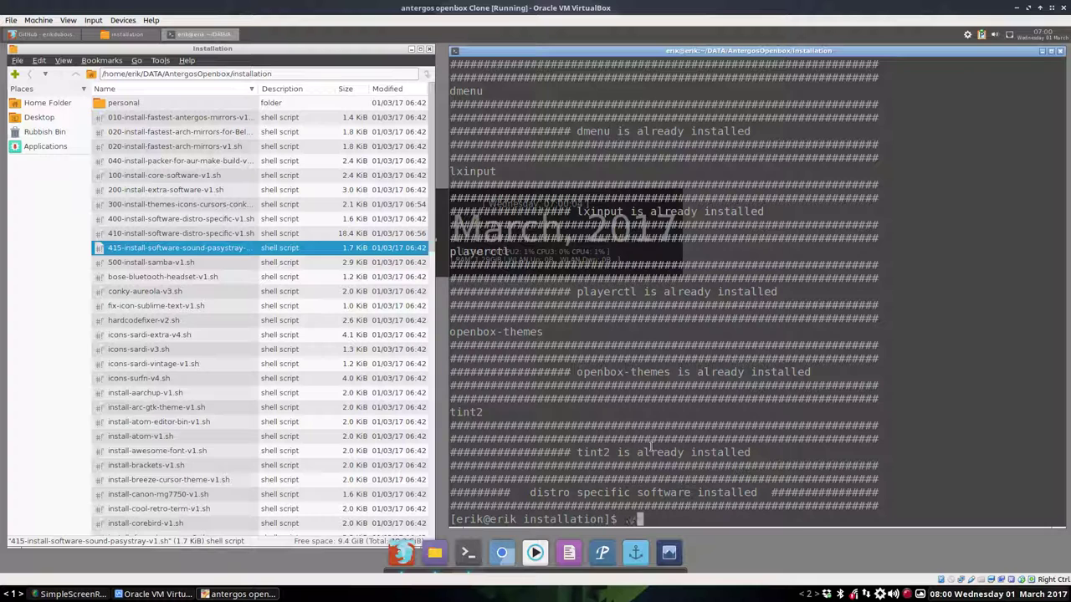
text(15)
key(Tab)
key(Return)
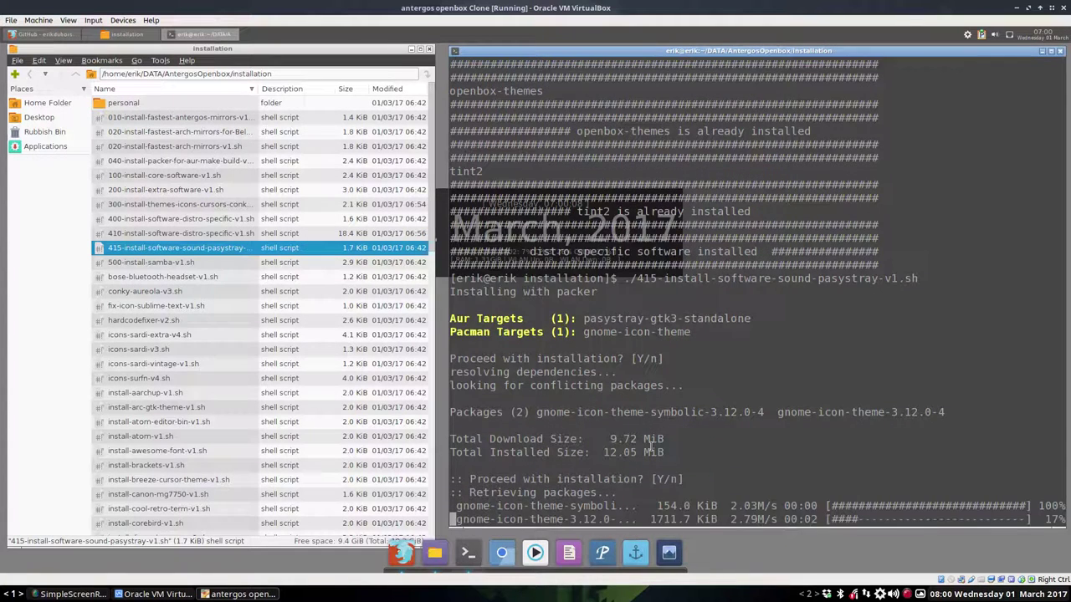
scroll(716, 351, up, 3)
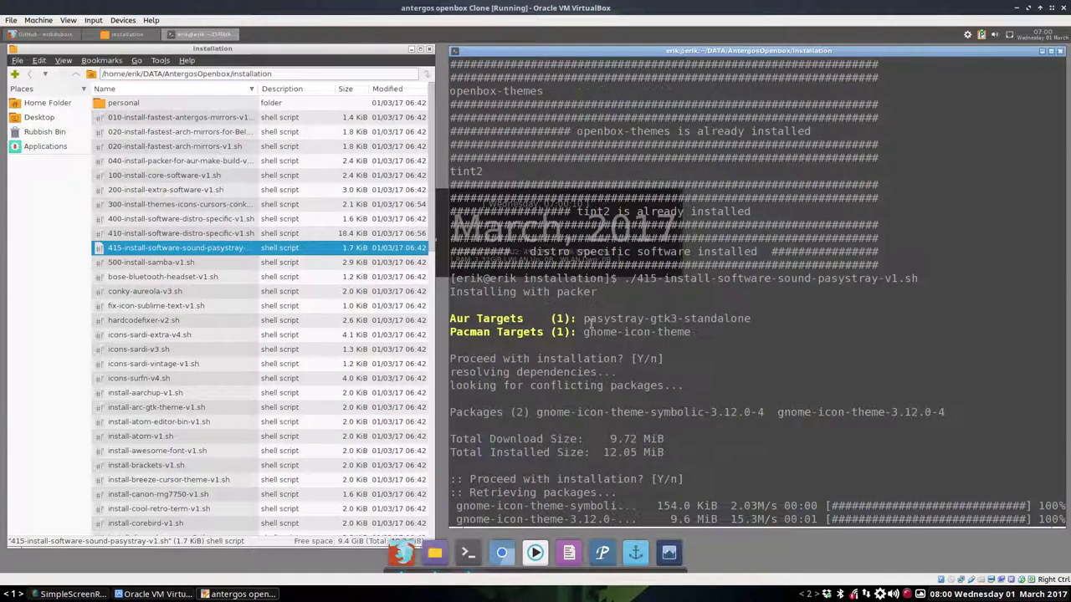
drag(583, 319, 751, 318)
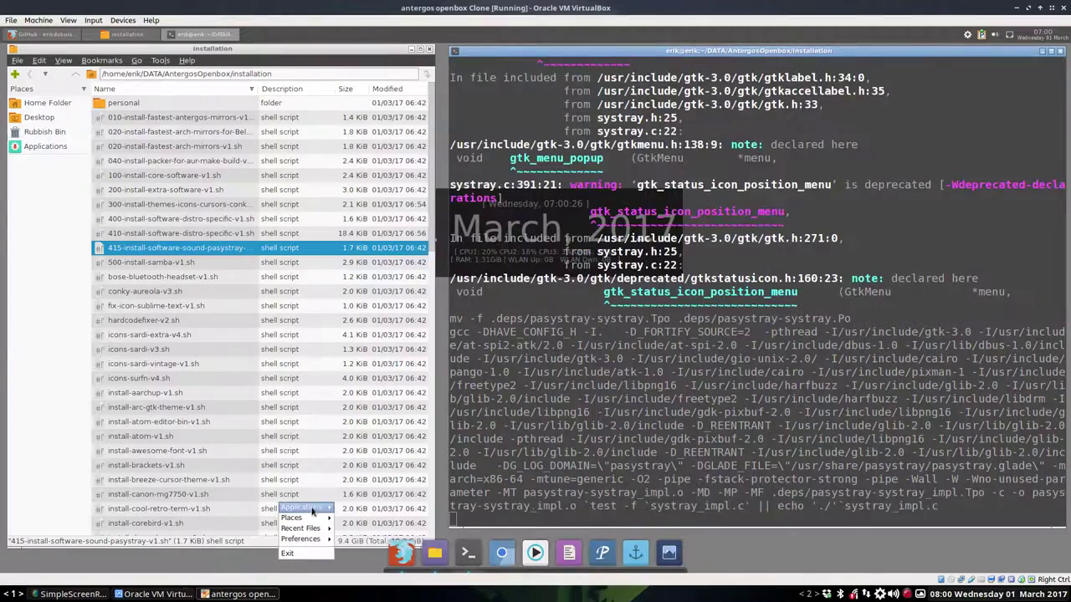
Step: Search packer for pasystray in a new terminal, close it, and highlight the 'pasystray software installed' banner
mouse_move(313, 511)
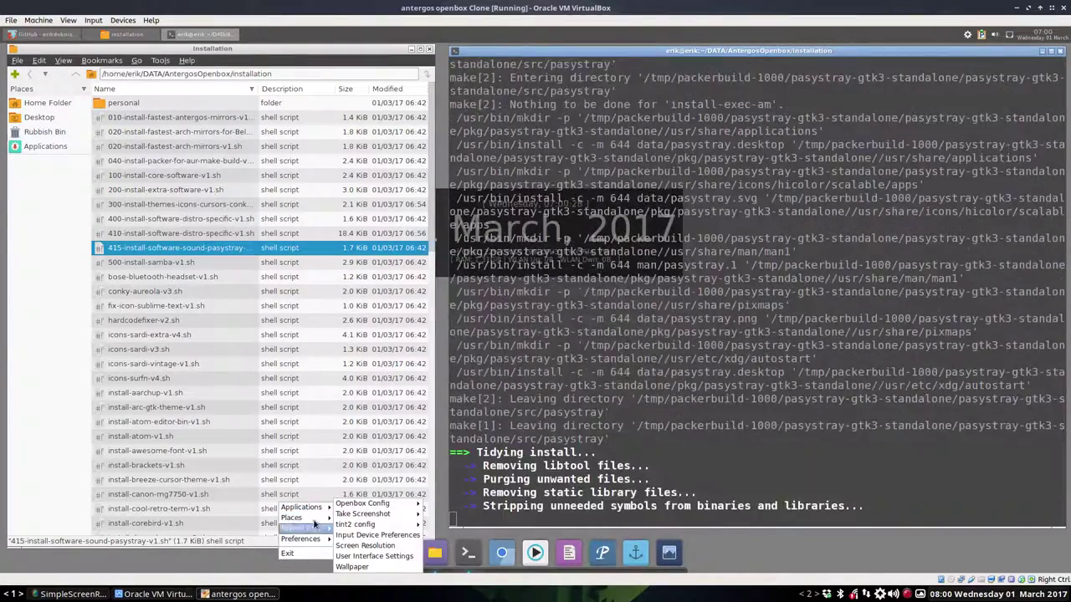
mouse_move(368, 552)
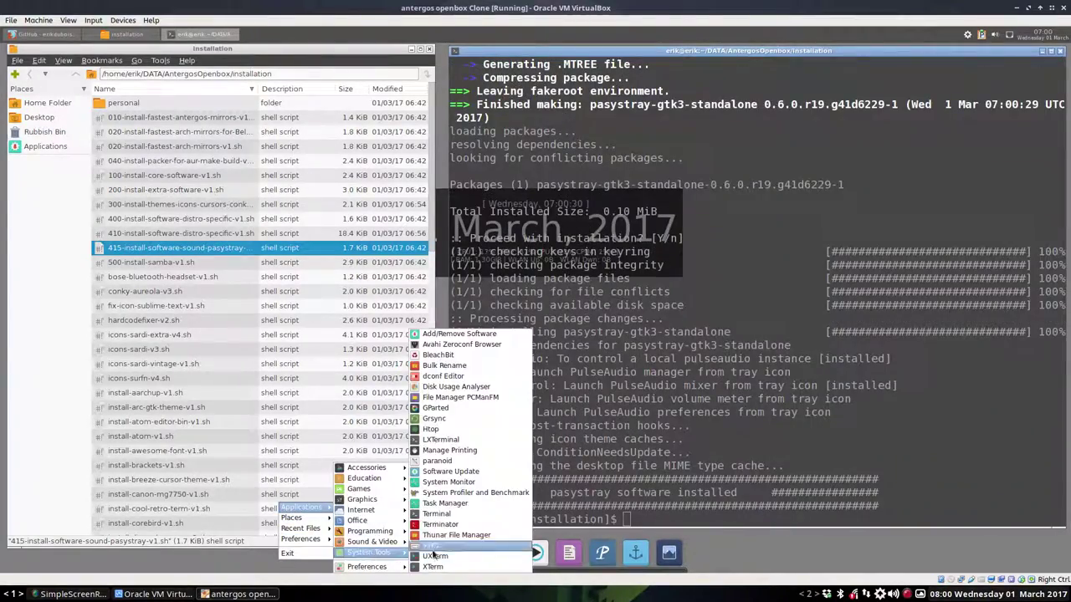
click(440, 439)
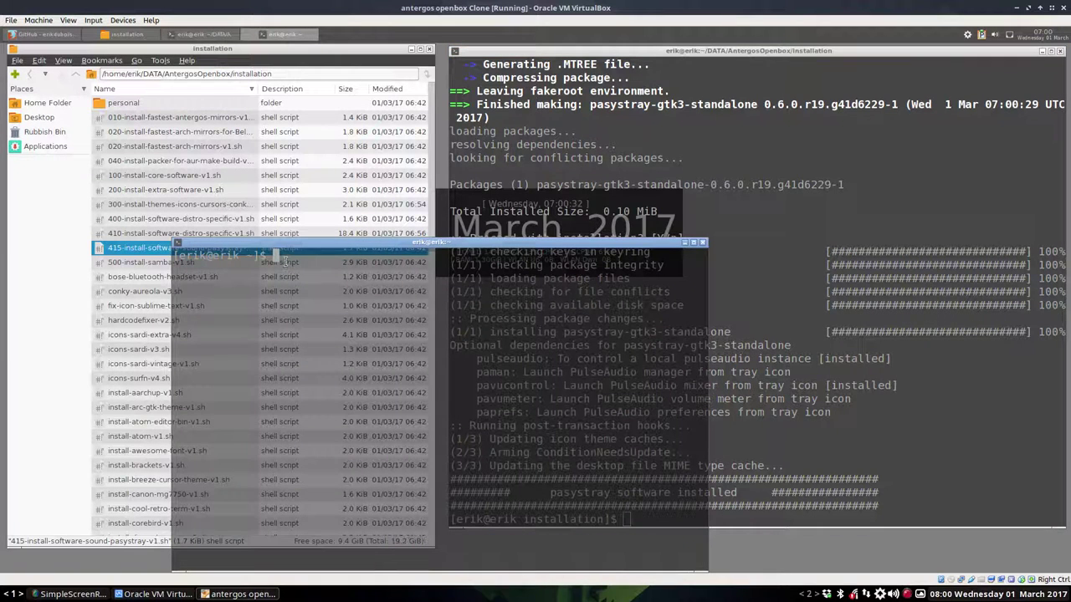
text(packer )
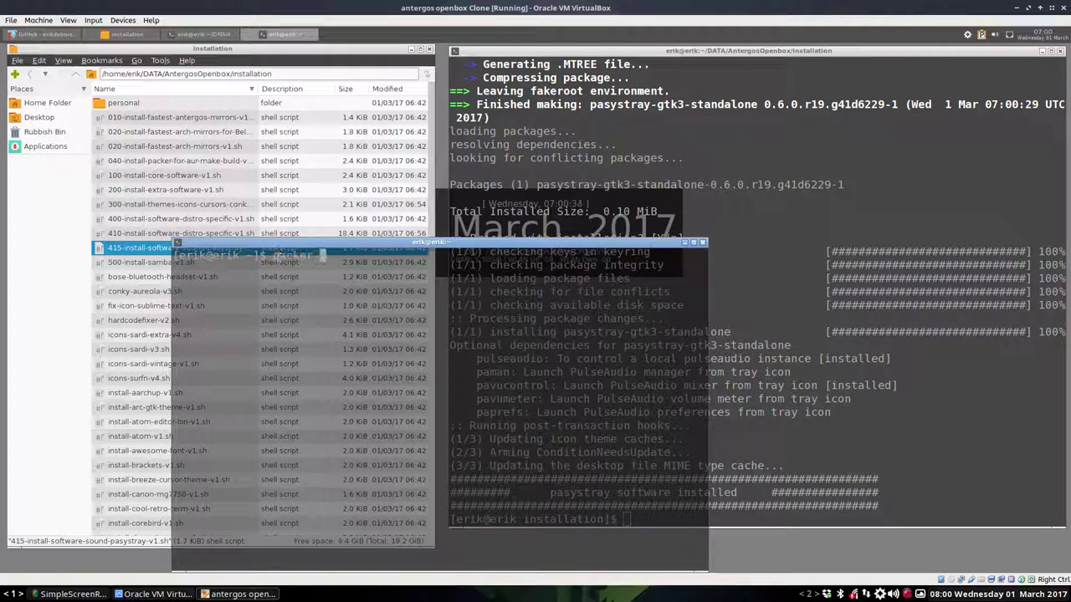
text(pasystray)
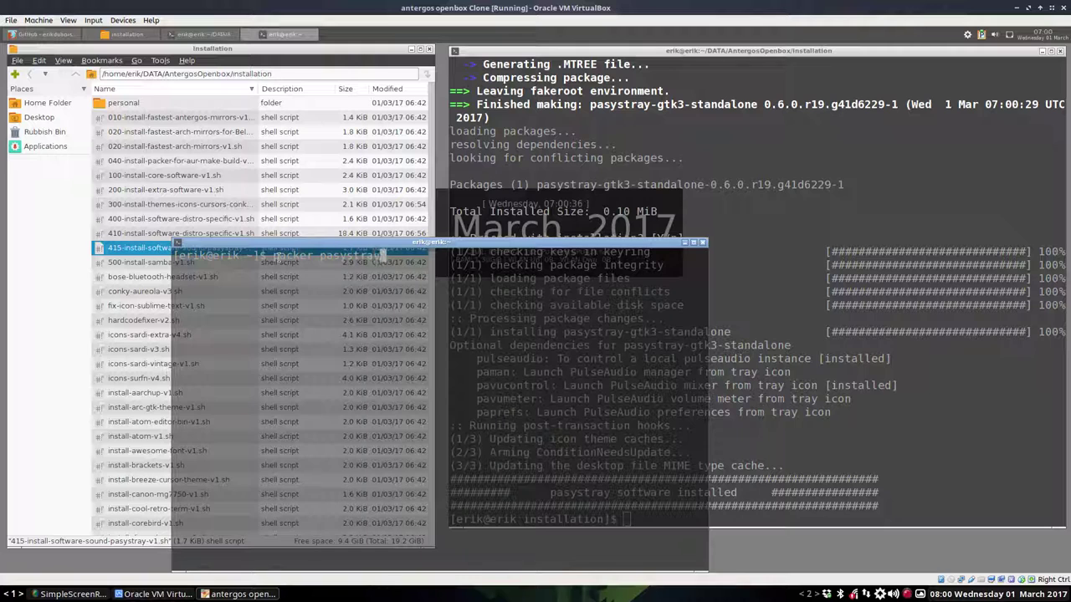
key(Return)
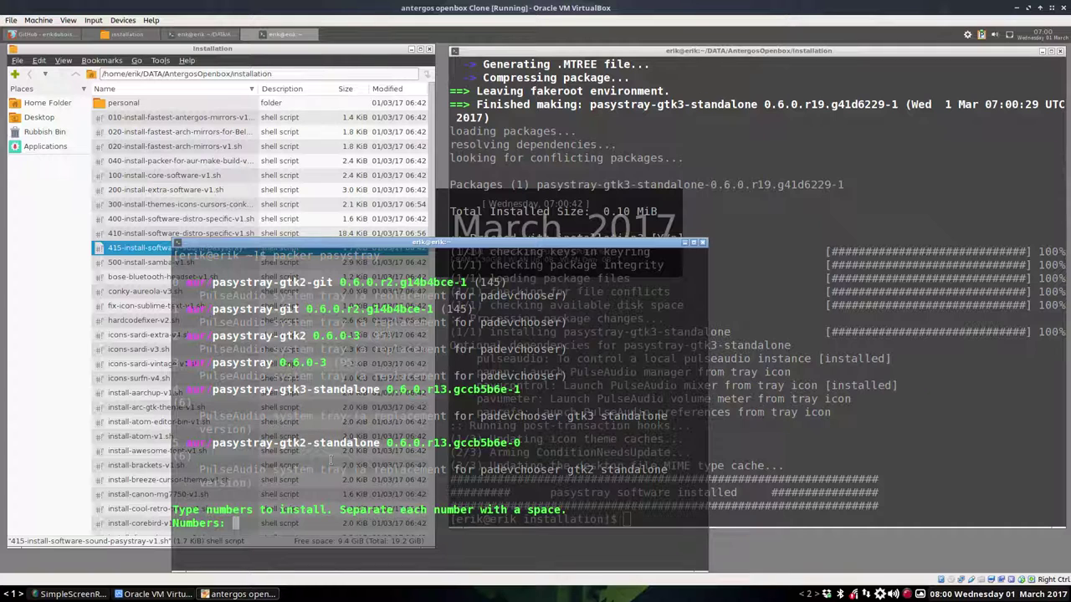
click(703, 242)
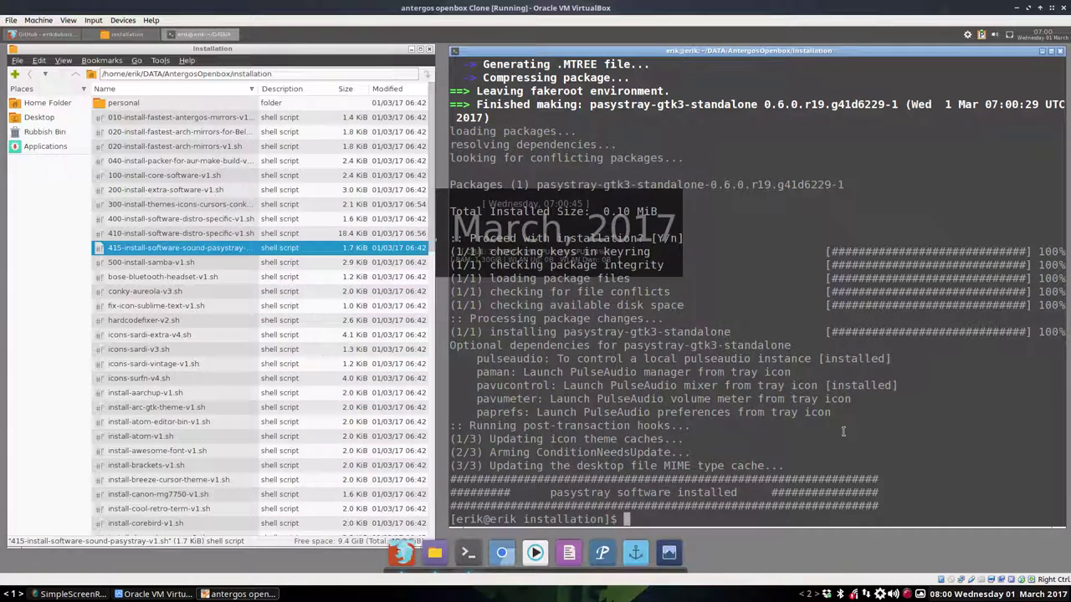
drag(551, 493, 729, 506)
Step: Launch pasystray from the terminal prompt
click(667, 518)
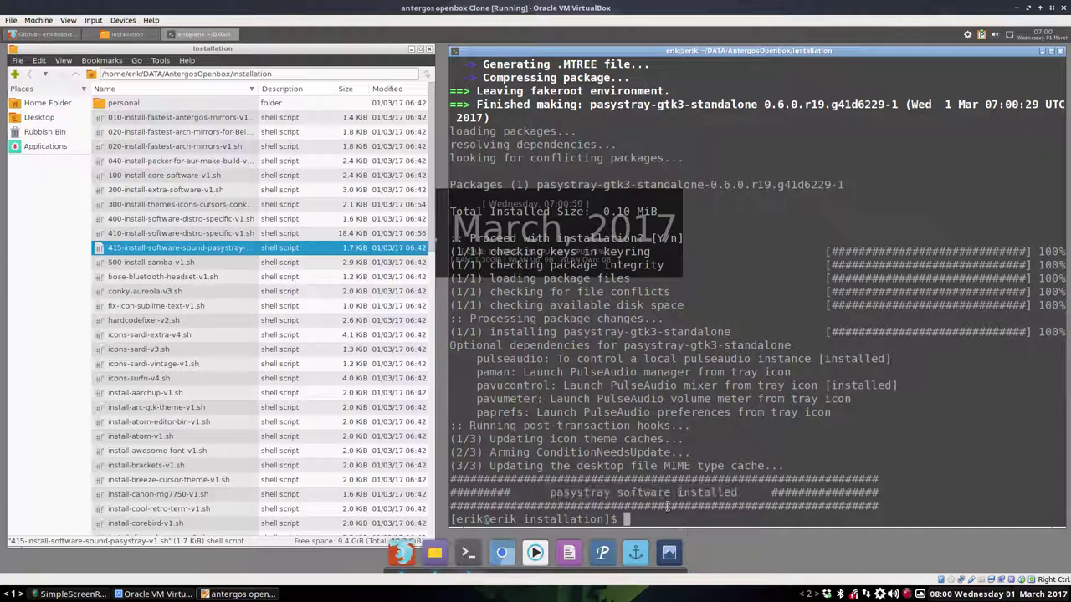
text(pasystray)
key(Return)
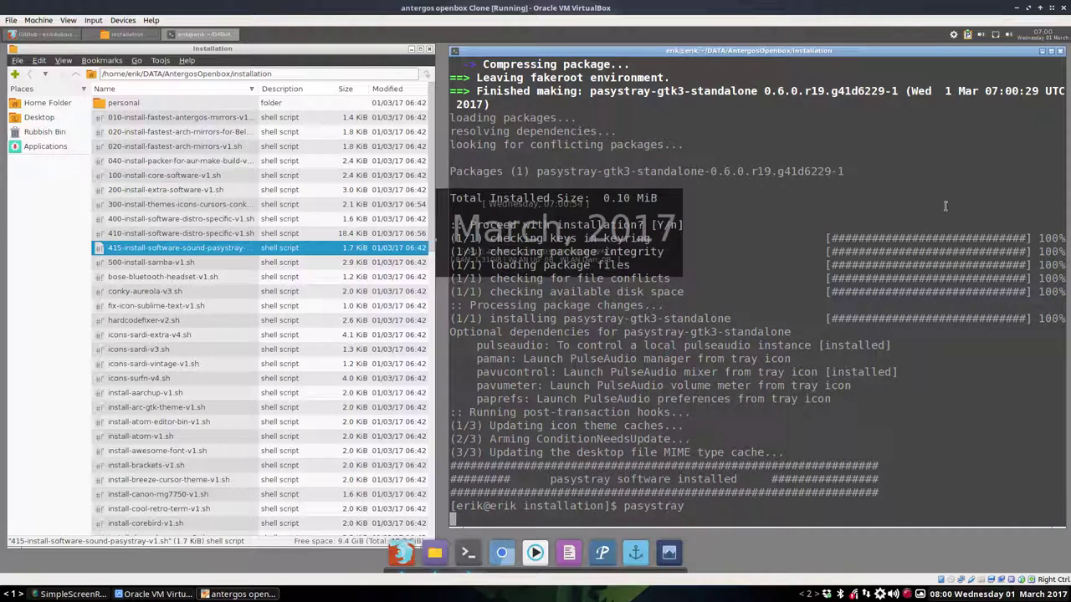
Step: Browse pasystray's options and PulseAudio sound menu, close it, then select 500-install-samba-v1.sh
right_click(982, 35)
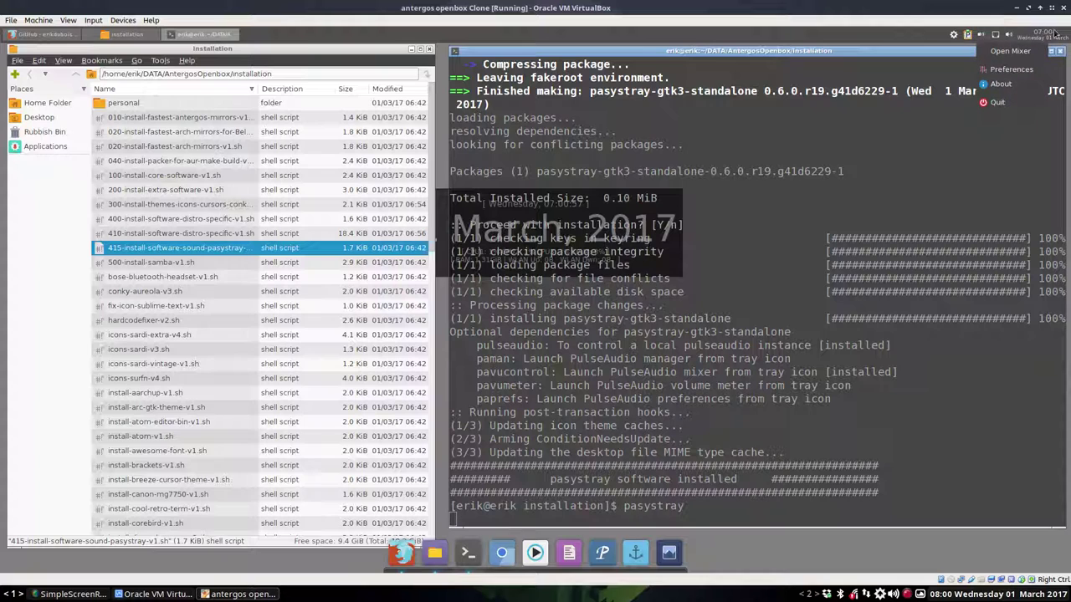
click(1007, 33)
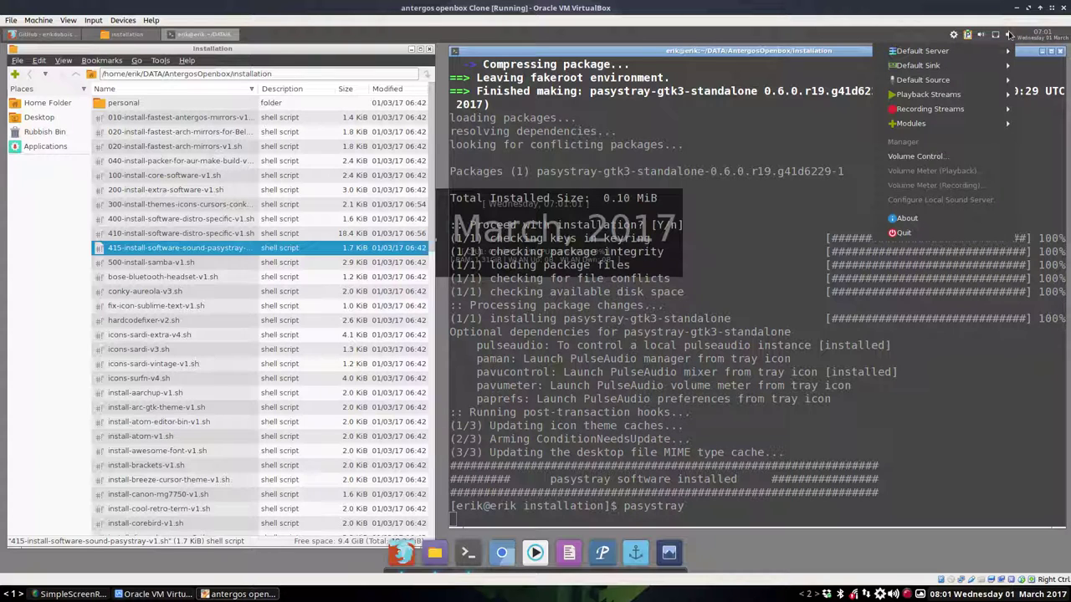
mouse_move(987, 52)
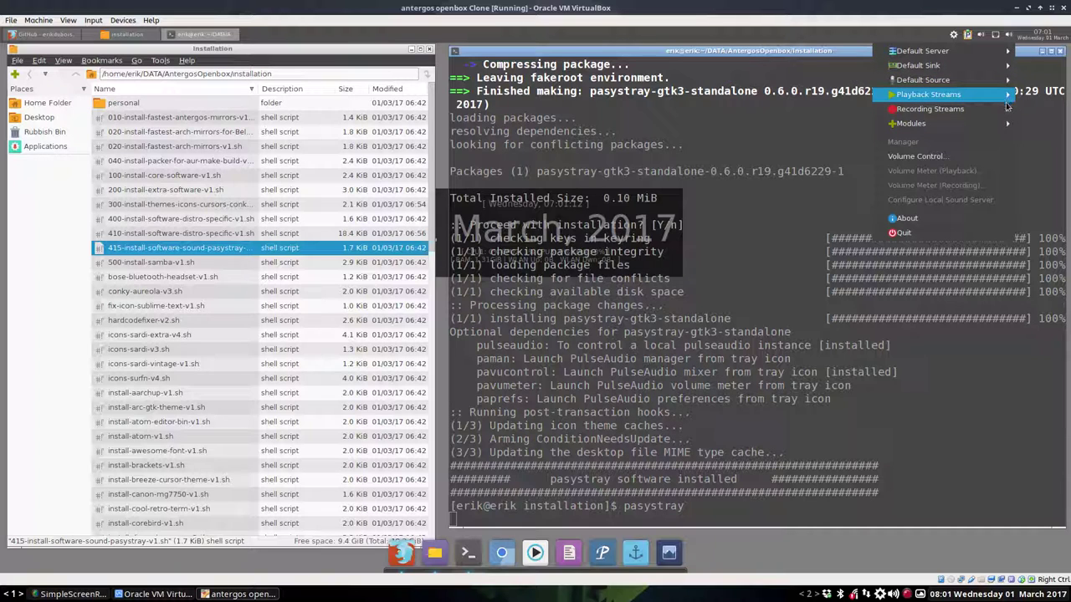
mouse_move(970, 123)
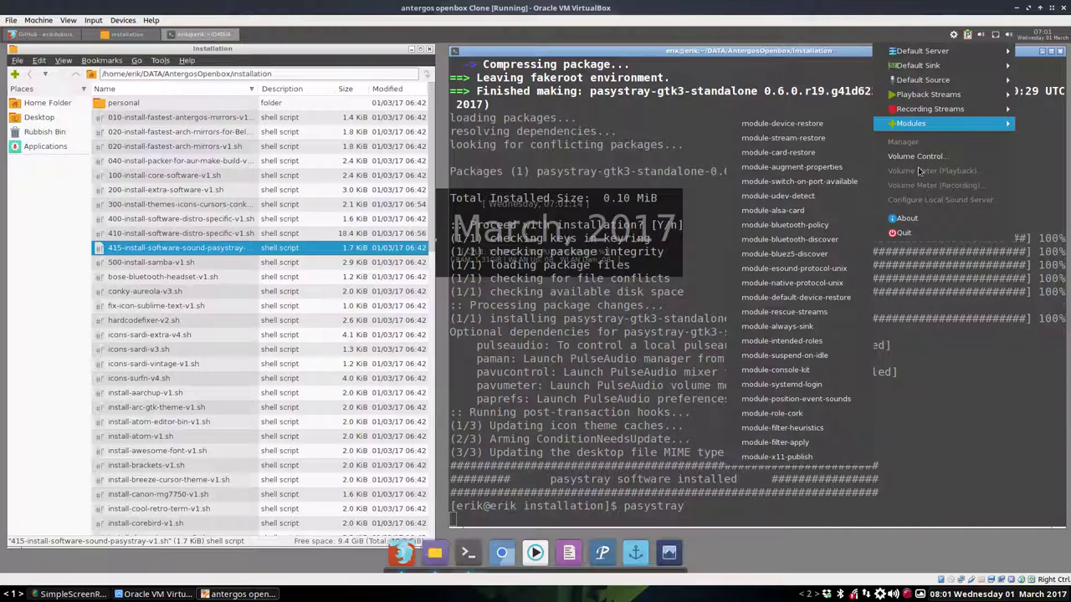
click(947, 399)
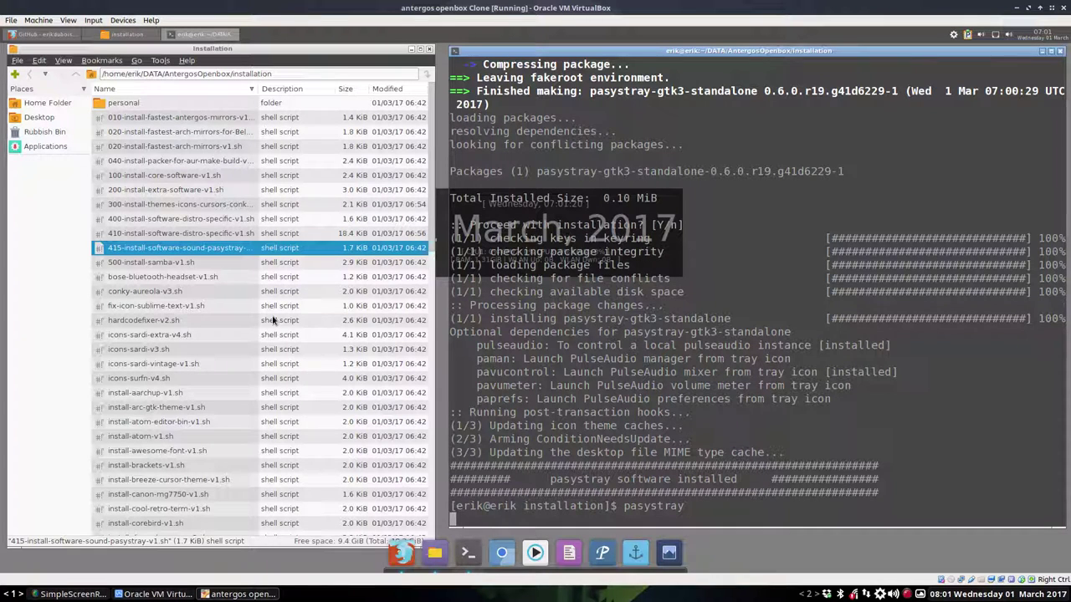
click(187, 265)
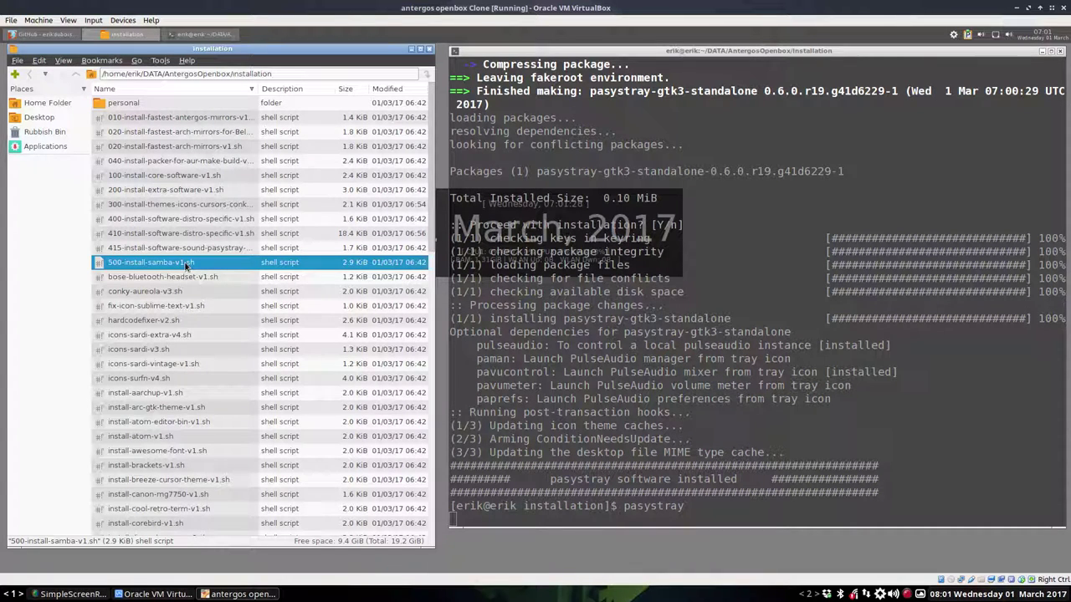
Step: Select the bose-bluetooth-headset-v1.sh, conky-aureola-v3.sh and fix-icon-sublime-text-v1.sh scripts in turn
click(197, 279)
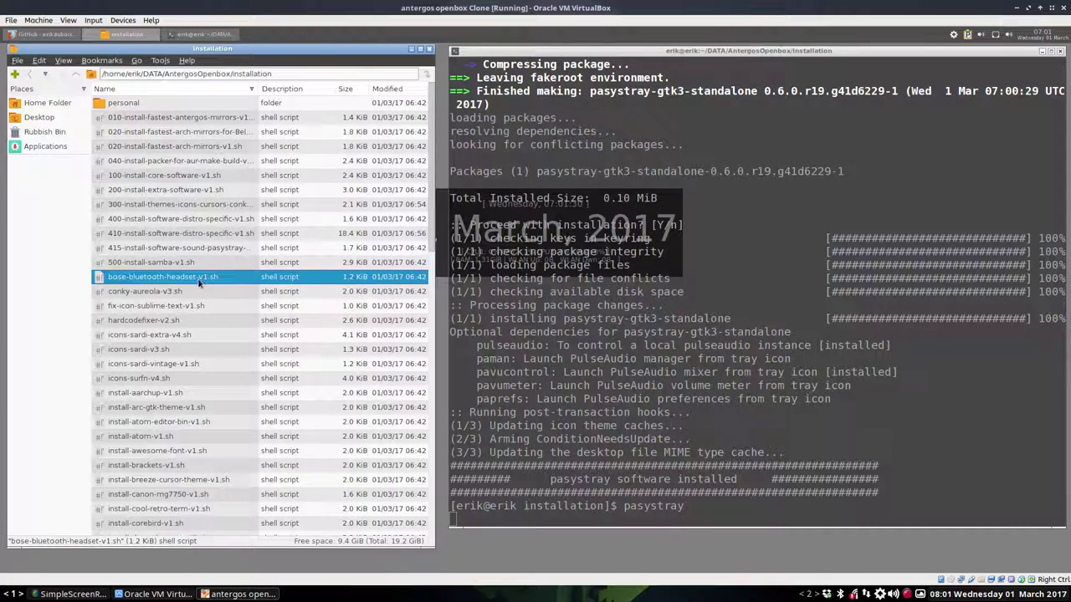
click(153, 293)
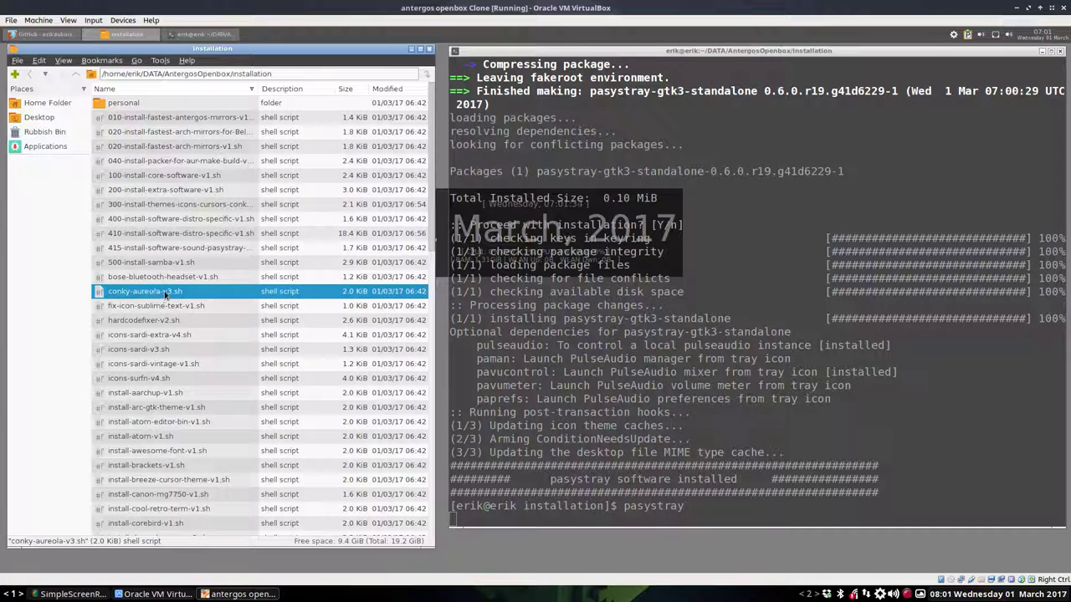
click(164, 307)
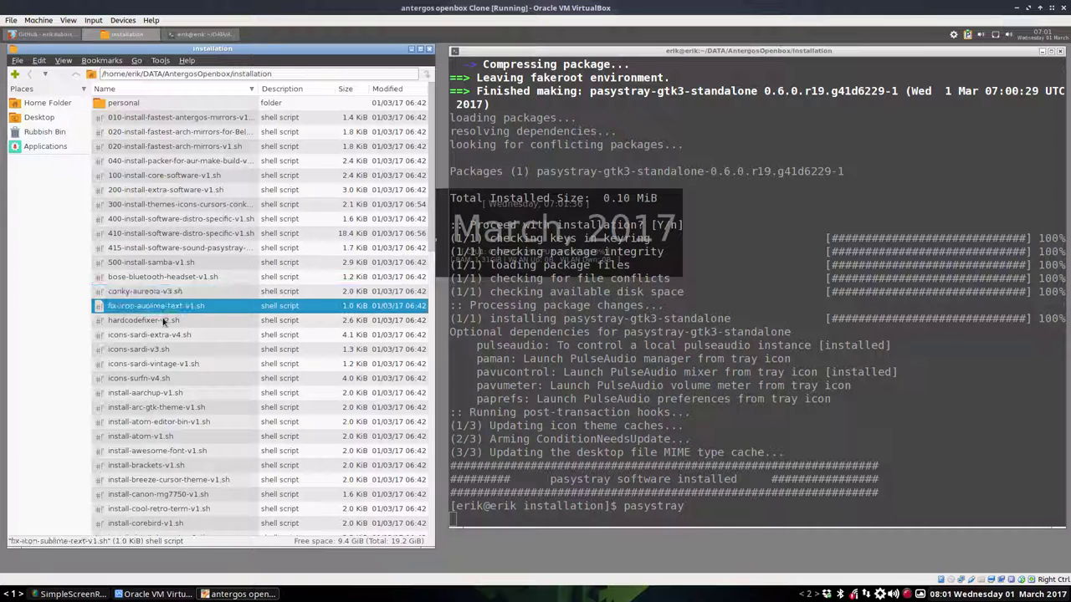
Step: Open the personal folder and widen the Name column to show full script names
scroll(164, 433, down, 3)
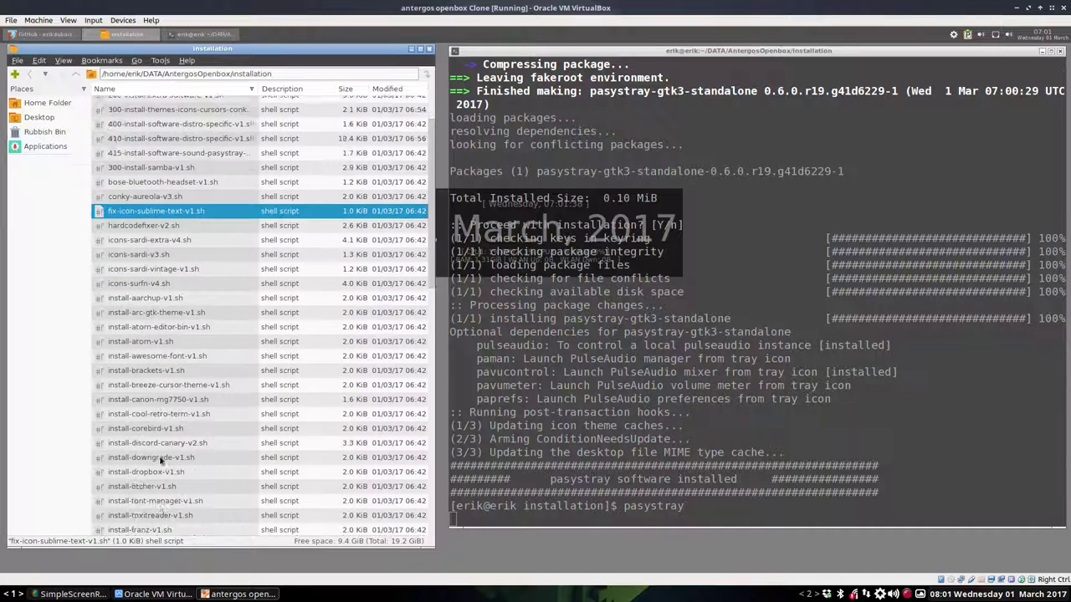
scroll(160, 459, down, 10)
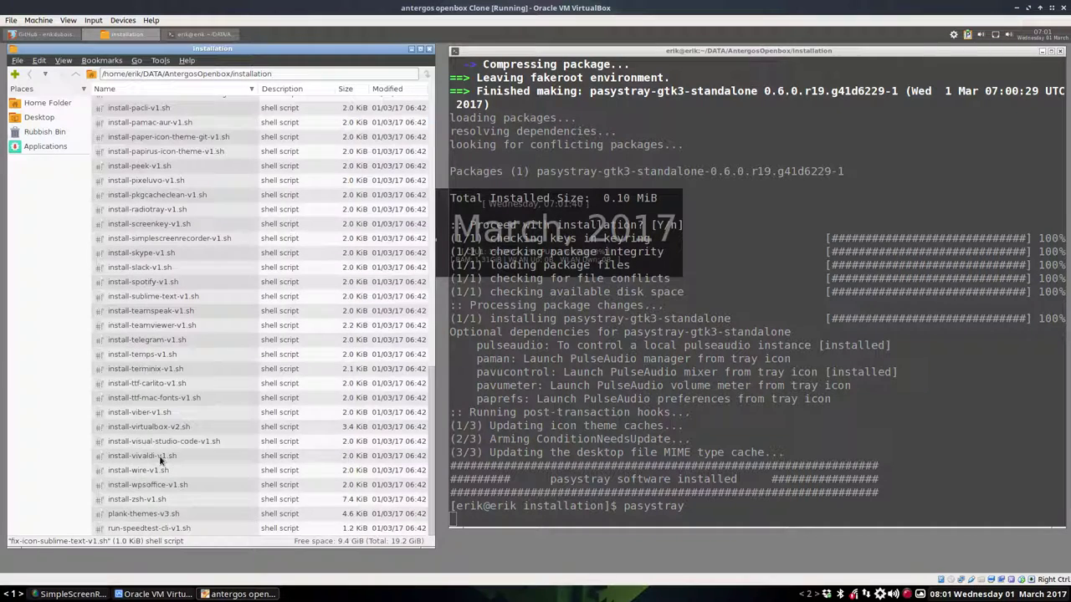
scroll(161, 459, up, 15)
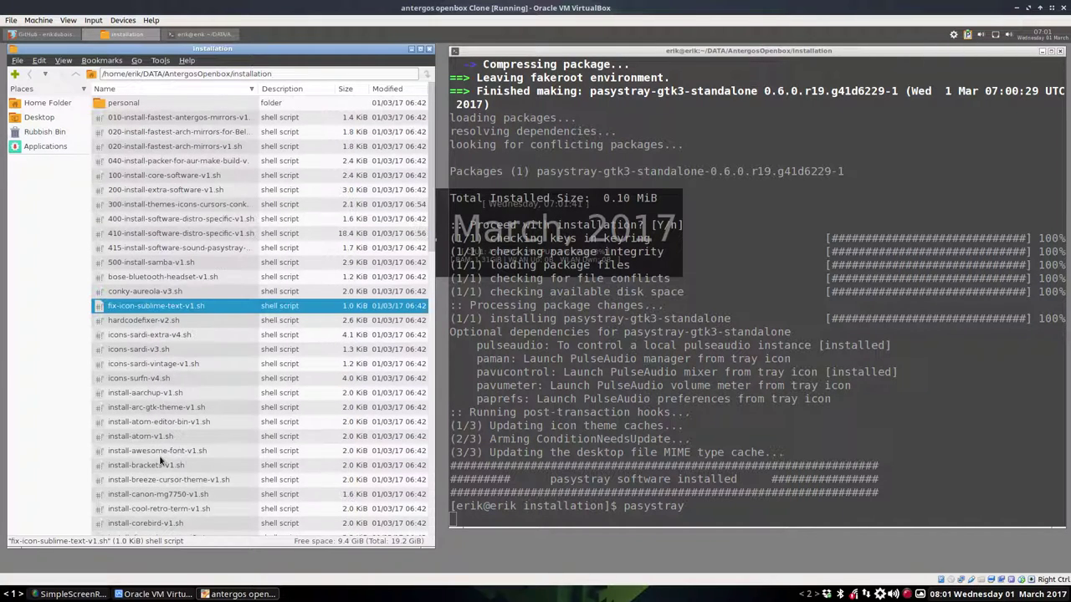
double_click(136, 105)
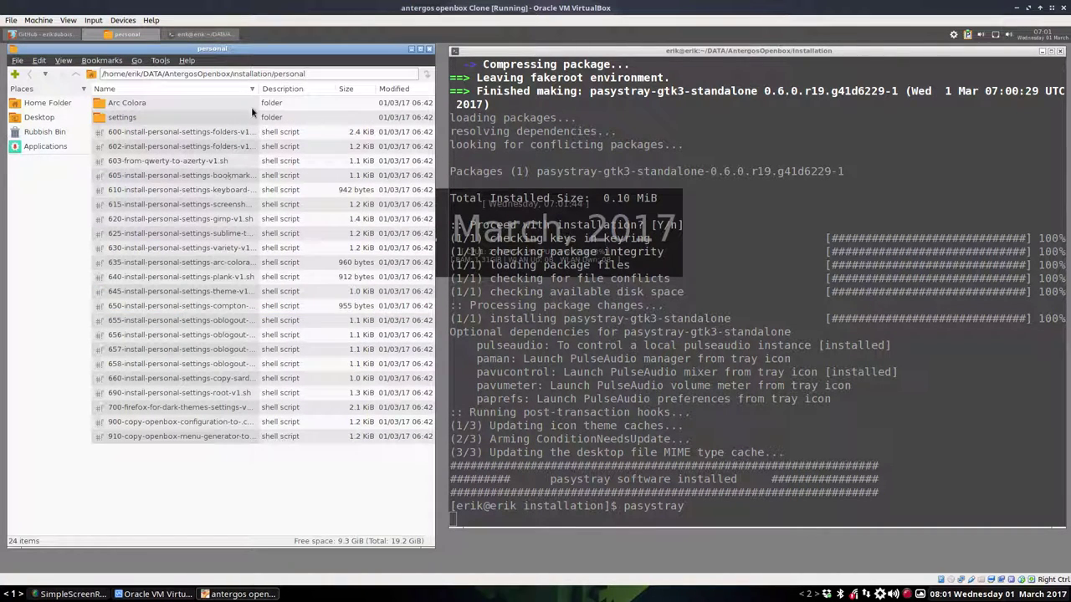
drag(259, 88, 350, 88)
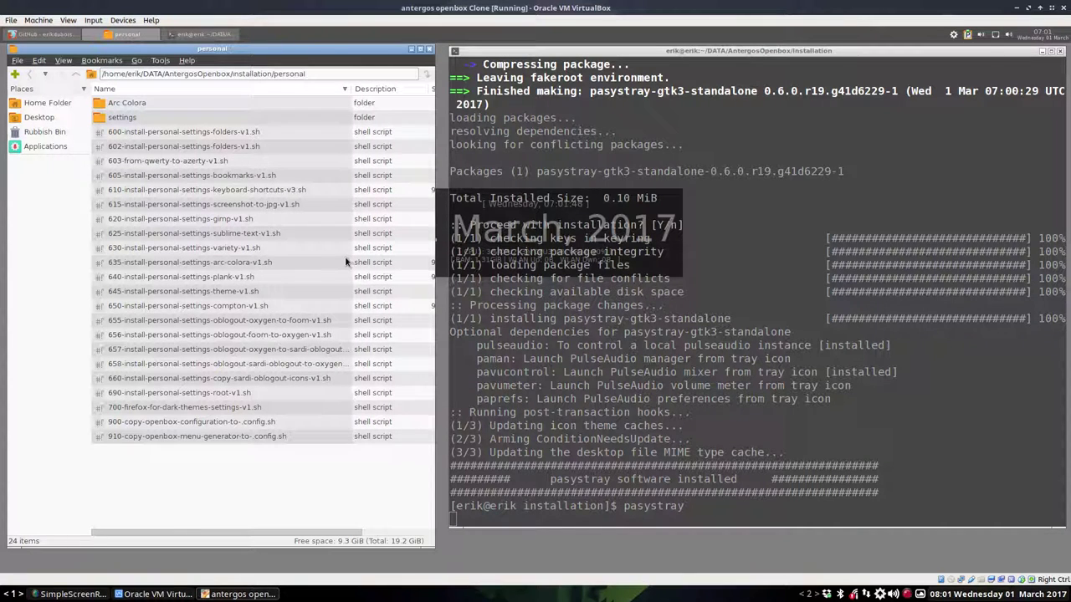